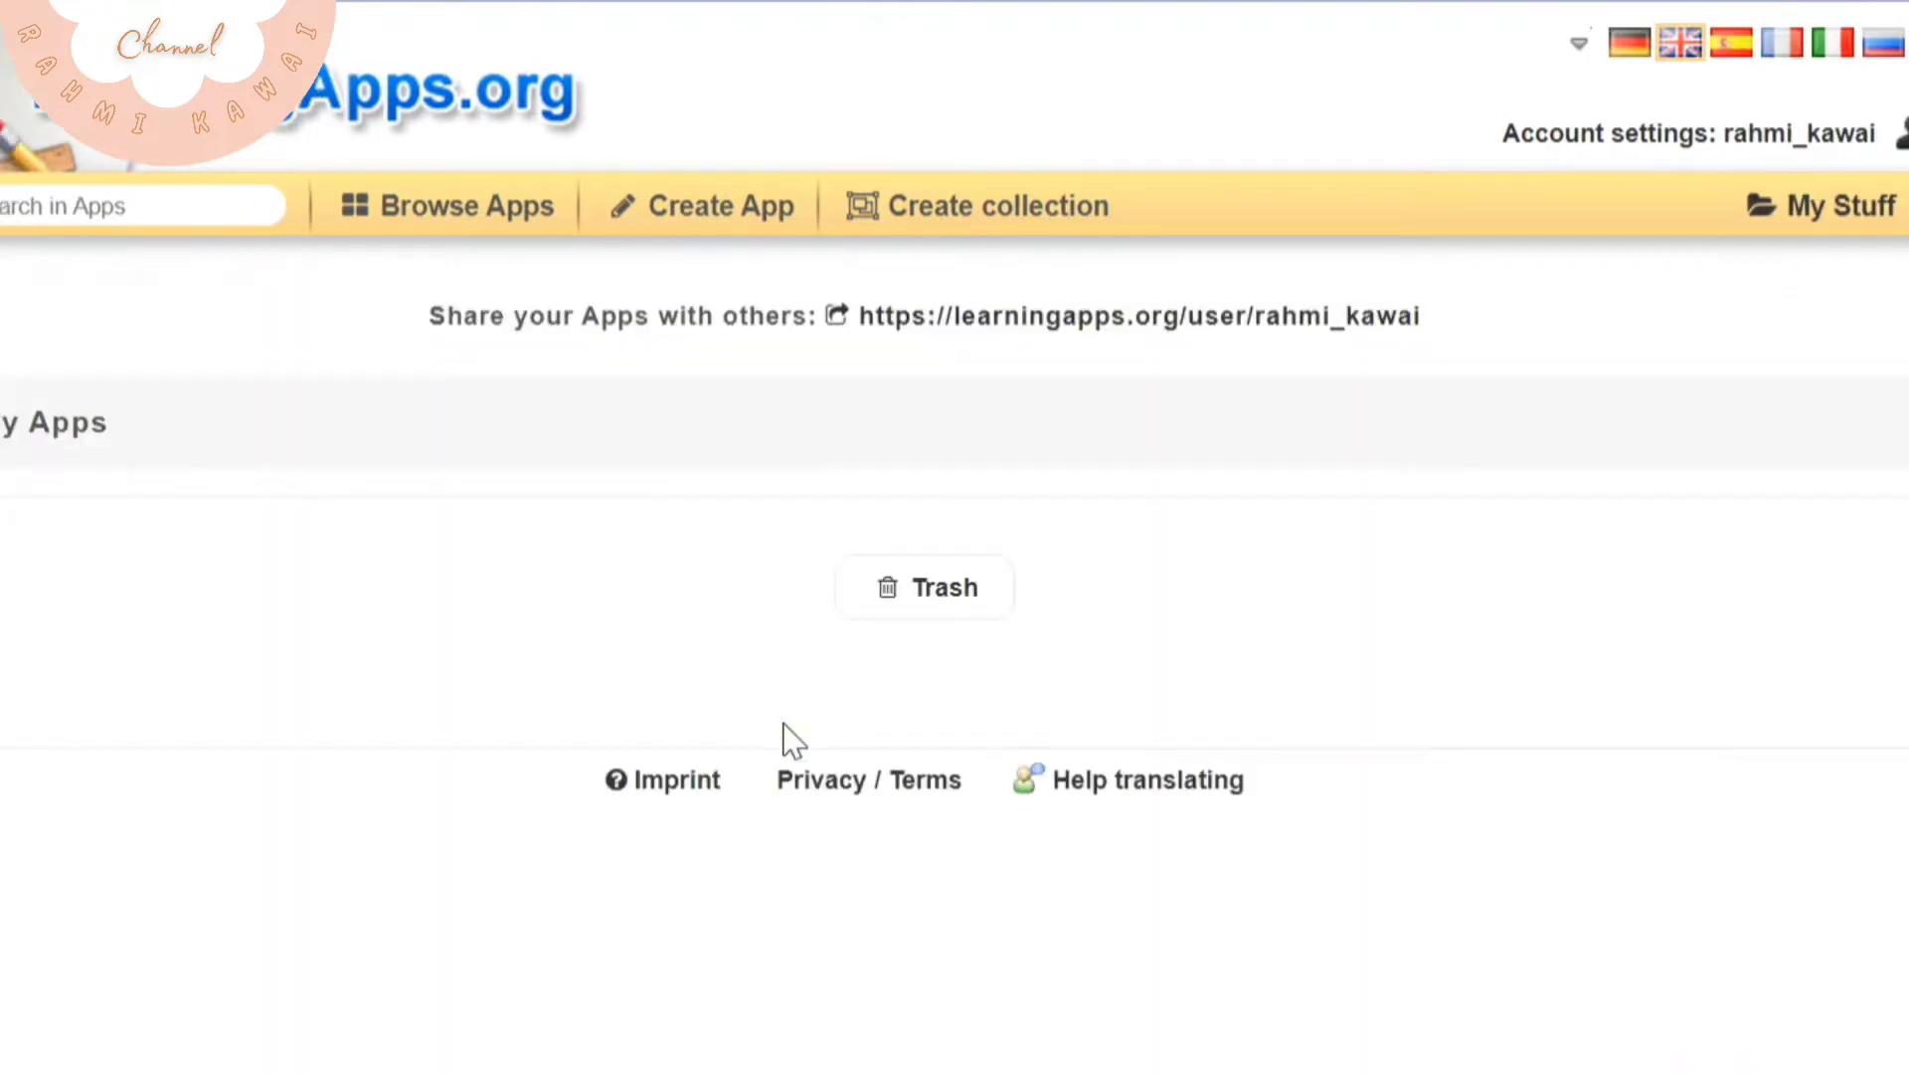
# Open the Fungsi Alat Gerak Pada Hewan matching-pairs app from the app list, view it, and return to the list
pyautogui.scroll(-5, 971, 703)
pyautogui.click(500, 432)
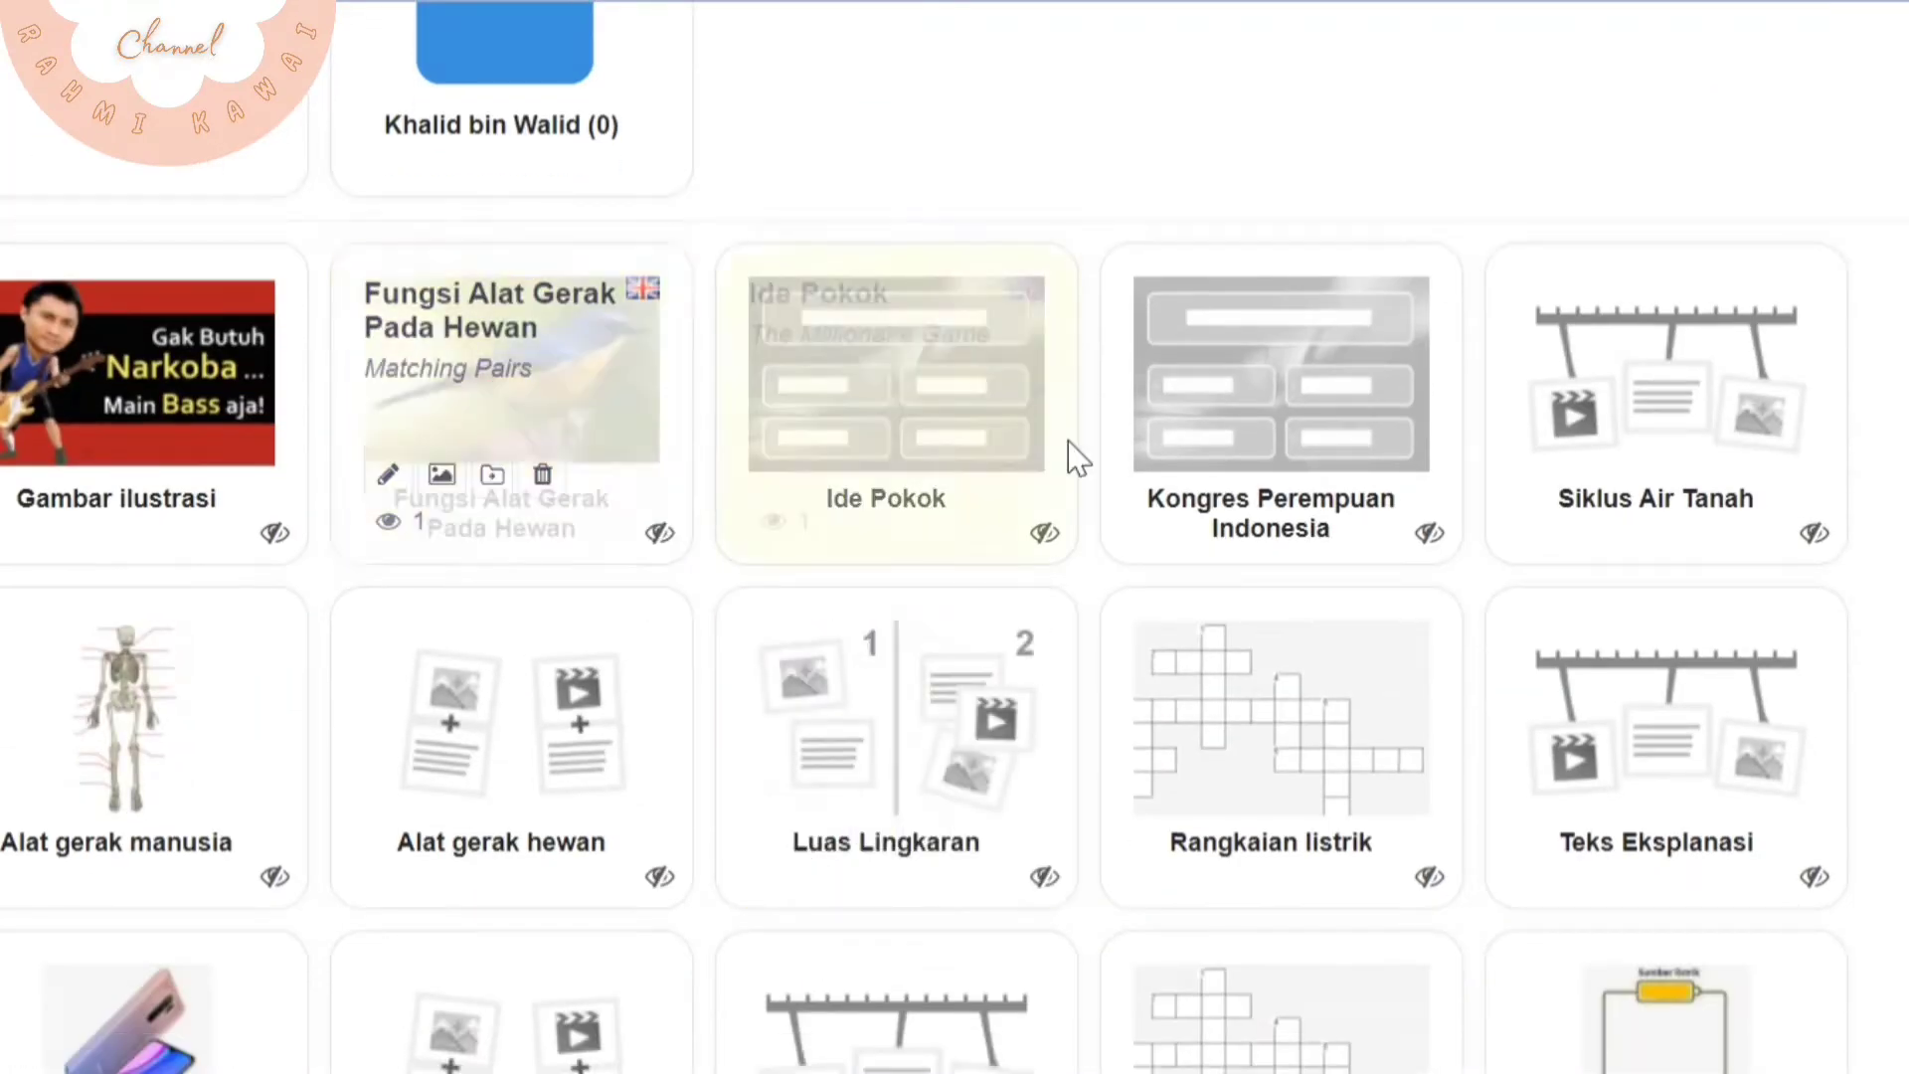
pyautogui.scroll(-2, 1206, 779)
pyautogui.scroll(2, 360, 303)
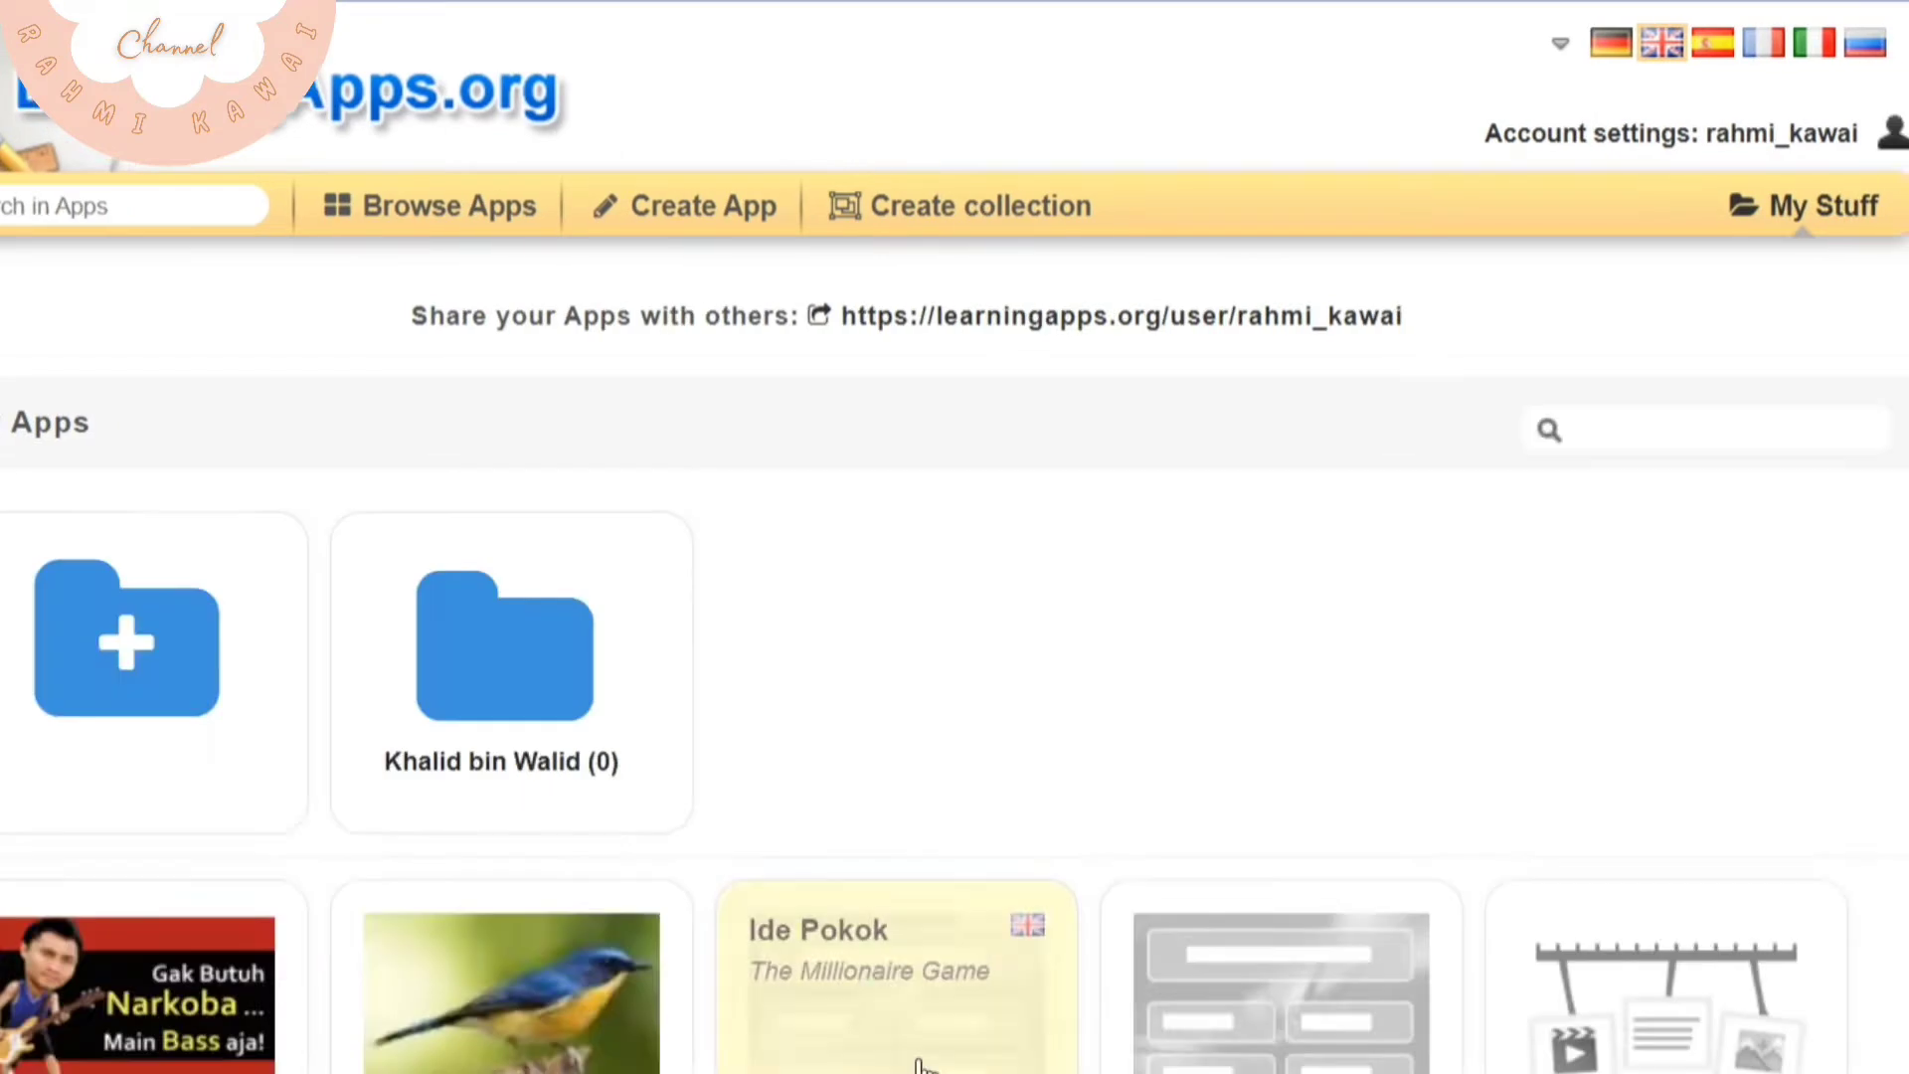
pyautogui.scroll(-8, 1150, 673)
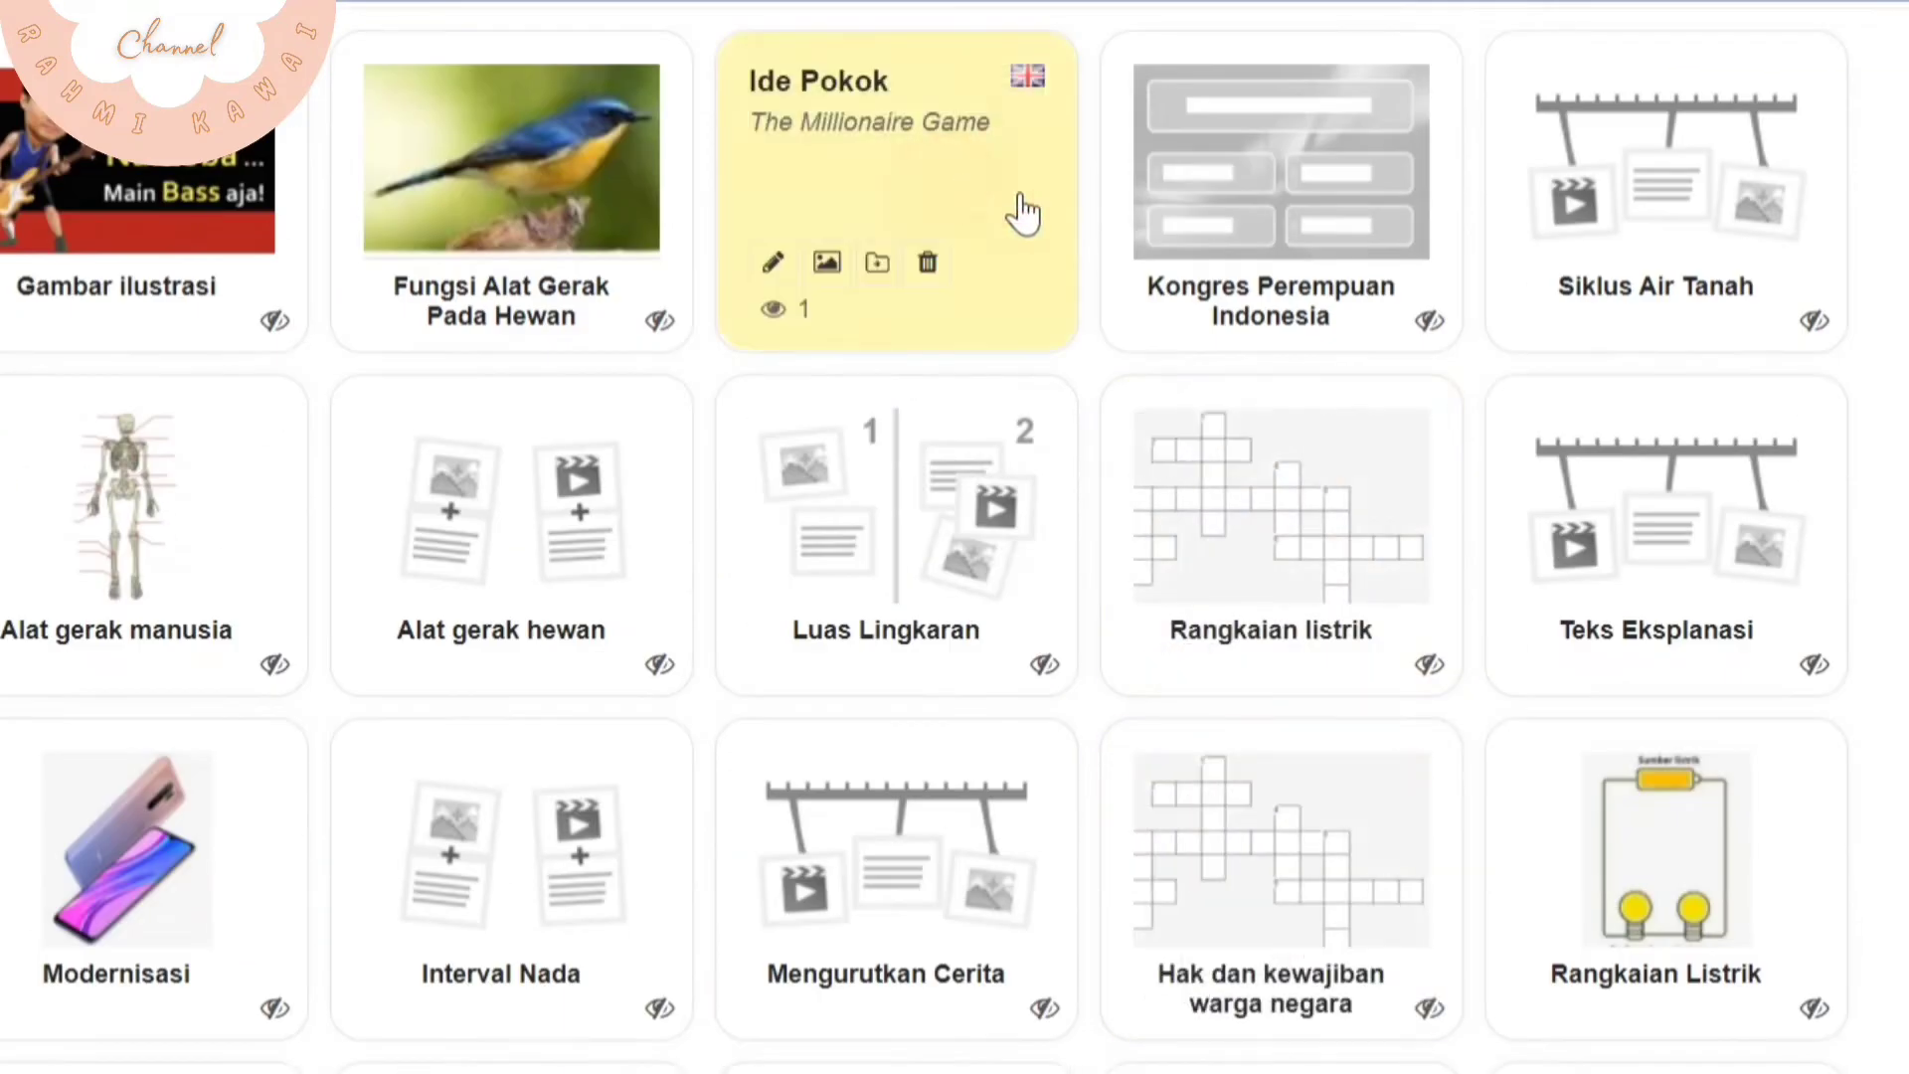
# Open the Ide Pokok quiz and answer its first question with "gagasan yang menjadi dasar atau pokok pengembangan sebuah paragraf"
pyautogui.click(1034, 399)
pyautogui.click(924, 807)
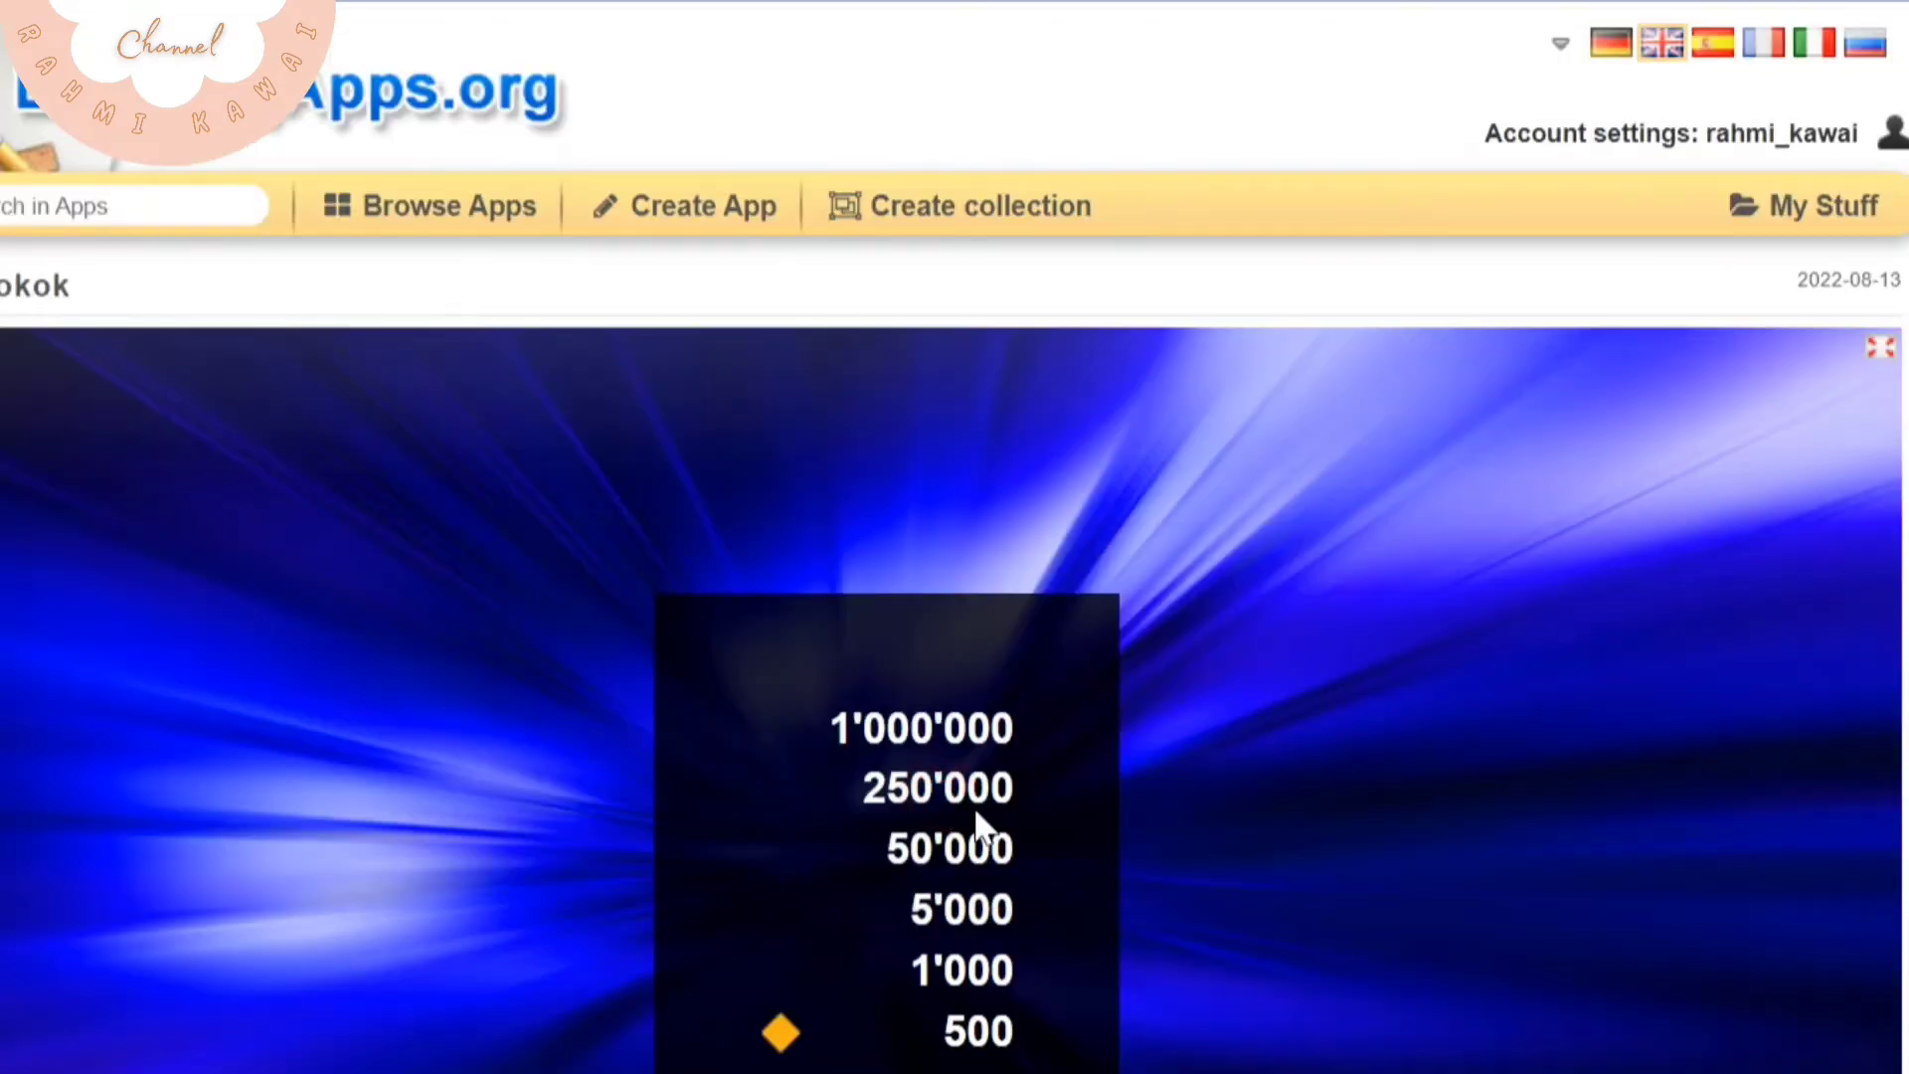
pyautogui.scroll(-3, 974, 813)
pyautogui.click(716, 497)
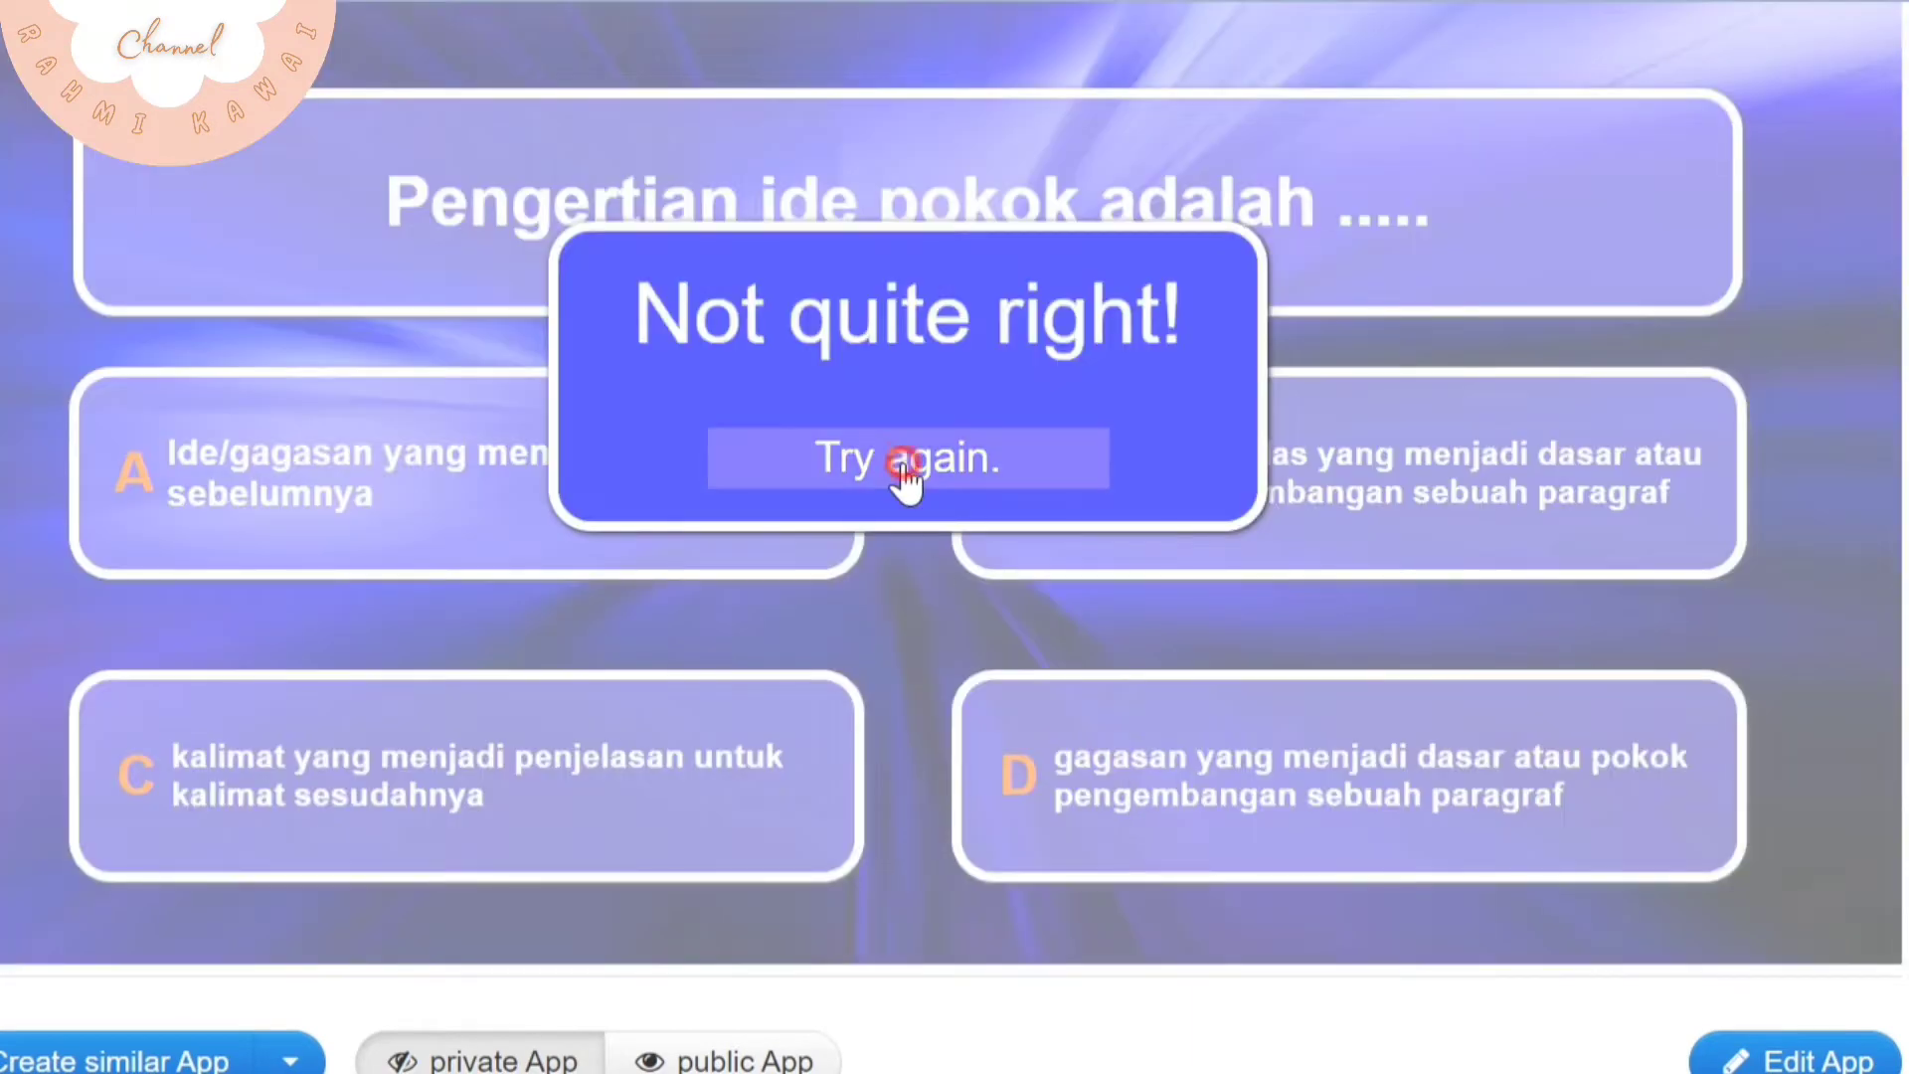
pyautogui.click(905, 468)
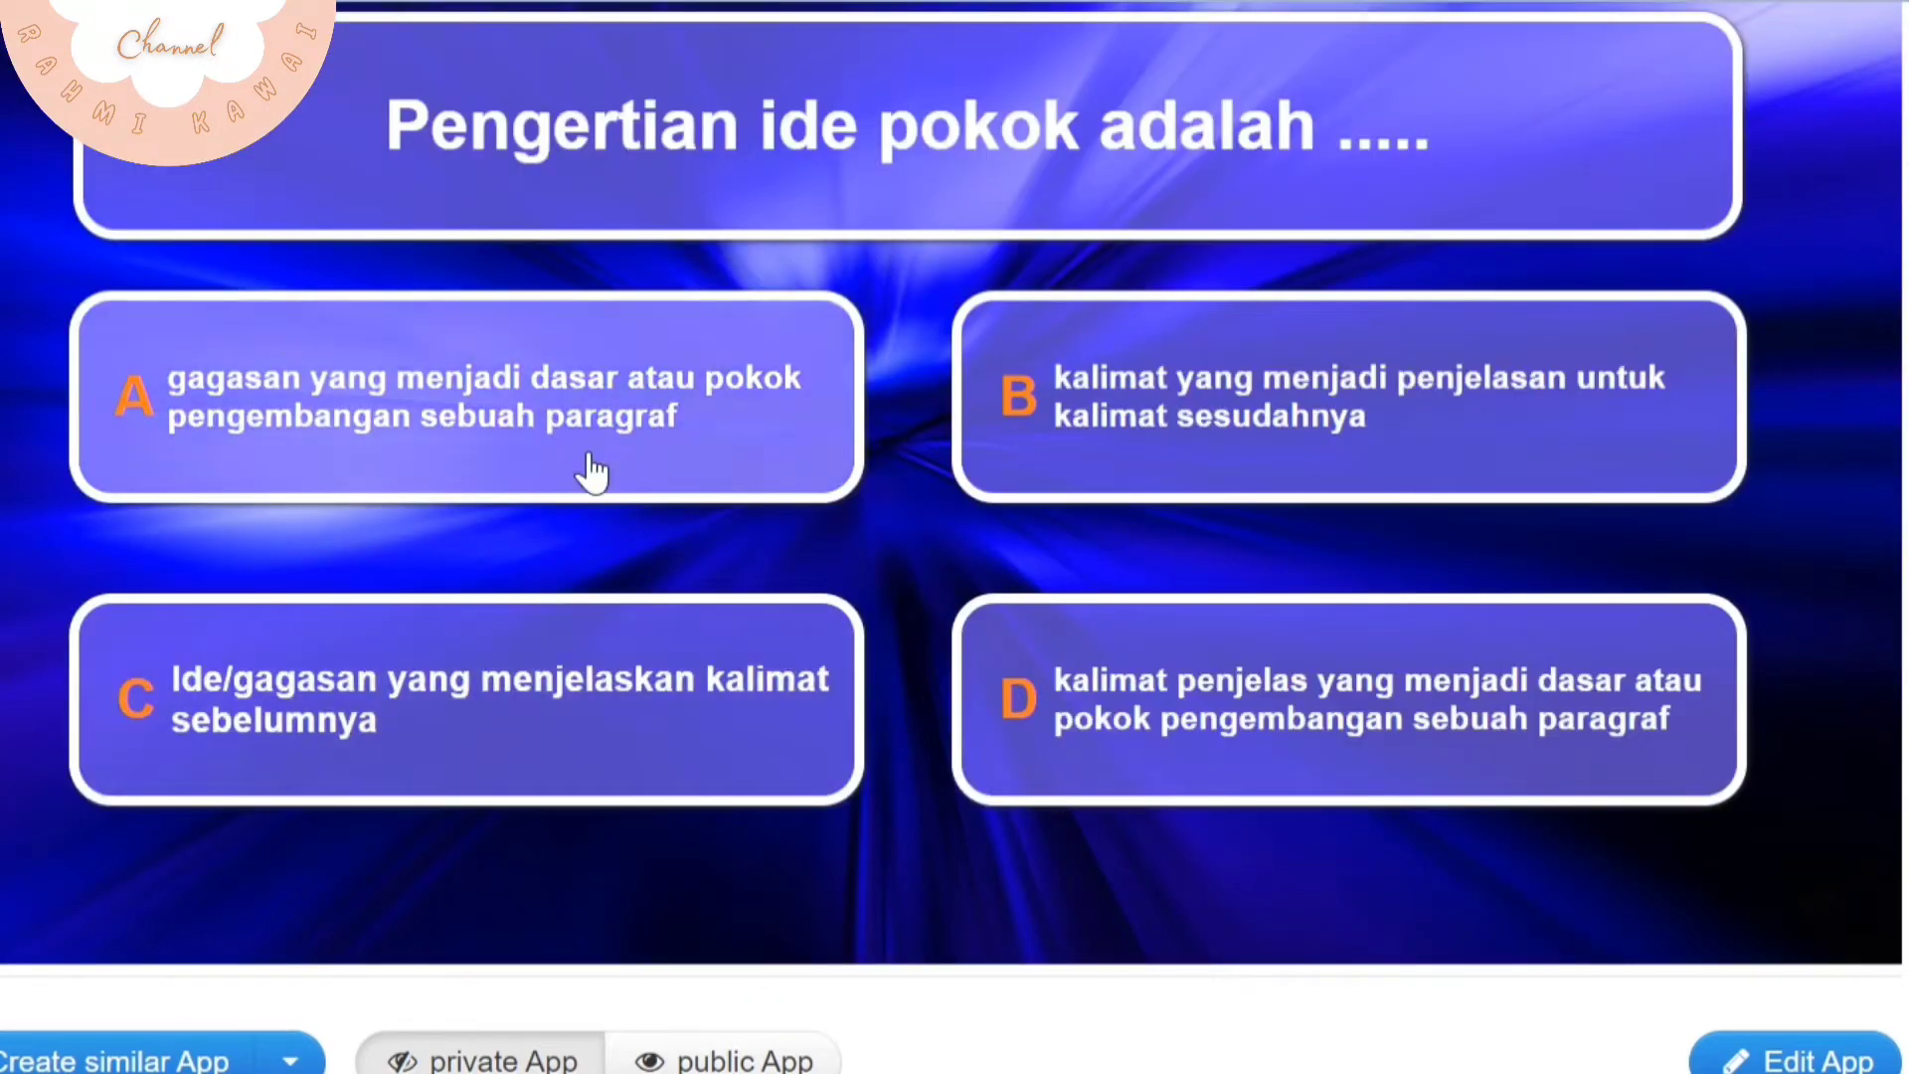
pyautogui.click(588, 455)
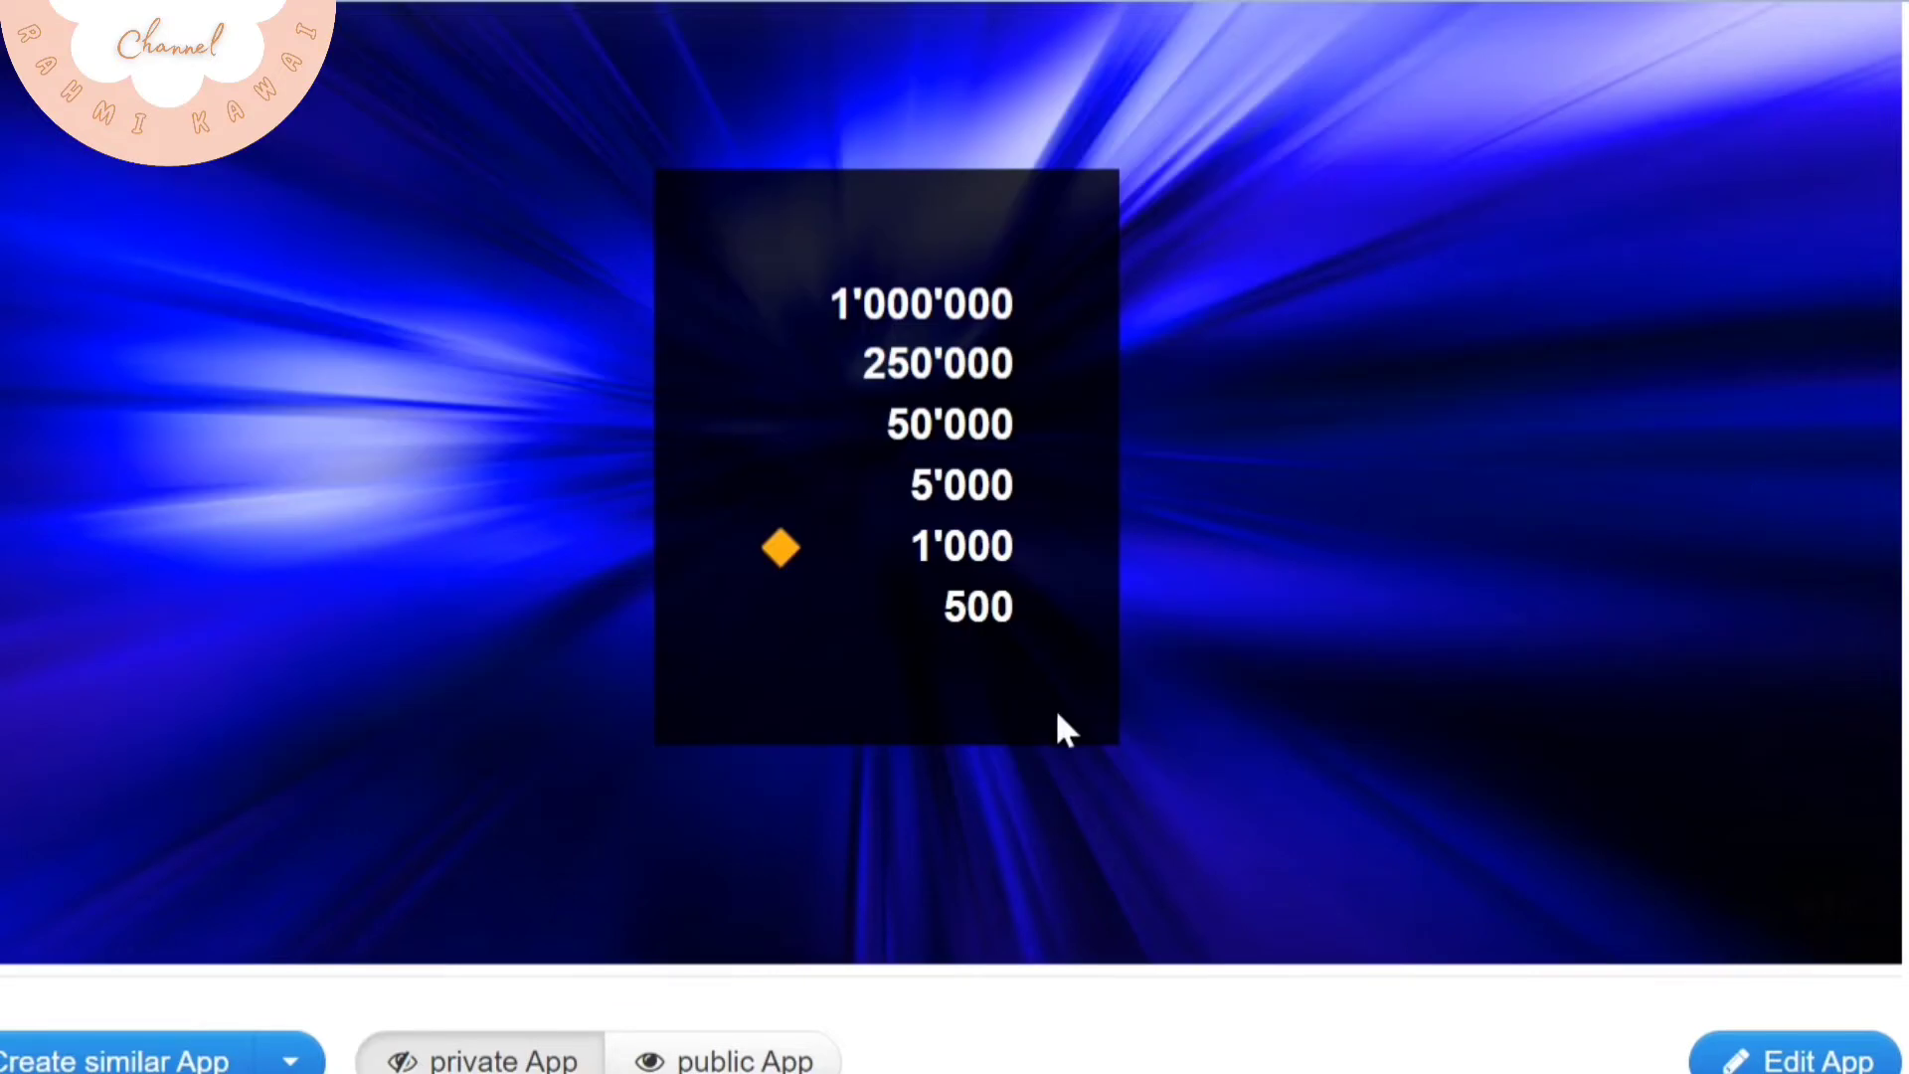
# Answer the Fungsi Ide Pokok question with "Menjadi kalimat penjelas kalimat sebelumnya", then return to the app list
pyautogui.scroll(1, 922, 601)
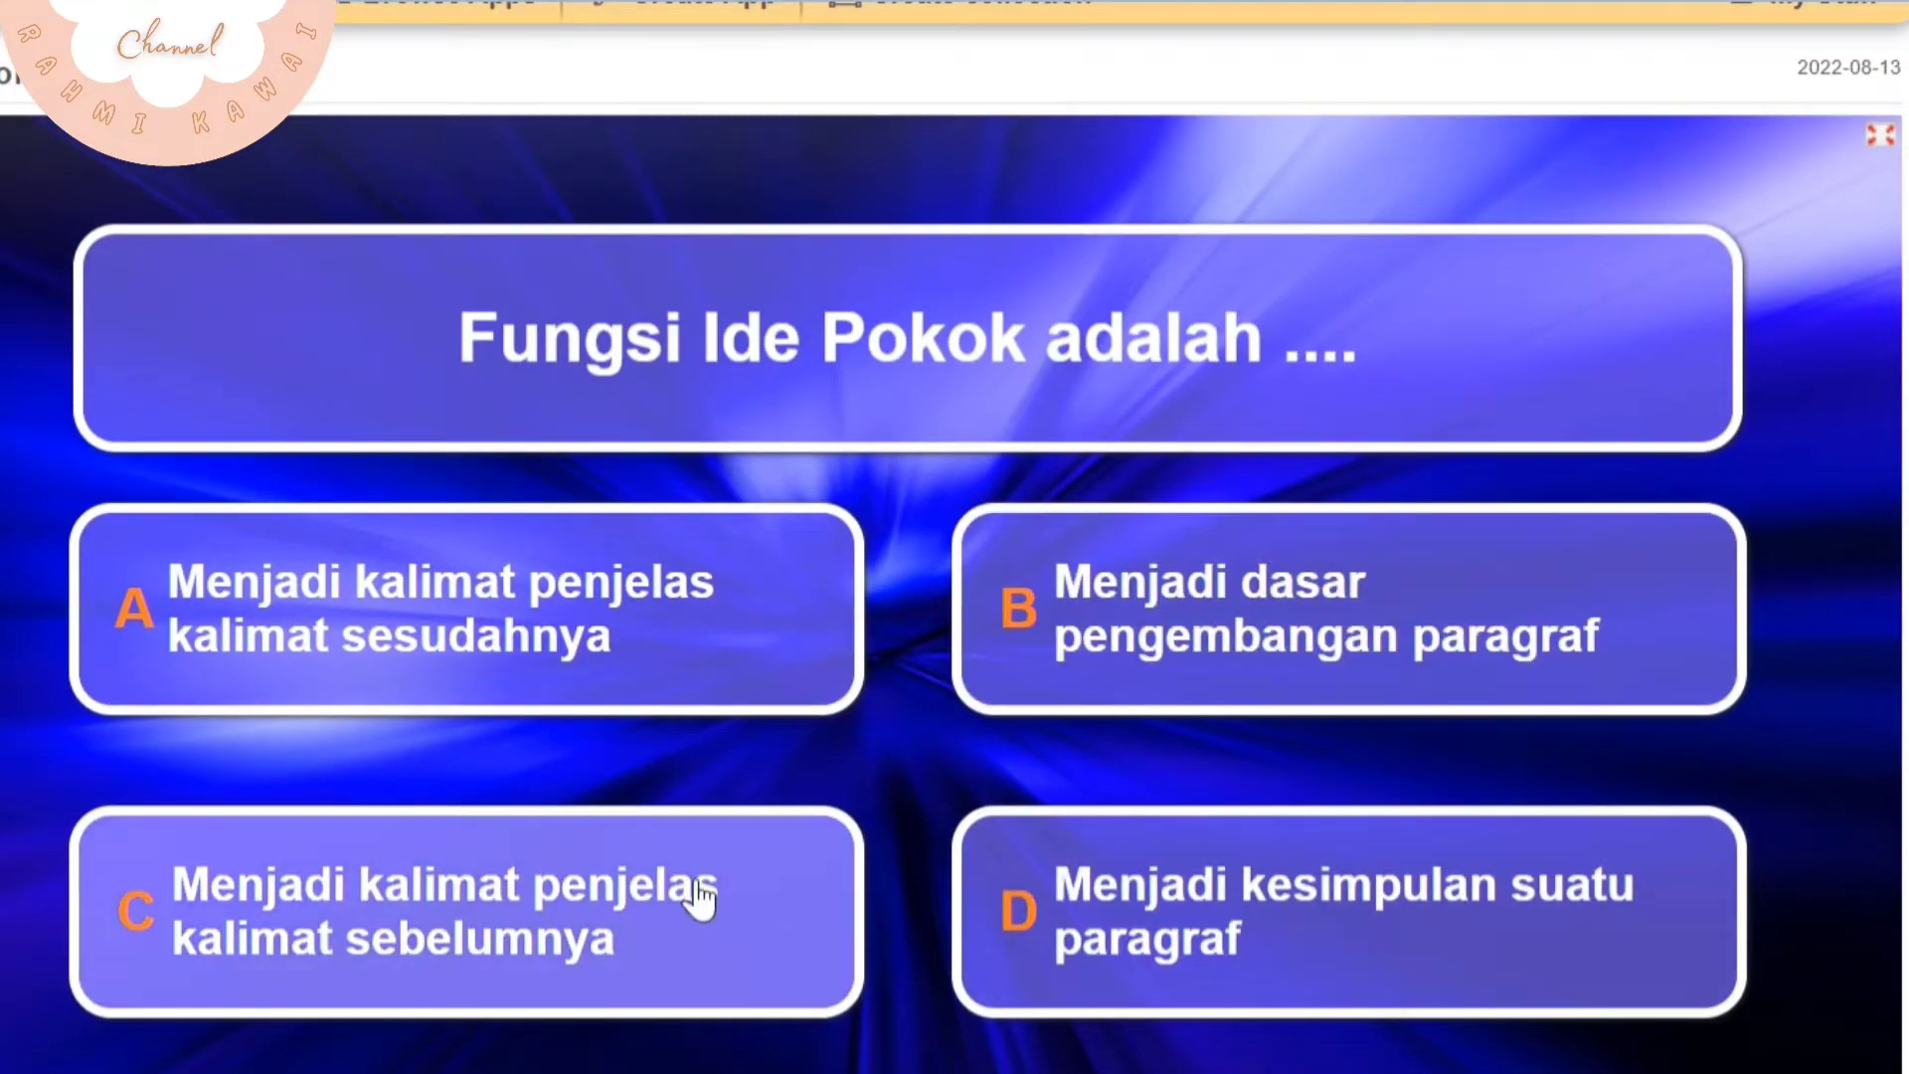
pyautogui.click(696, 881)
pyautogui.scroll(-2, 701, 883)
pyautogui.scroll(1, 962, 915)
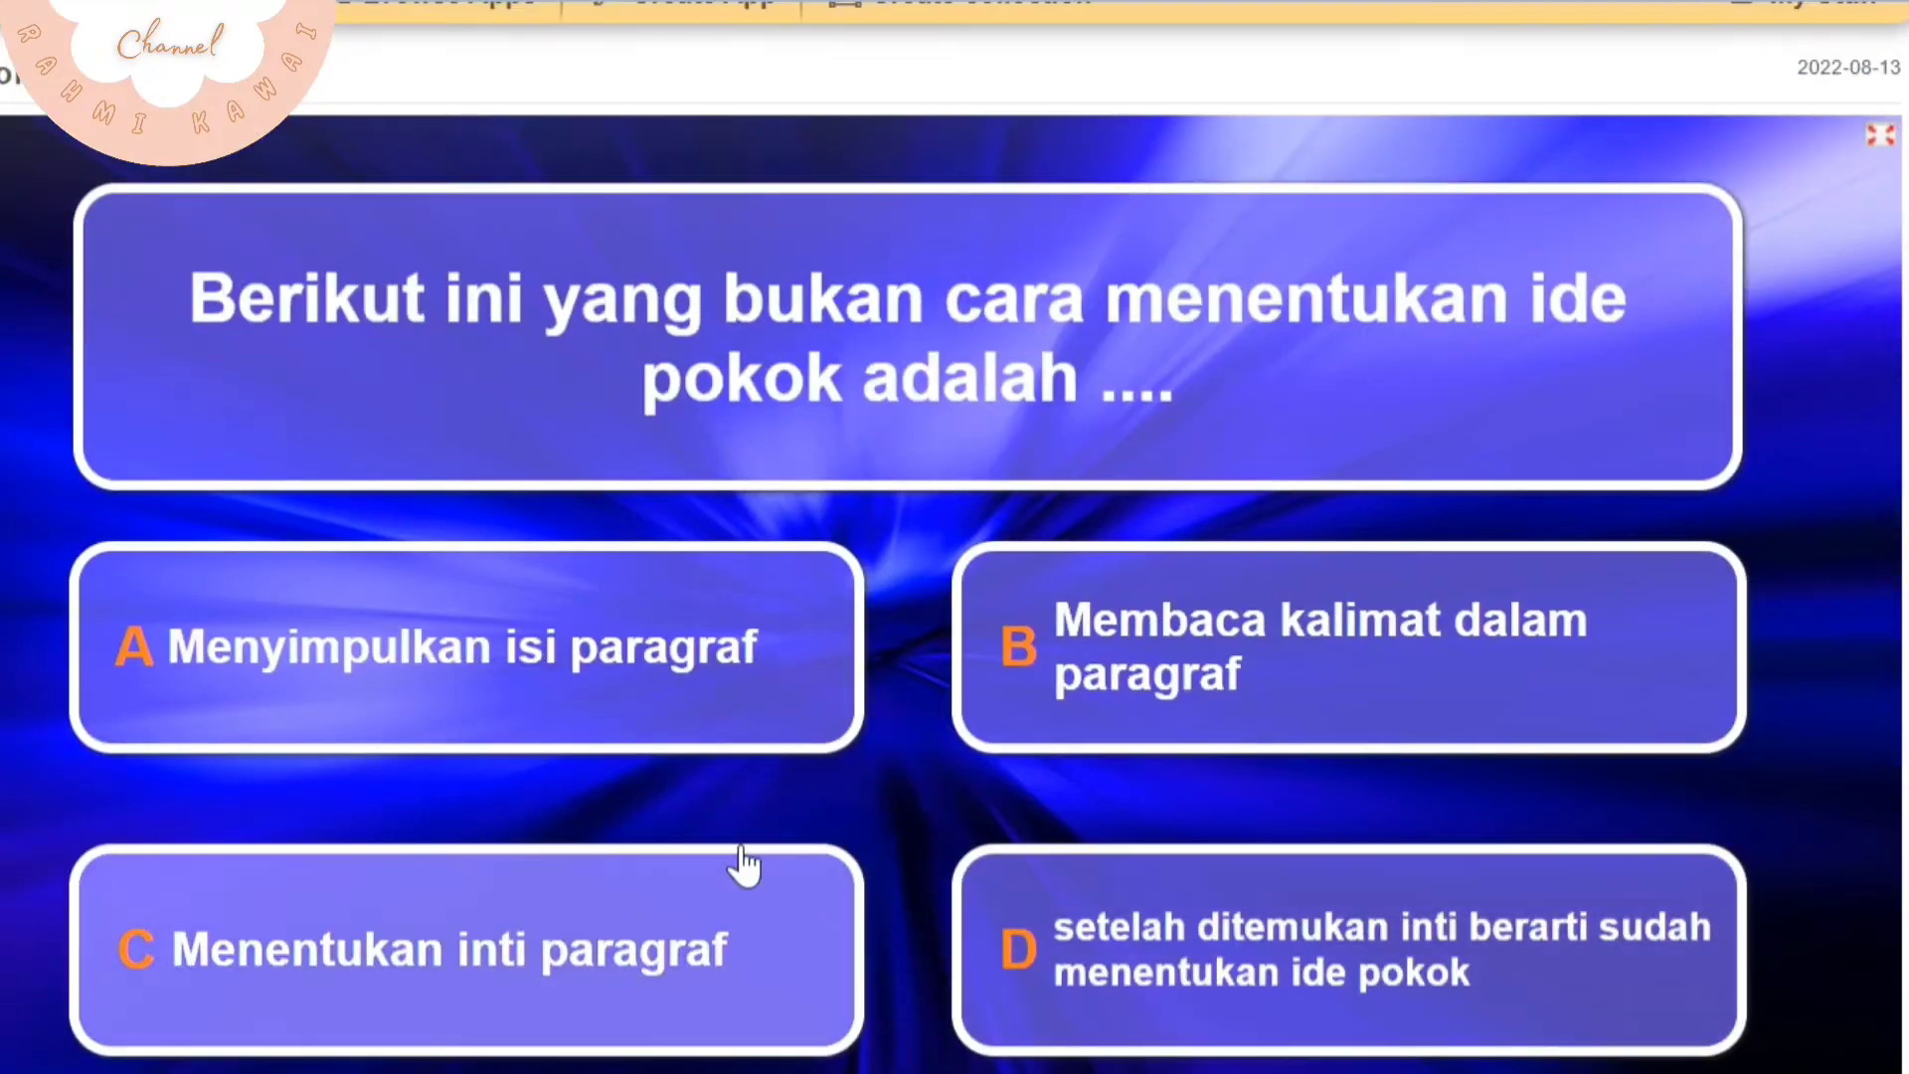
pyautogui.scroll(2, 741, 865)
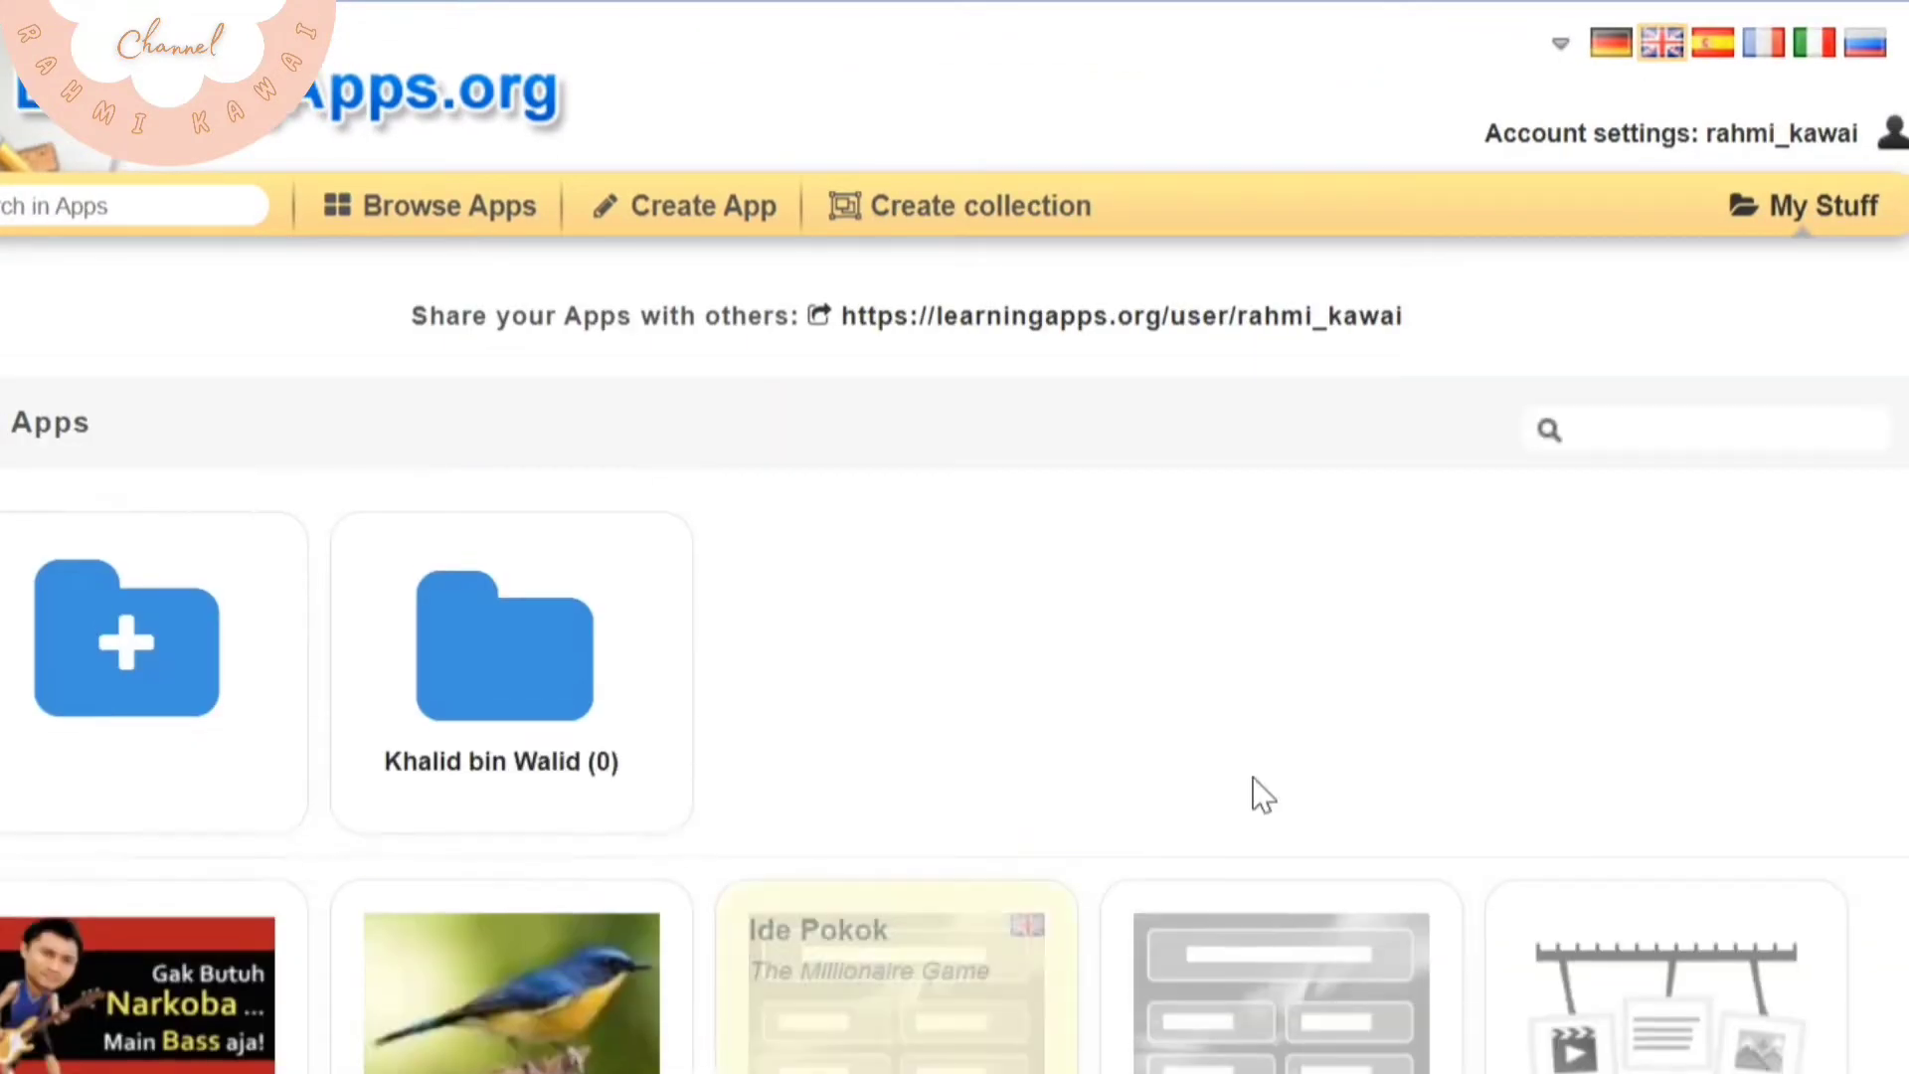
pyautogui.scroll(-10, 1193, 785)
pyautogui.scroll(2, 1143, 696)
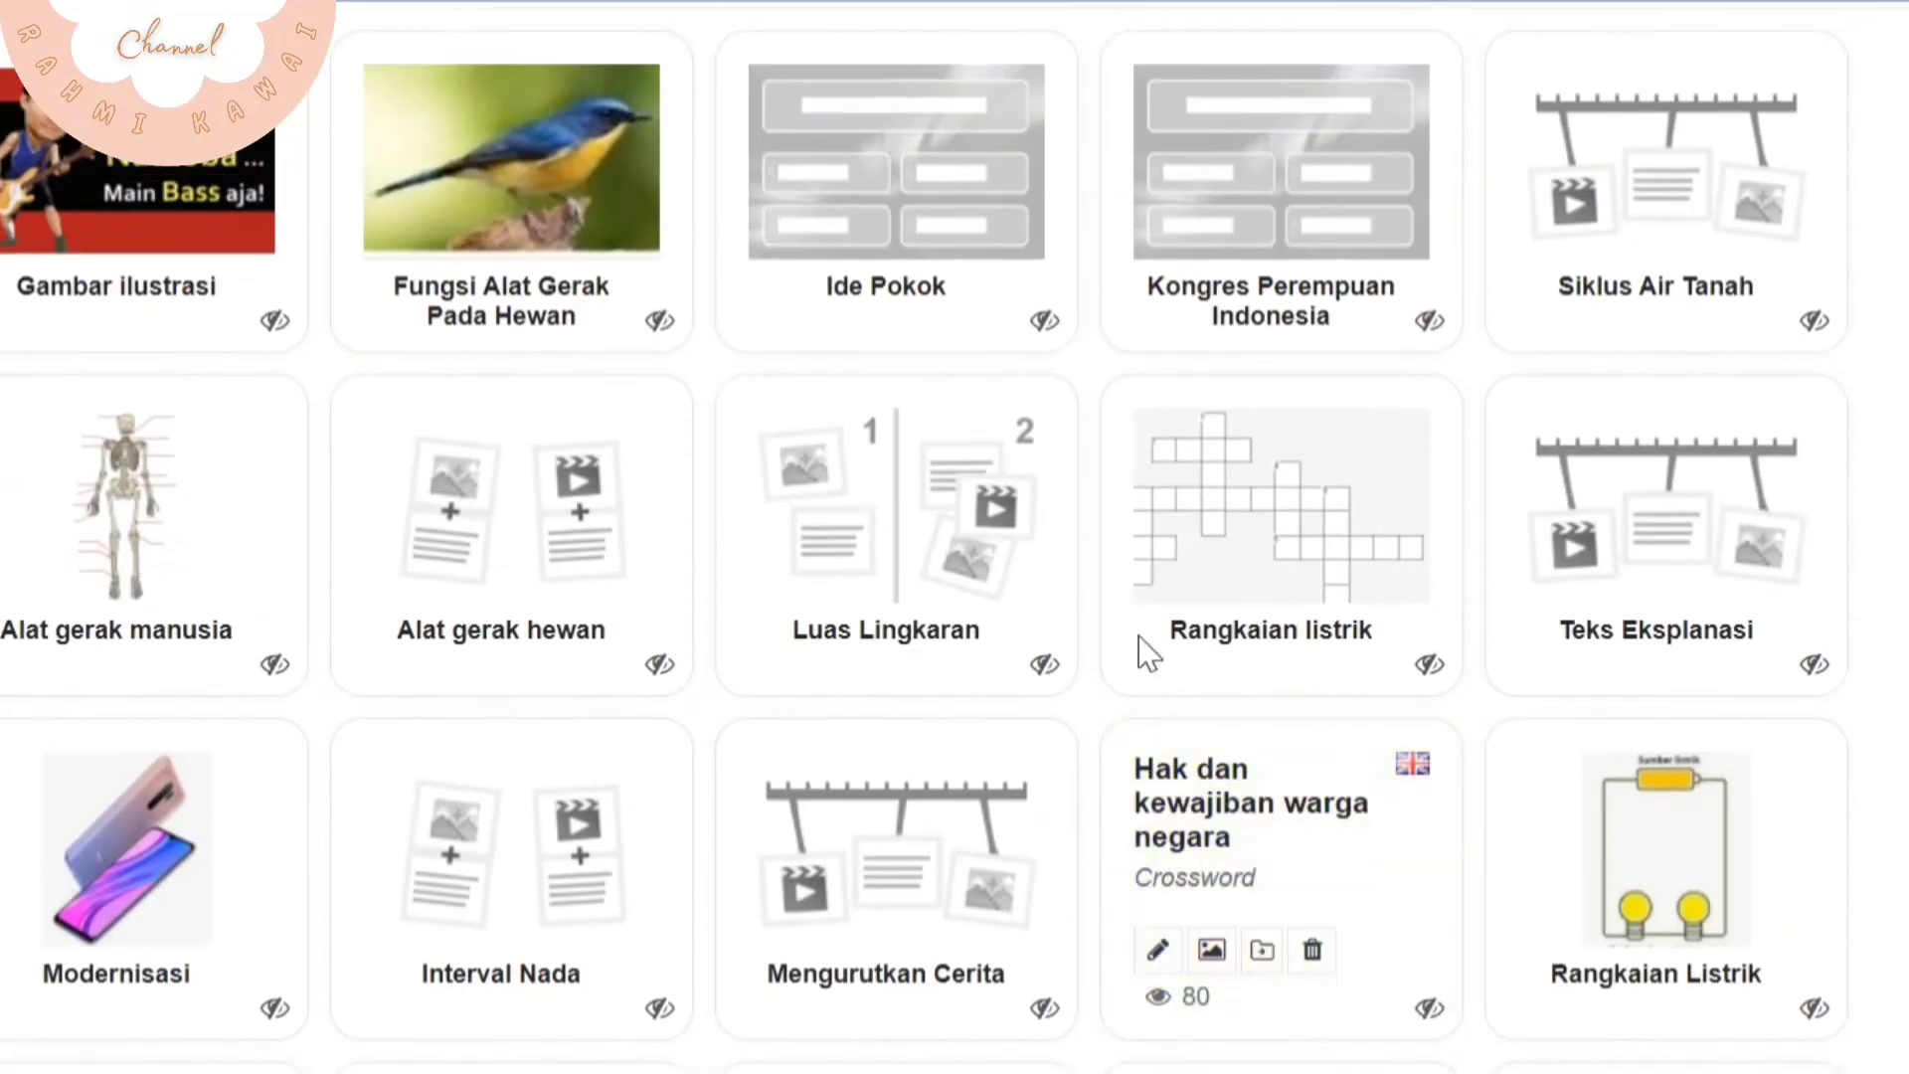
# Open Siklus Air Tanah and place the menguap, tersimpan, atmosfer kembali turun and air hujan cards at timeline positions 1 to 4
pyautogui.click(1670, 174)
pyautogui.scroll(-2, 799, 753)
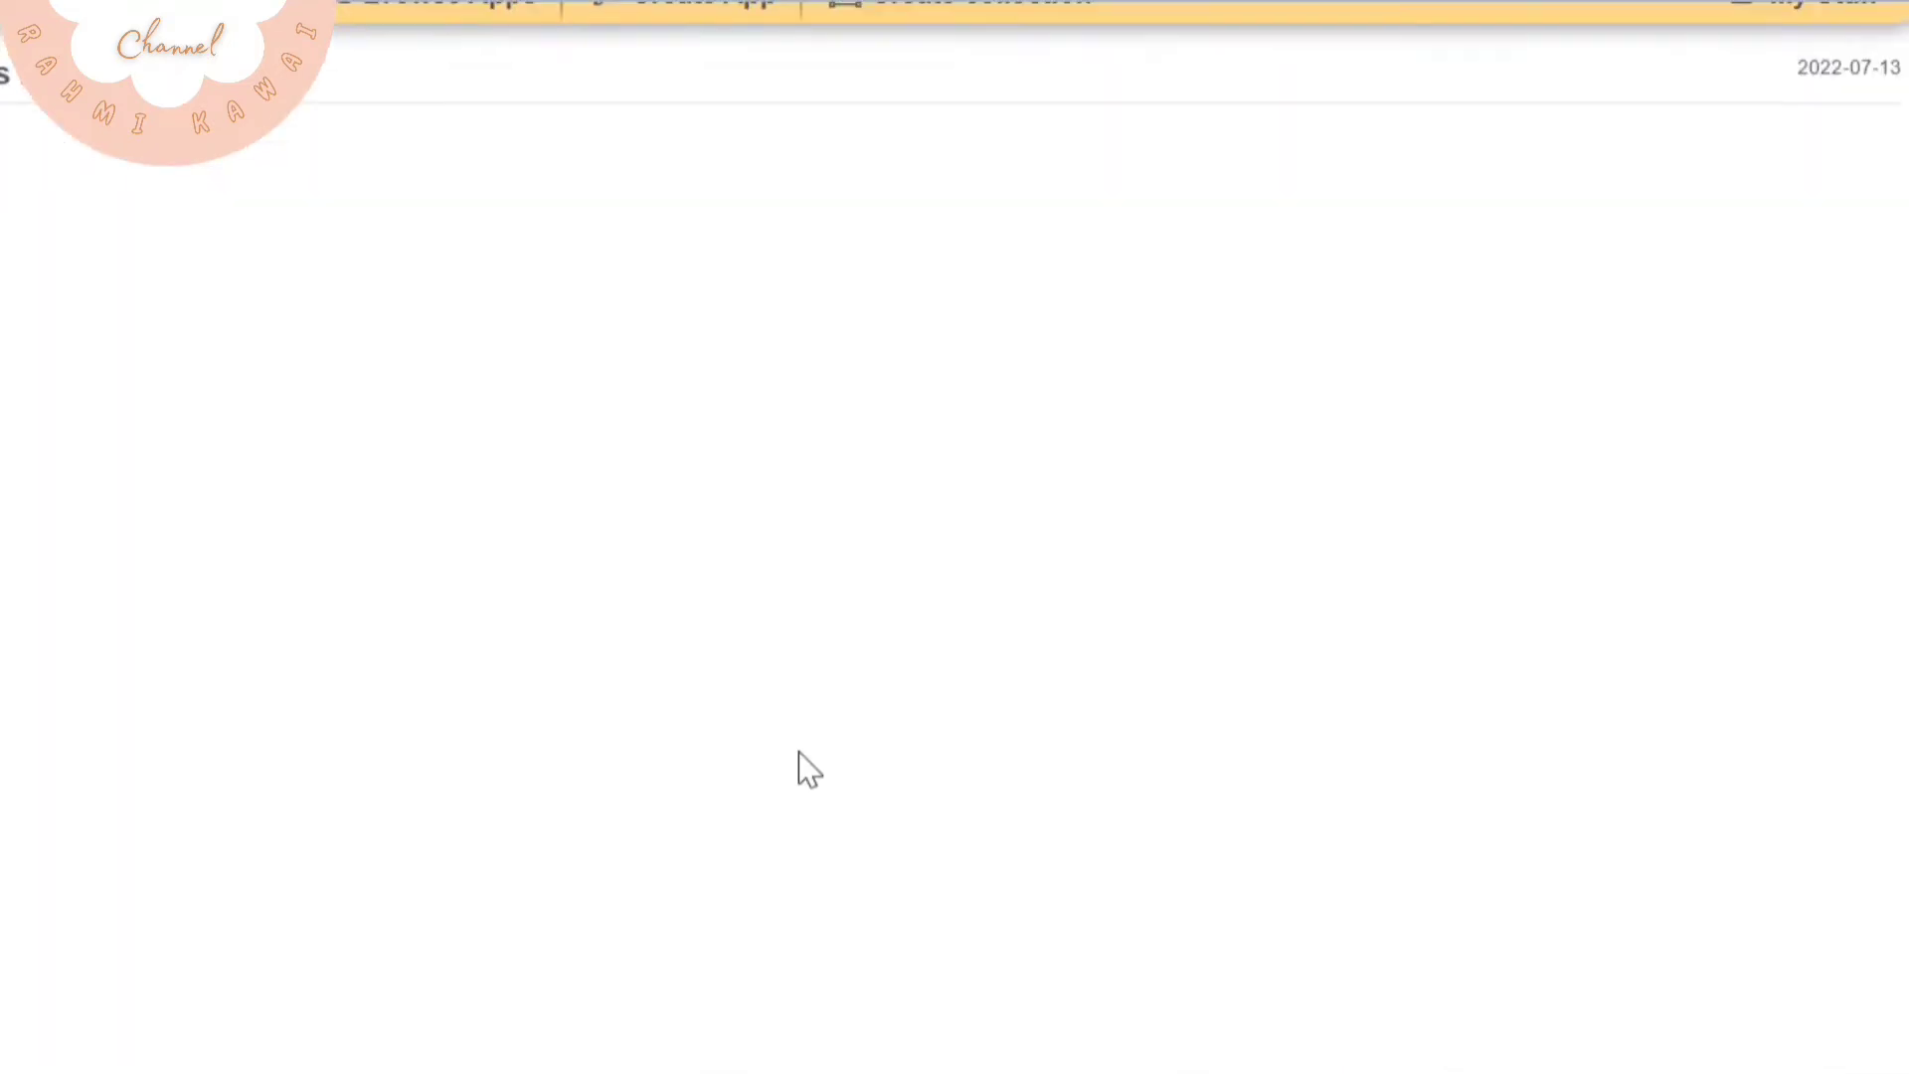
pyautogui.click(907, 630)
pyautogui.moveTo(629, 722); pyautogui.dragTo(133, 546)
pyautogui.moveTo(807, 626); pyautogui.dragTo(587, 567)
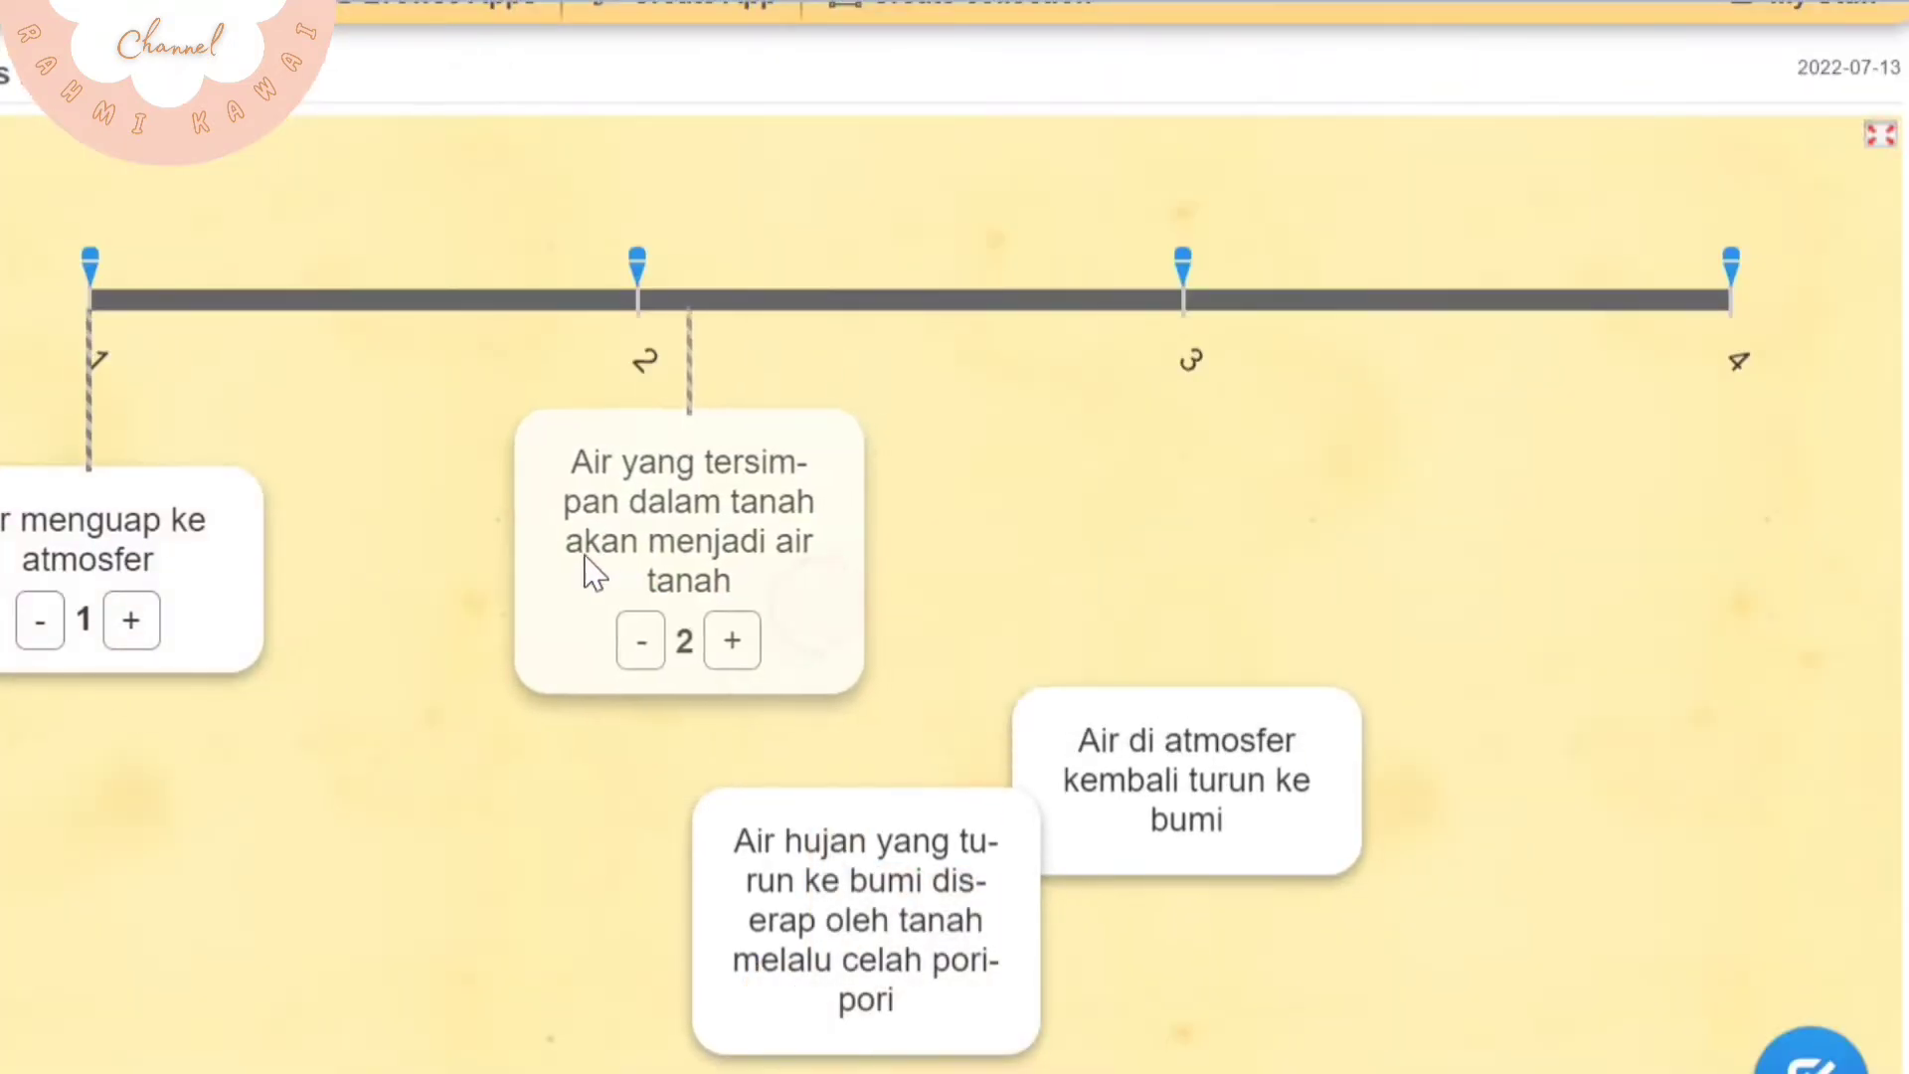
pyautogui.moveTo(1182, 798); pyautogui.dragTo(1188, 595)
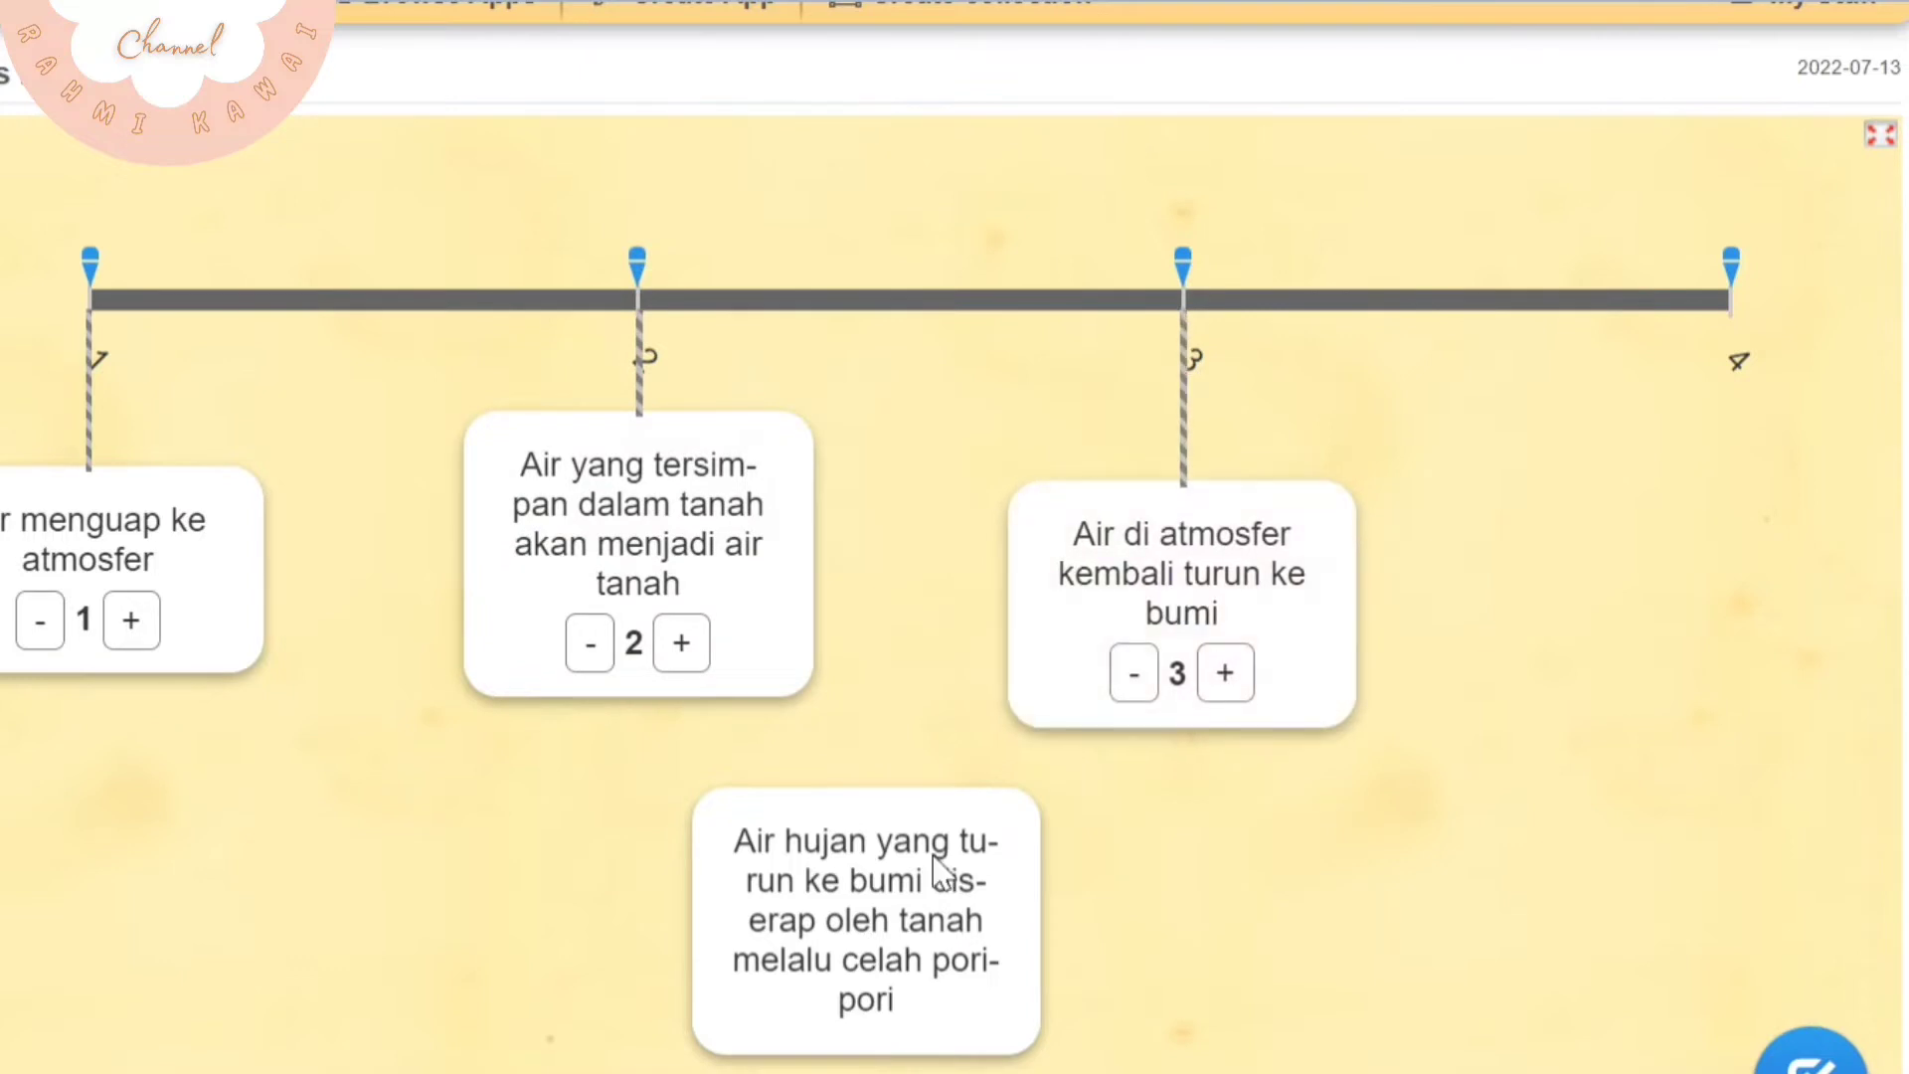
pyautogui.moveTo(839, 882); pyautogui.dragTo(1769, 630)
# Reorder the water-cycle cards: "Air di atmosfer" at 2, "Air hujan" at 3 and "Air yang tersimpan" at 4
pyautogui.moveTo(766, 524); pyautogui.dragTo(1233, 836)
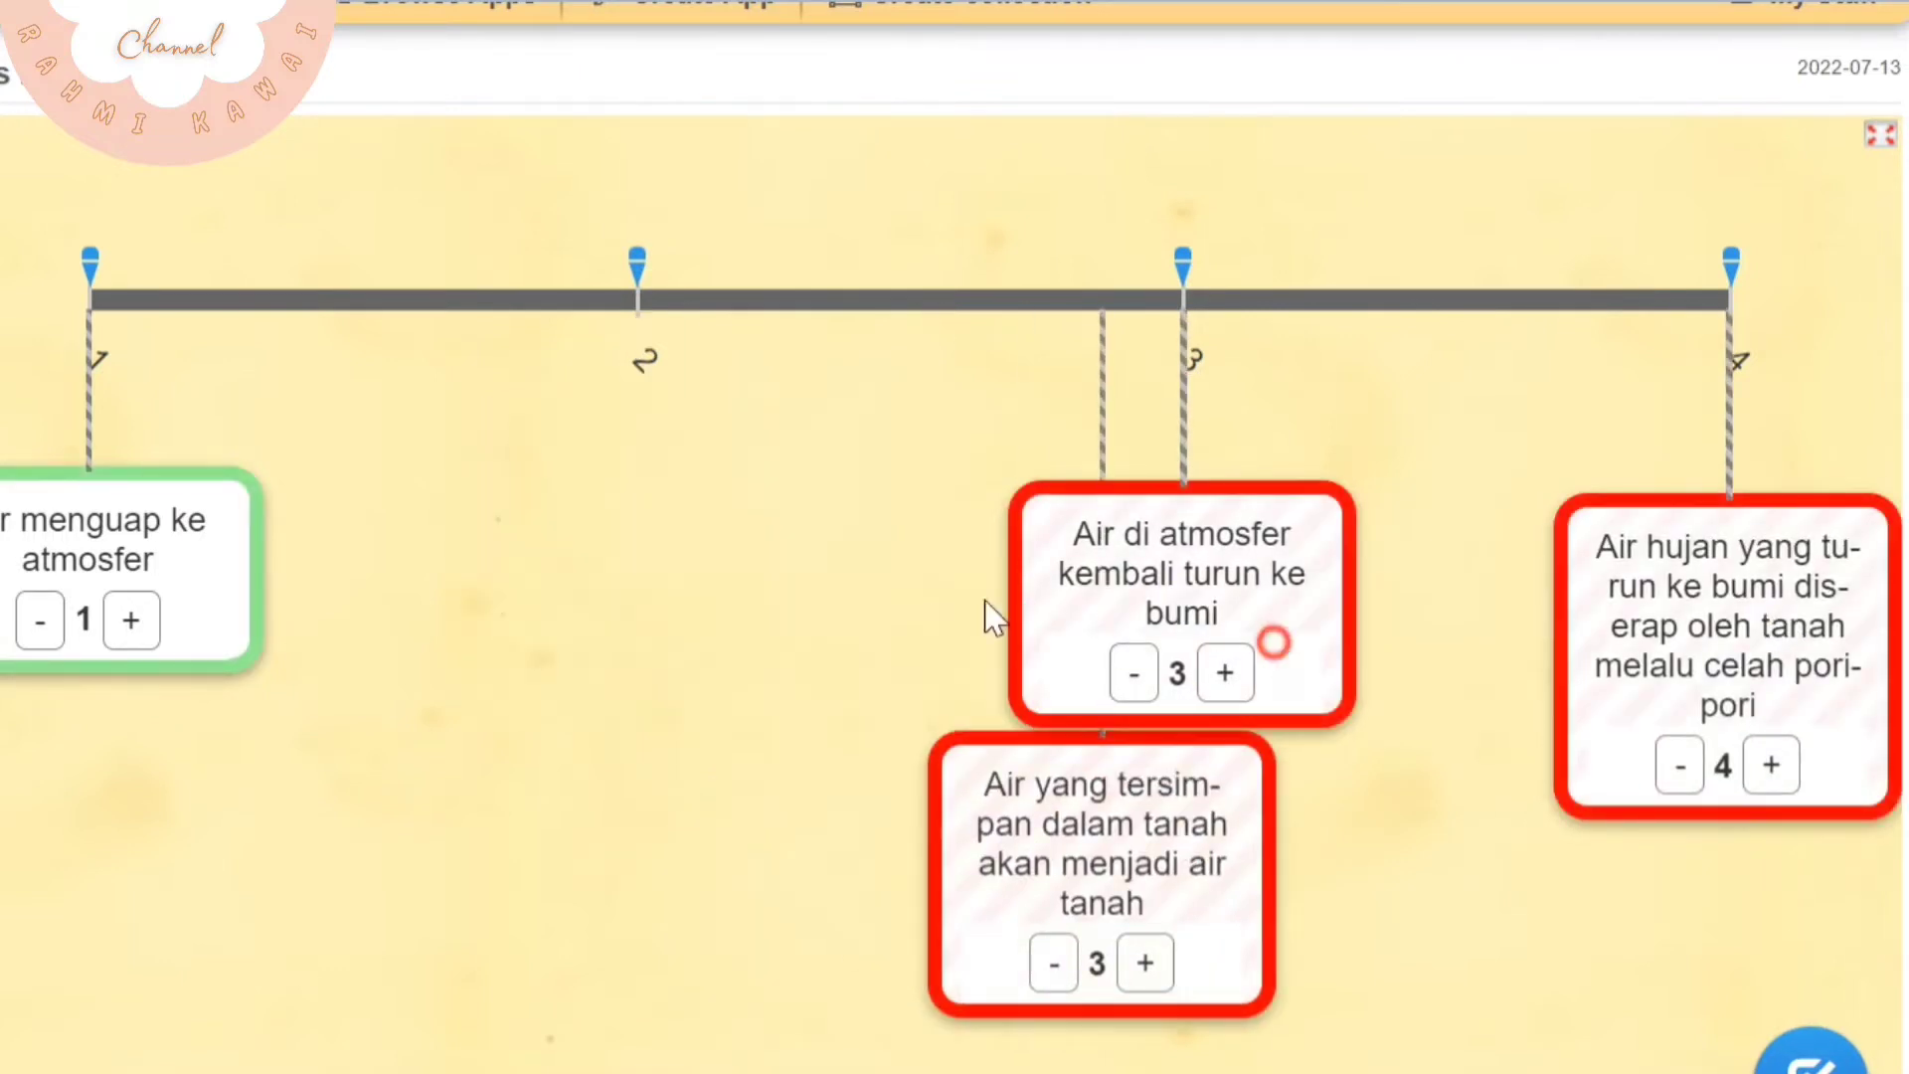
pyautogui.moveTo(1266, 643); pyautogui.dragTo(742, 571)
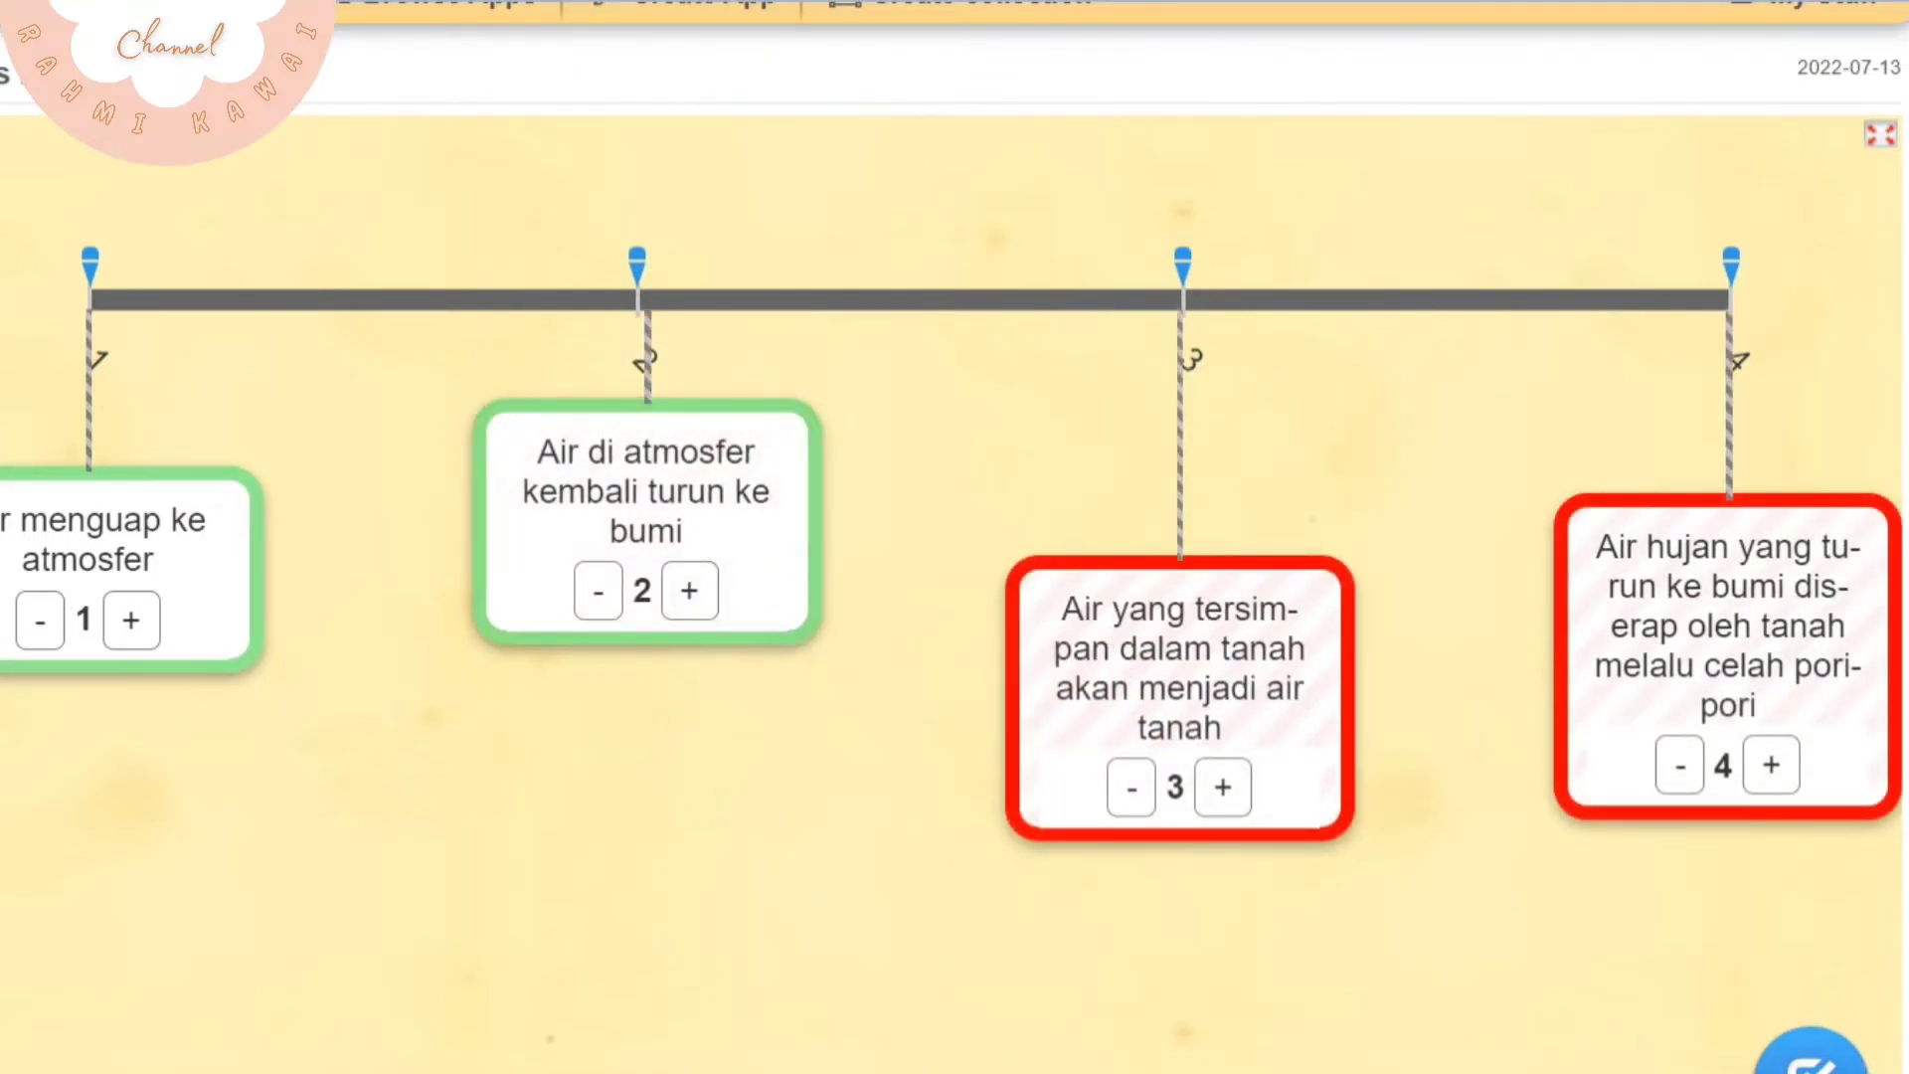
pyautogui.moveTo(1547, 593); pyautogui.dragTo(1287, 733)
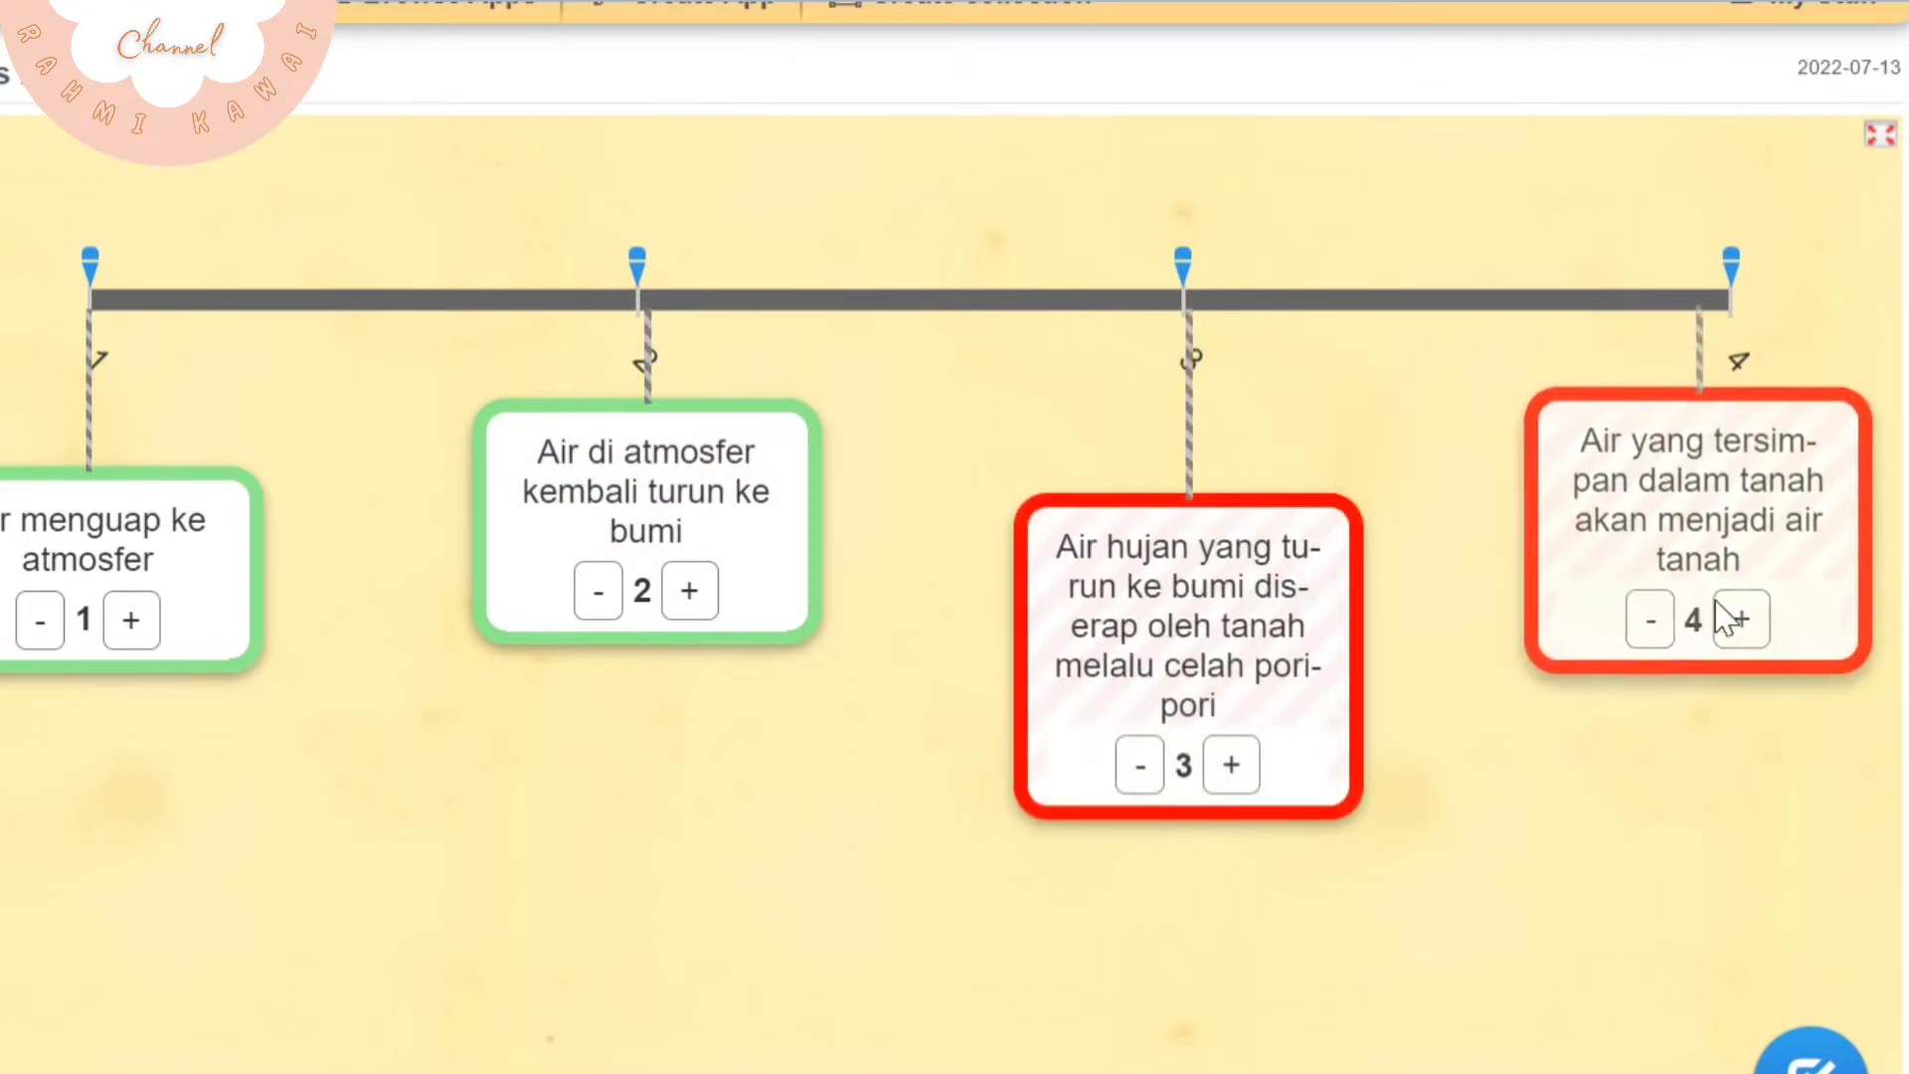
pyautogui.click(909, 486)
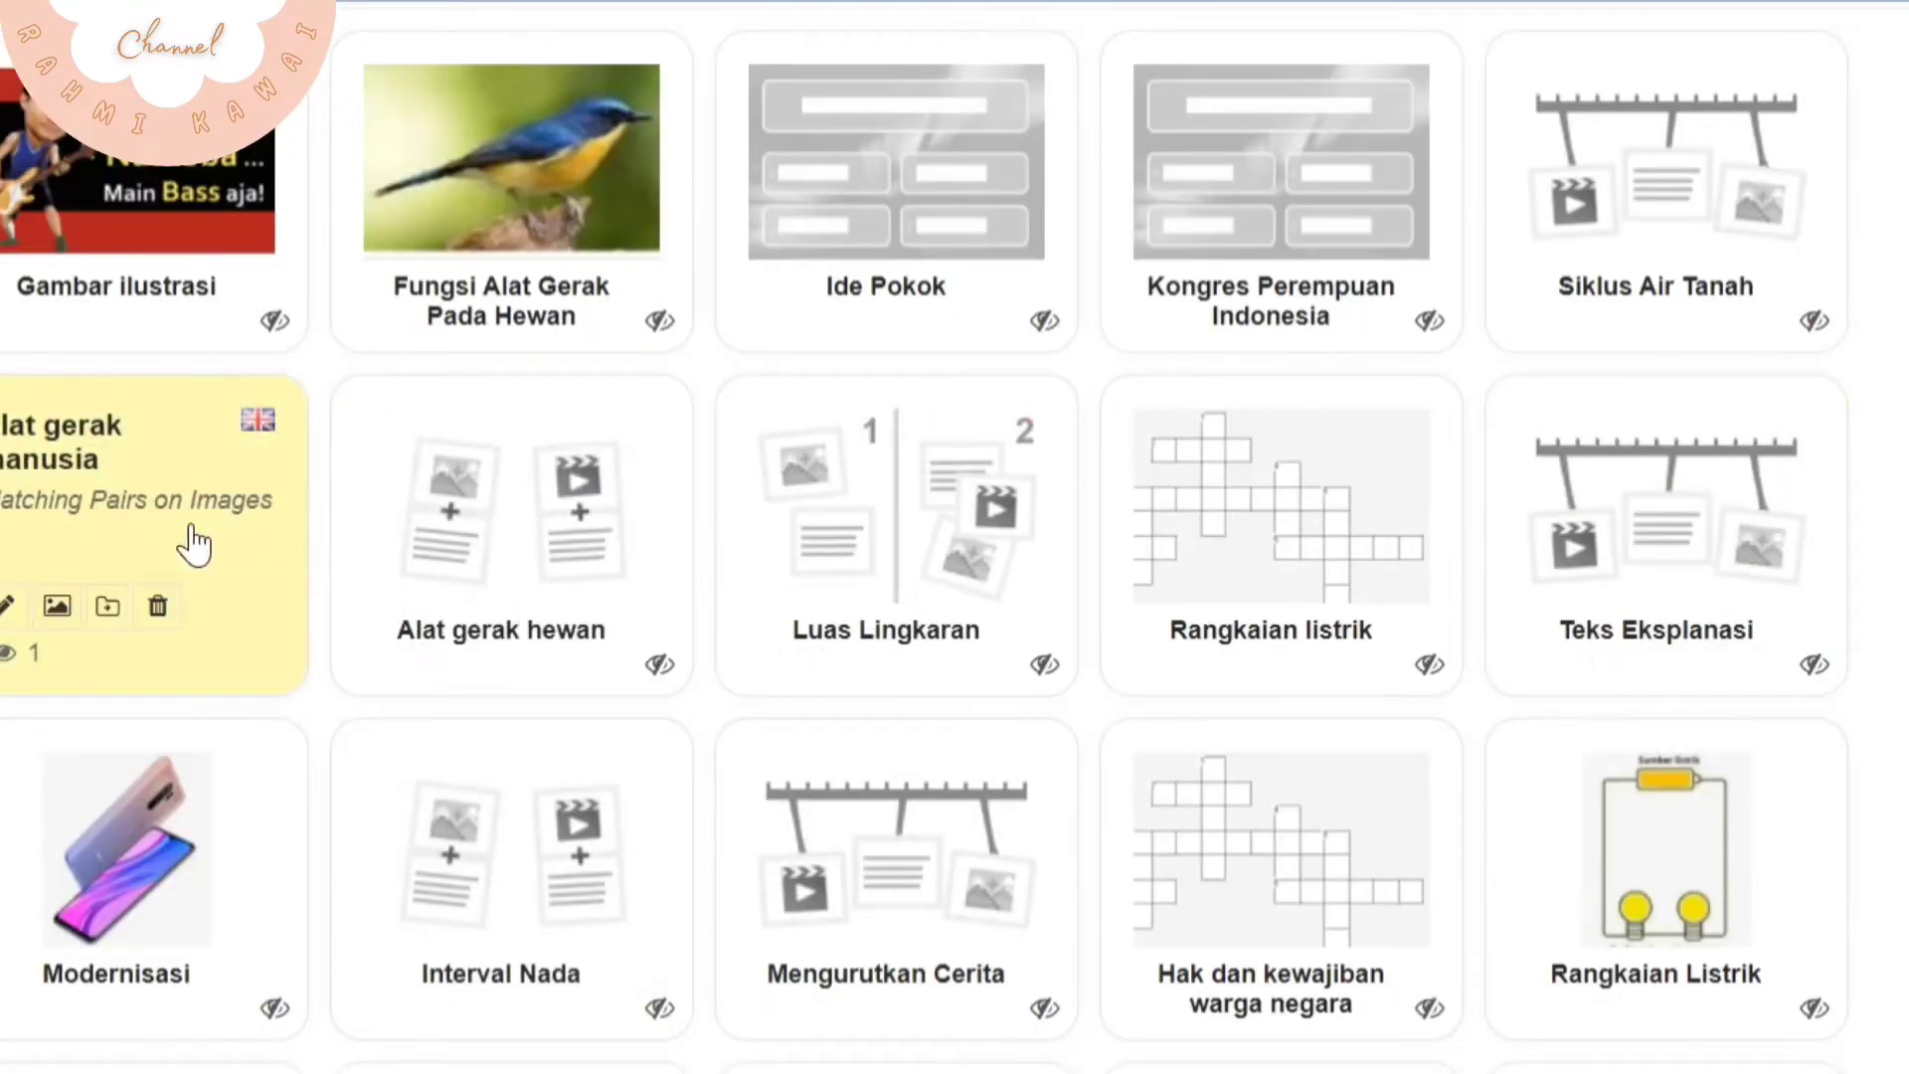
# Open Alat gerak manusia and label the skull pin "Tengkorak" and the white jaw pin "tulang leher"
pyautogui.click(276, 588)
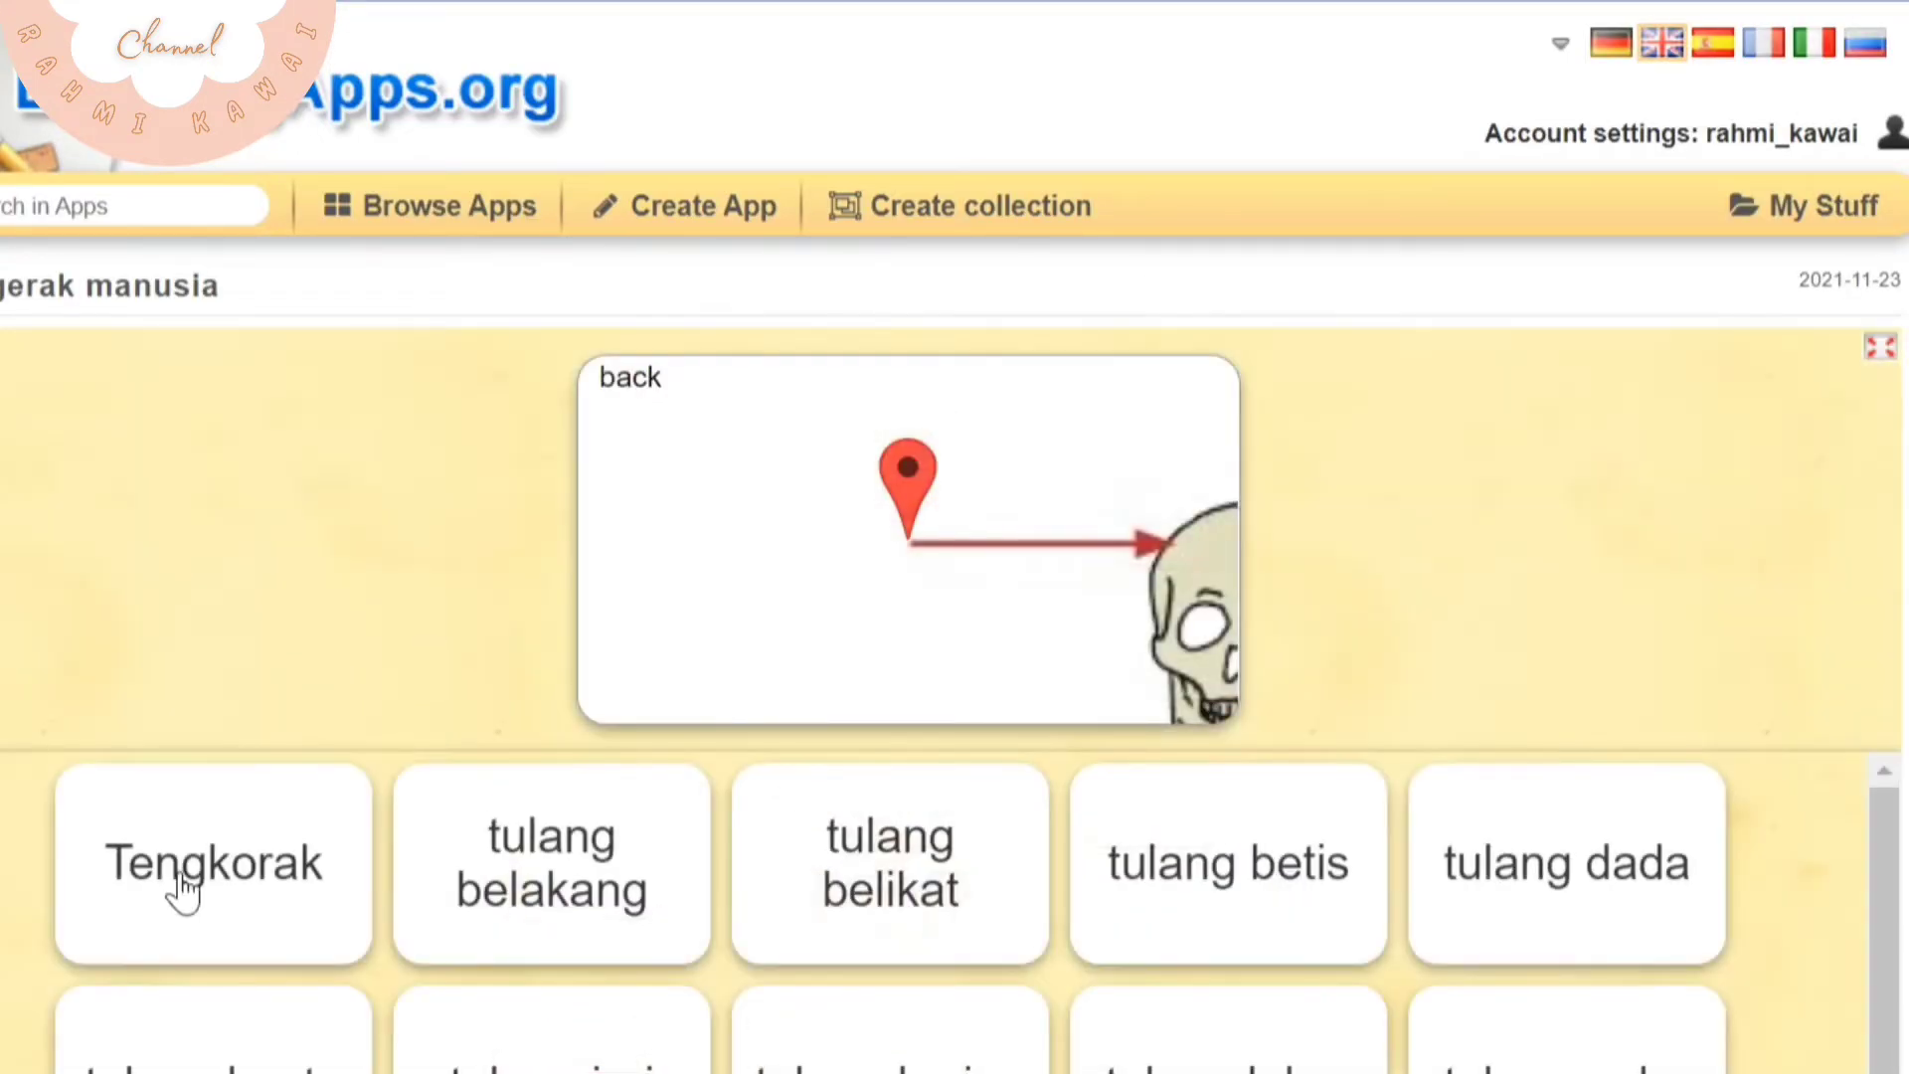
pyautogui.click(182, 890)
pyautogui.click(1267, 372)
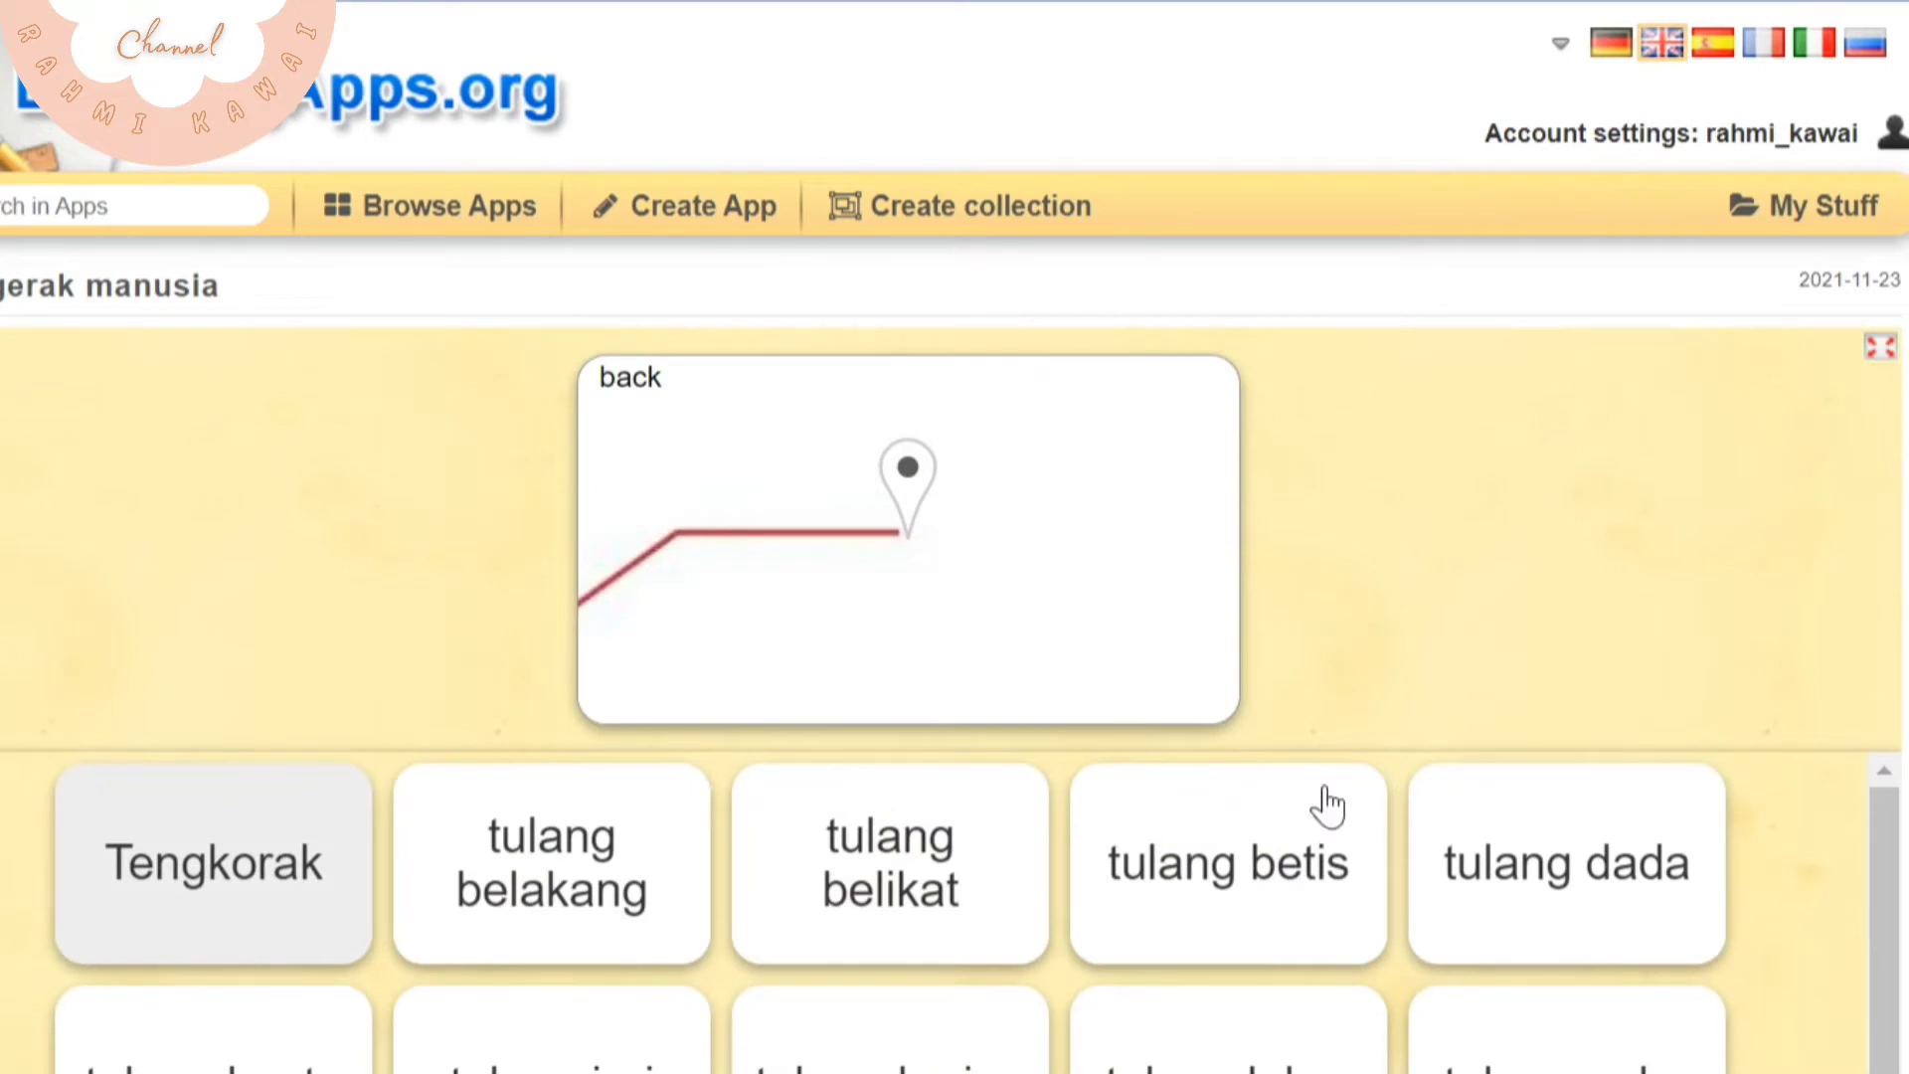
pyautogui.scroll(-3, 695, 942)
pyautogui.moveTo(972, 942); pyautogui.dragTo(1261, 904)
pyautogui.click(1262, 903)
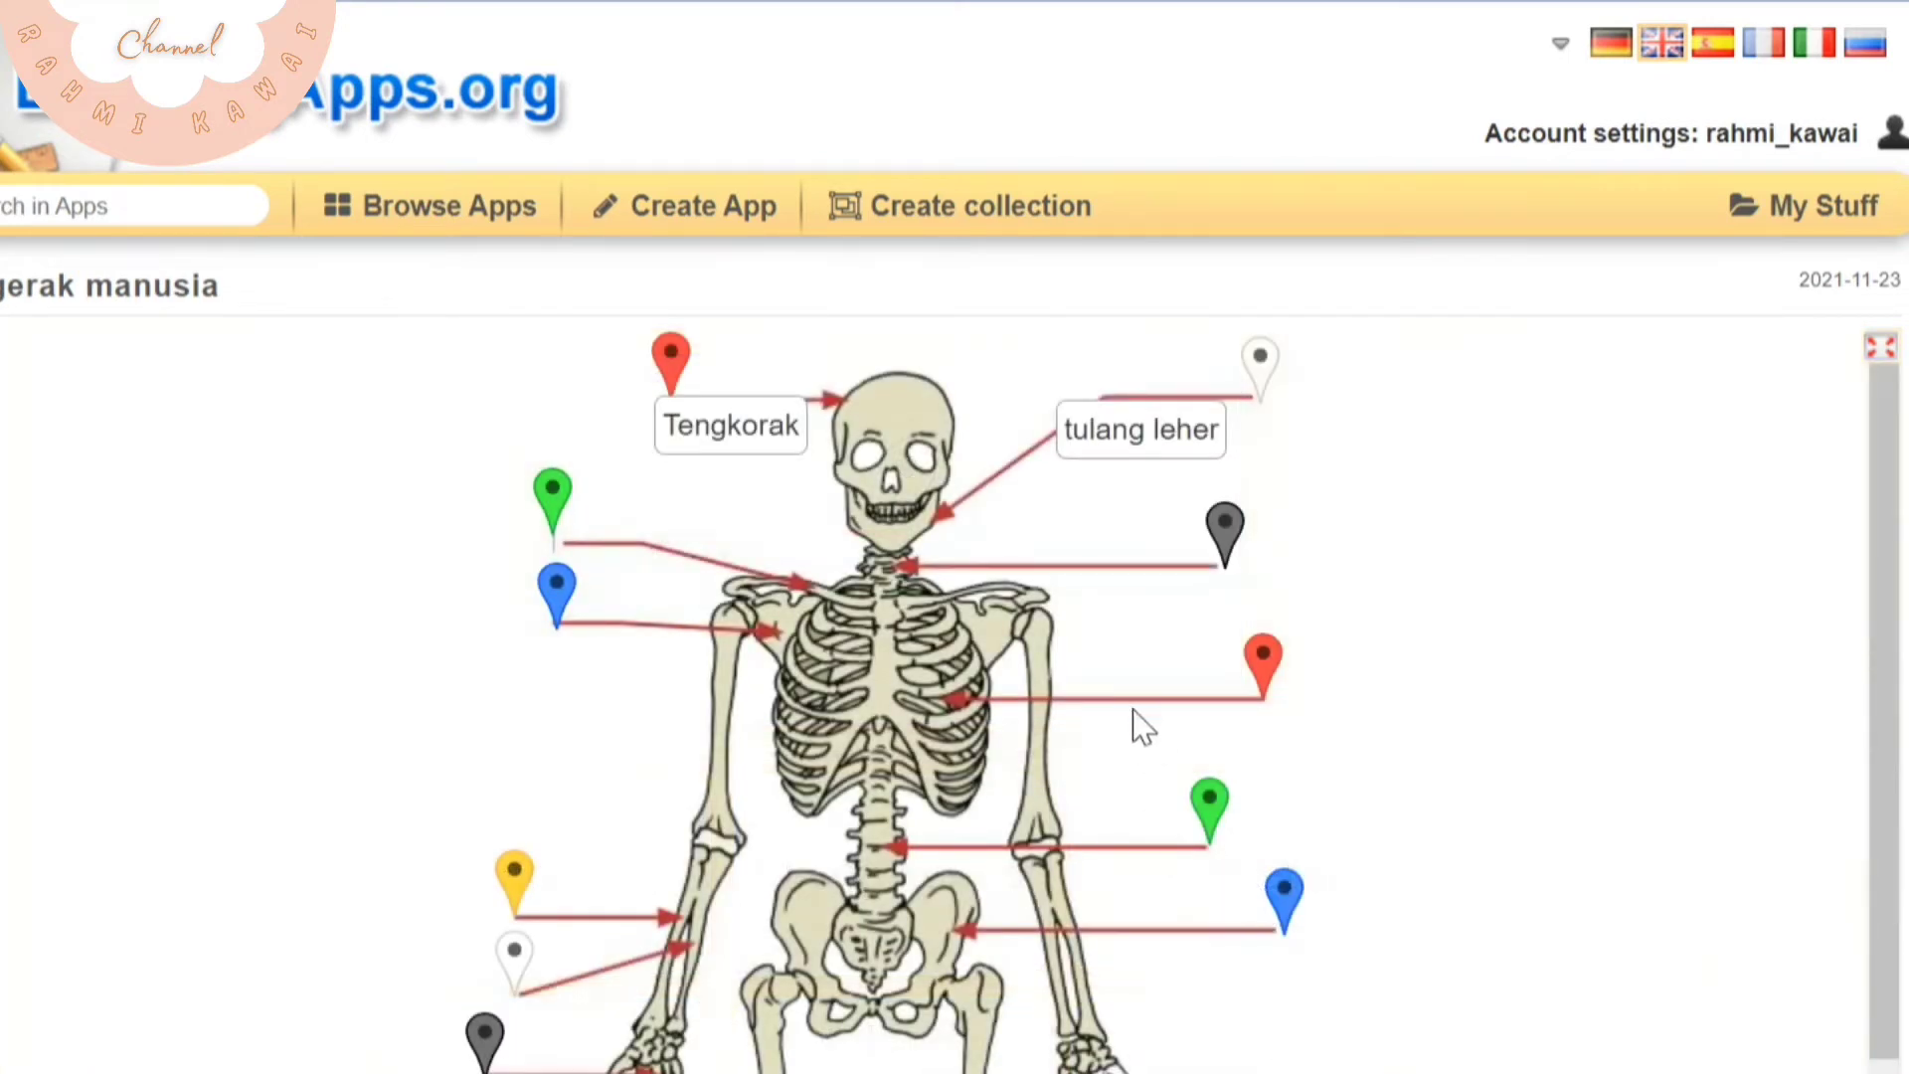
# Label the green collarbone pin on the skeleton "tulang selangka"
pyautogui.click(557, 497)
pyautogui.scroll(-1, 618, 959)
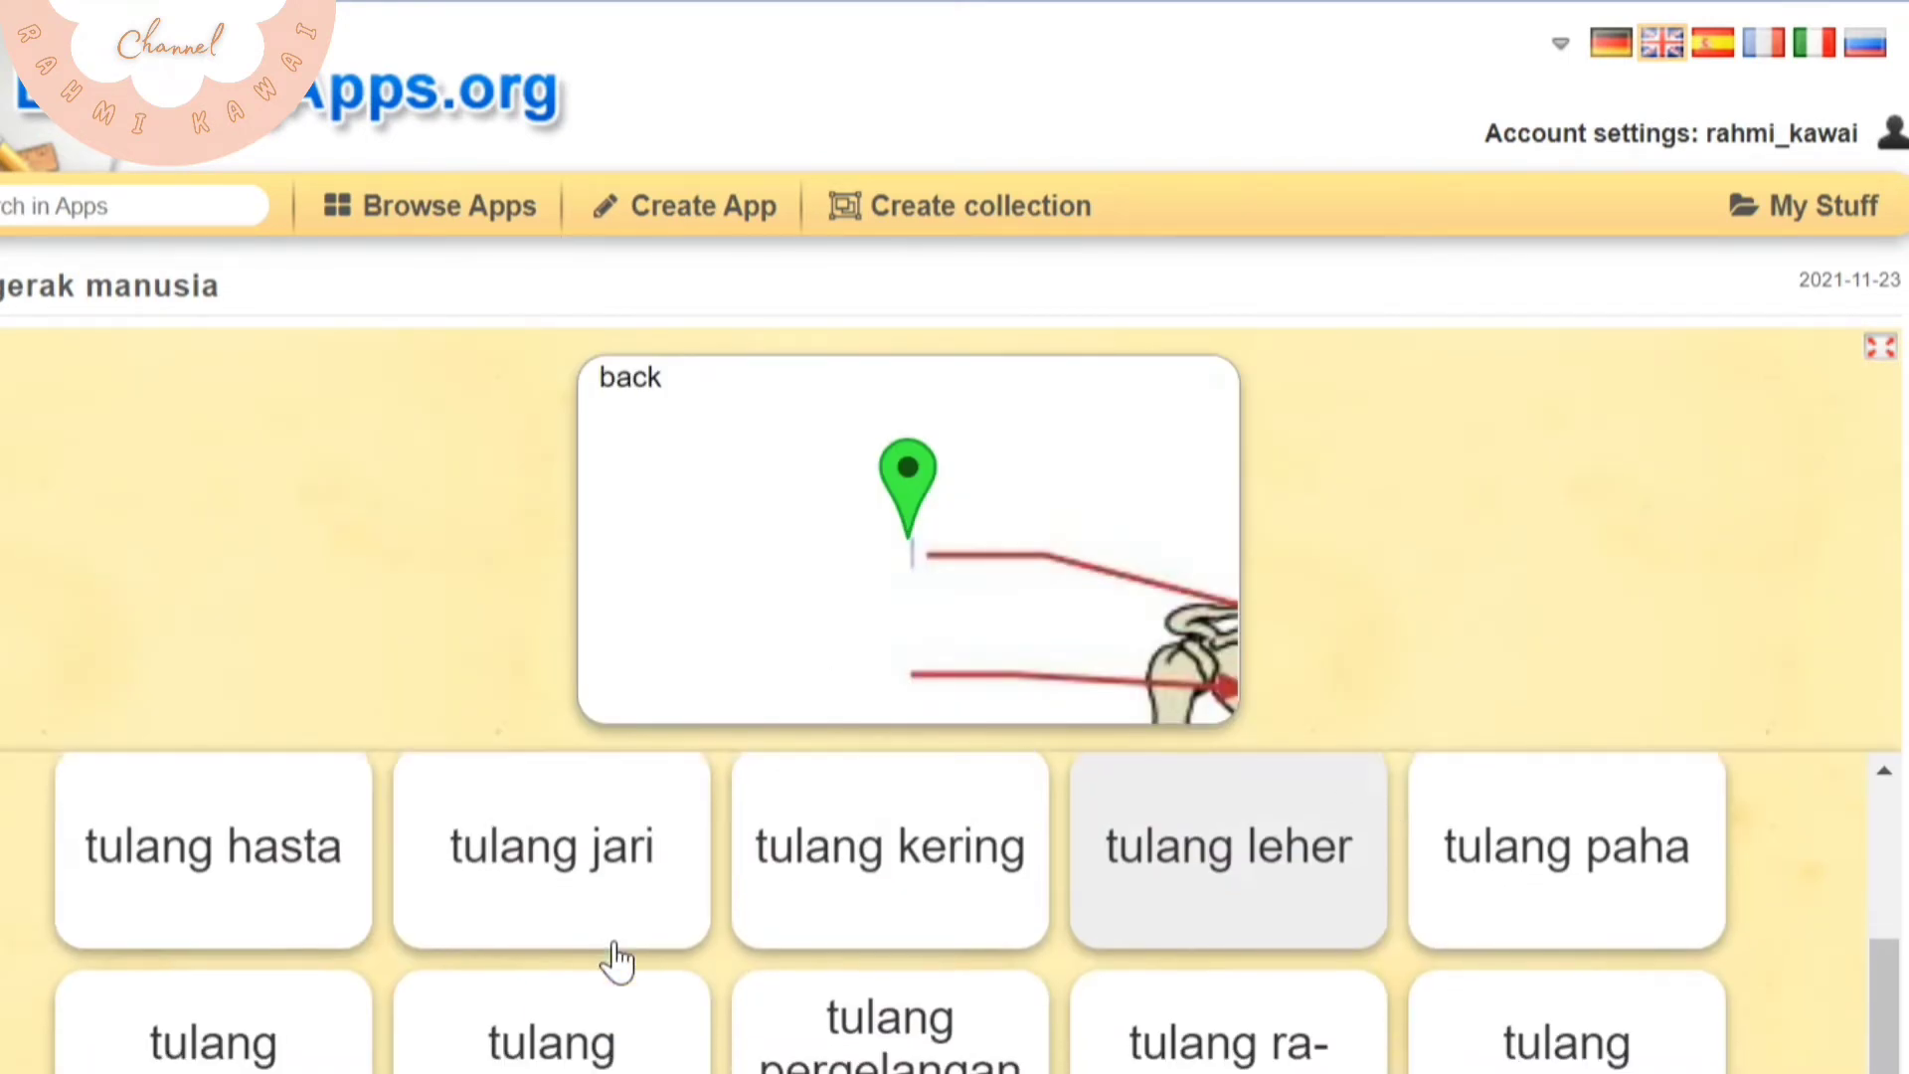
pyautogui.click(1115, 849)
pyautogui.scroll(-10, 1441, 771)
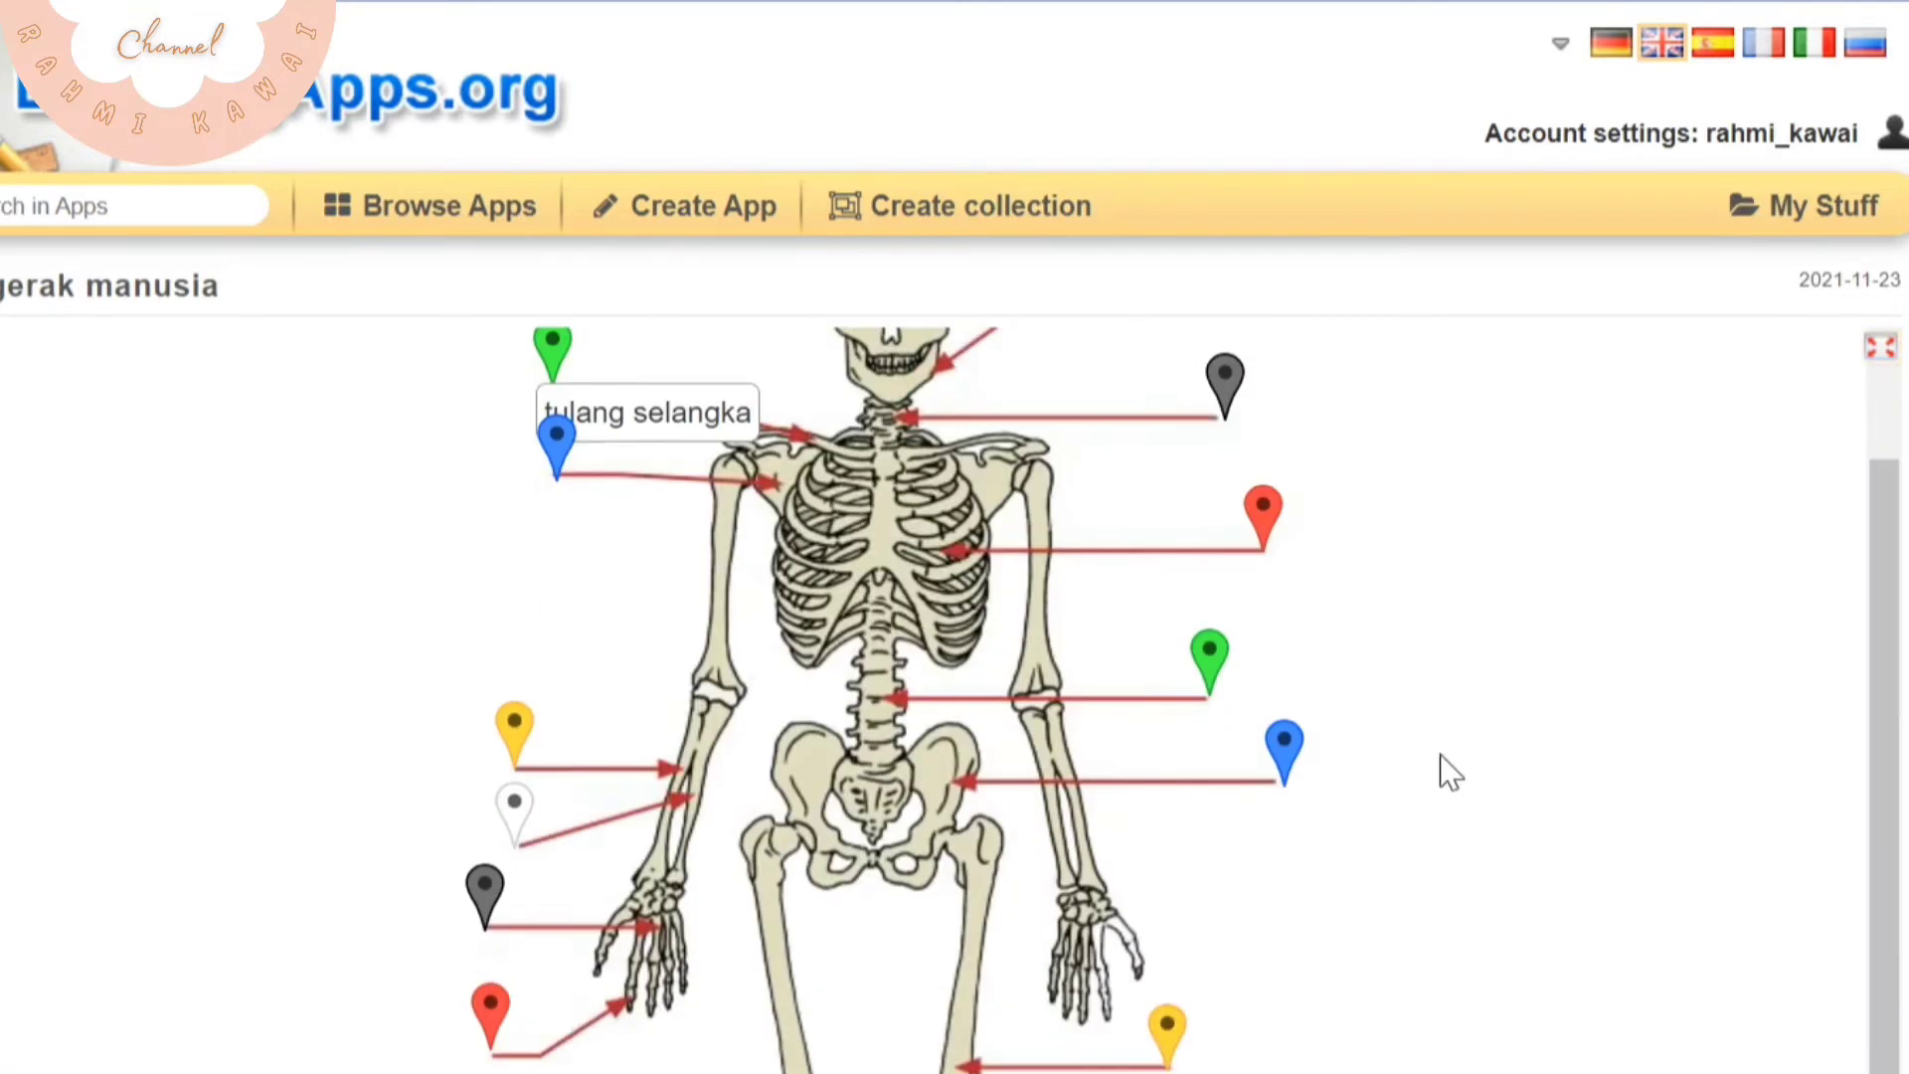
# Check the skeleton labels against the solution and review the marked pins from head to feet
pyautogui.click(1807, 708)
pyautogui.scroll(10, 1044, 596)
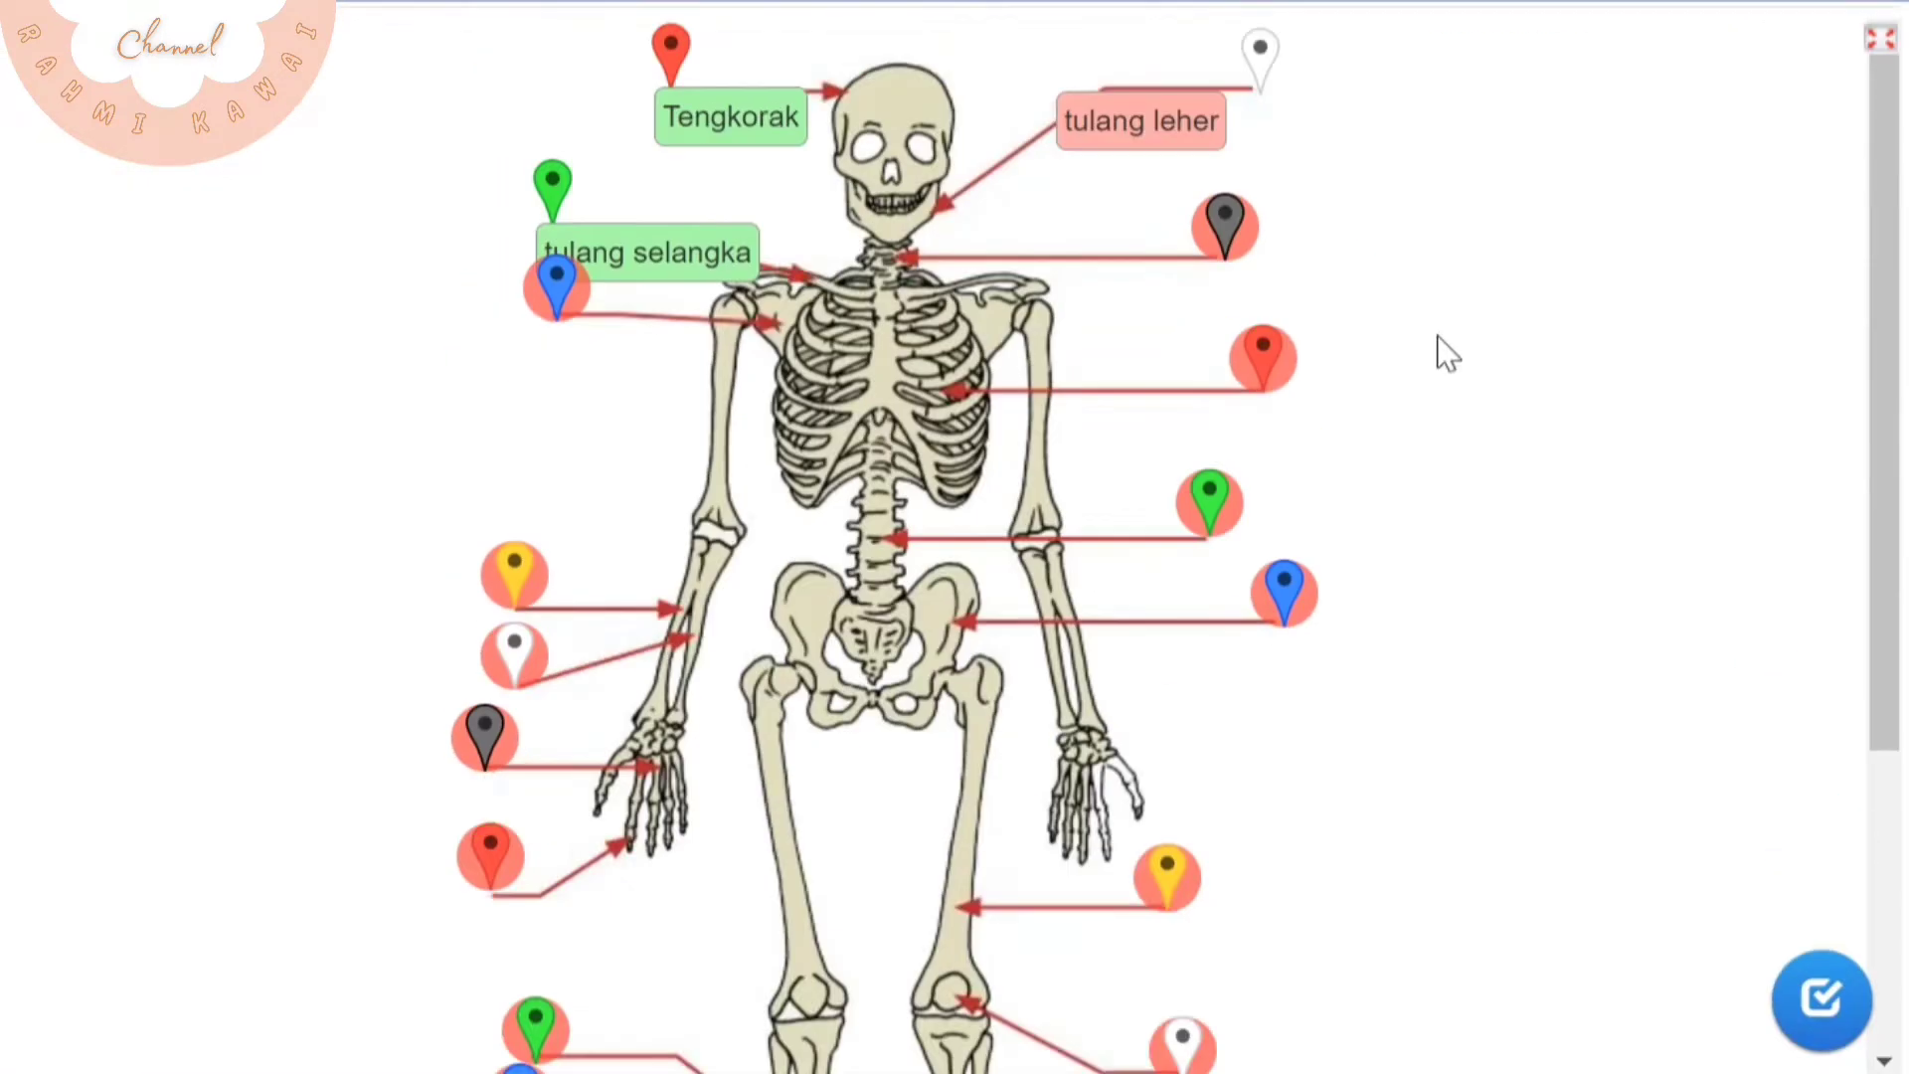
pyautogui.scroll(-4, 904, 669)
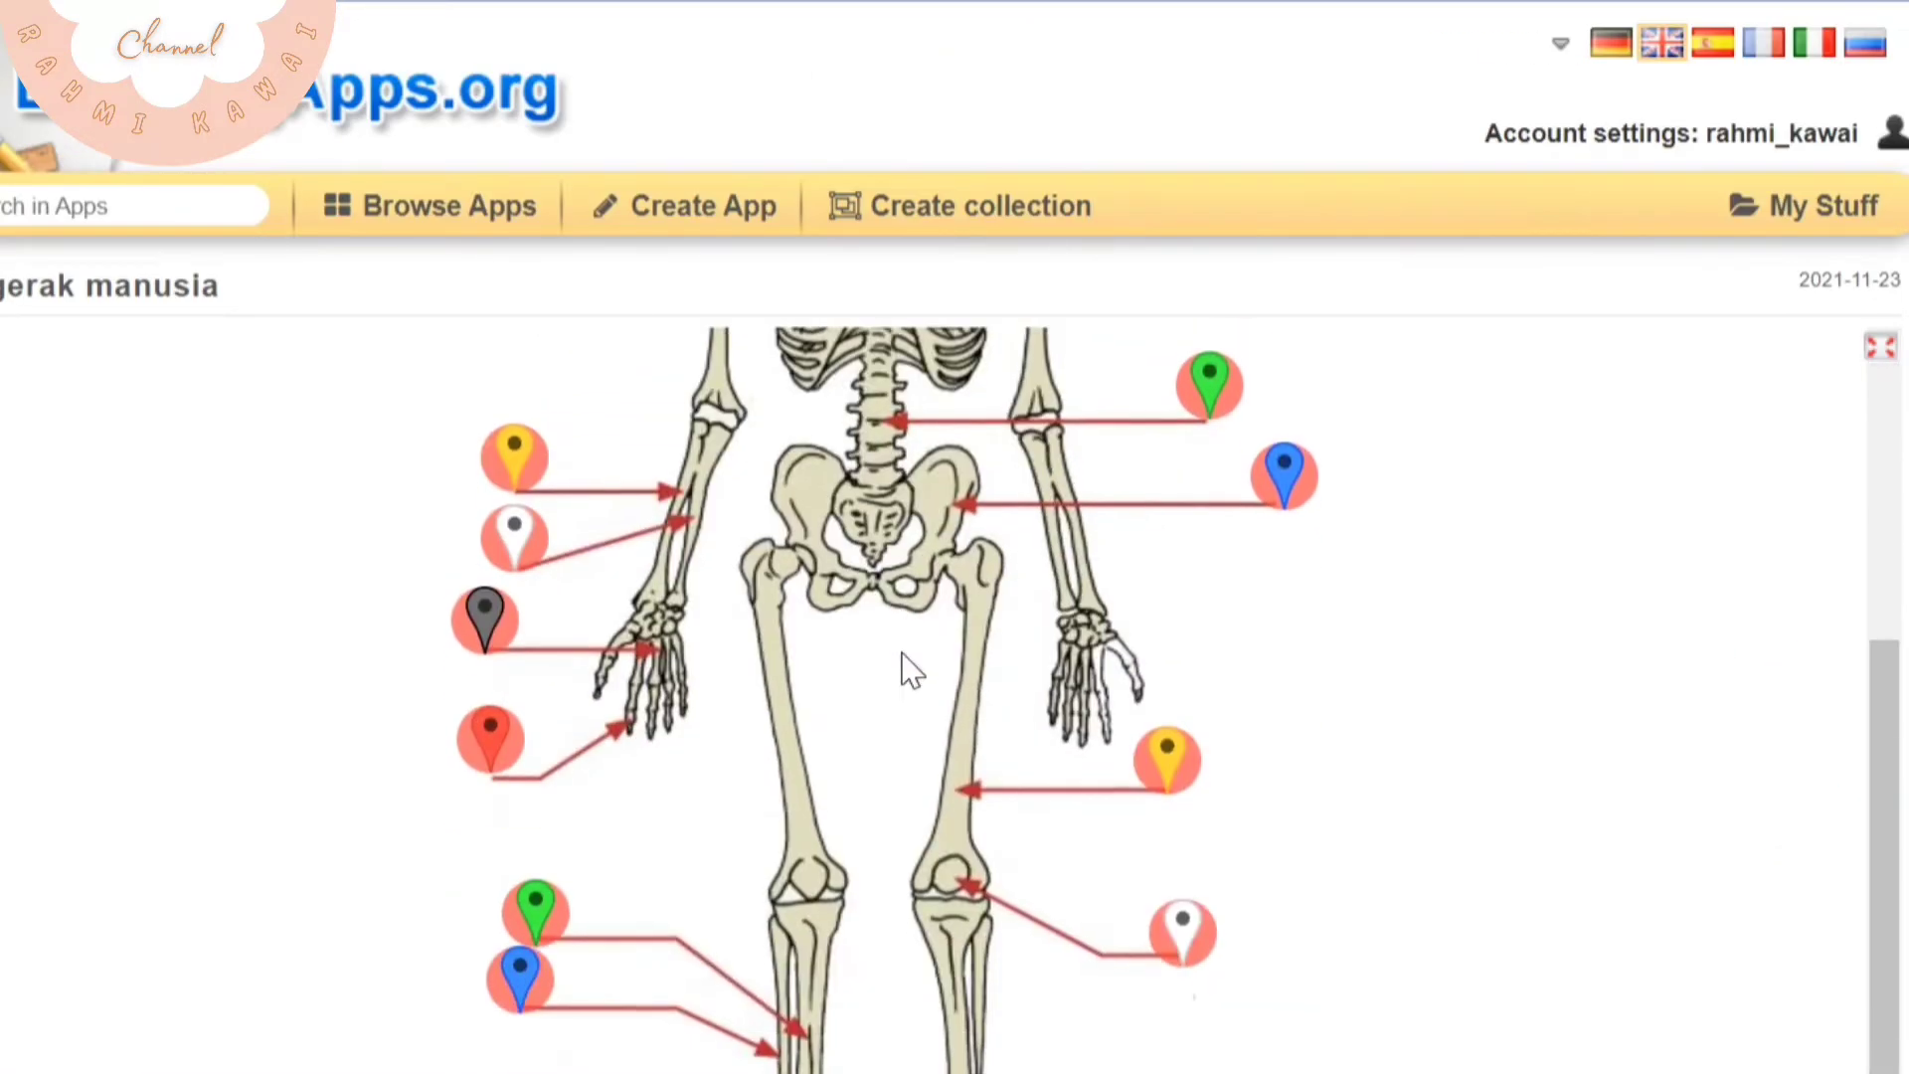
pyautogui.scroll(4, 984, 780)
pyautogui.scroll(-10, 179, 613)
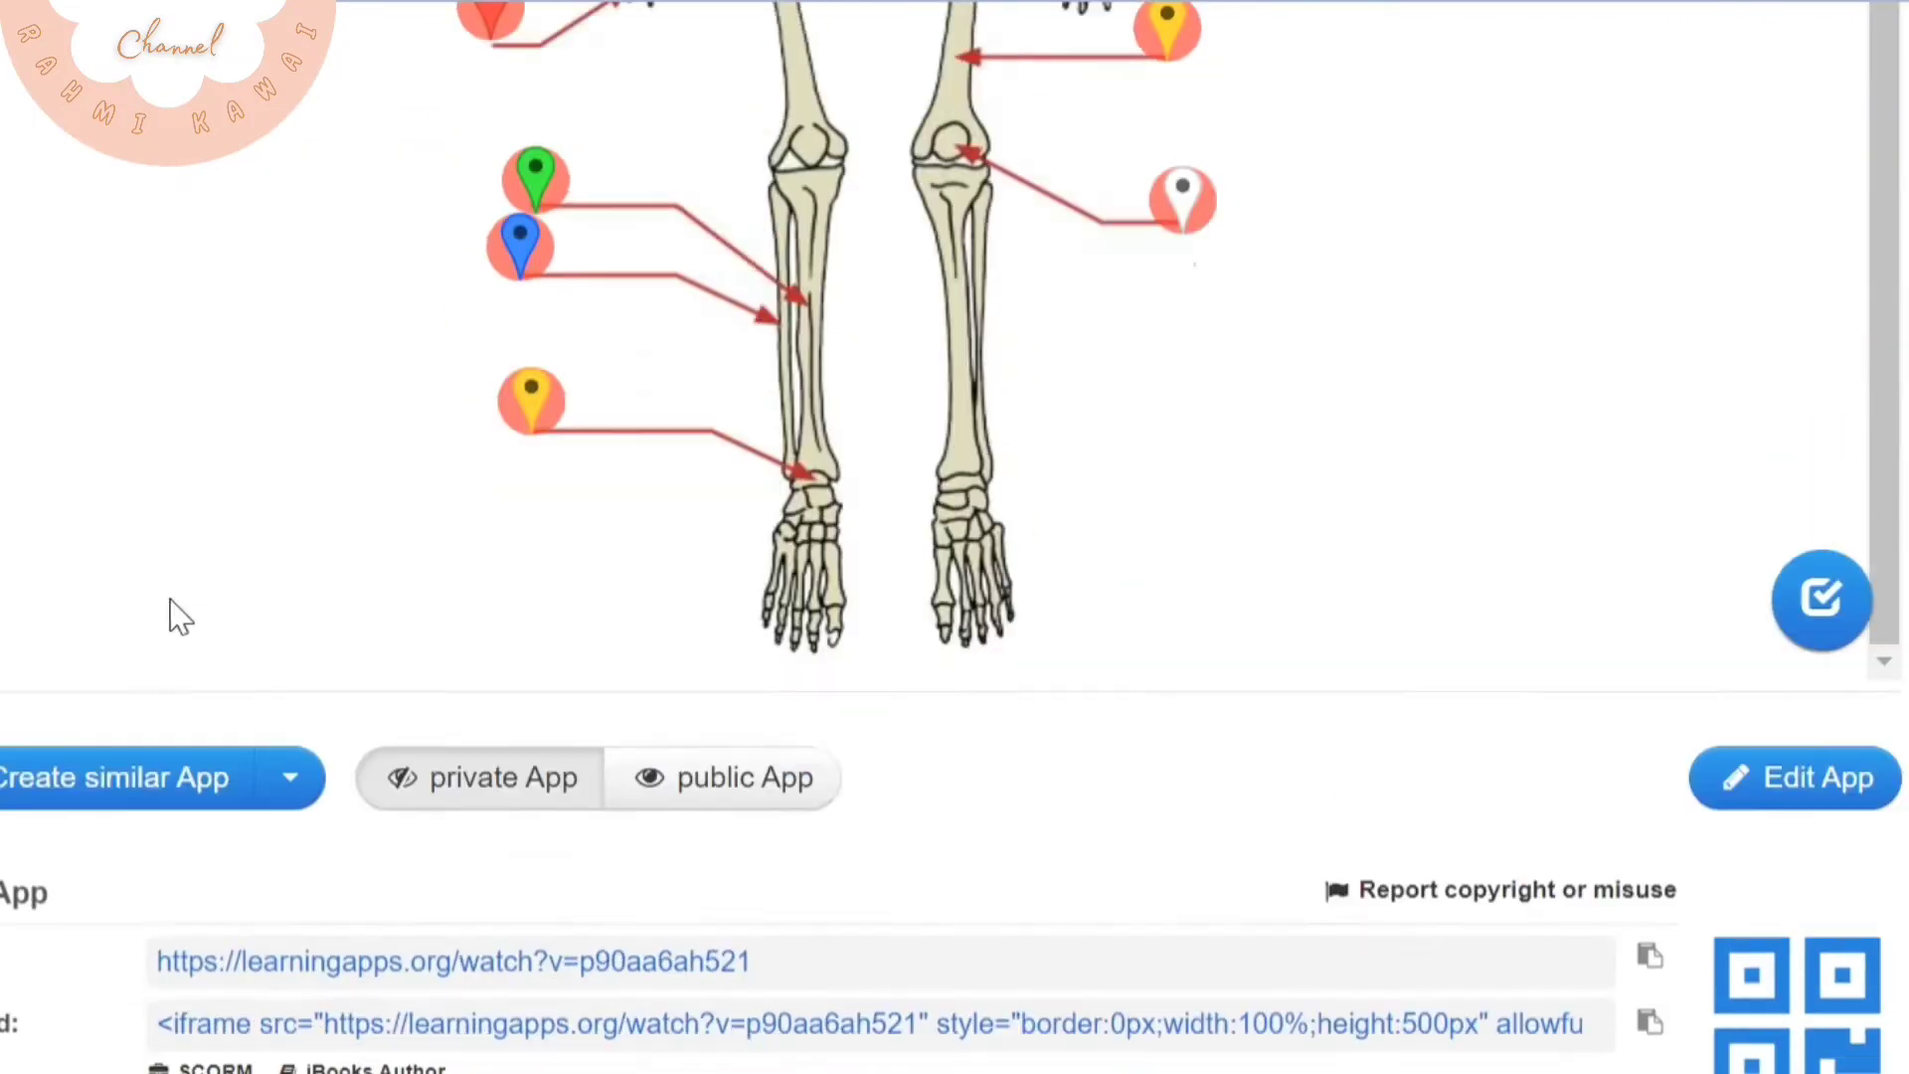
pyautogui.scroll(10, 606, 302)
# Change the white jaw pin's label to "tulang belikat" and return to the app list
pyautogui.click(1260, 353)
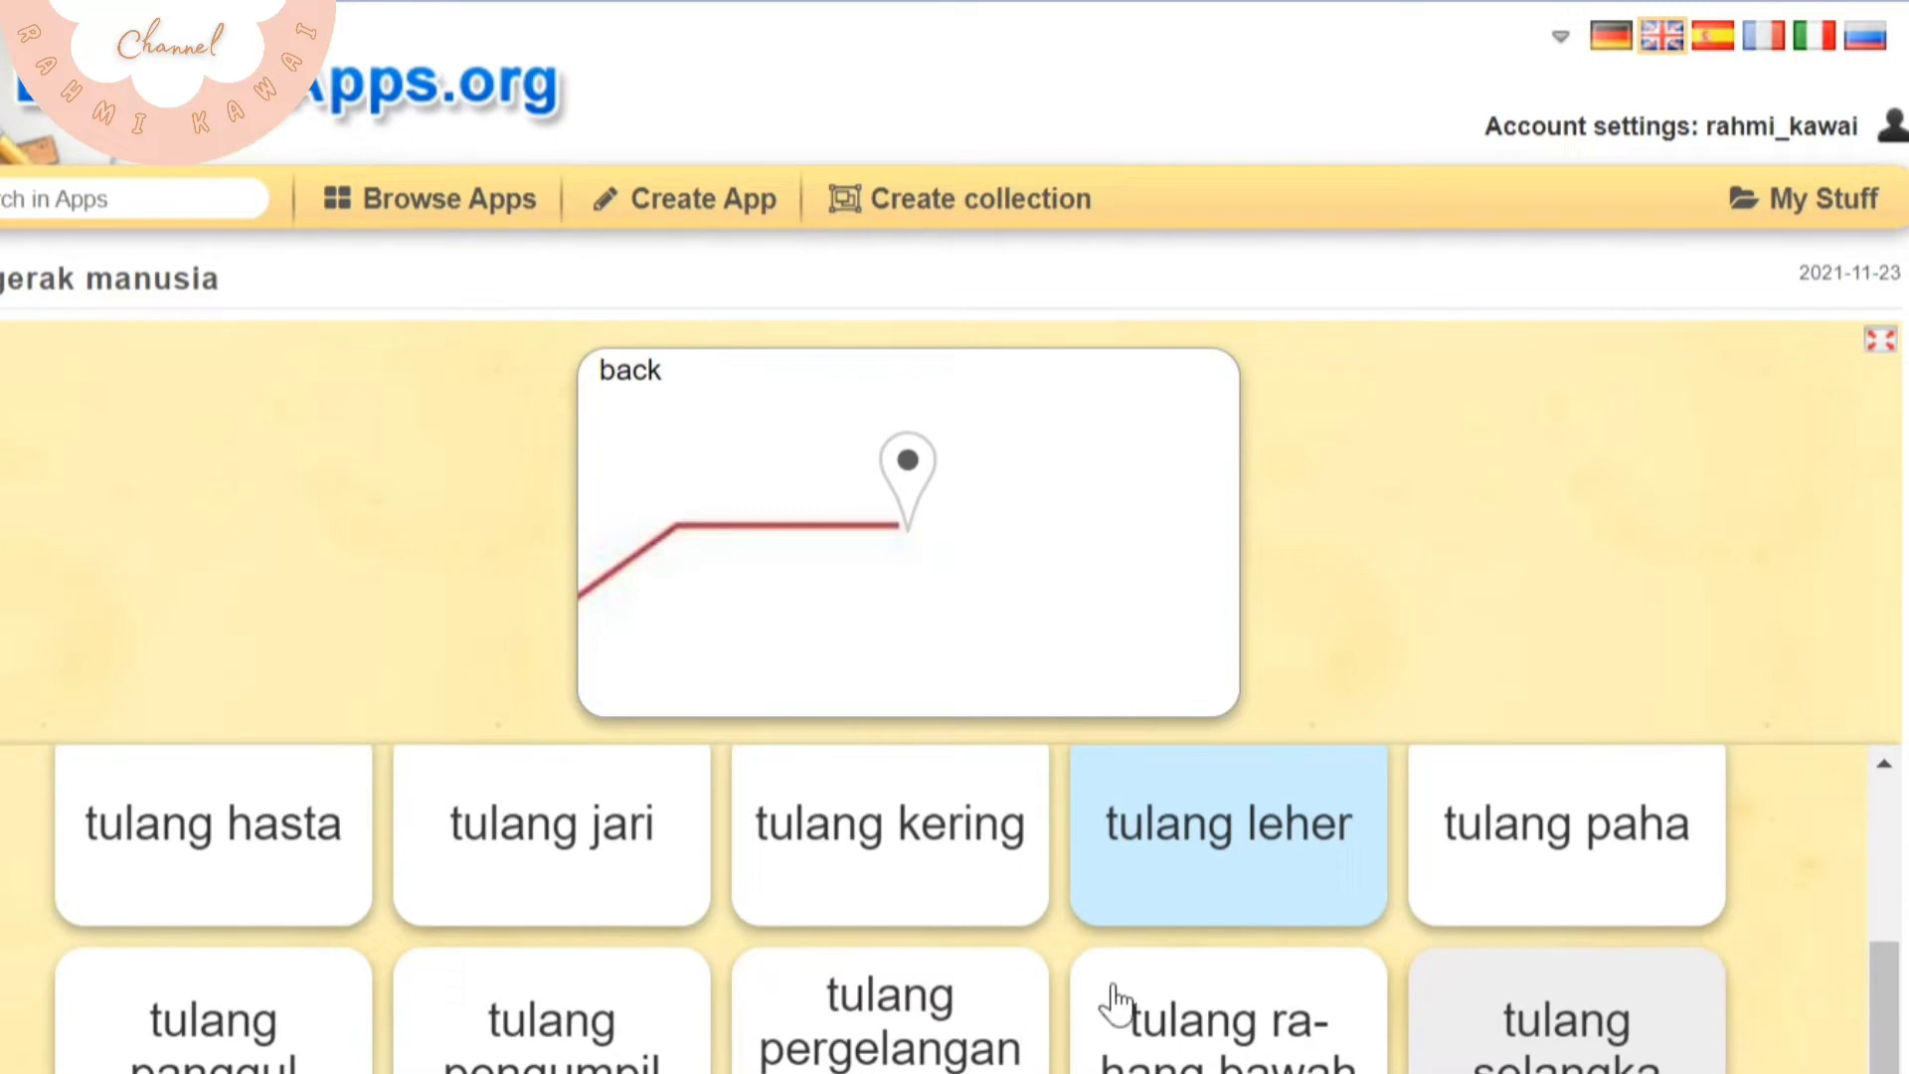
pyautogui.scroll(-5, 1206, 999)
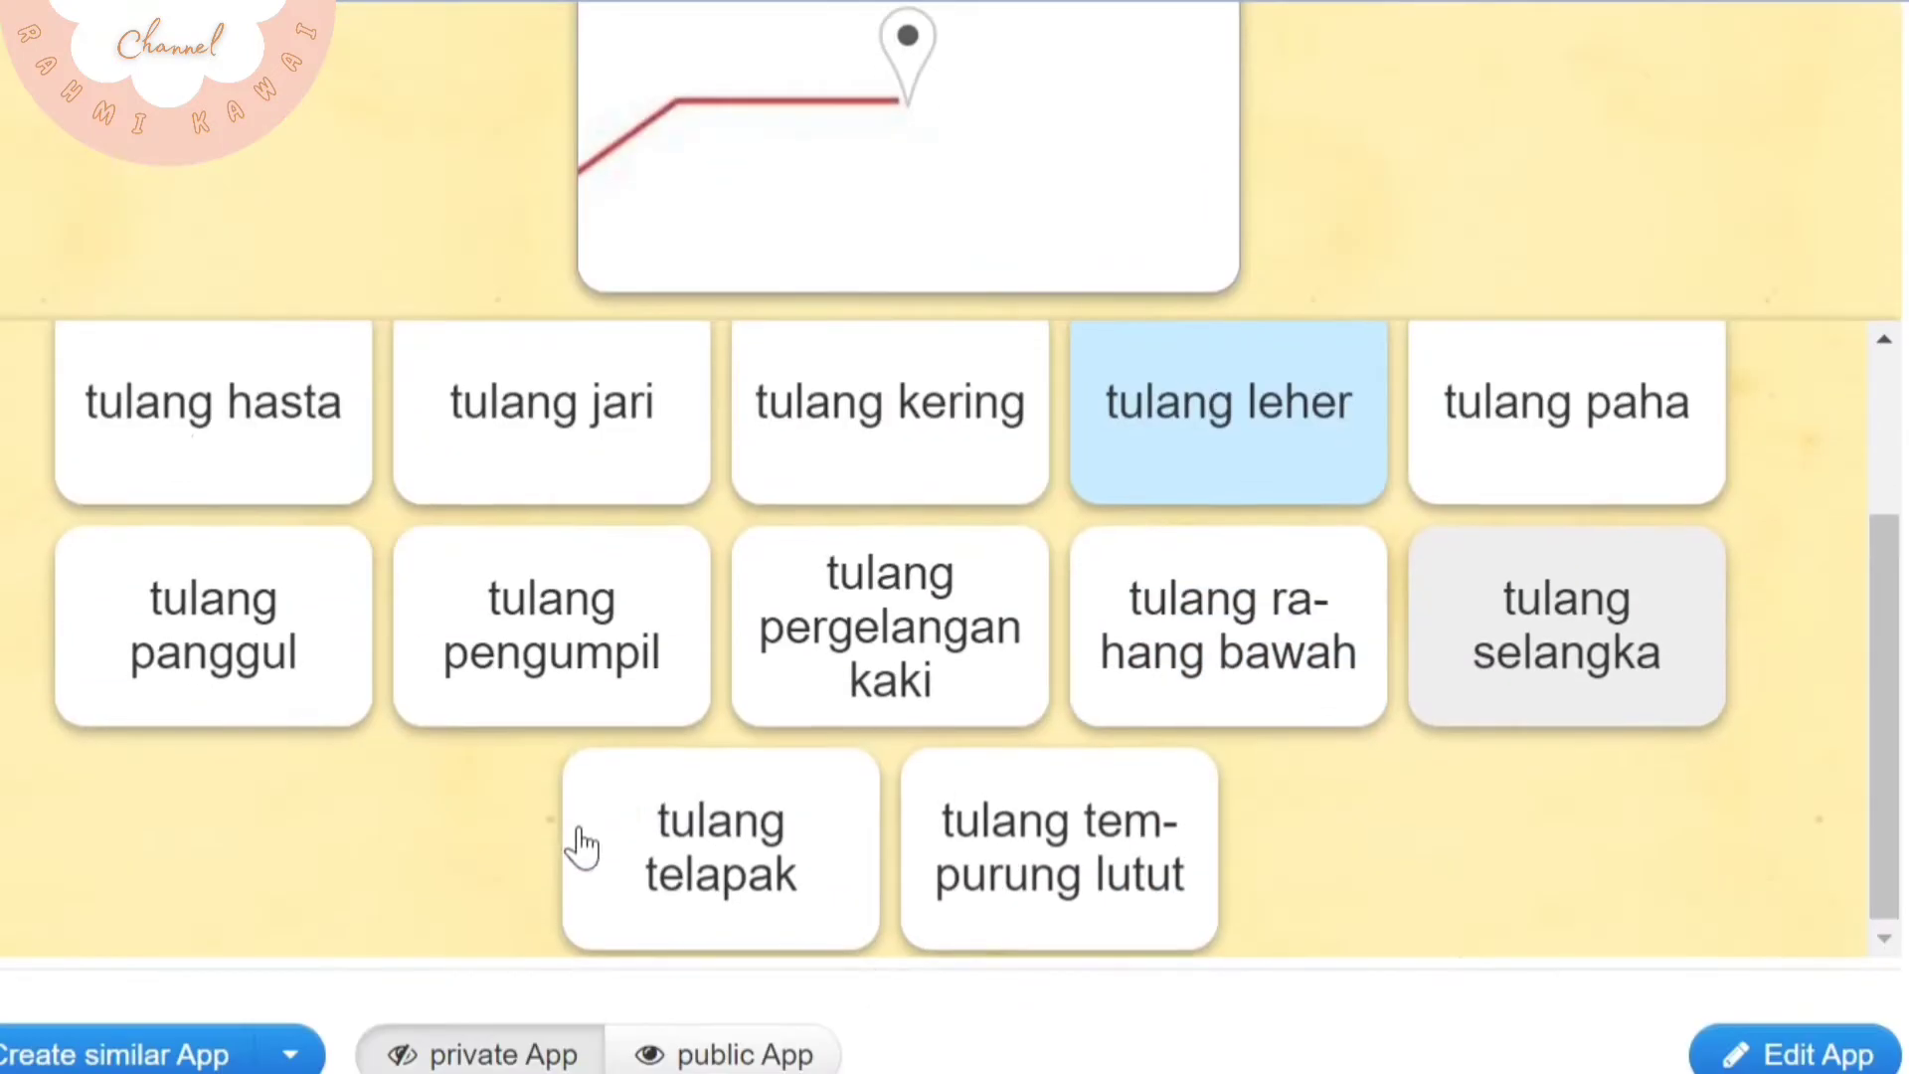
pyautogui.scroll(2, 576, 845)
pyautogui.click(895, 478)
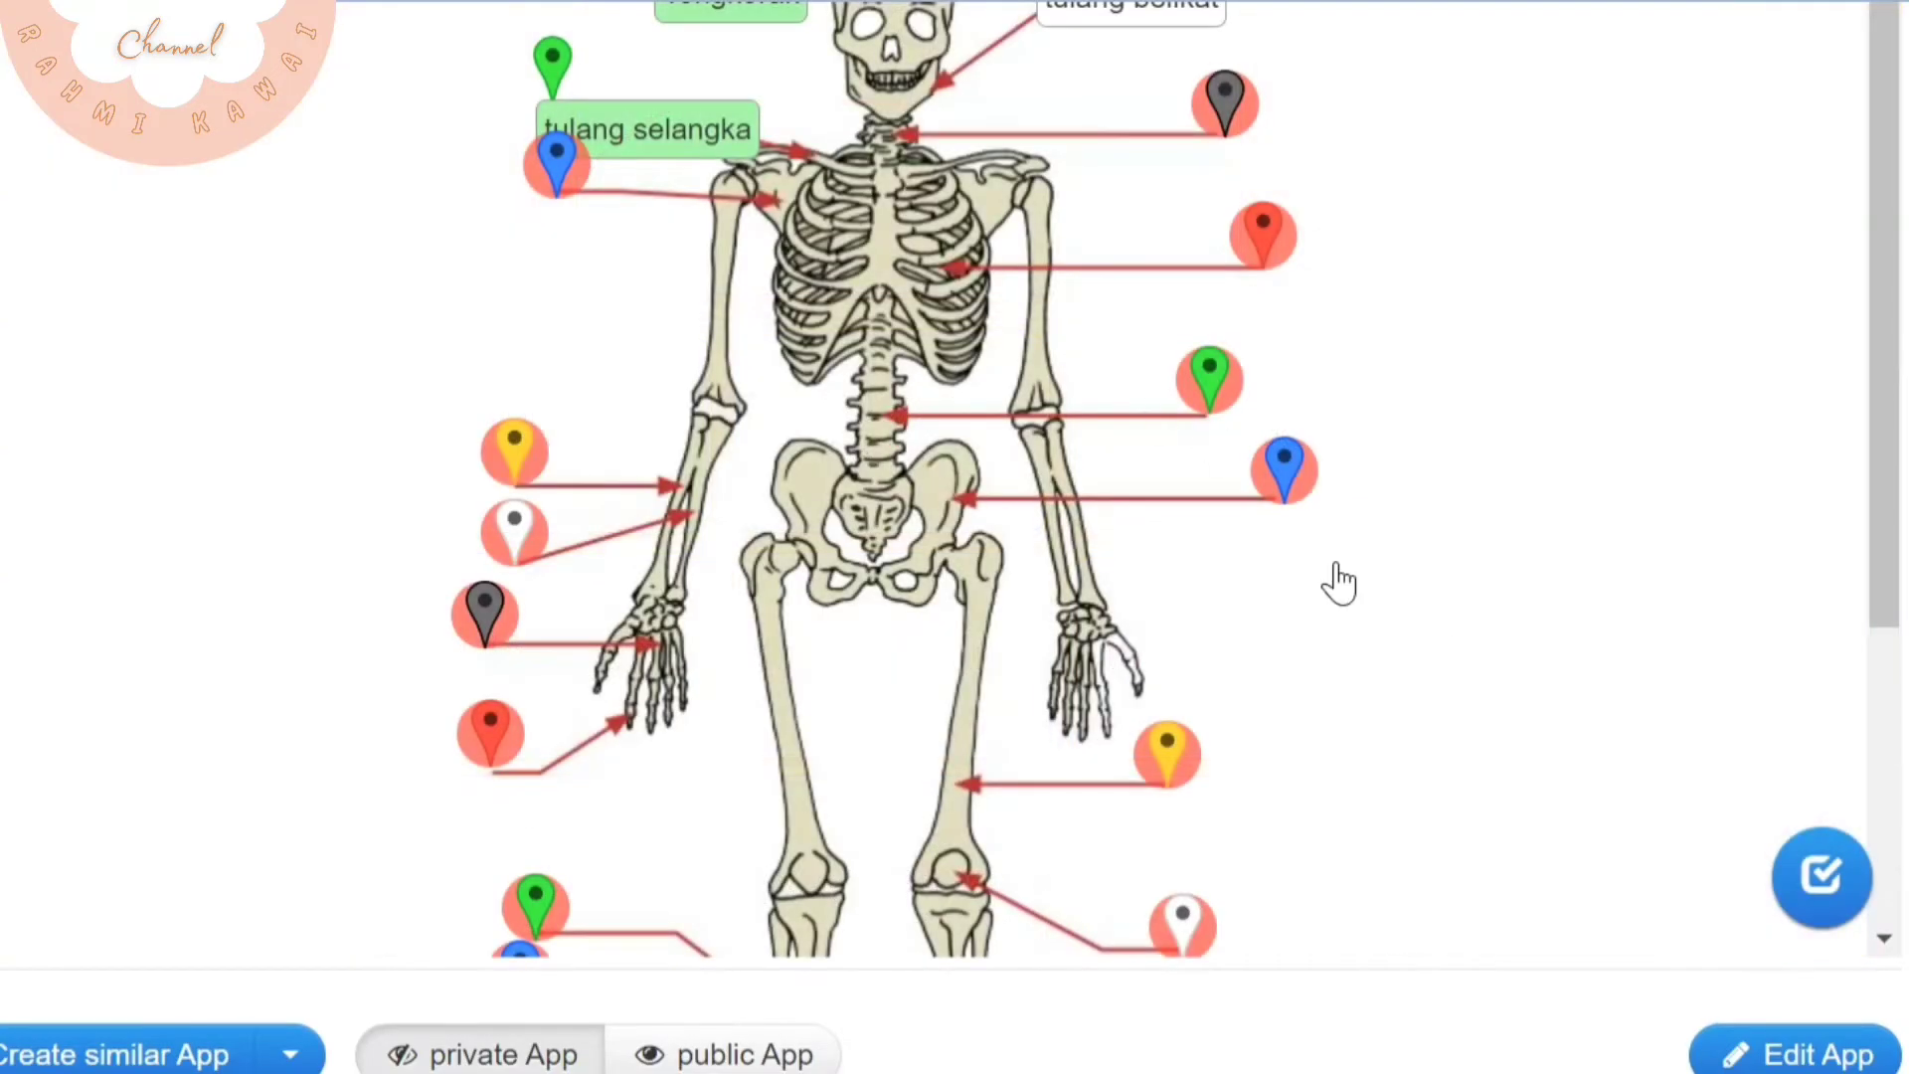
pyautogui.scroll(2, 987, 299)
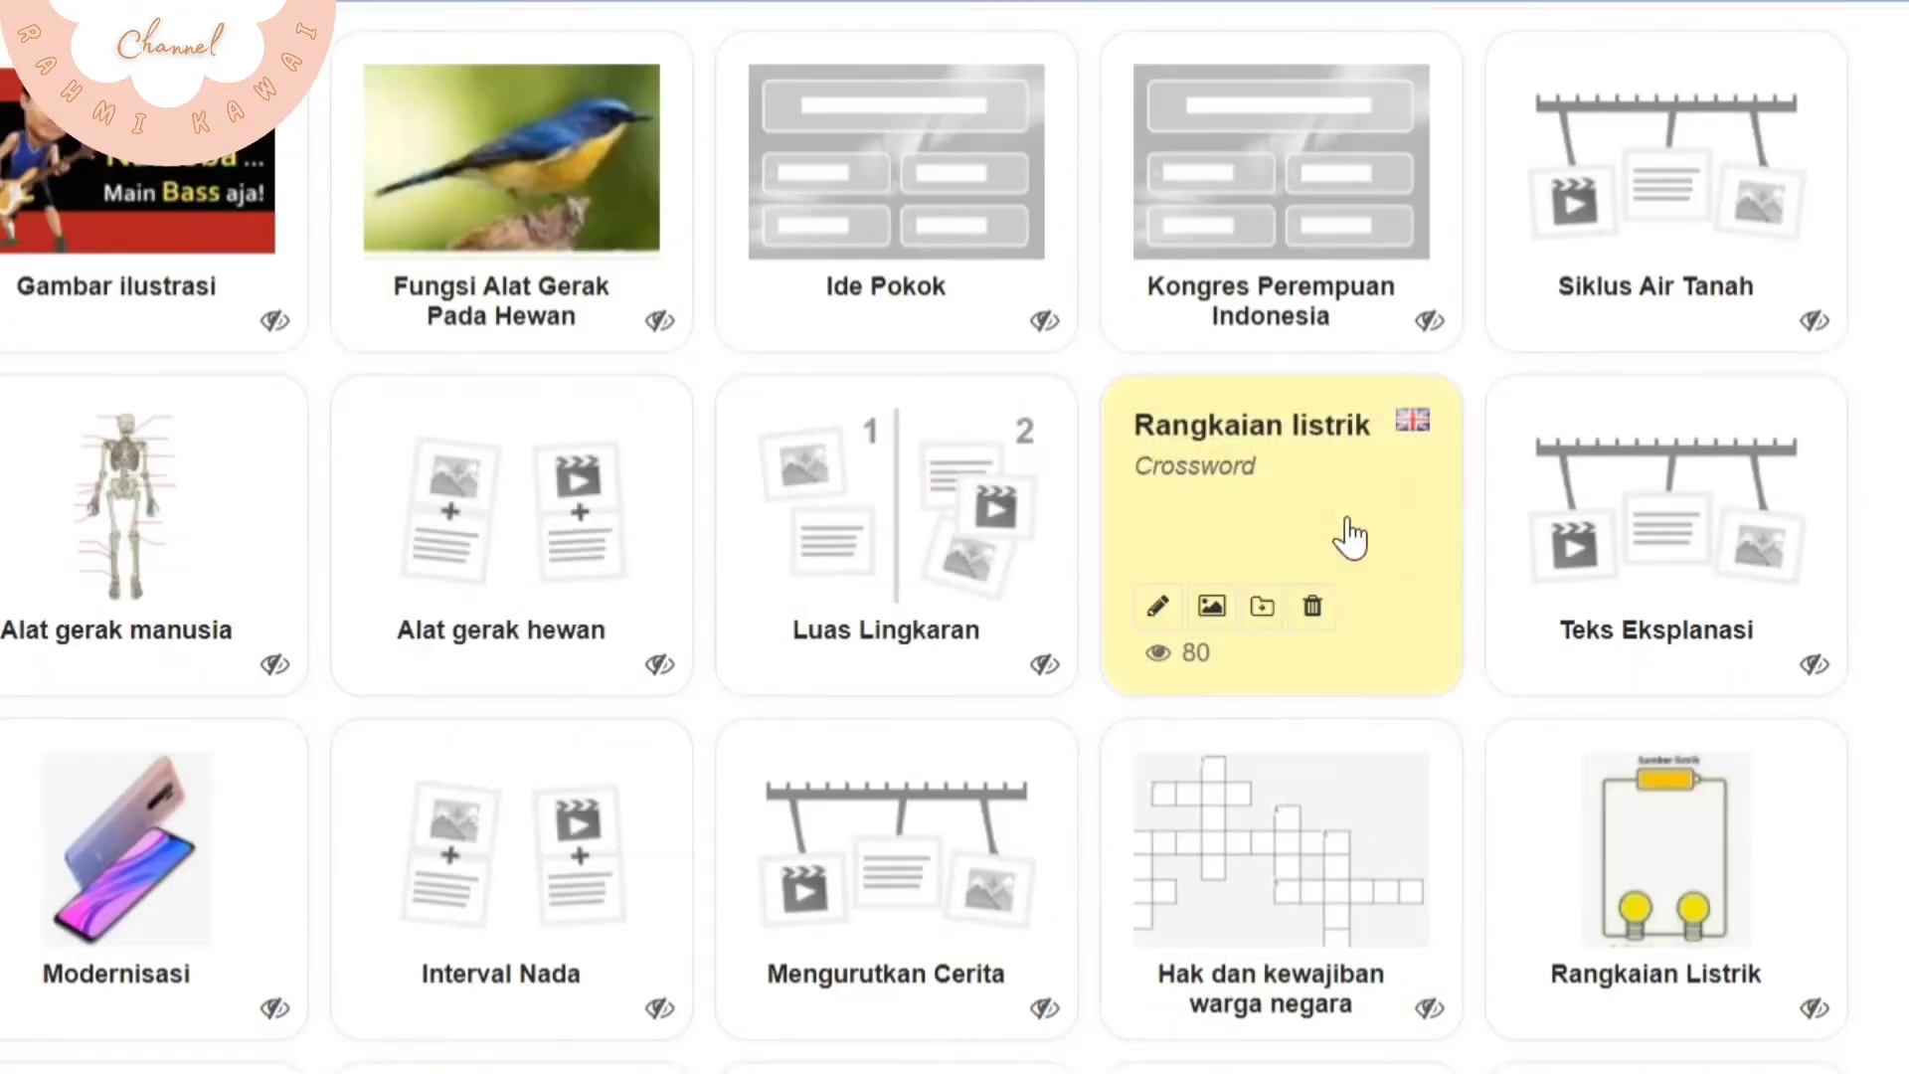
# Open the Rangkaian listrik crossword and answer vertical question 7 with SERI
pyautogui.click(1346, 533)
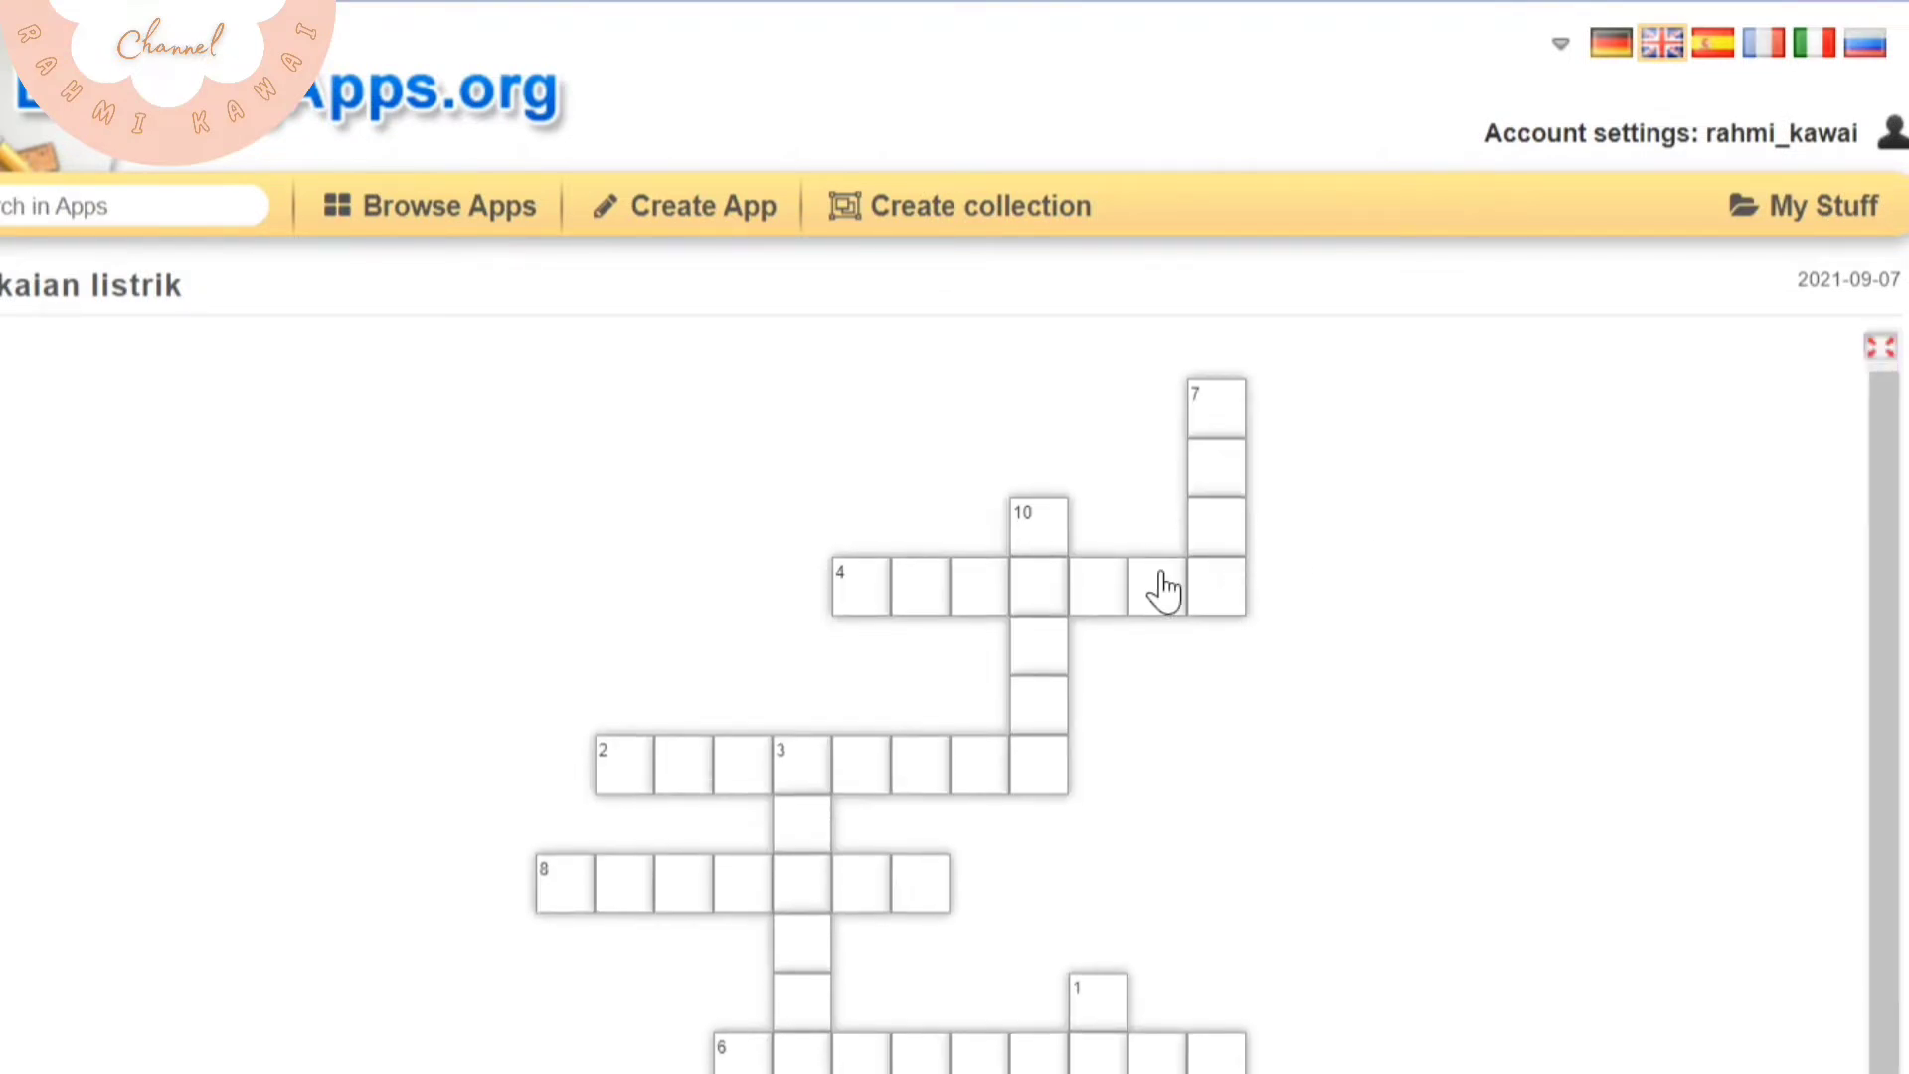
pyautogui.click(1221, 427)
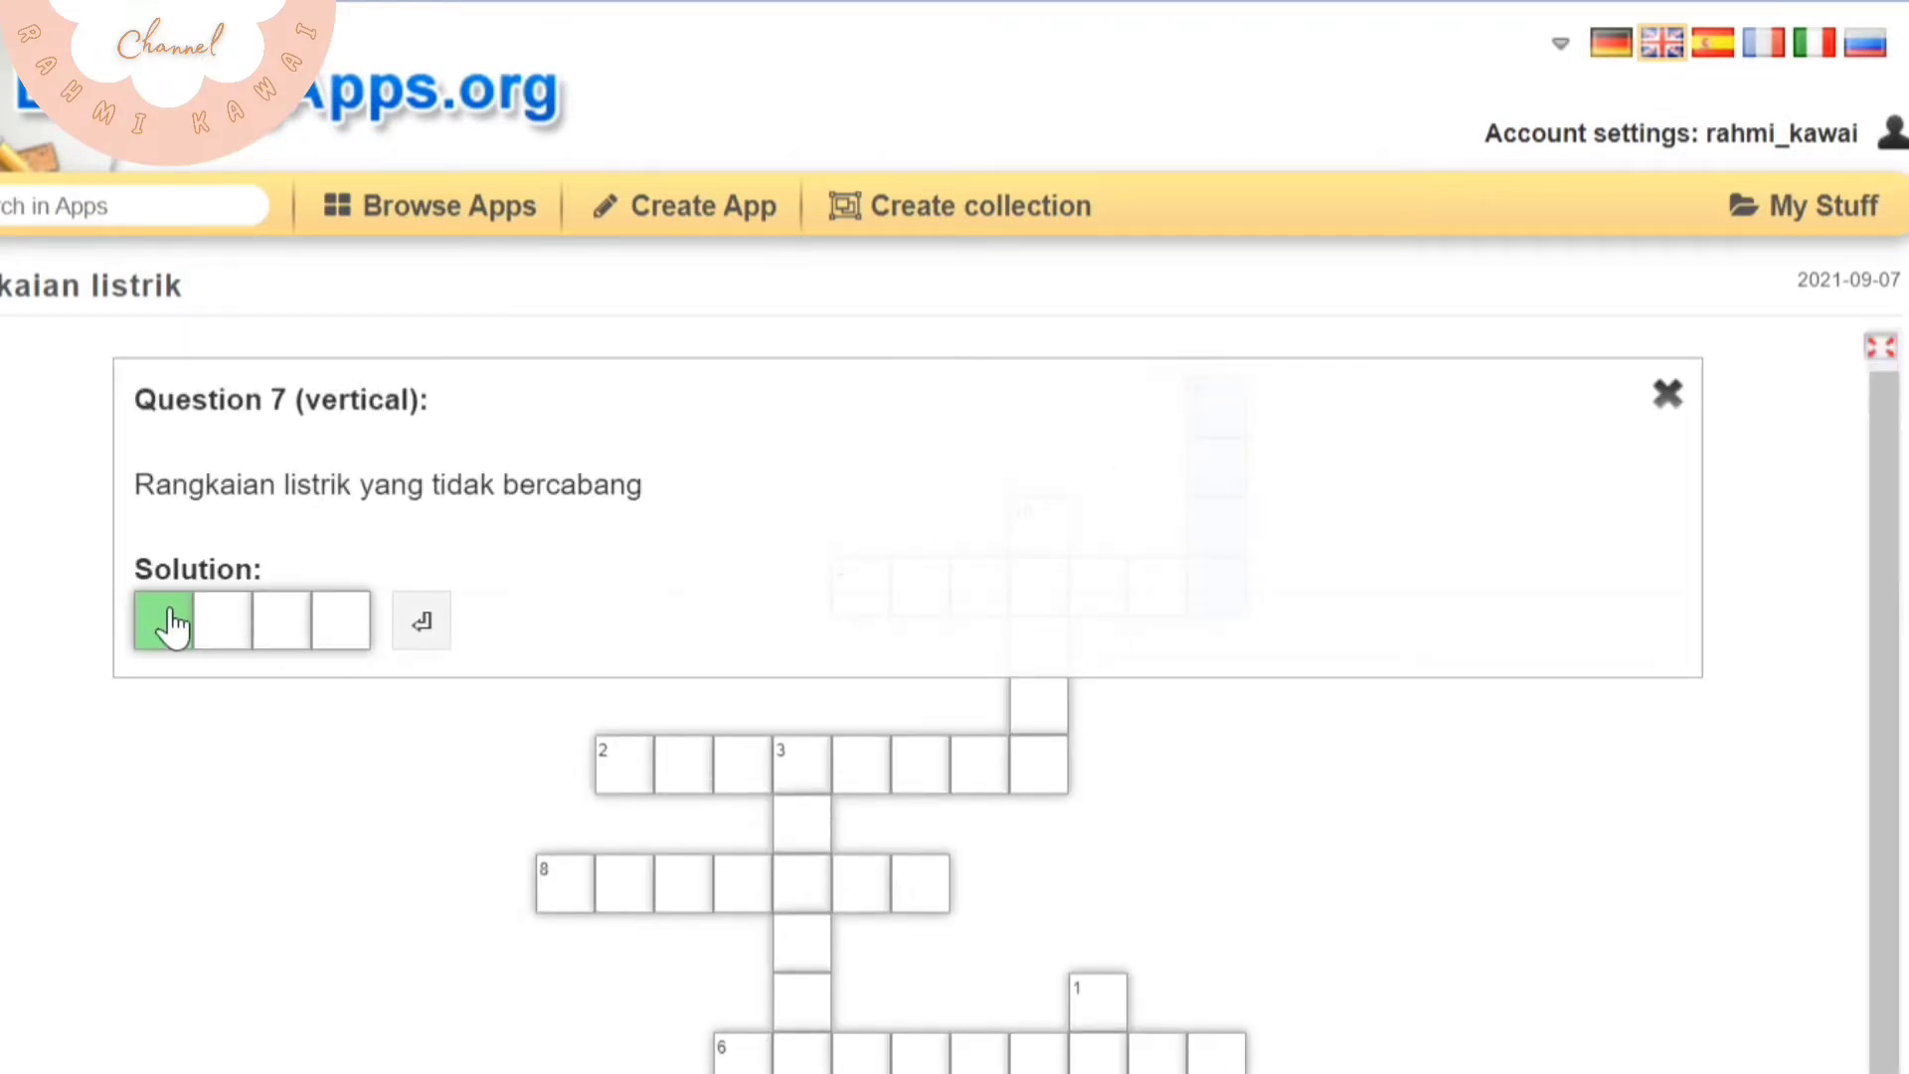
pyautogui.write('SERI')
pyautogui.click(431, 636)
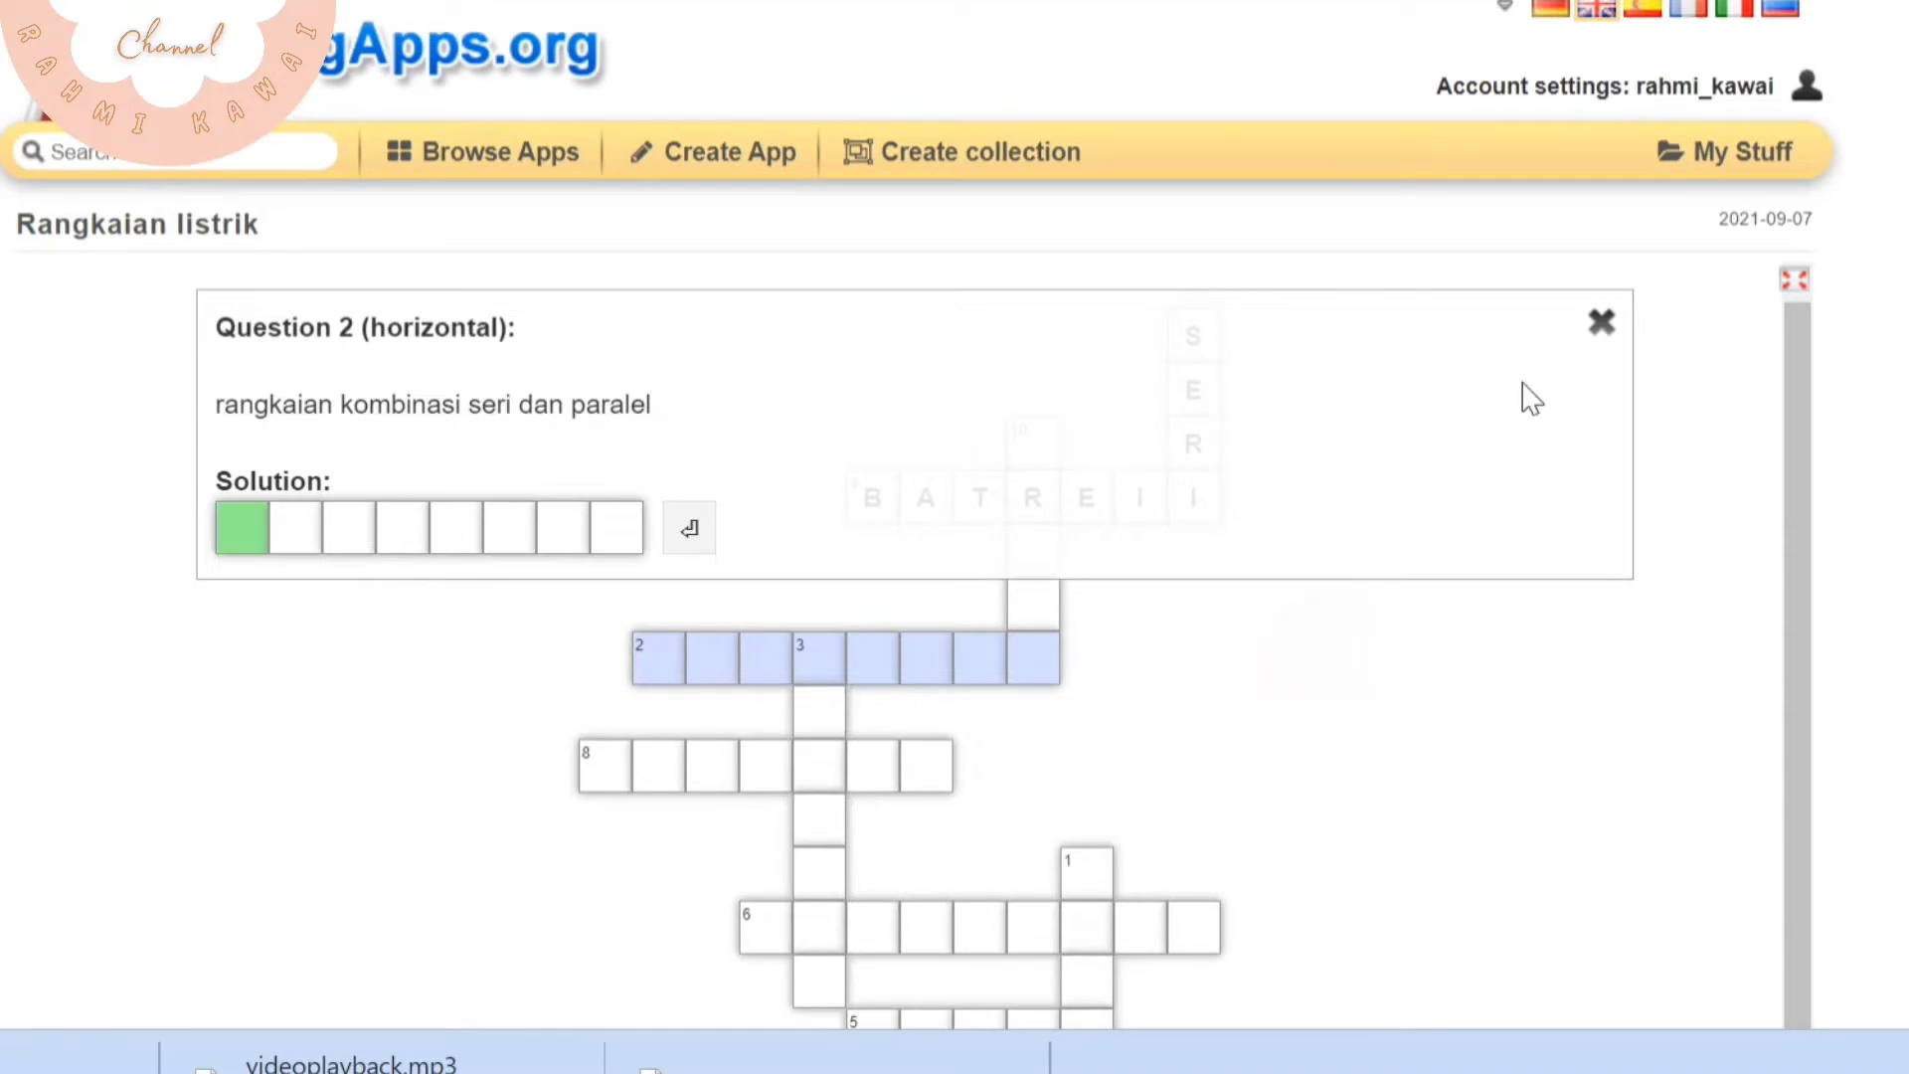
# Close crossword question 2 and correct the answer to horizontal question 4 to BATERAI
pyautogui.click(1602, 321)
pyautogui.click(873, 502)
pyautogui.click(406, 531)
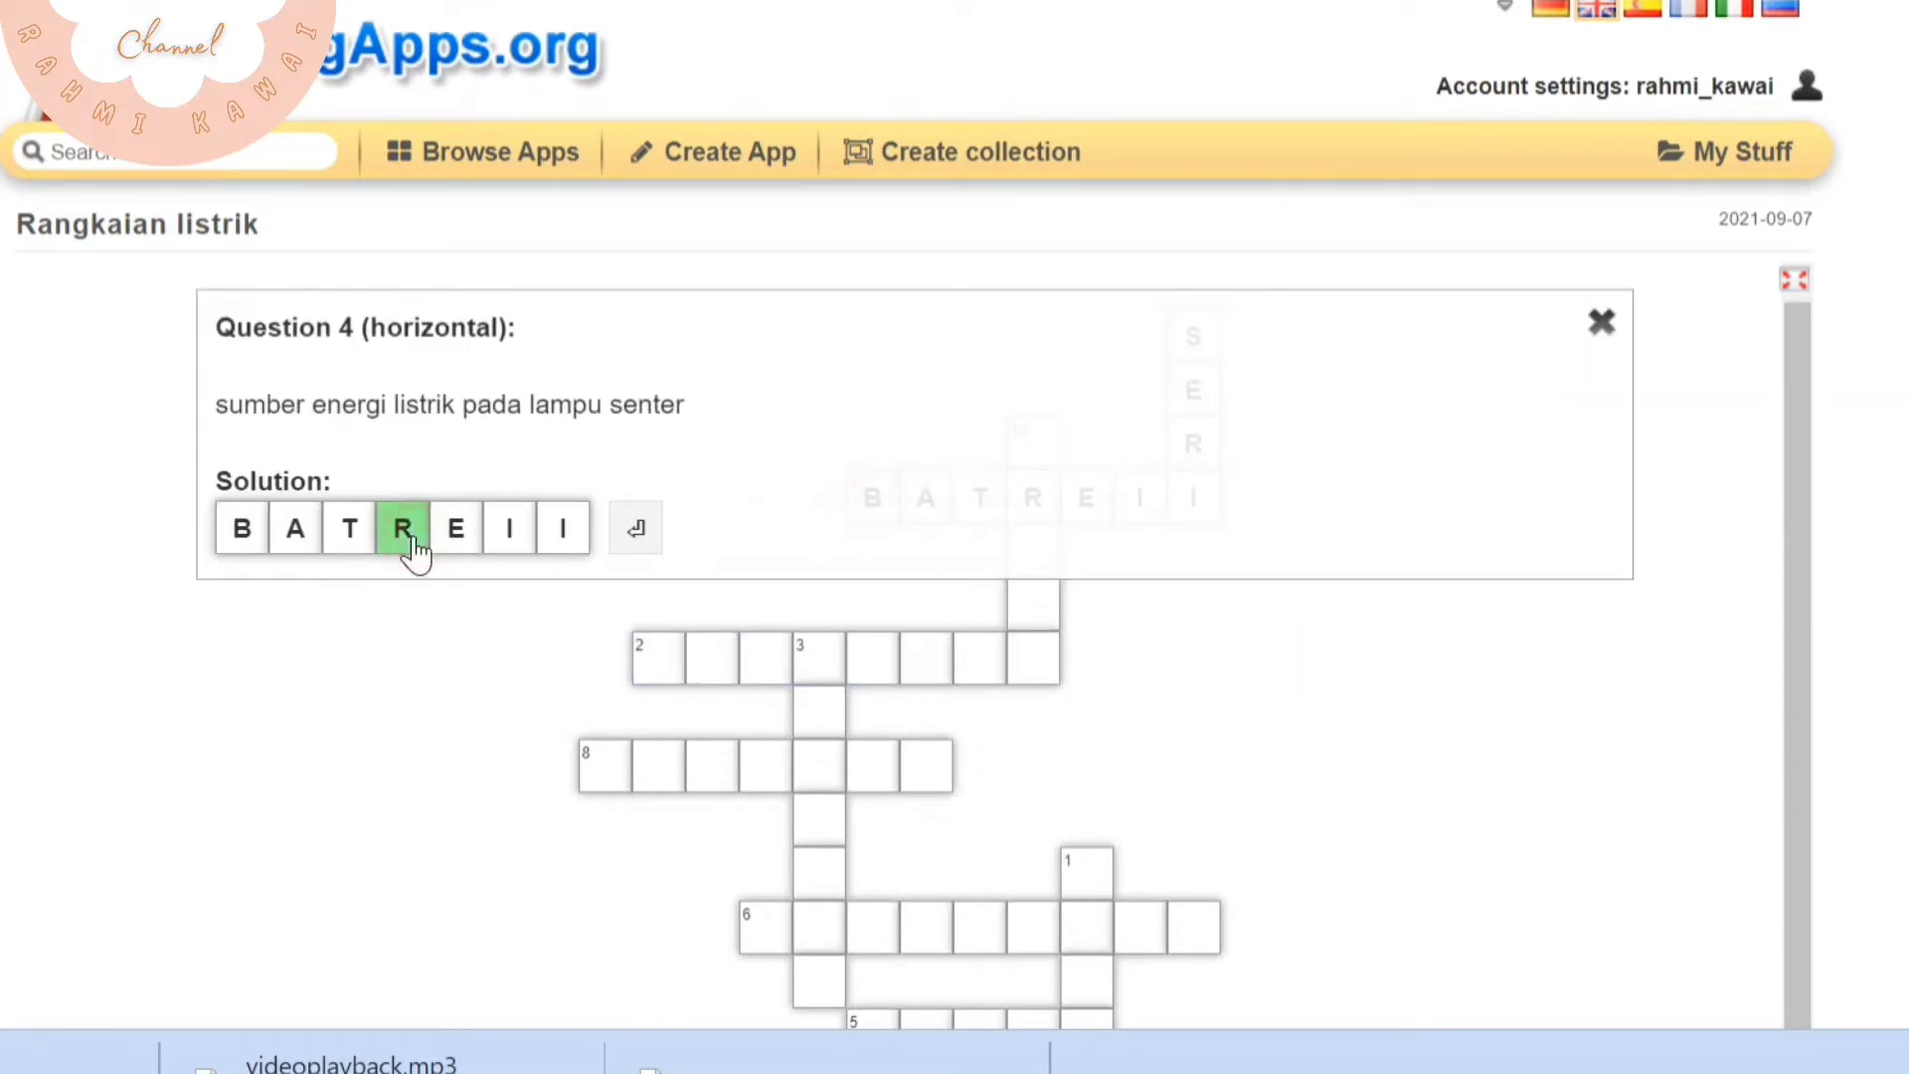
pyautogui.write('ERA')
pyautogui.click(642, 545)
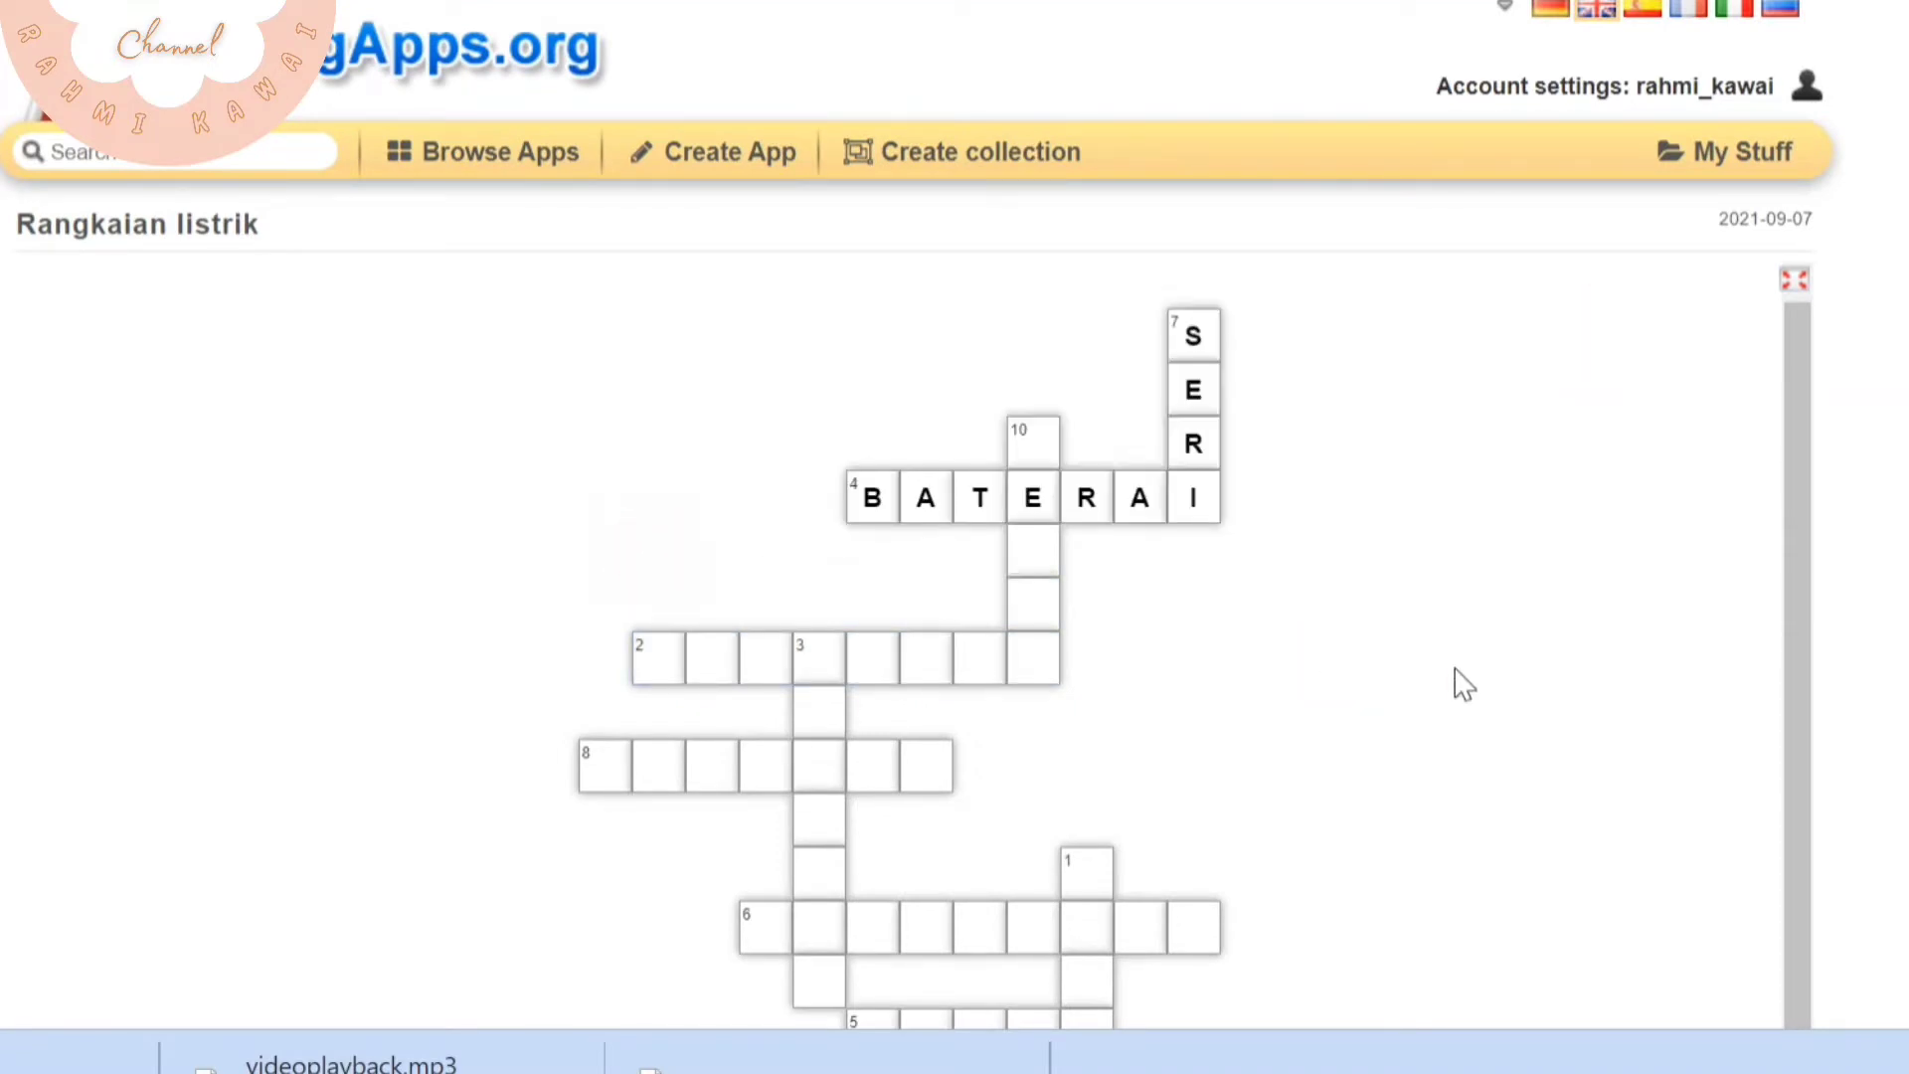
# Leave vertical question 10 unanswered, answer horizontal question 2 with CAMPURAN, and check the crossword's solution
pyautogui.click(1032, 437)
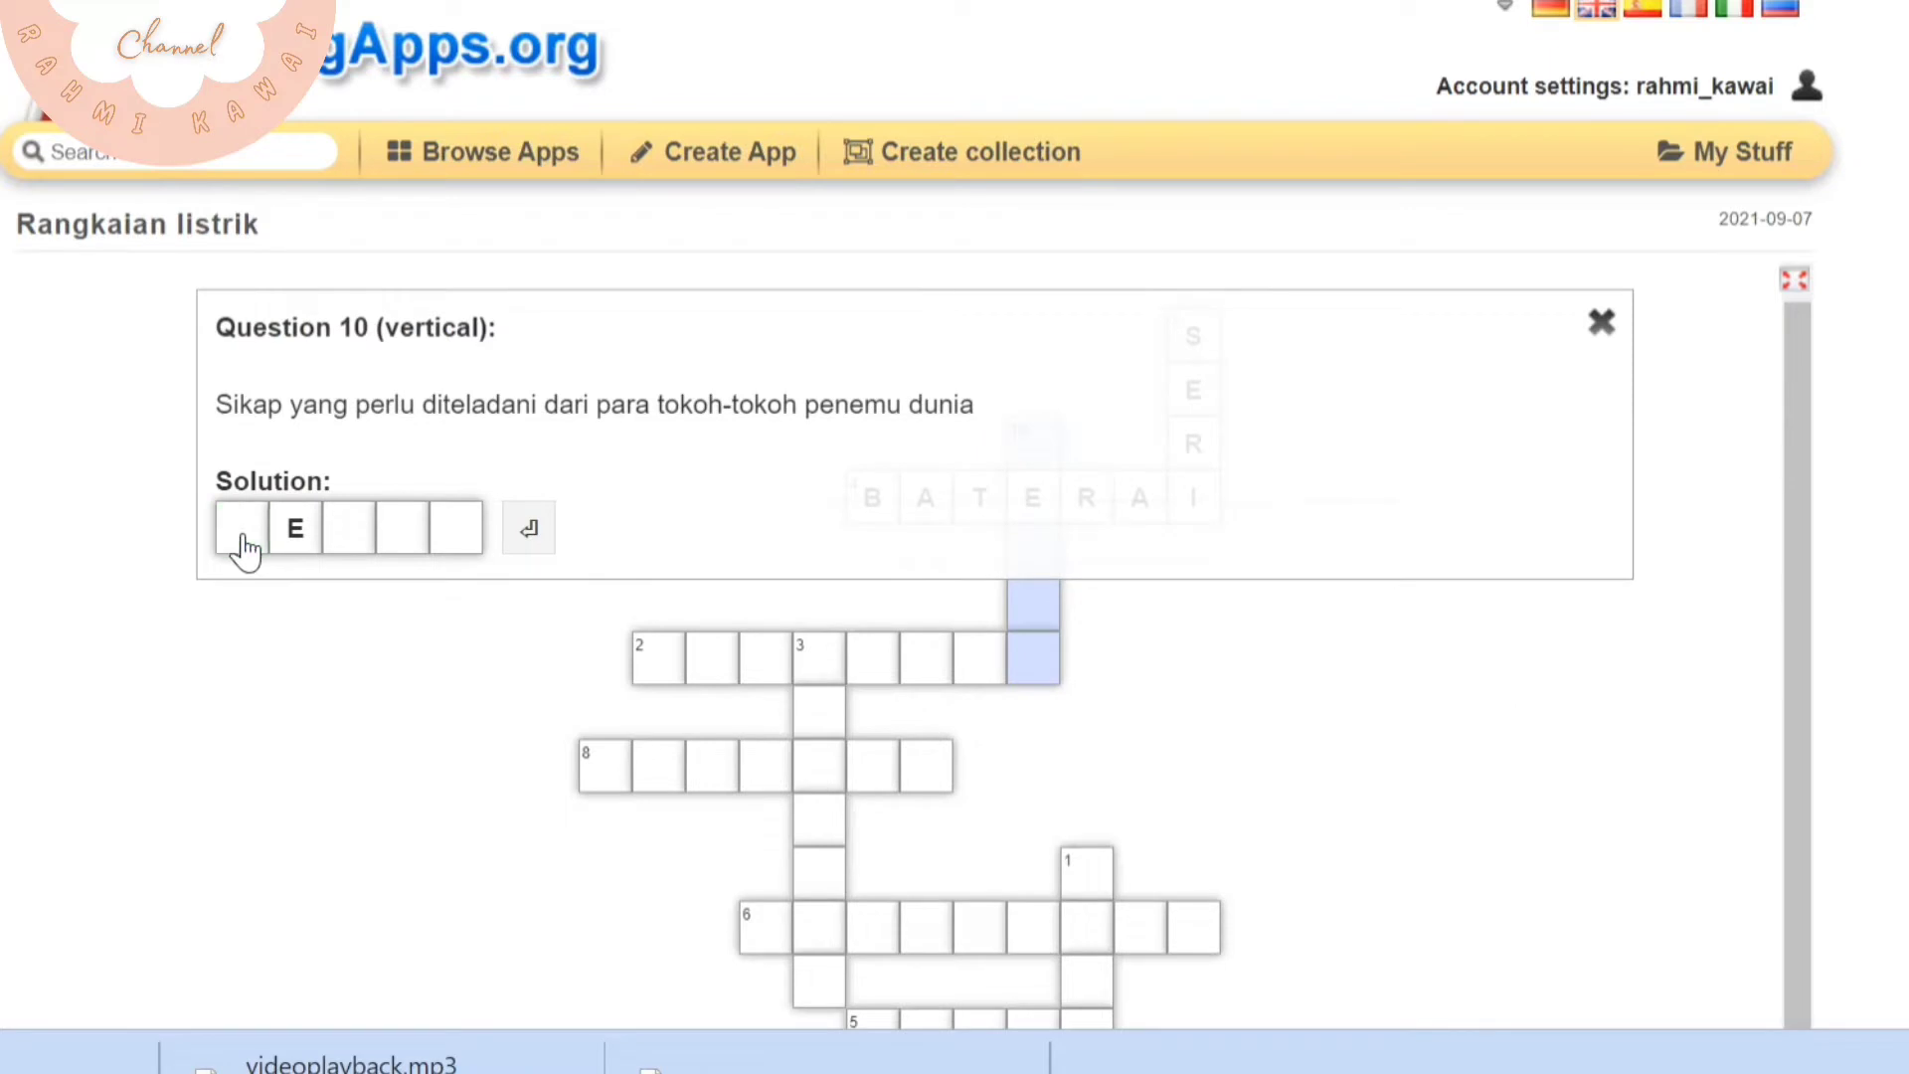
pyautogui.click(1601, 322)
pyautogui.click(684, 684)
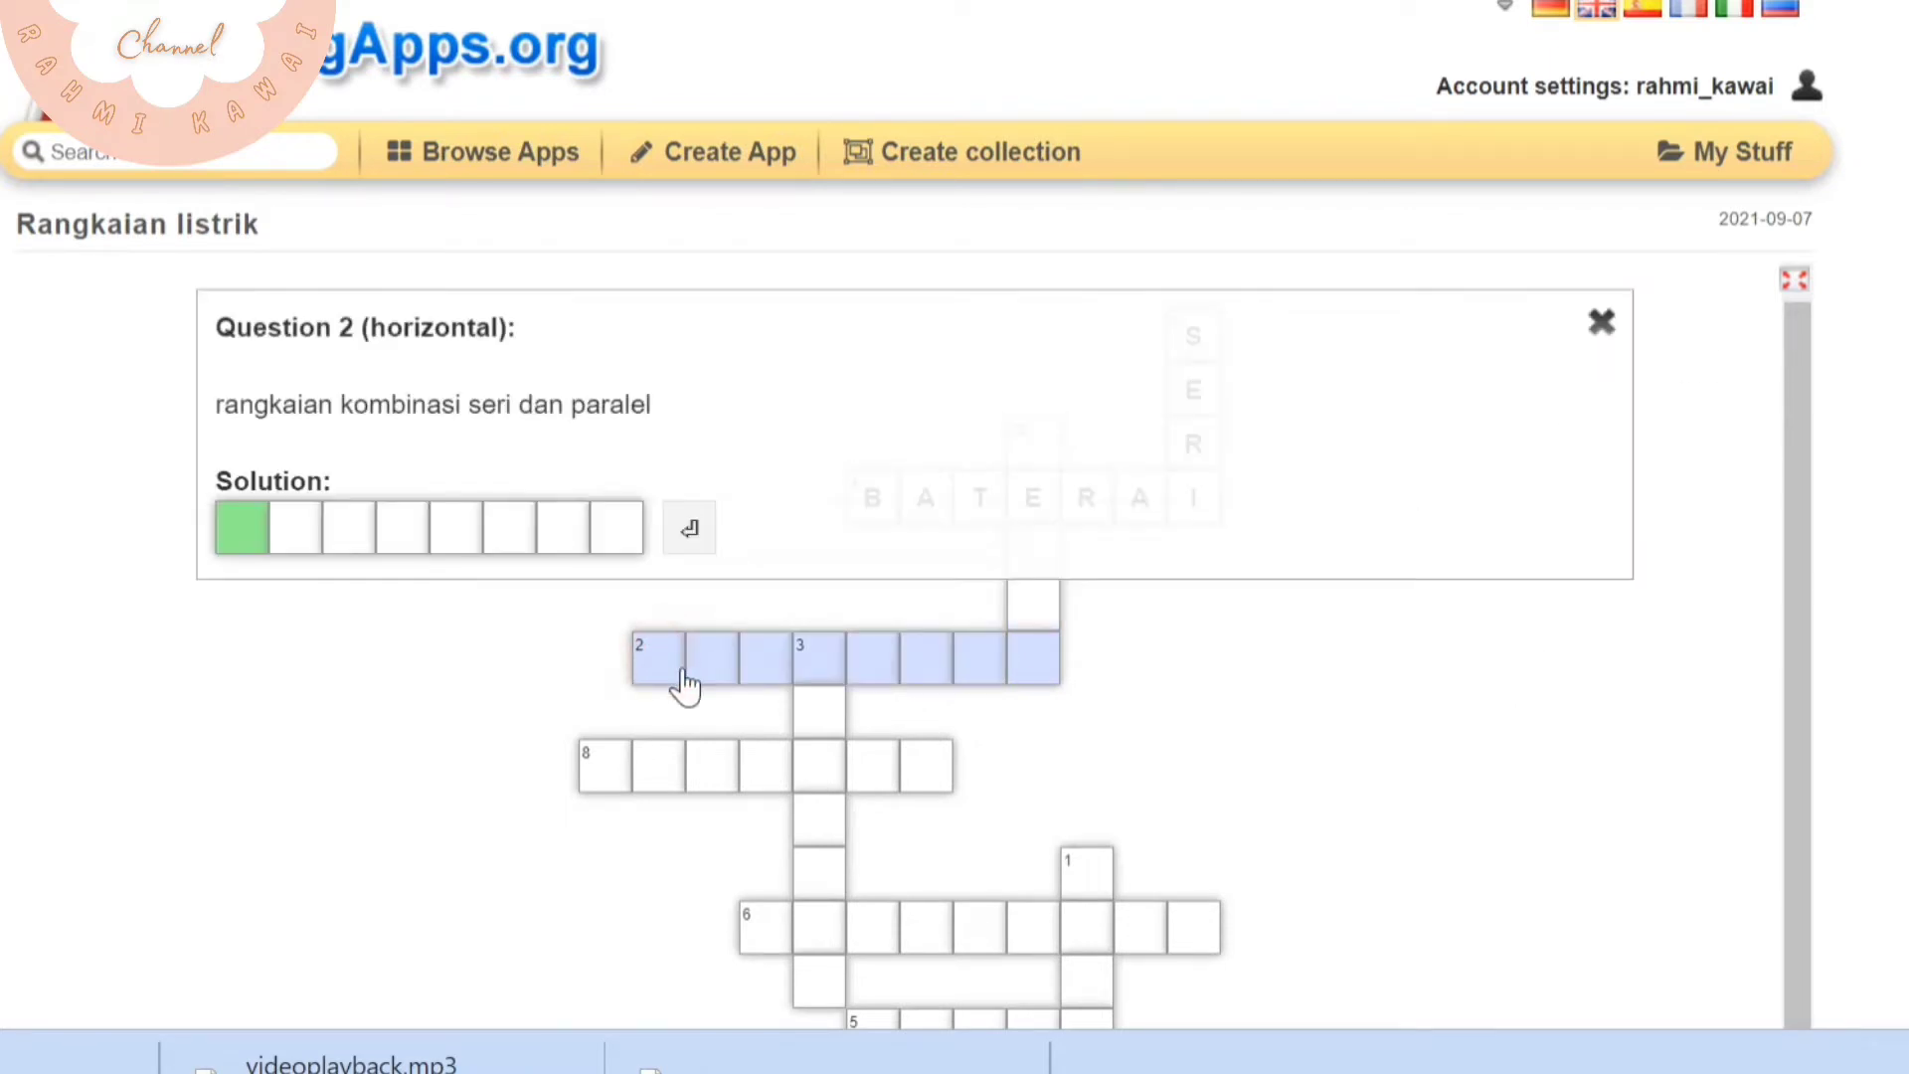
pyautogui.write('CAMPURAN')
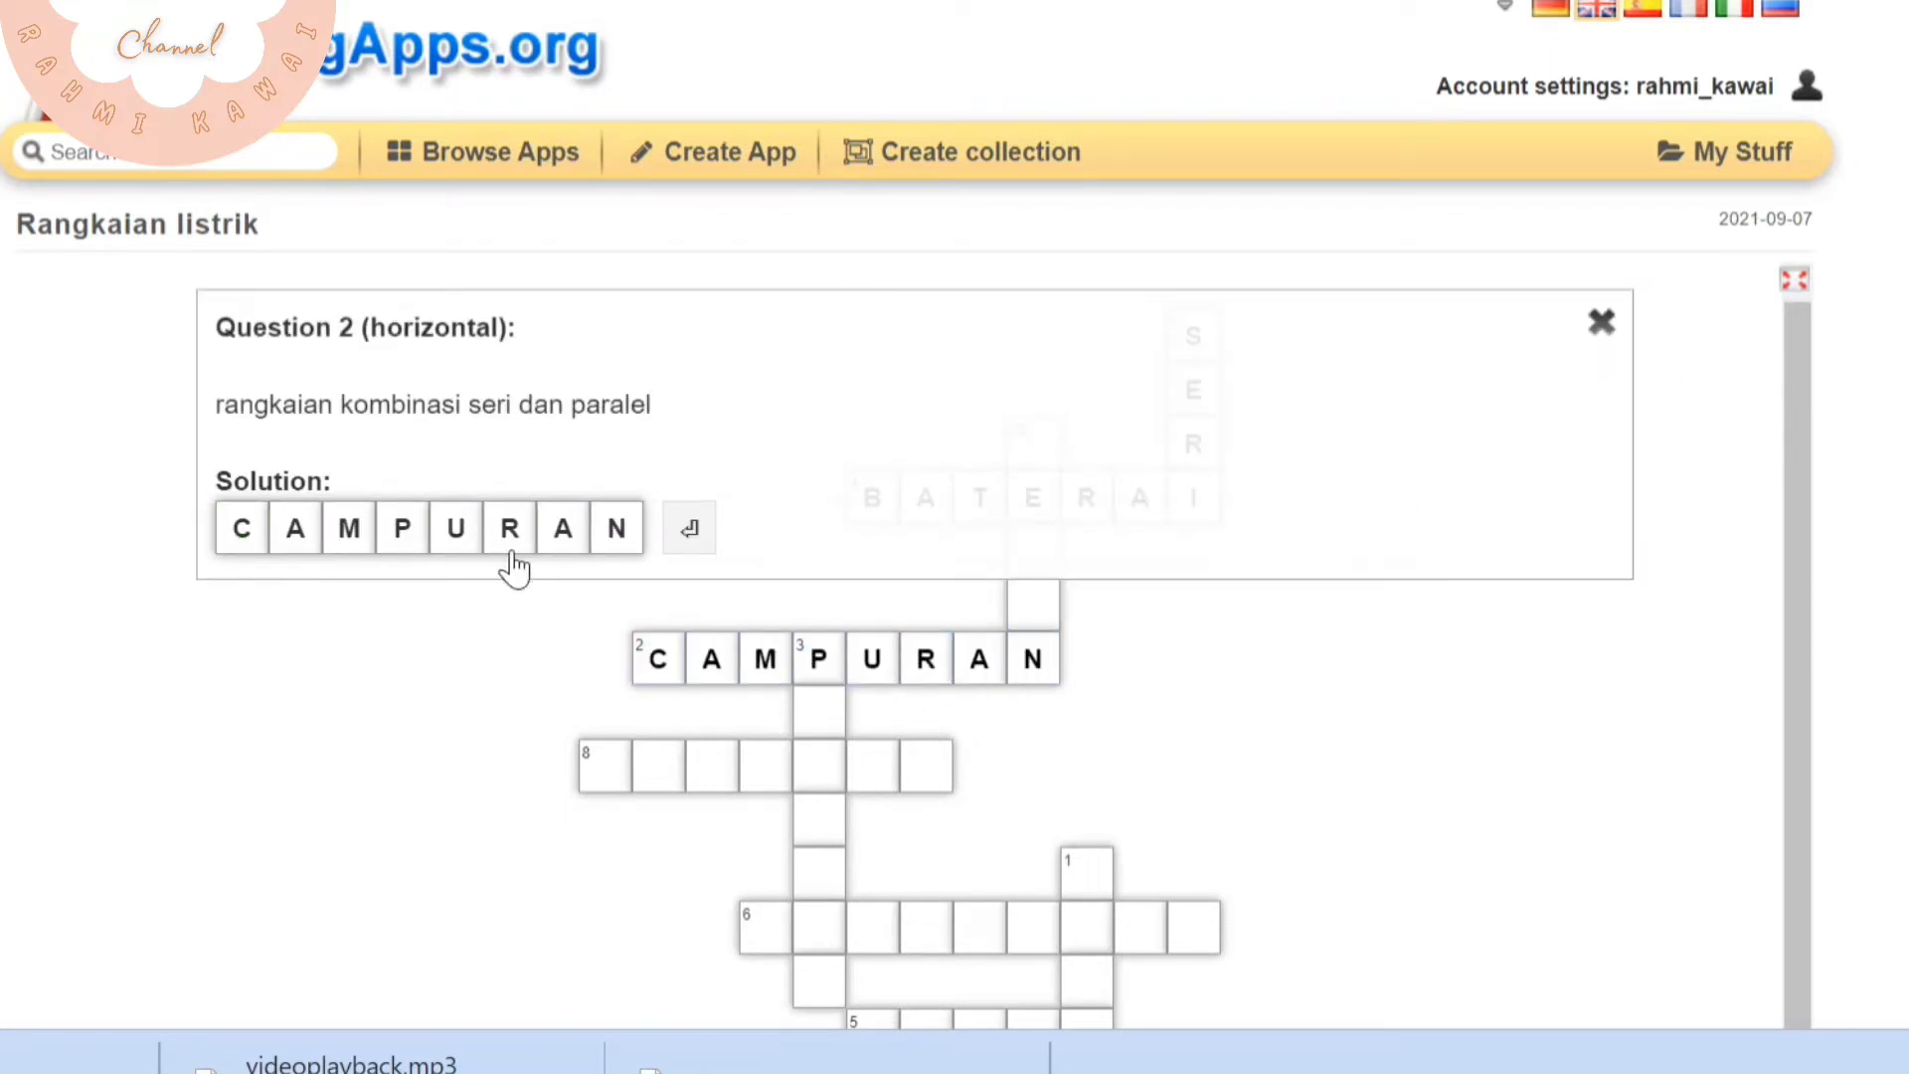
pyautogui.press('Return')
pyautogui.scroll(-8, 1159, 669)
pyautogui.scroll(8, 1137, 481)
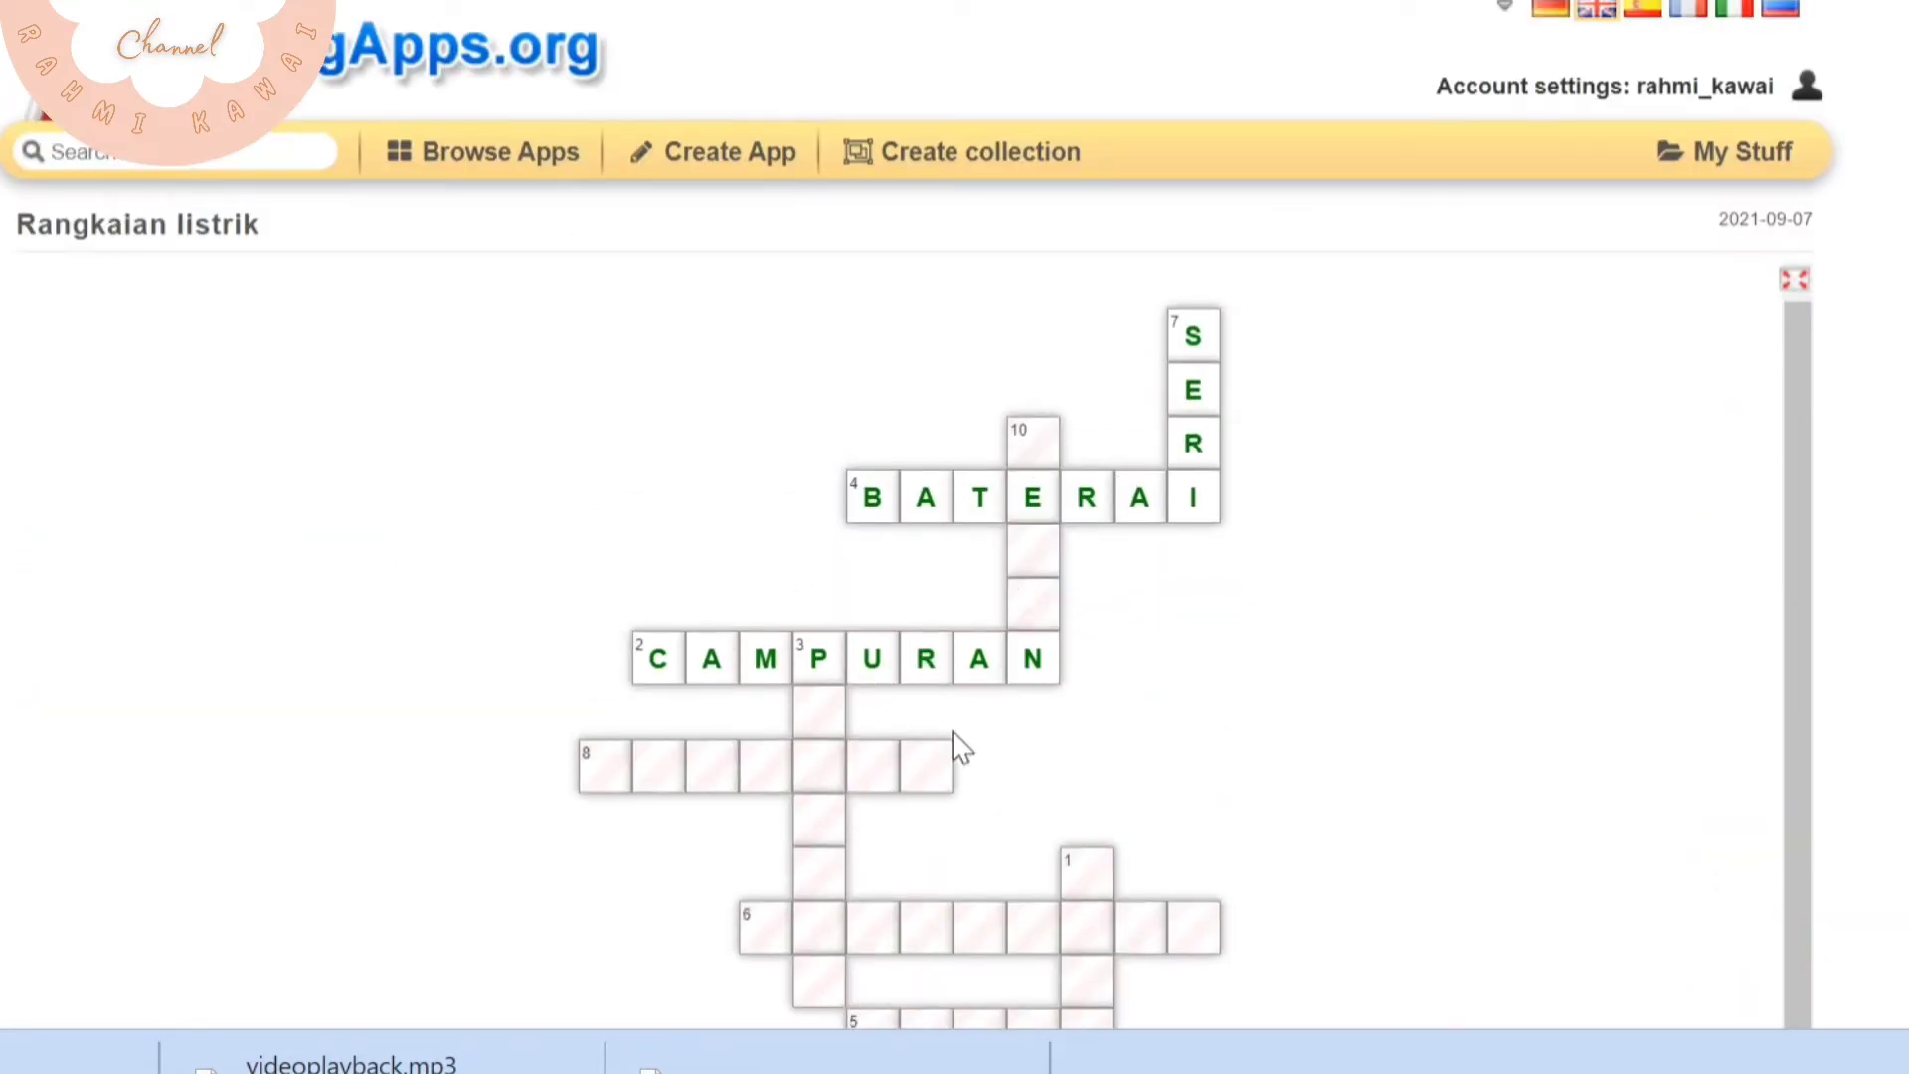
# Return to the saved apps, open Petempuran Surabaya dan Ambarawa, and start a game against the computer
pyautogui.scroll(-6, 1031, 628)
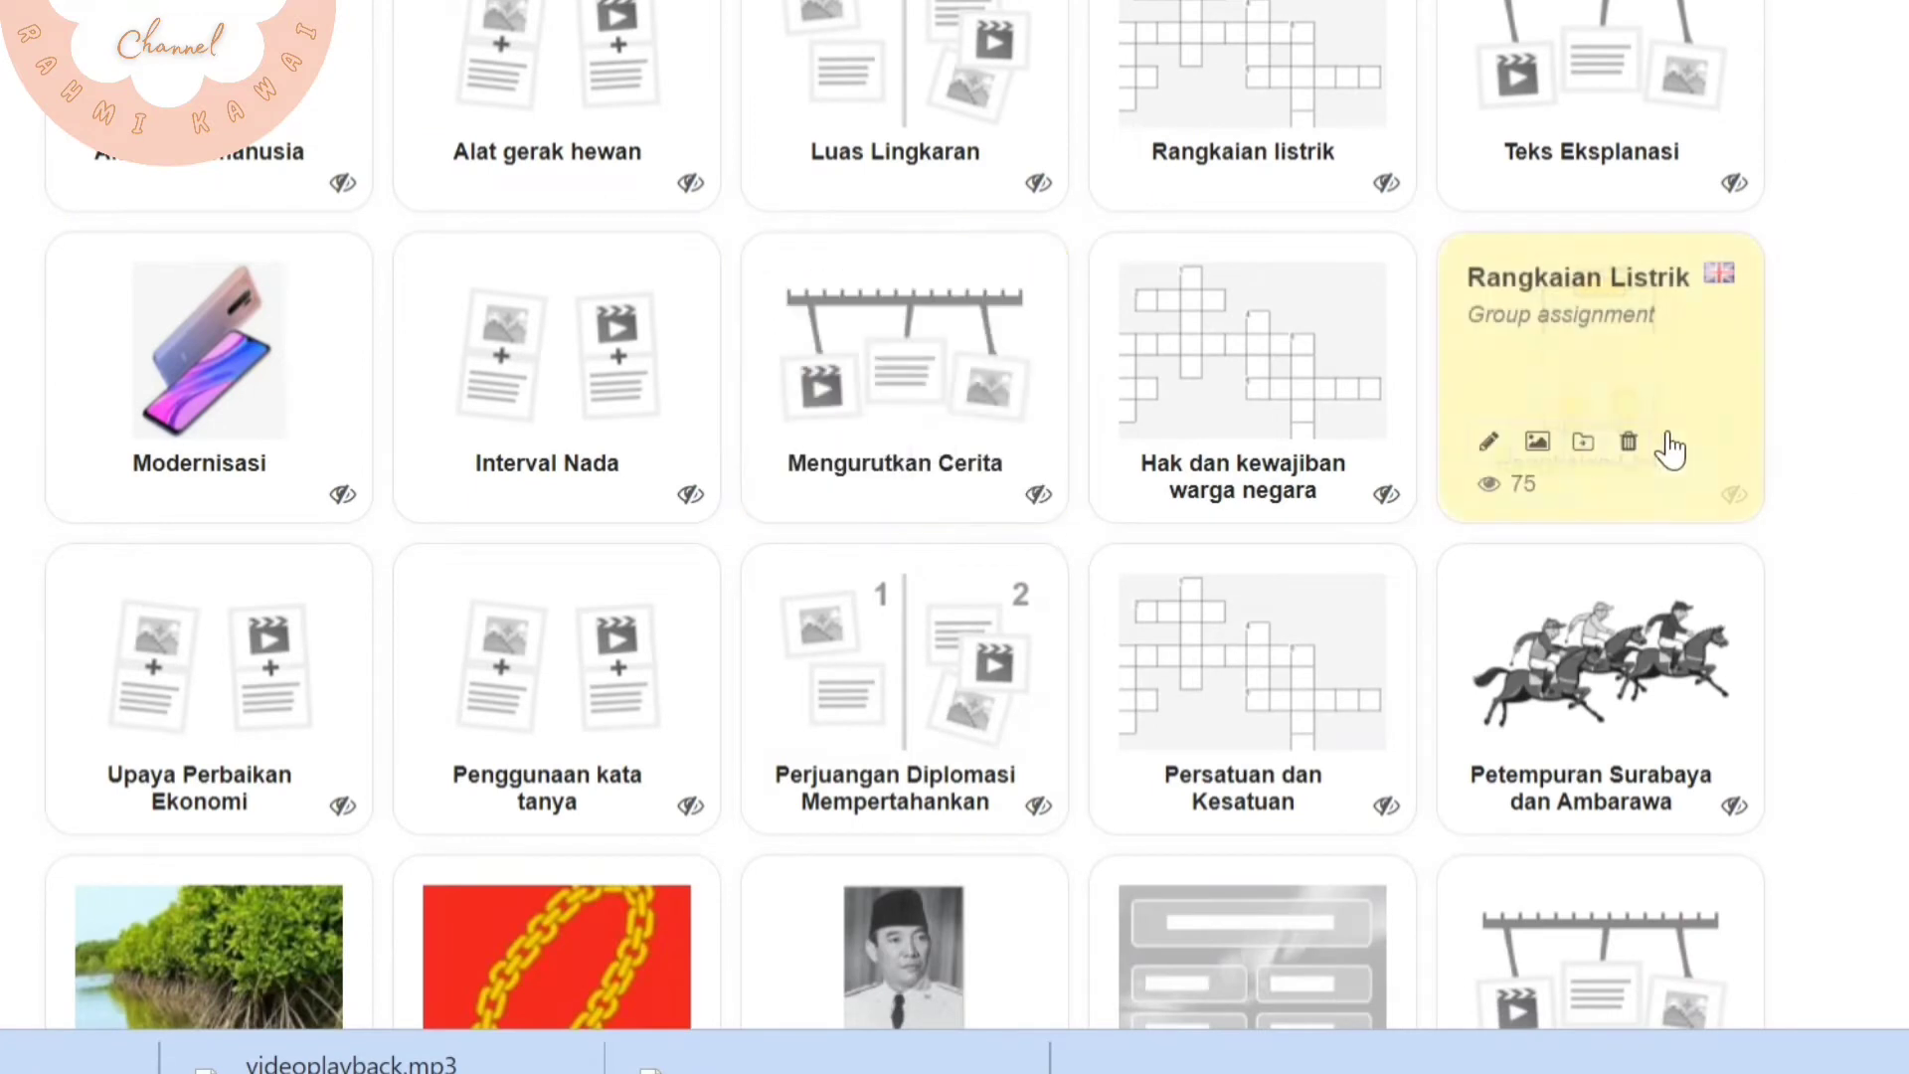
pyautogui.click(1620, 673)
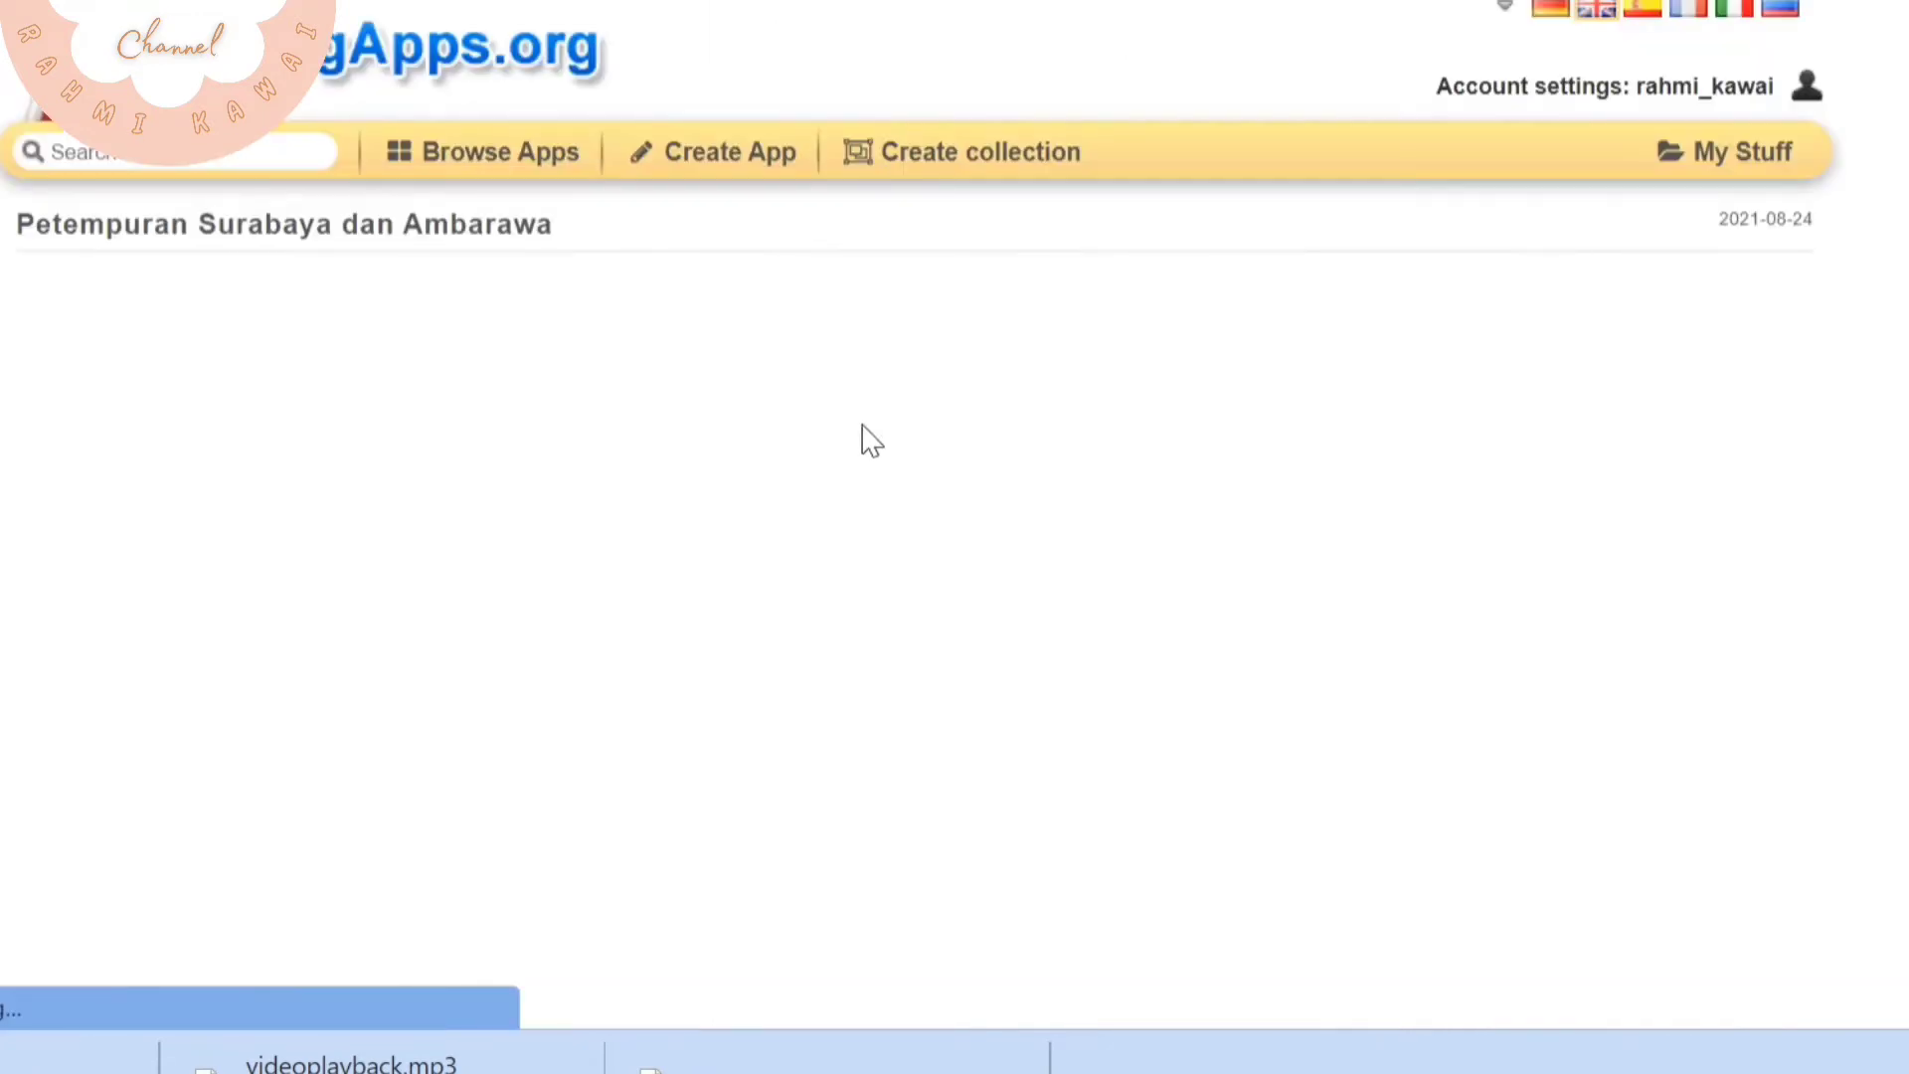
pyautogui.scroll(-2, 865, 442)
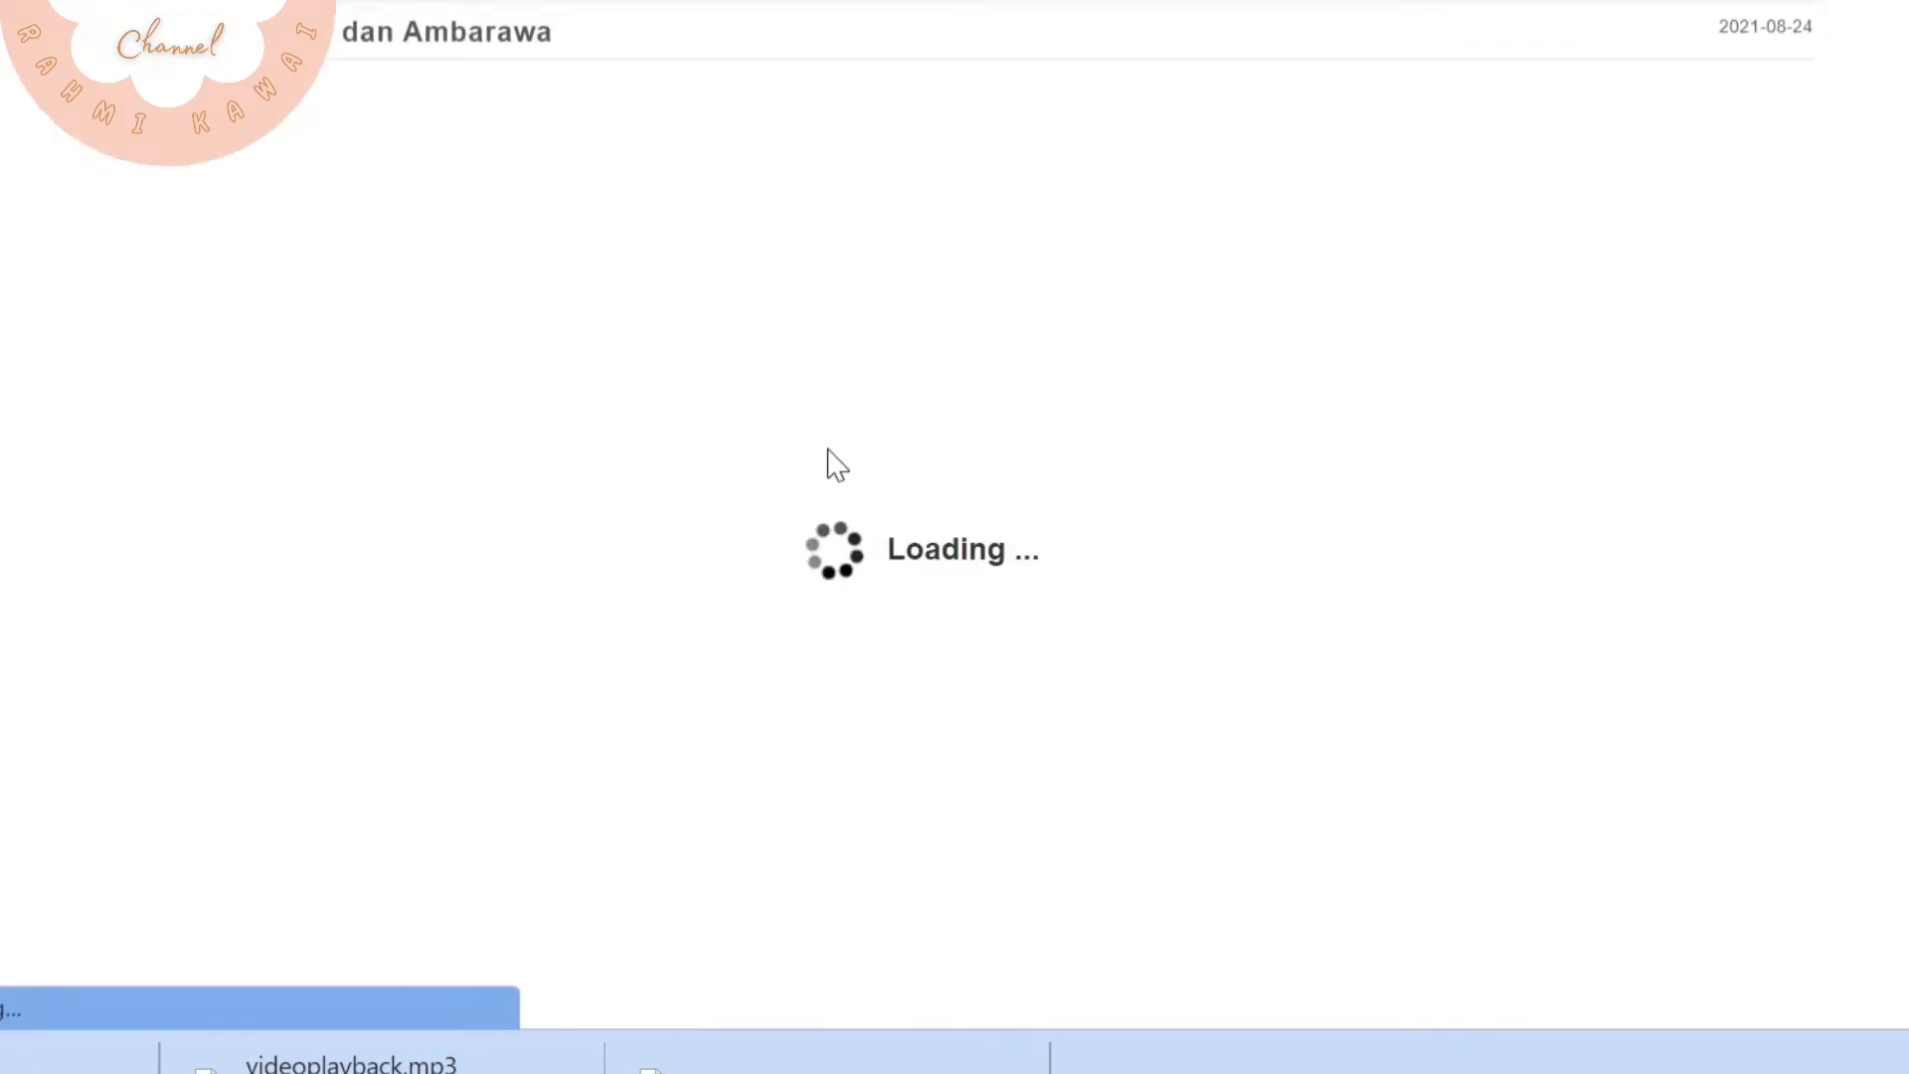
pyautogui.click(942, 485)
pyautogui.click(809, 759)
pyautogui.scroll(-2, 290, 906)
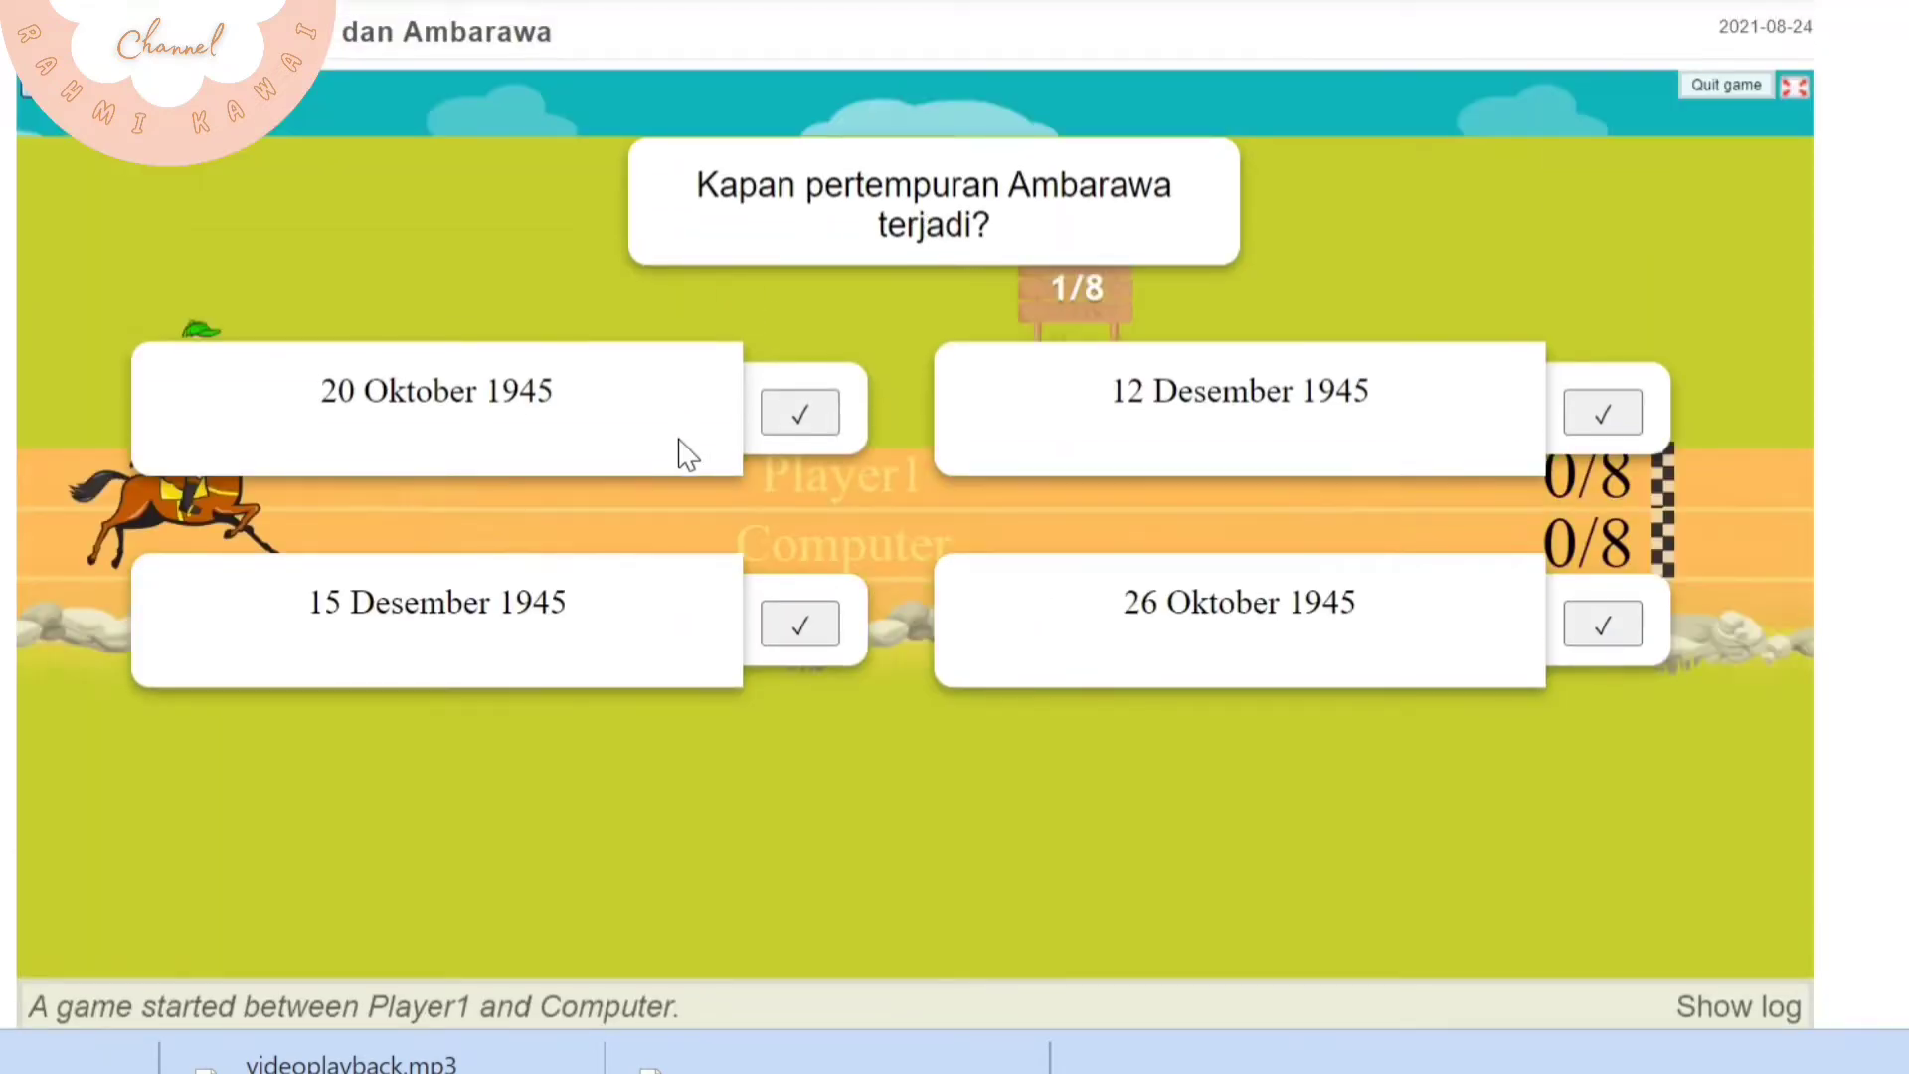
# Answer the first three quiz questions with 20 Oktober 1945, Bung Tomo, and Semua rakyat Indonesia harus mengumpulkan senjata dan menyerahkan dirinya
pyautogui.click(791, 425)
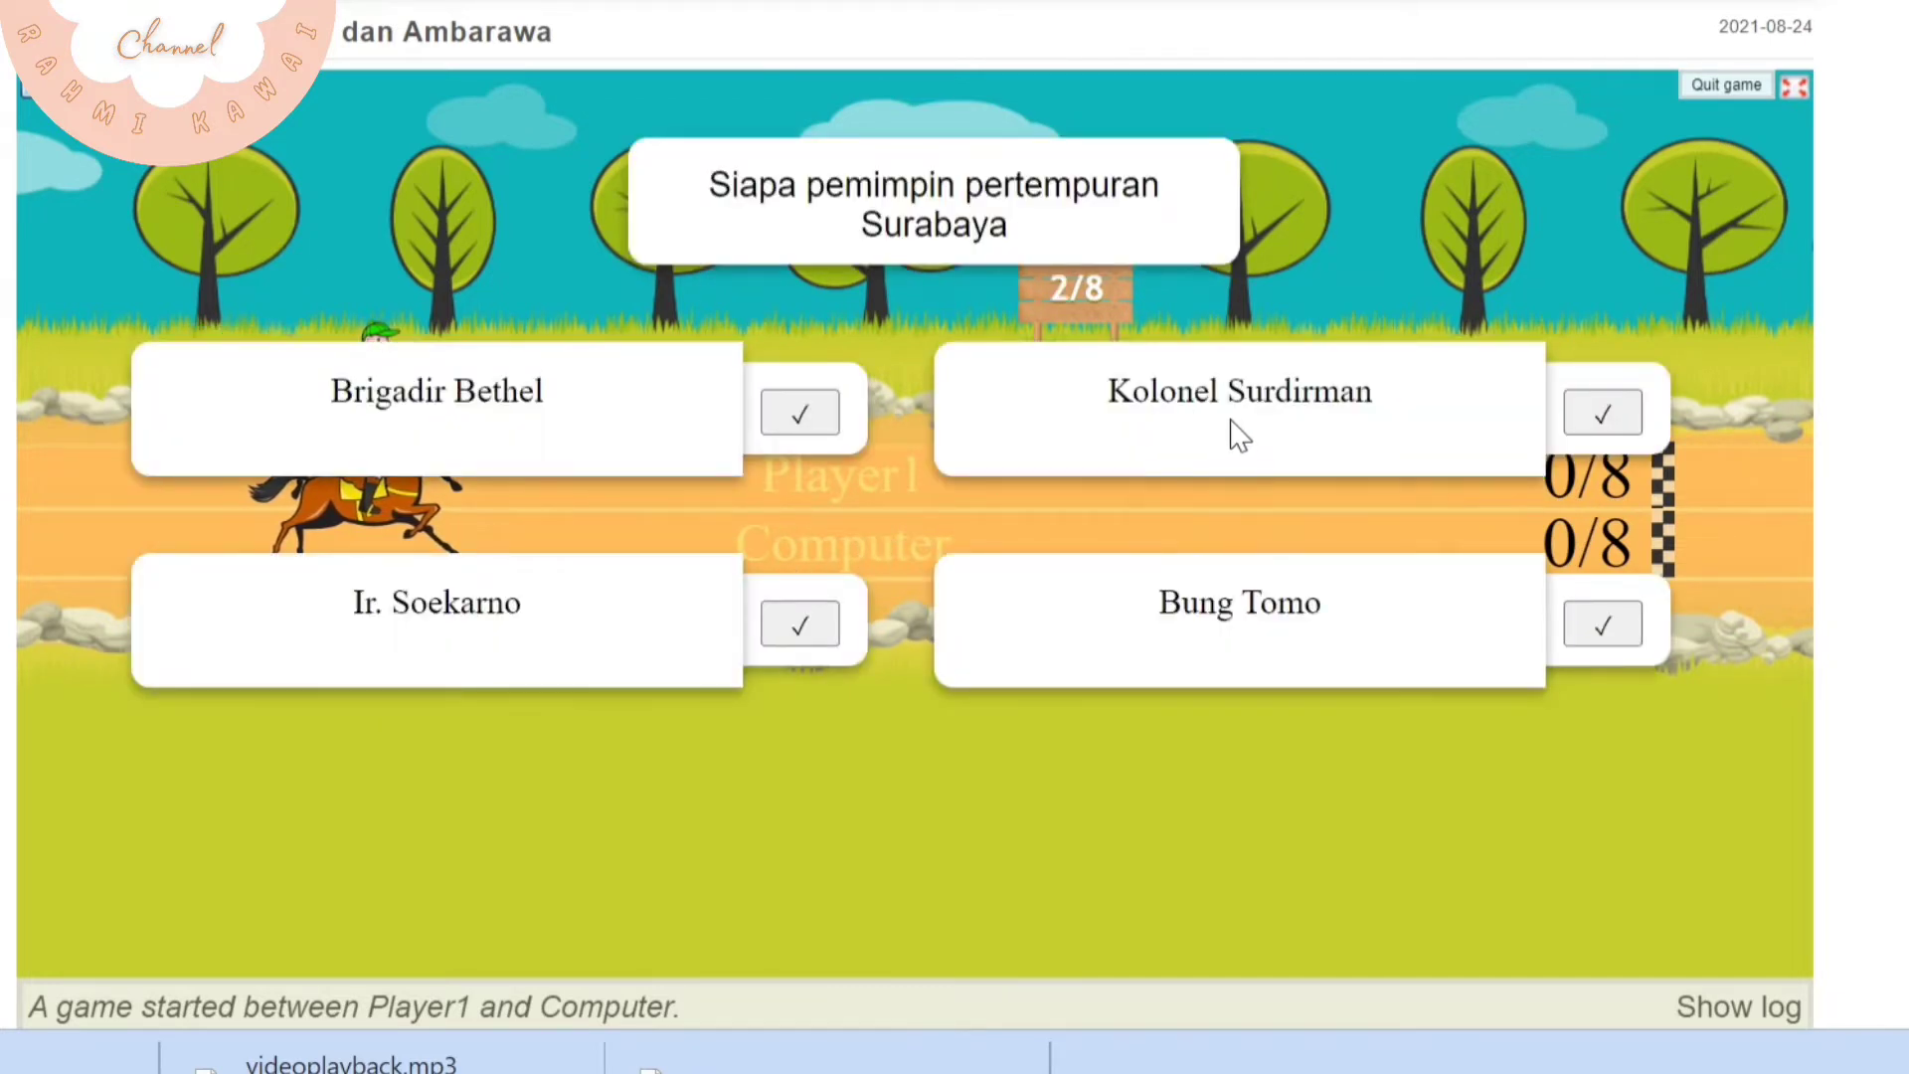
pyautogui.click(1605, 623)
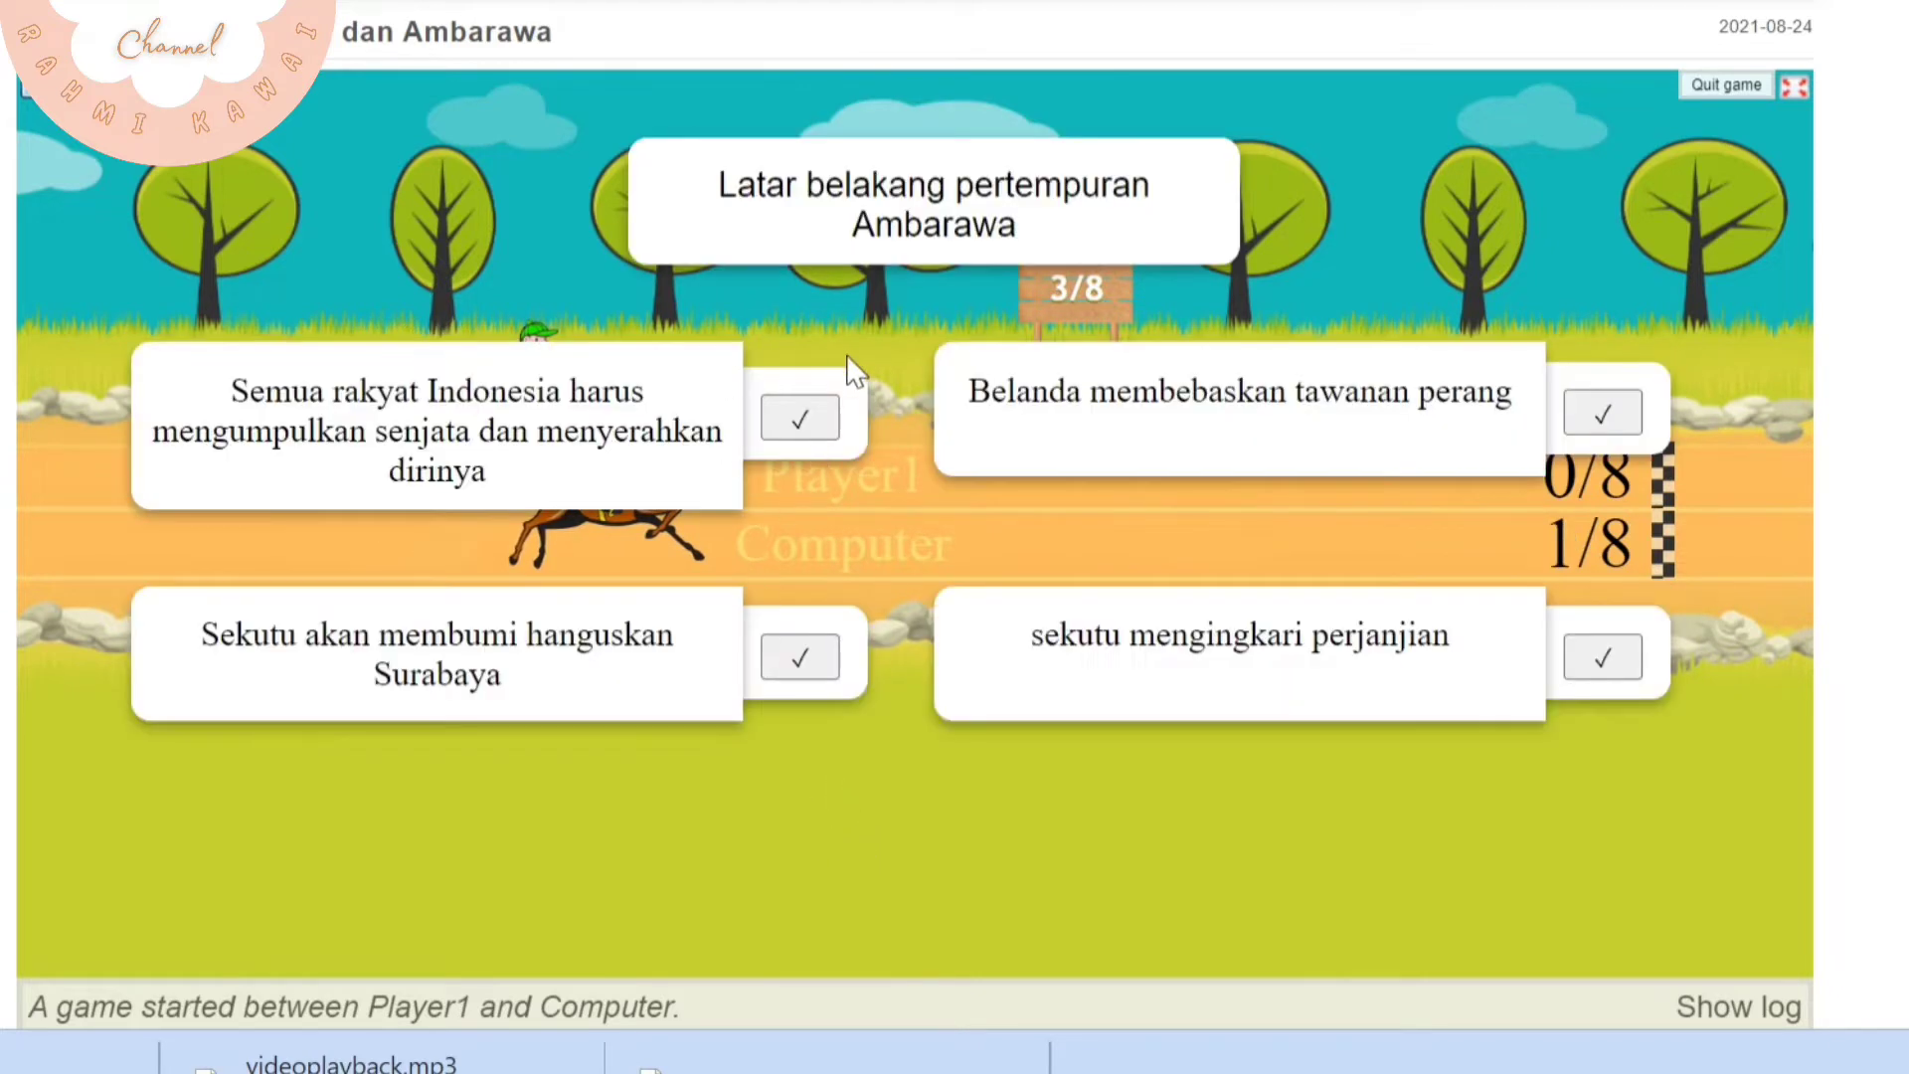
pyautogui.click(799, 417)
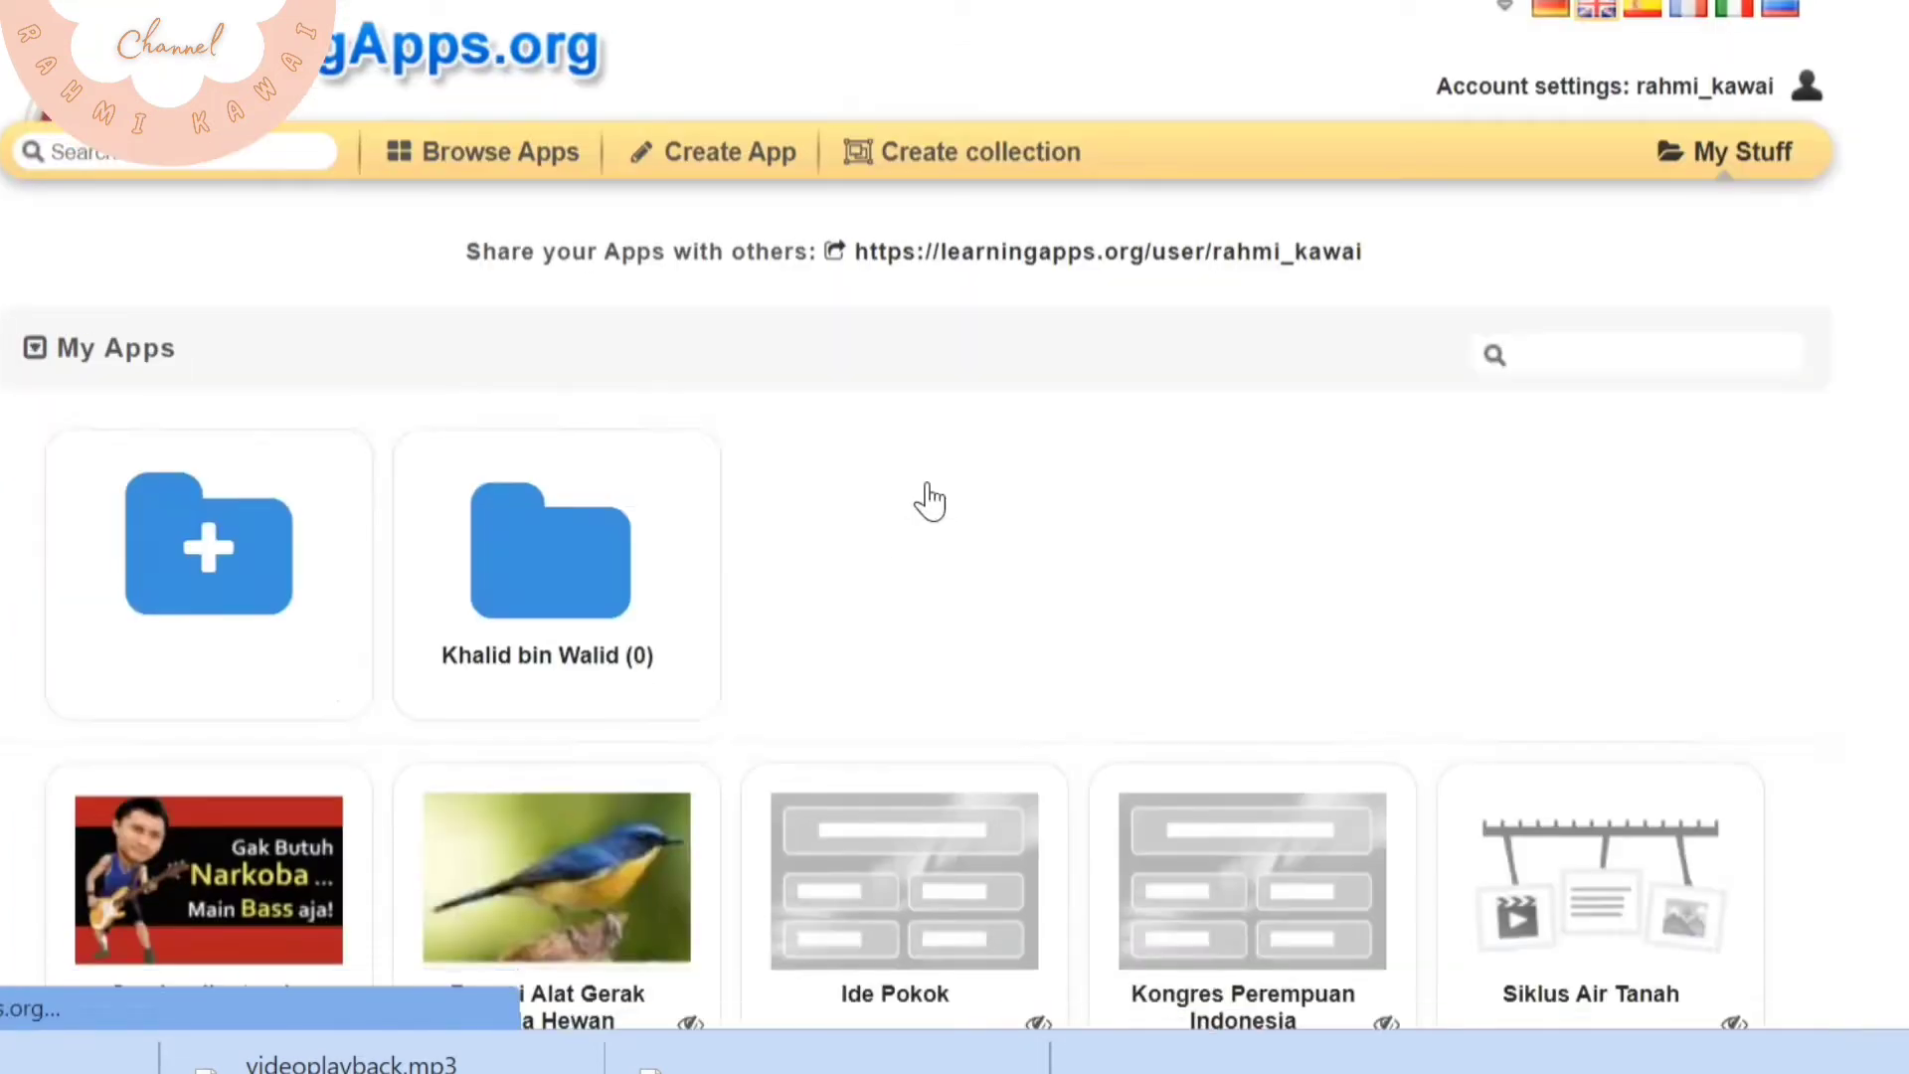
# Look through the saved exercises in the My Apps list for the variety of exercise types
pyautogui.scroll(-10, 994, 577)
pyautogui.scroll(2, 798, 516)
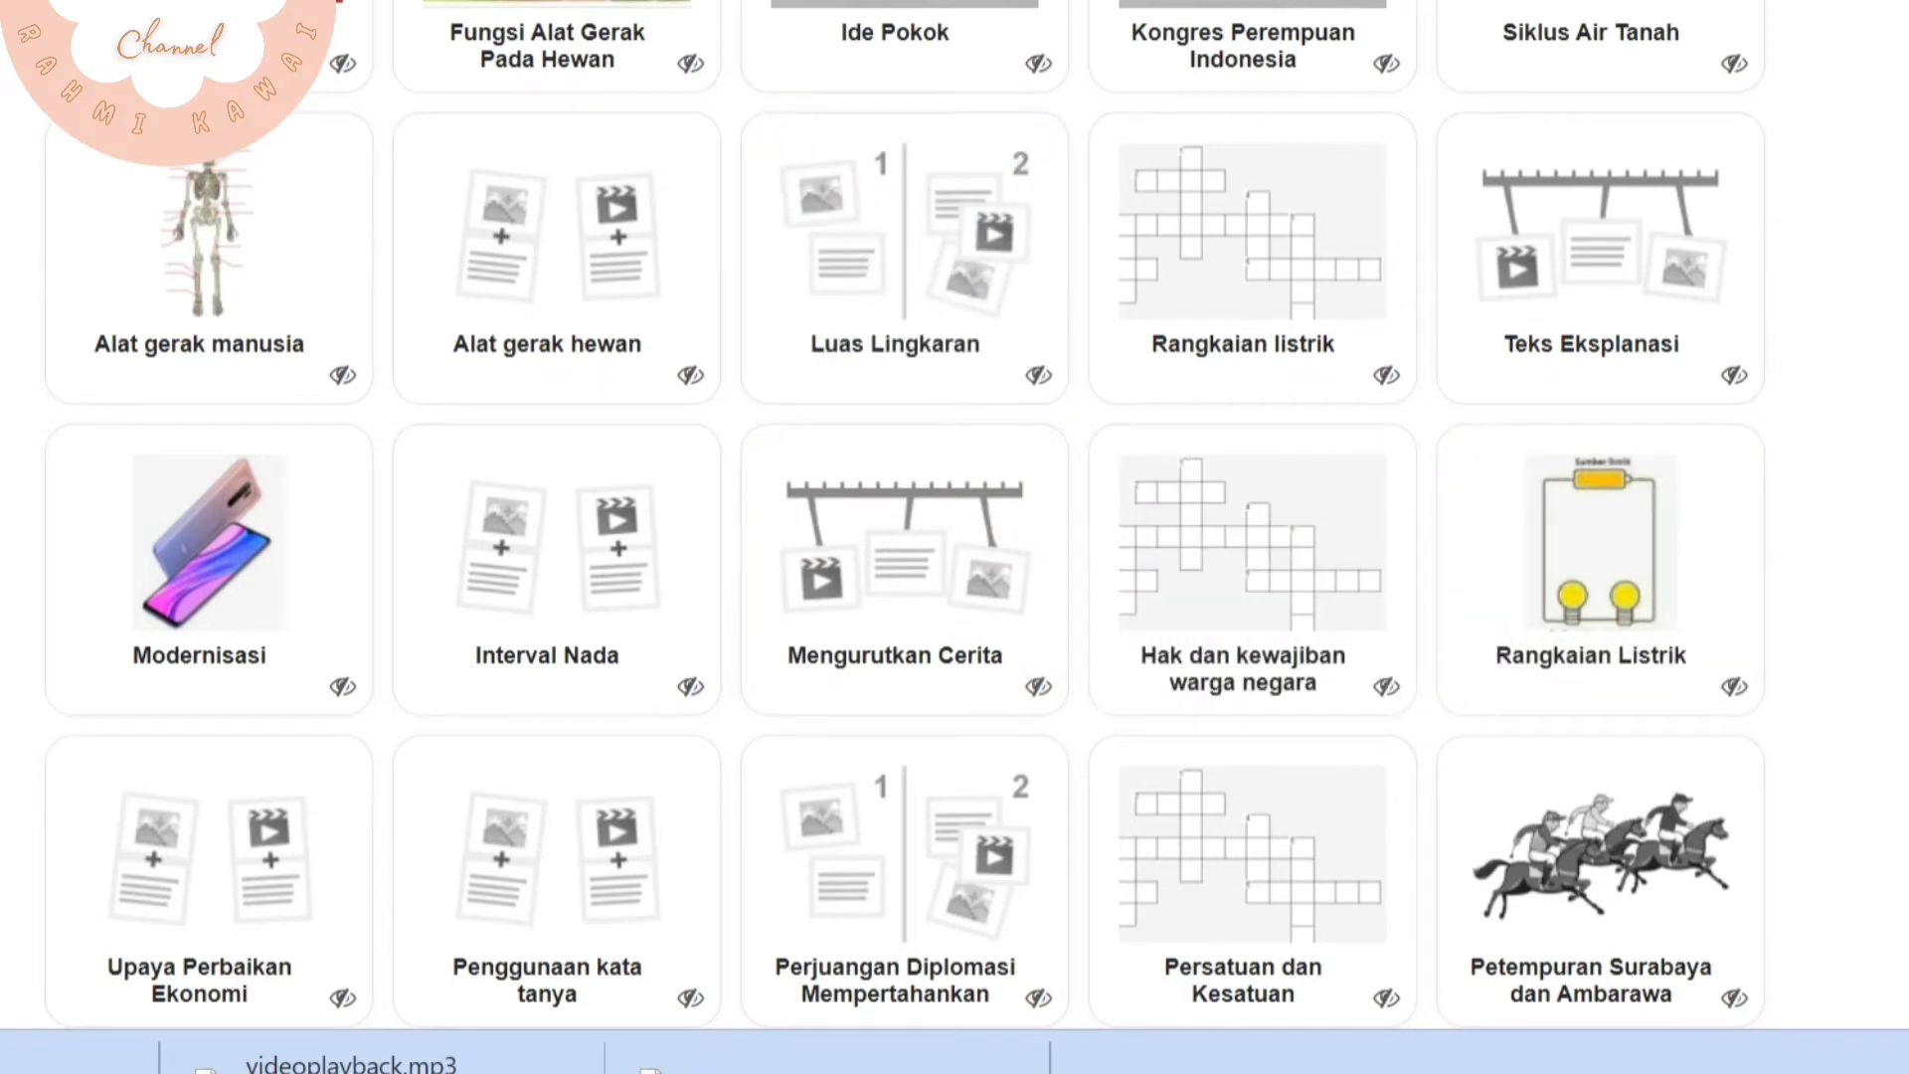
pyautogui.scroll(-8, 1901, 686)
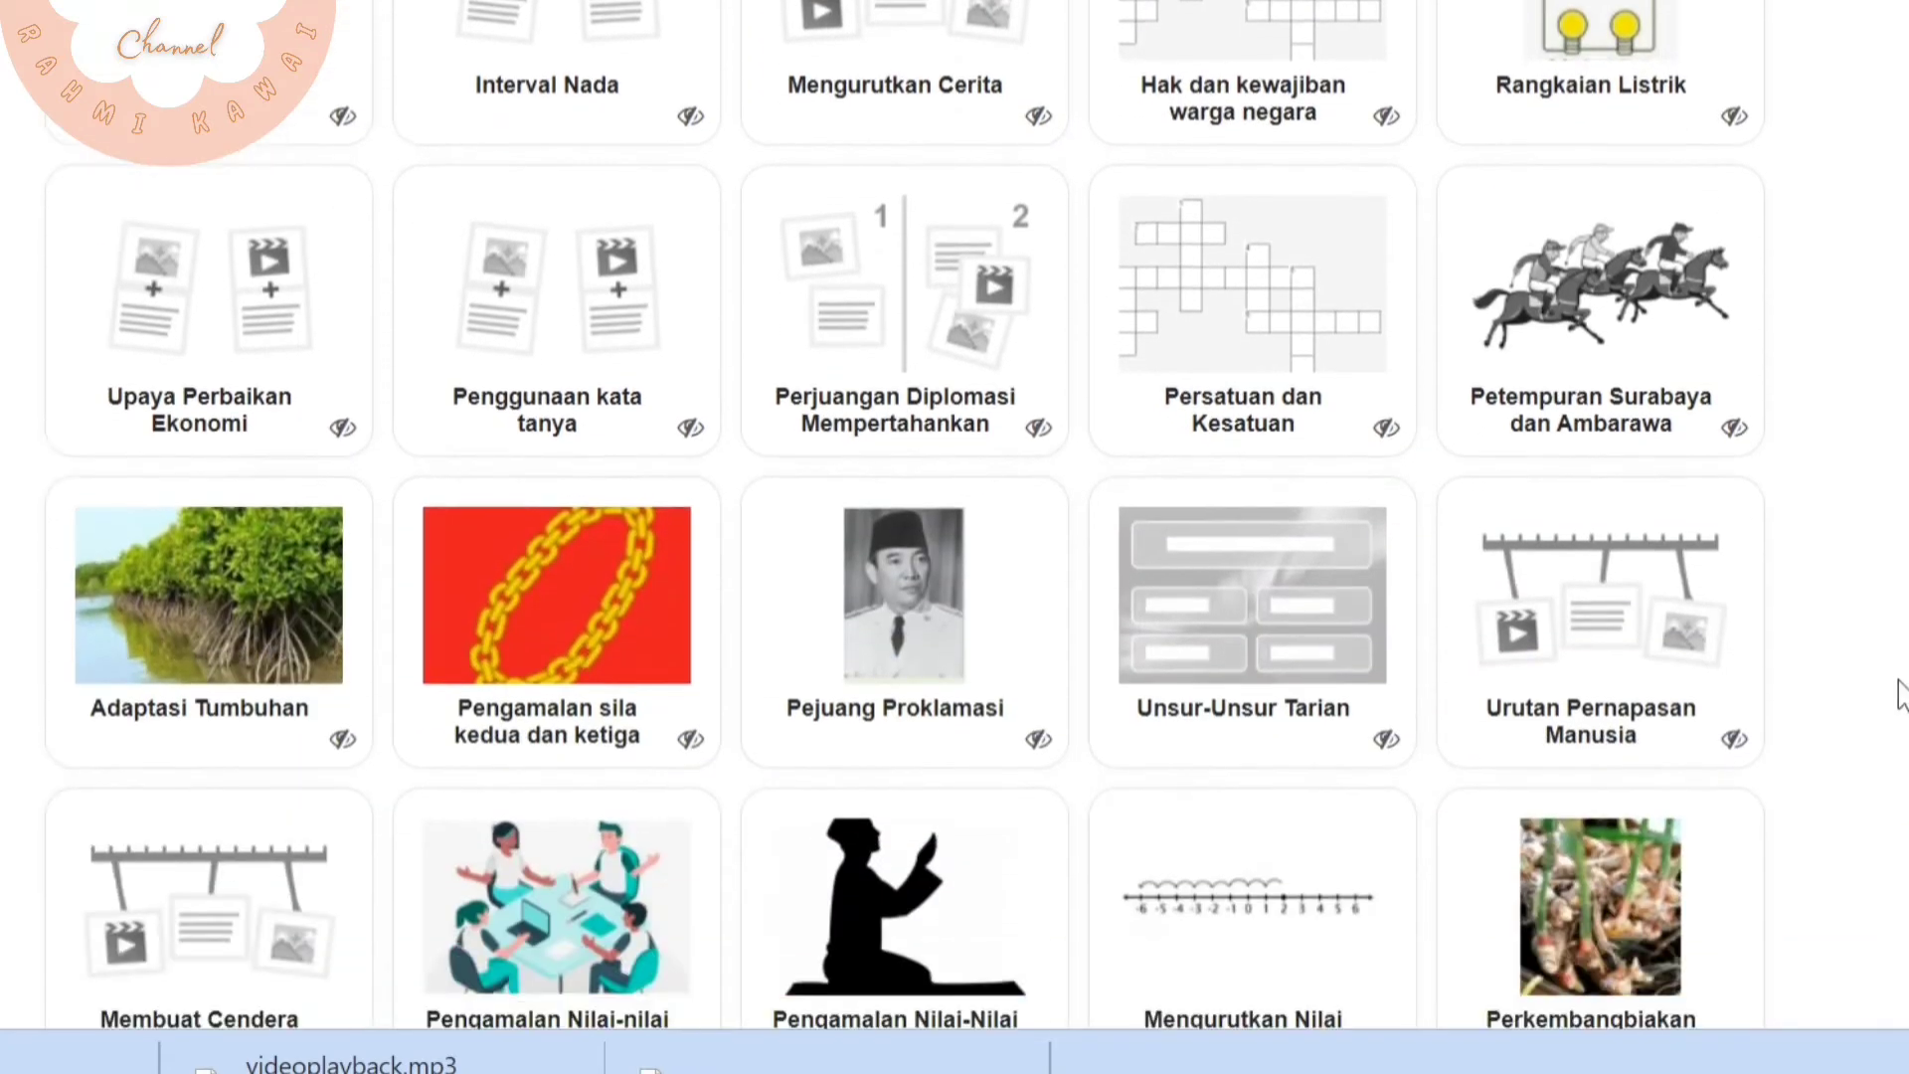
pyautogui.scroll(-10, 1900, 696)
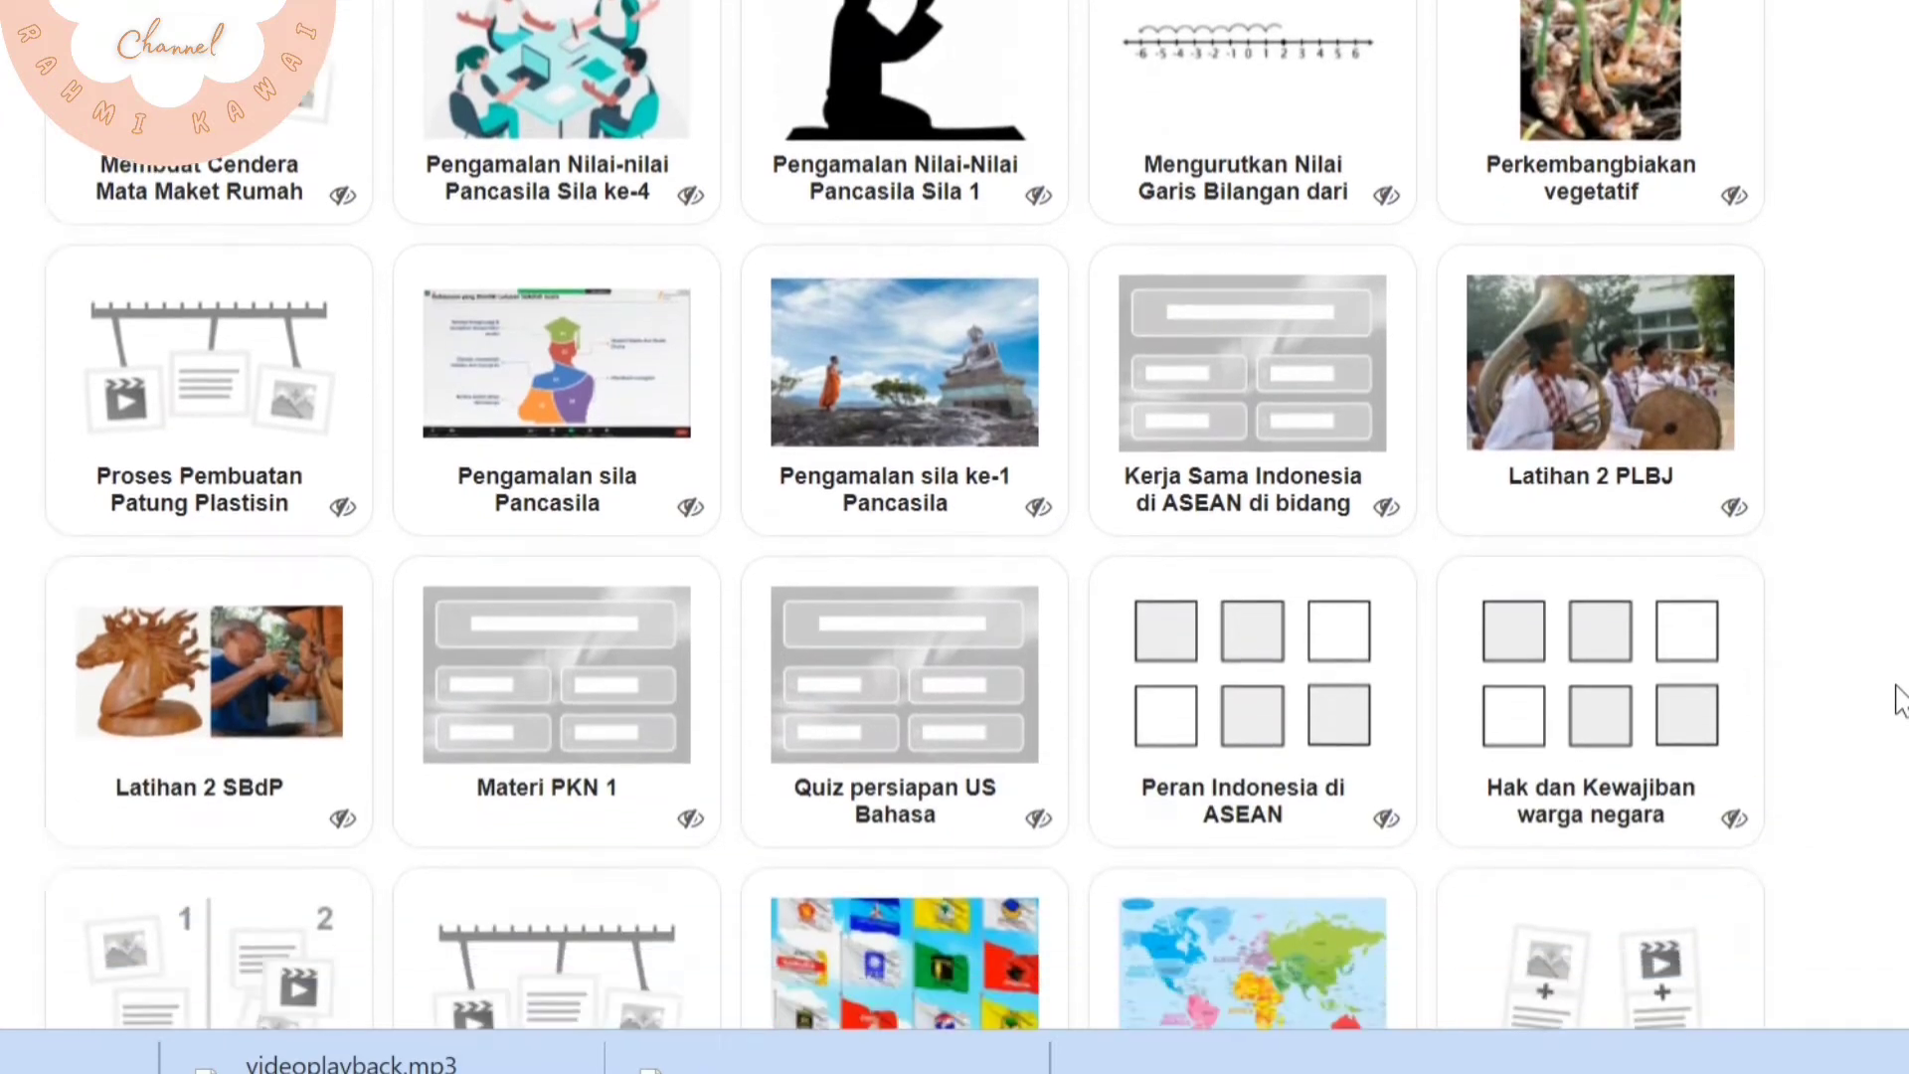
pyautogui.scroll(-6, 1899, 698)
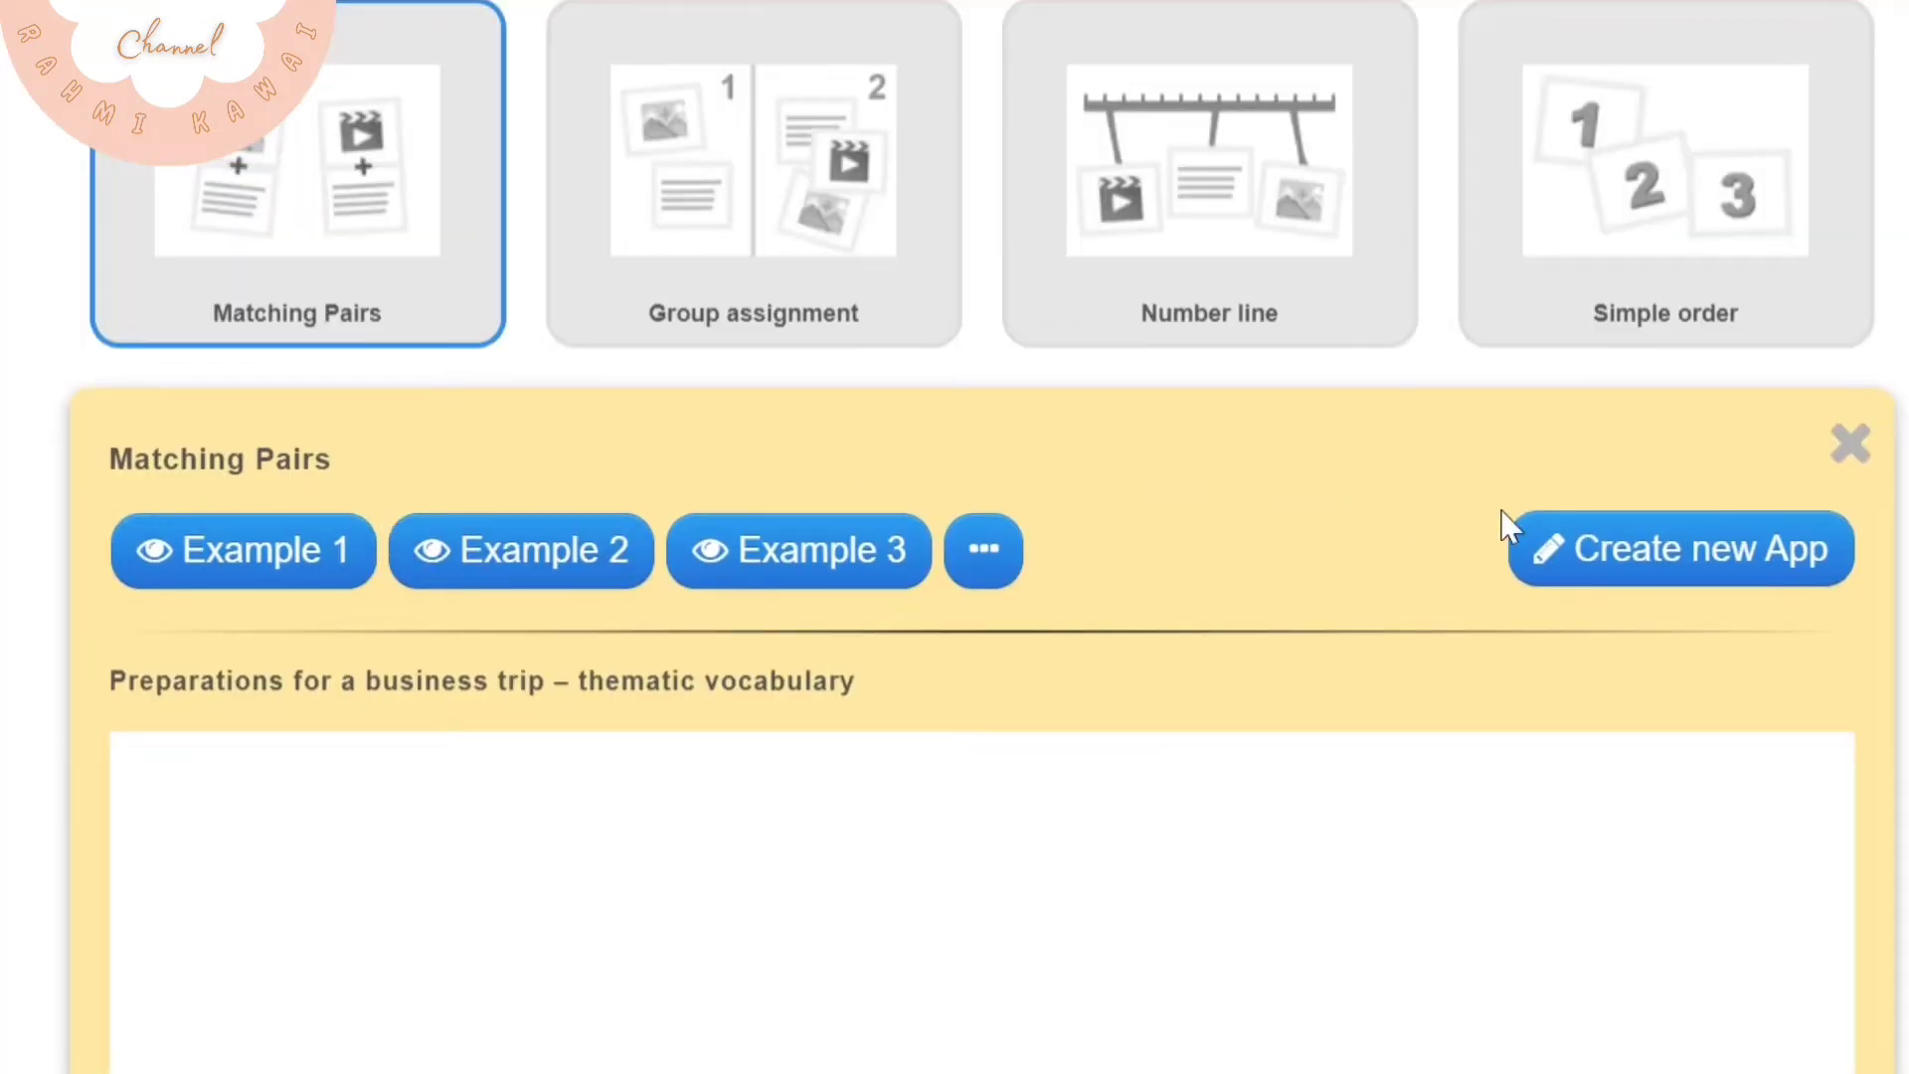
# Create a Matching Pairs app titled "Kelainan Pada Tulang" with the task description "Cocokan gambar dengan nama kelainan tulangnya"
pyautogui.click(1616, 542)
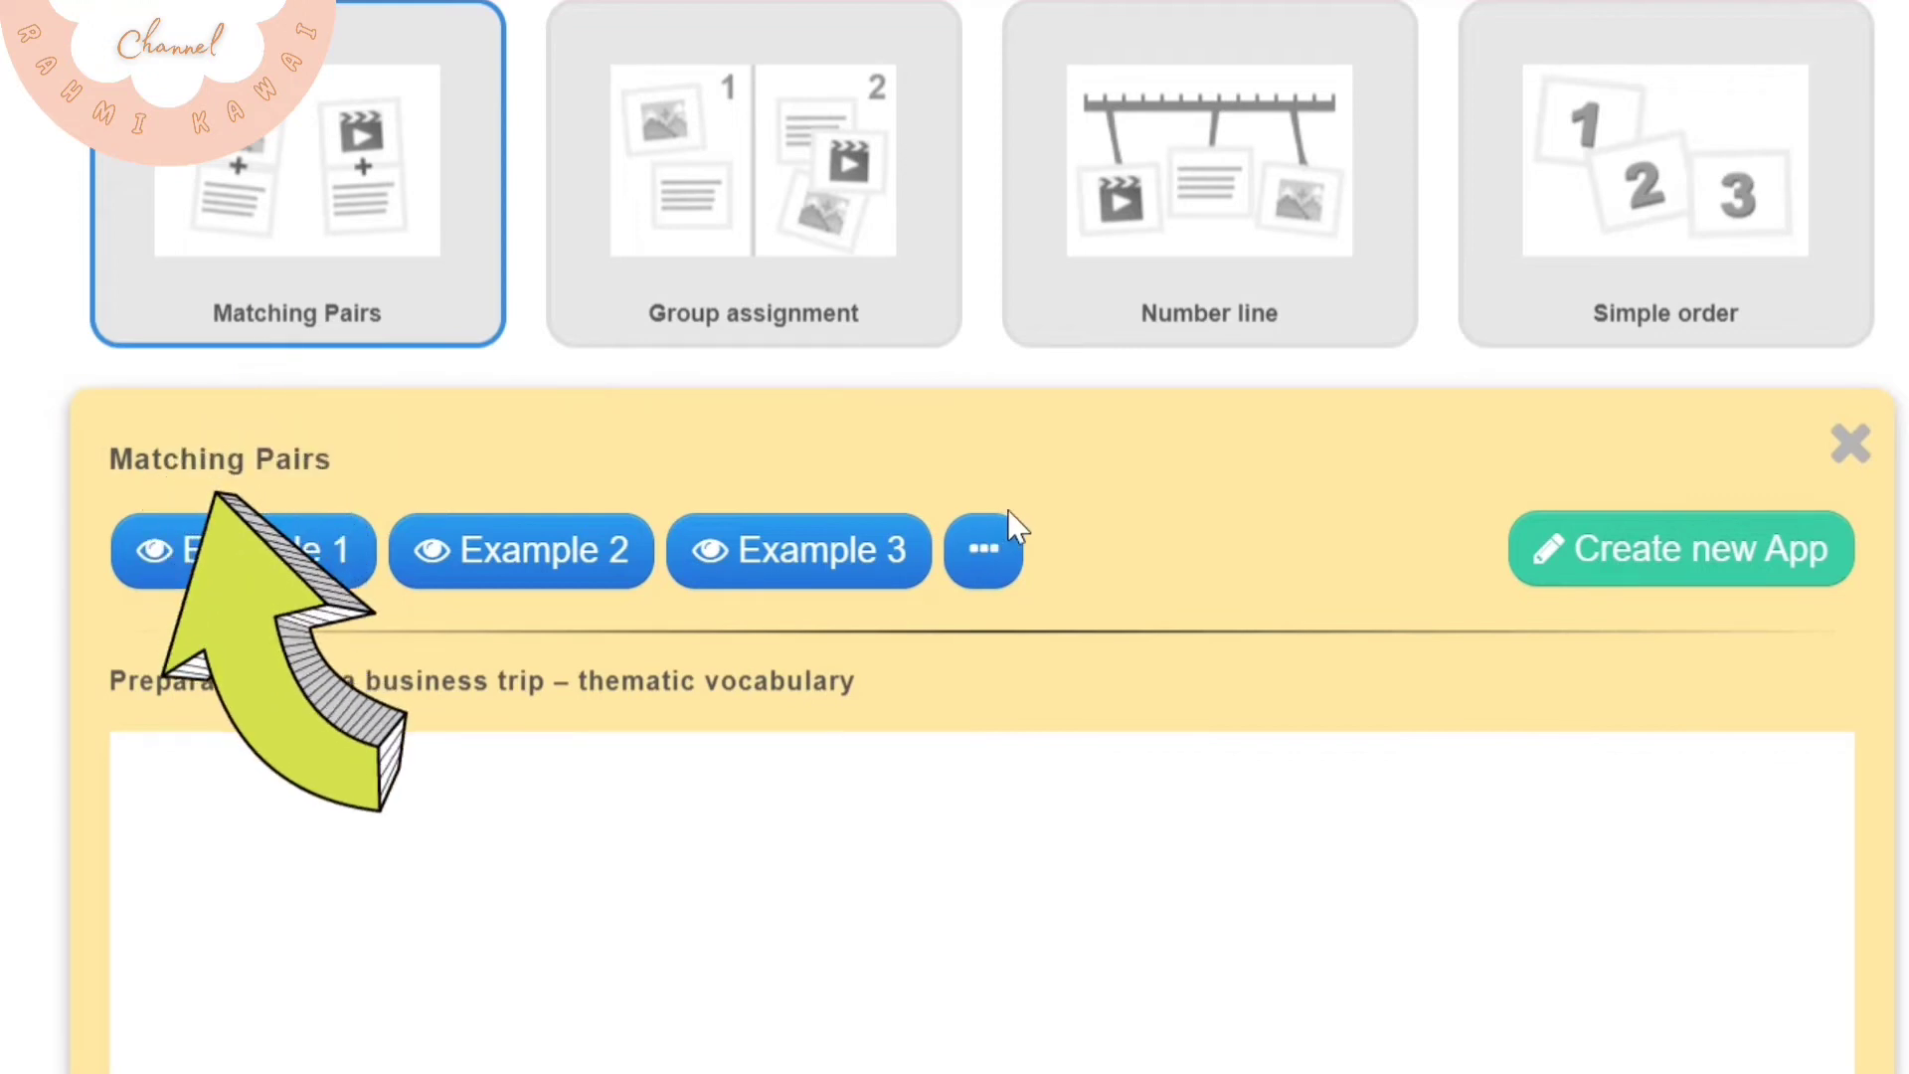
pyautogui.click(994, 537)
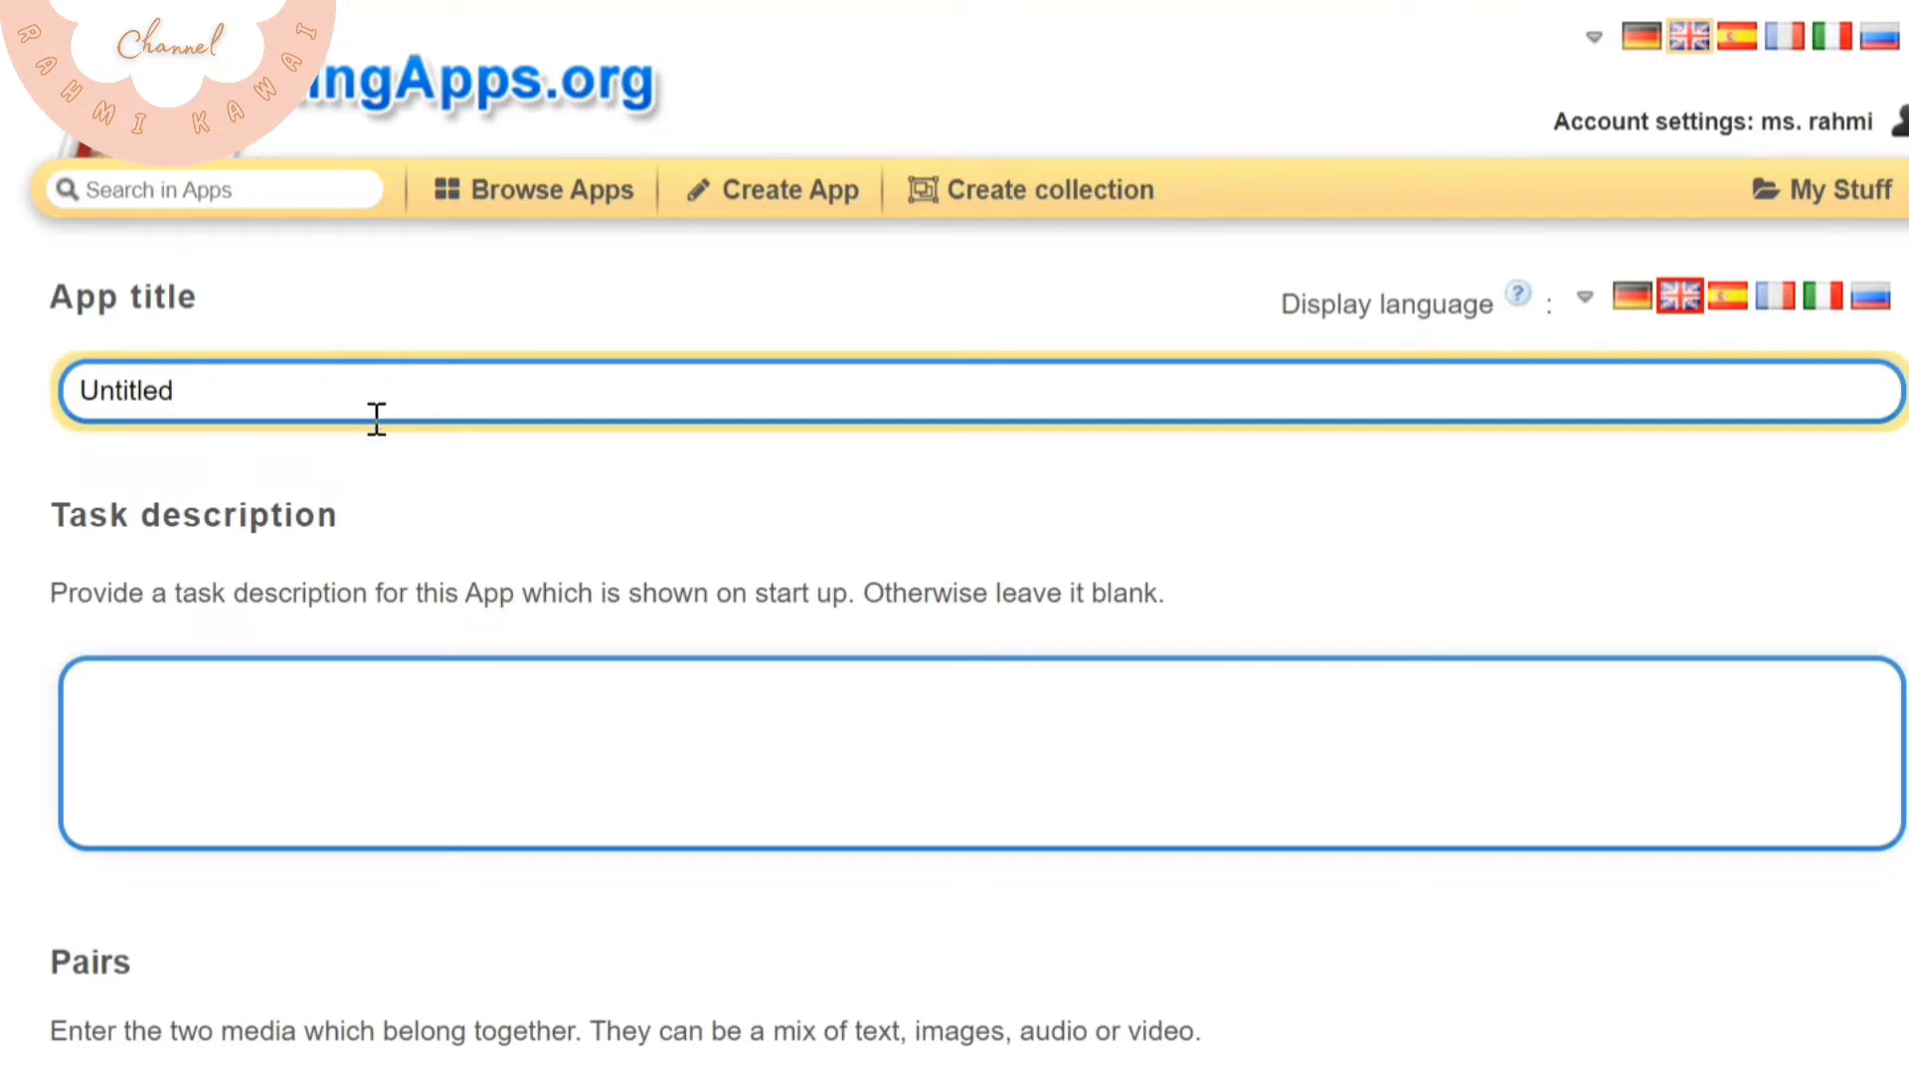
pyautogui.write('Penyakit')
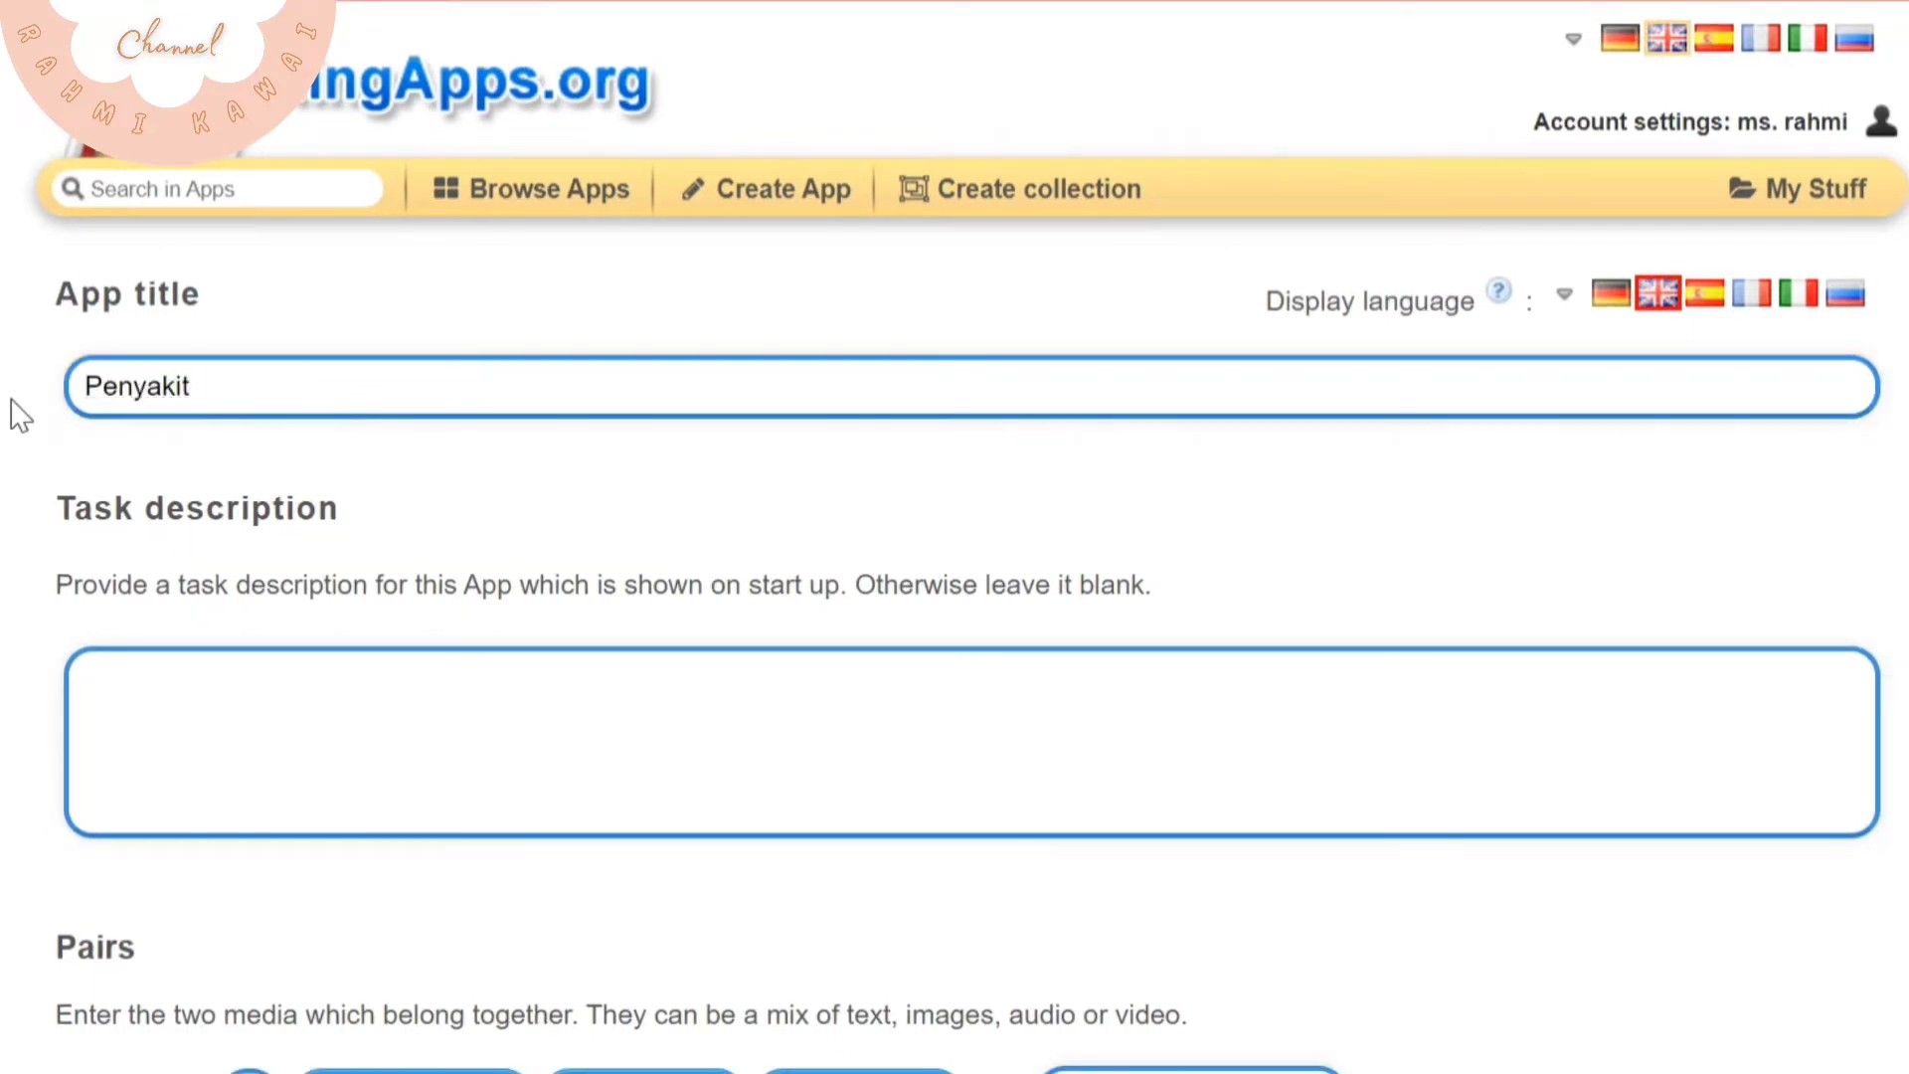
pyautogui.hotkey('ctrl', 'a')
pyautogui.press('BackSpace')
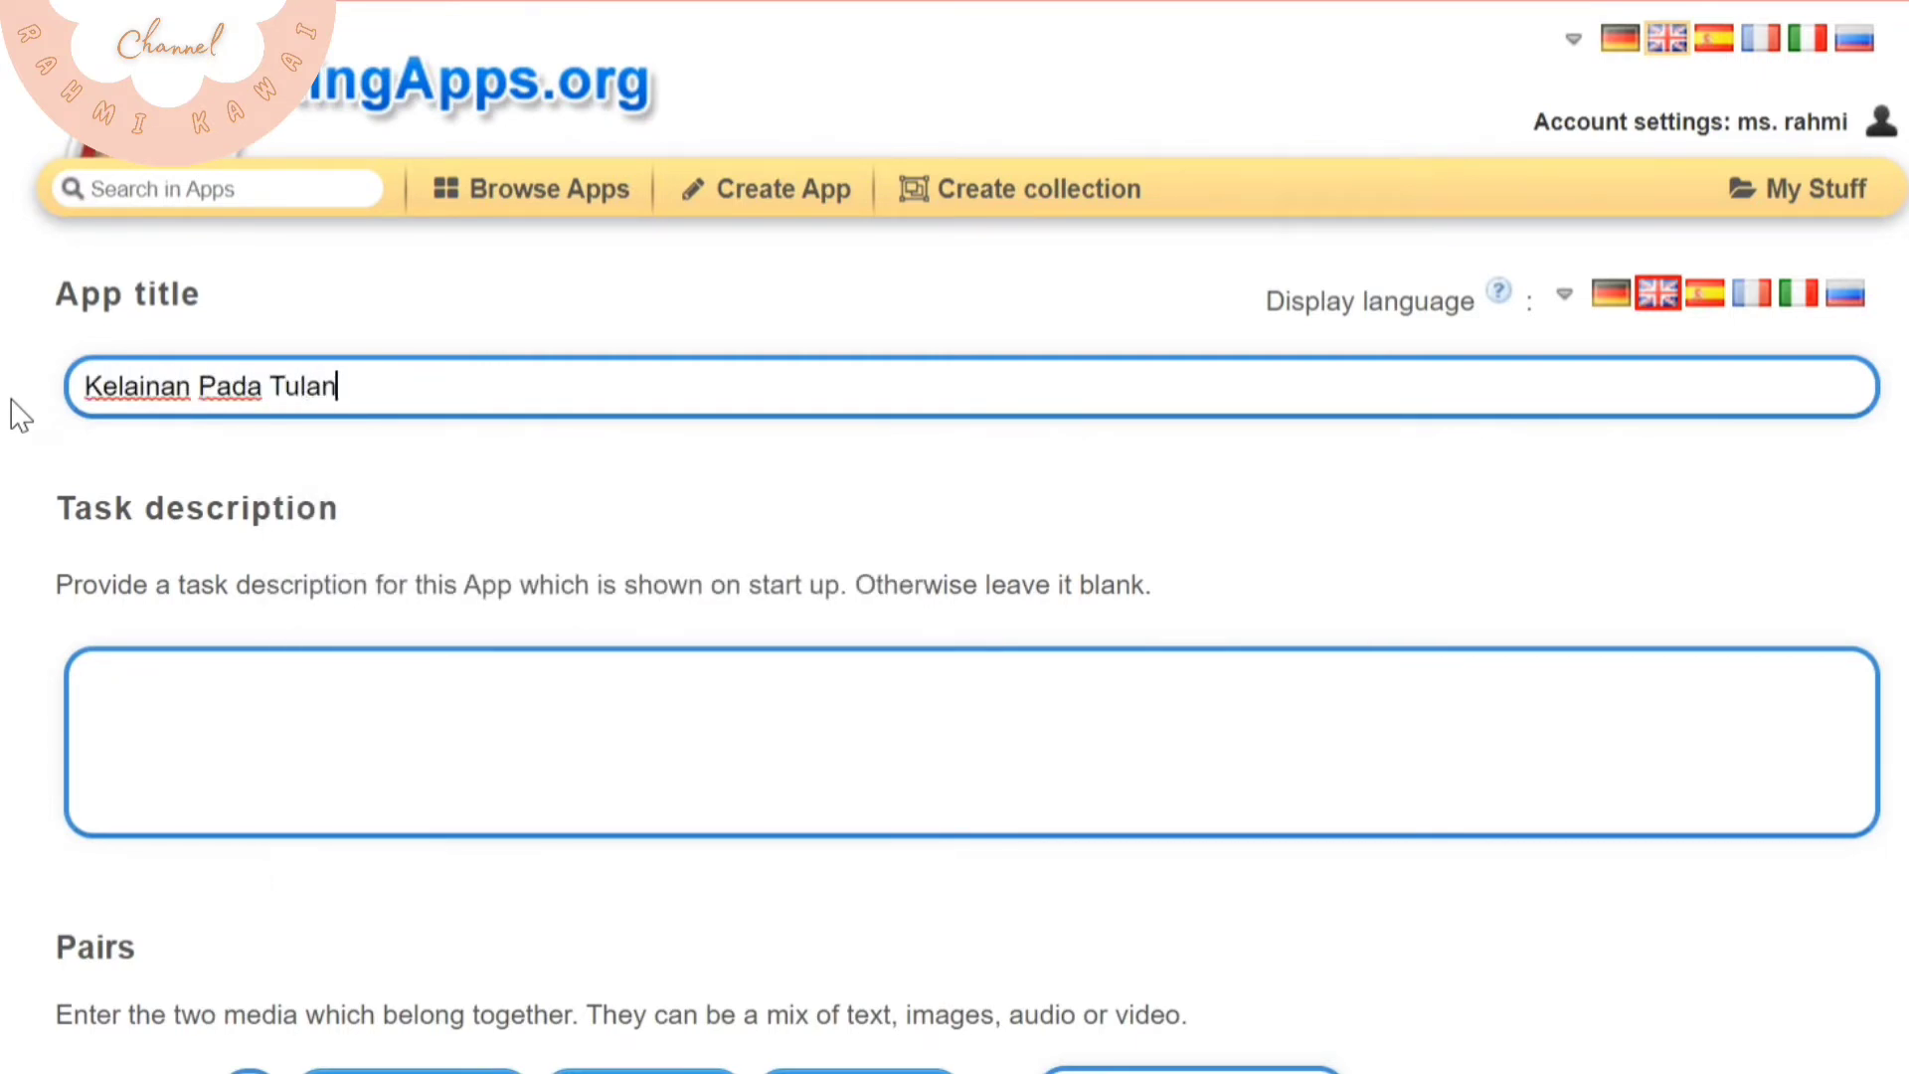
pyautogui.click(177, 787)
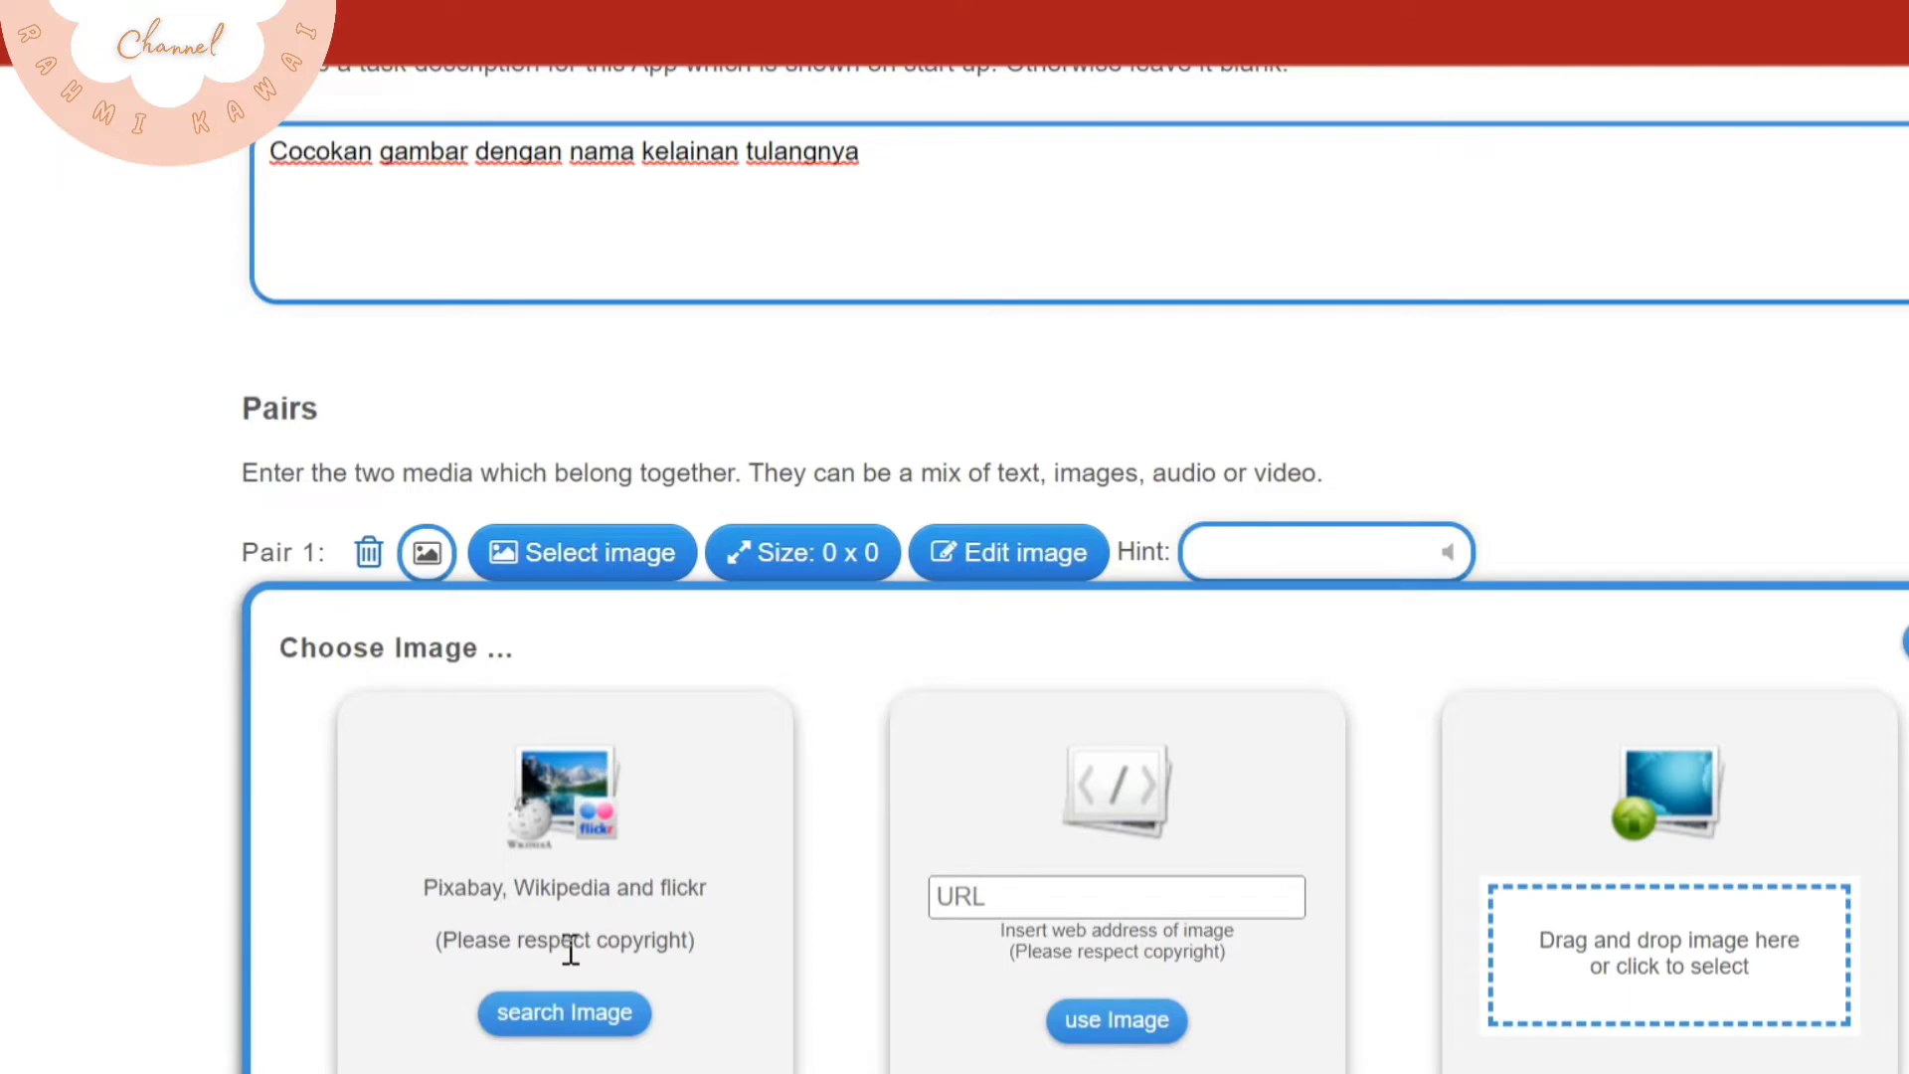
# Fill pair 1 with the kifosis.JPG image from the computer and the matching text "Kifosis"
pyautogui.click(565, 1012)
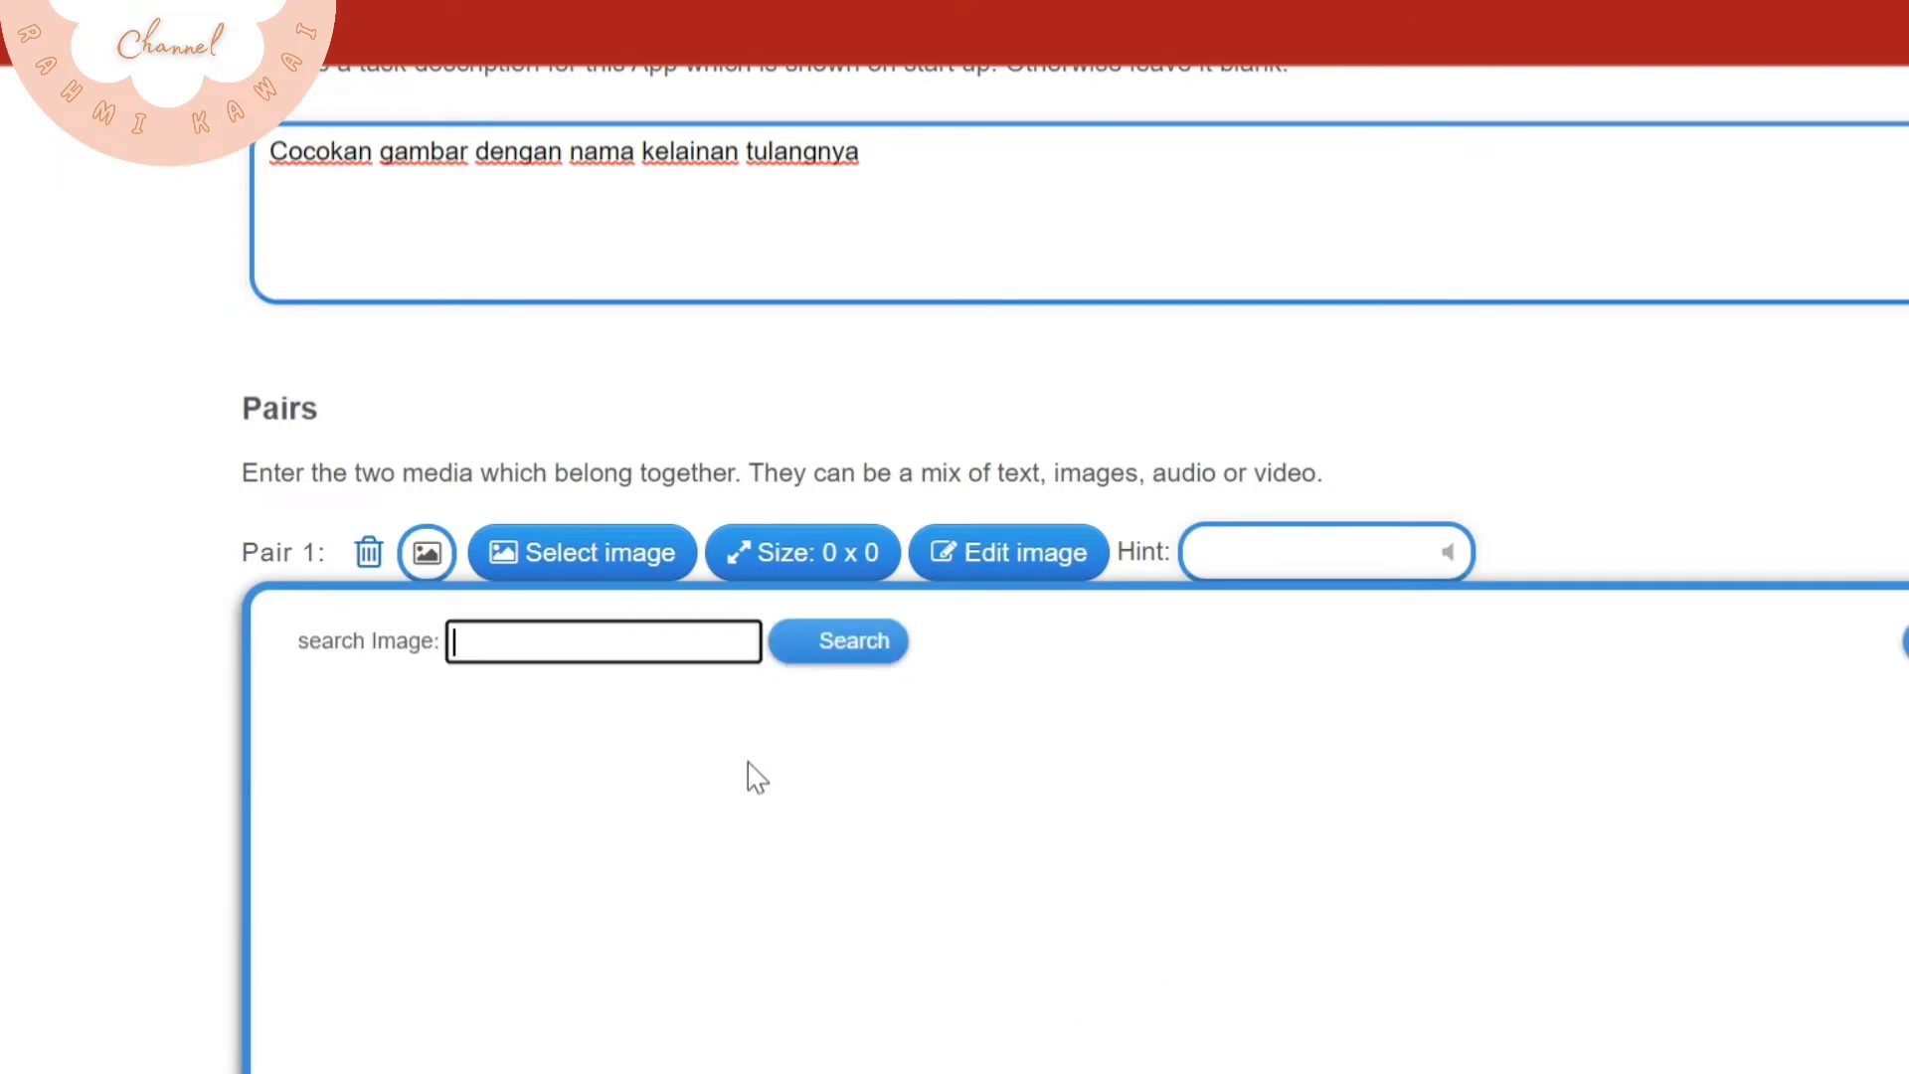
pyautogui.click(669, 651)
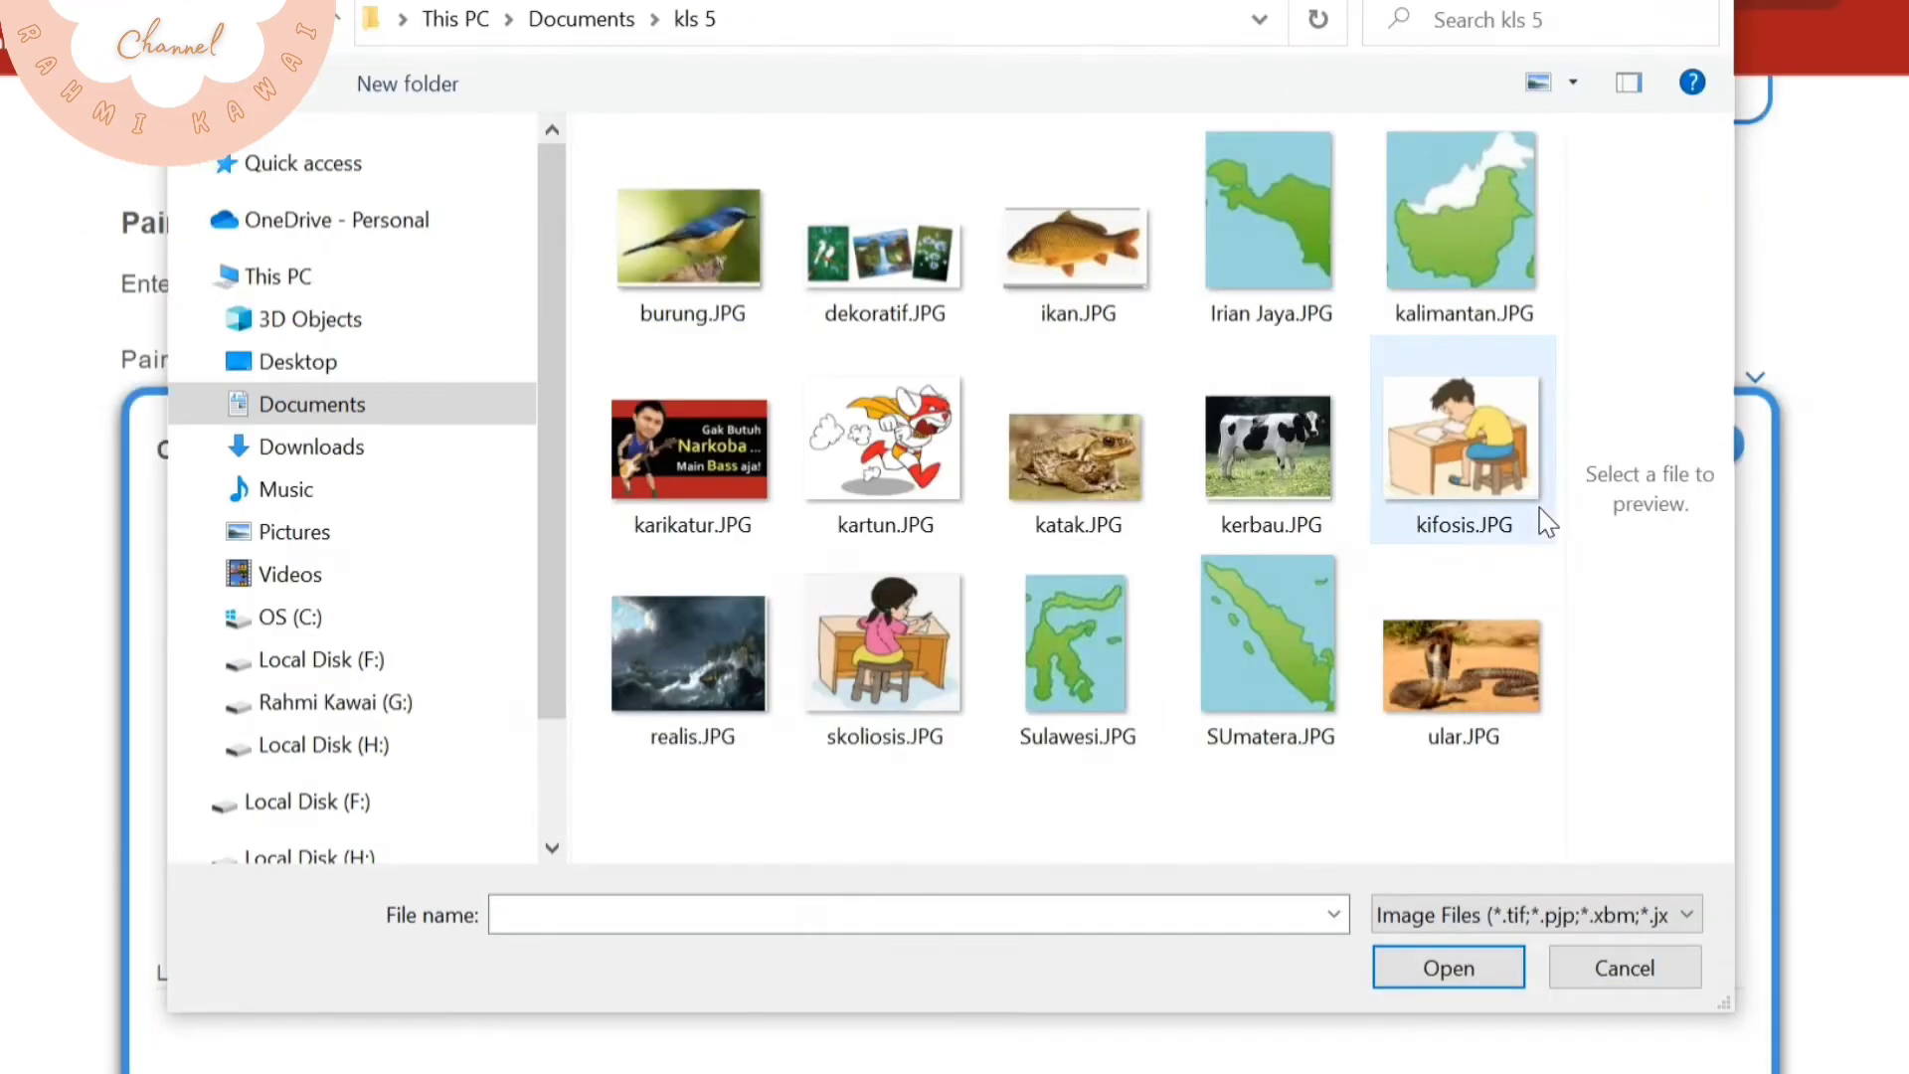
pyautogui.doubleClick(1547, 524)
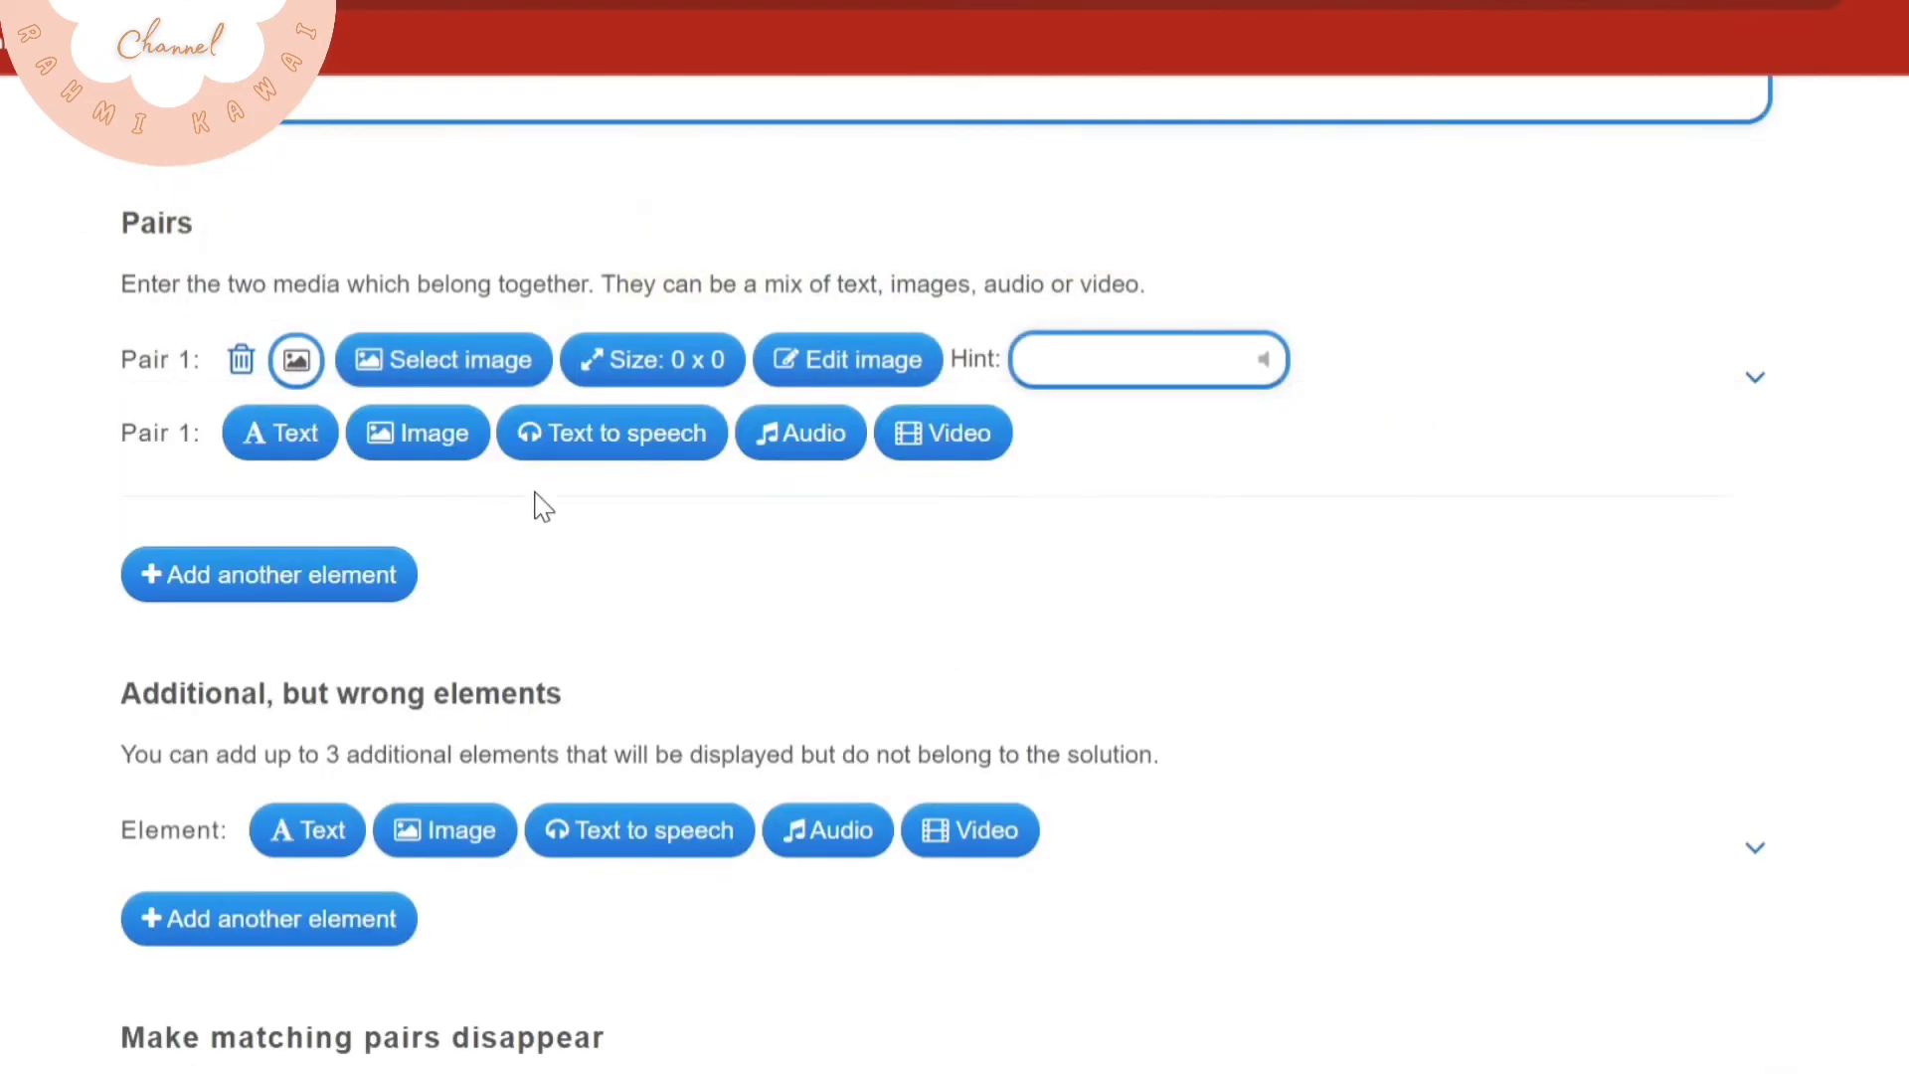
pyautogui.click(282, 432)
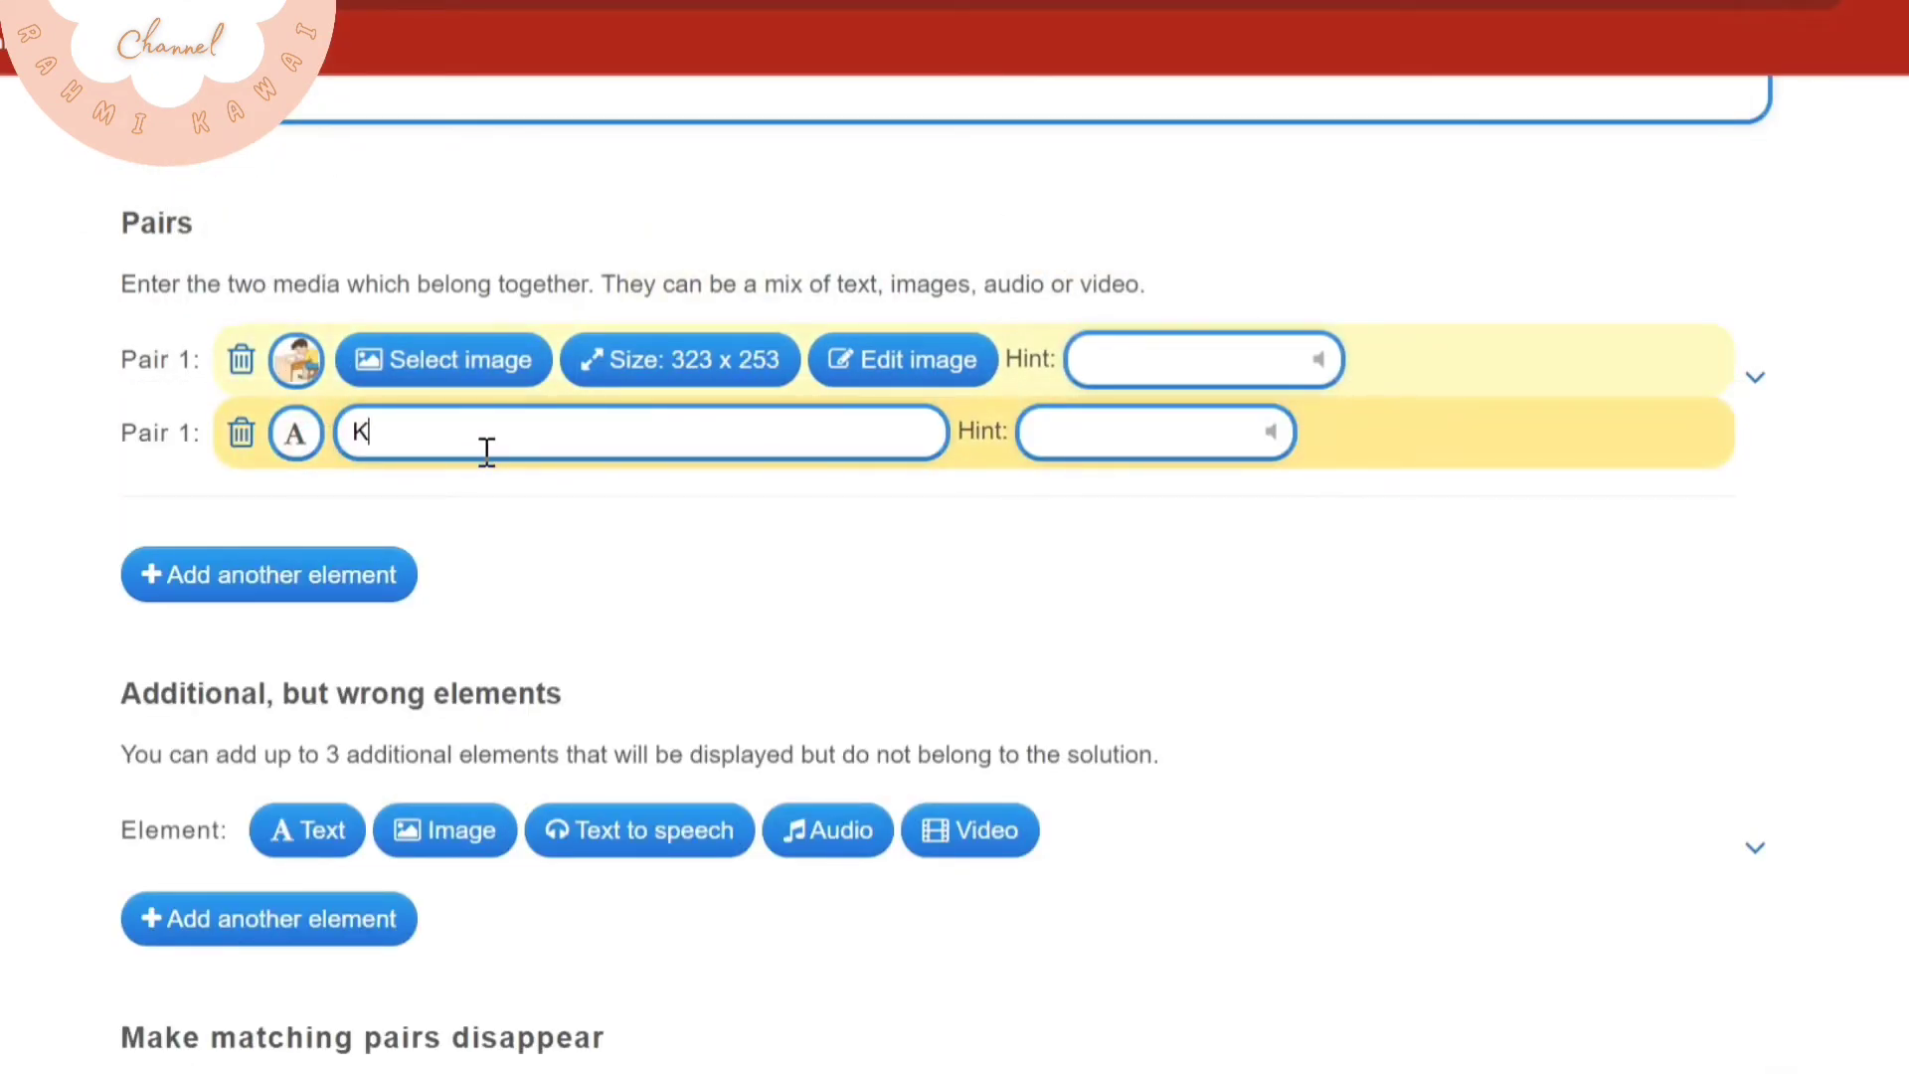
# Add a second pair made of the skoliosis.JPG image and the text "skoliosis"
pyautogui.click(323, 576)
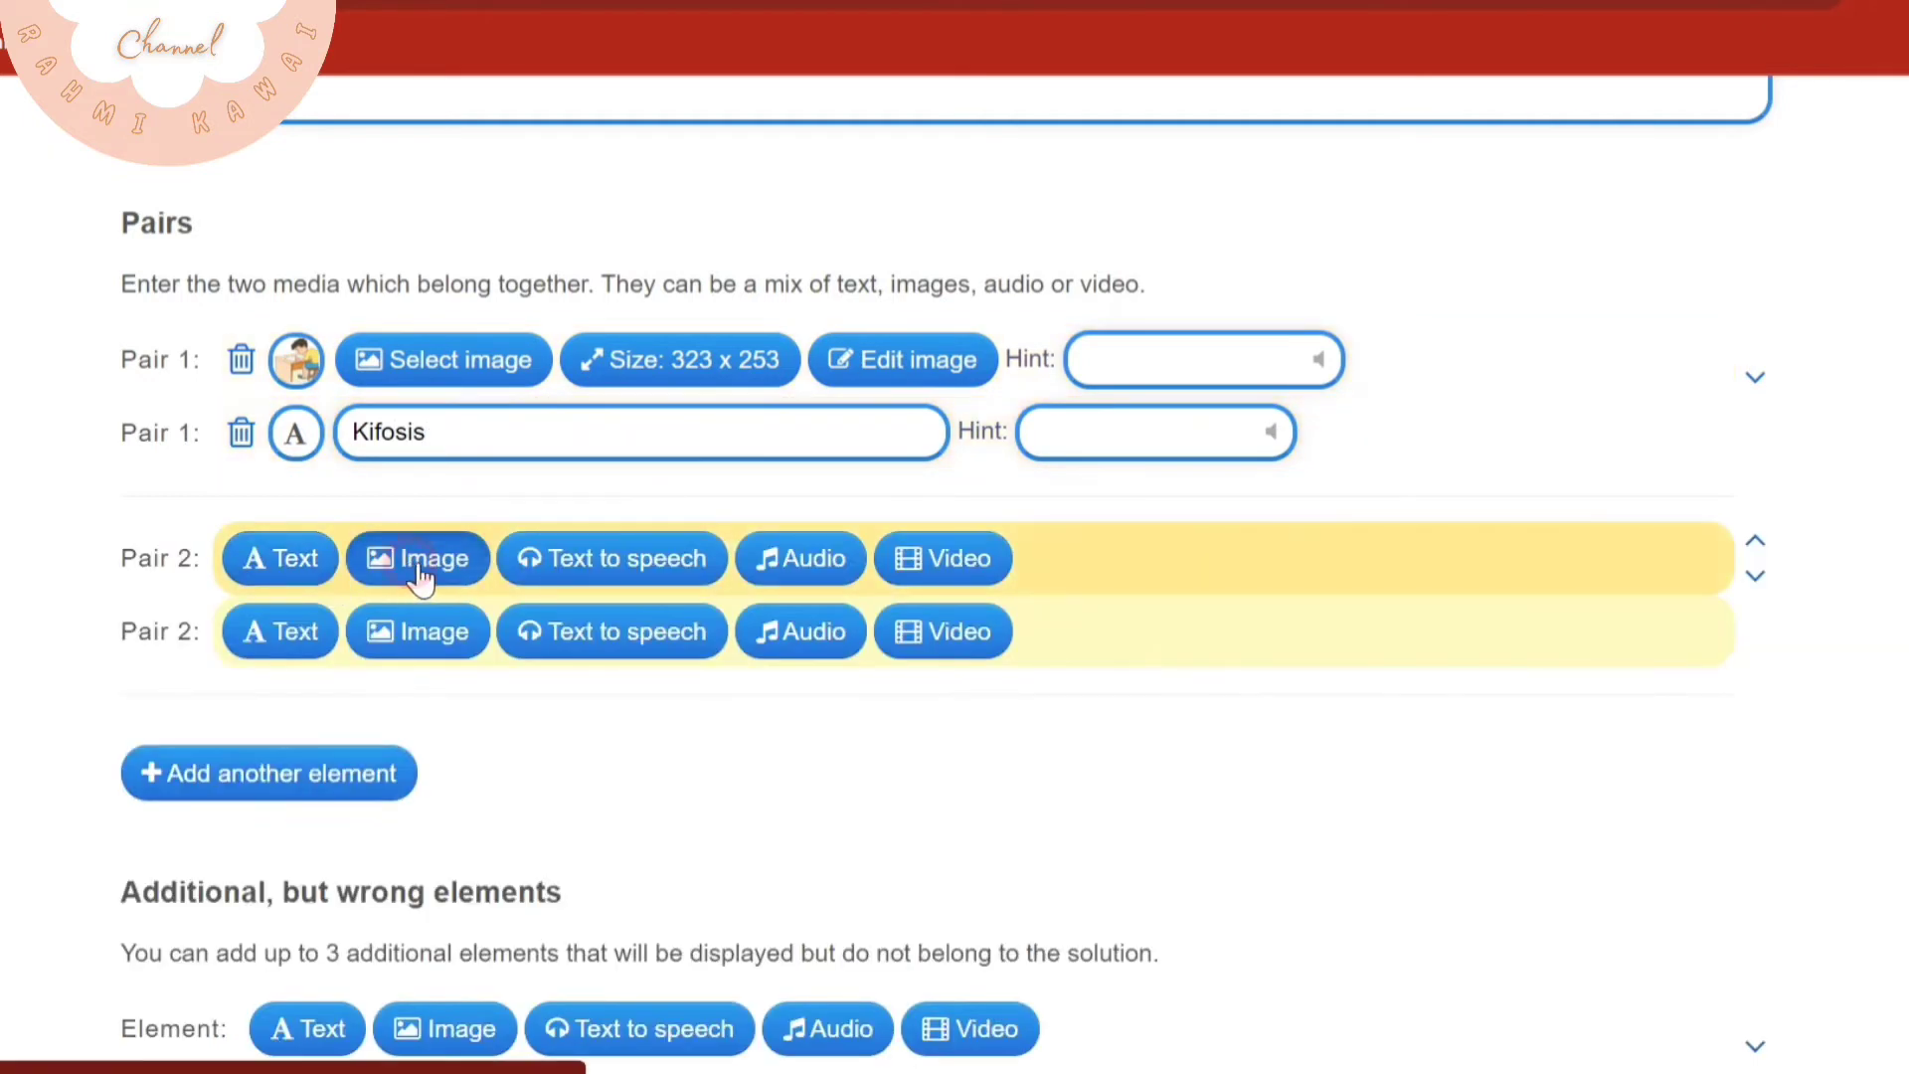
pyautogui.click(427, 562)
pyautogui.click(1401, 920)
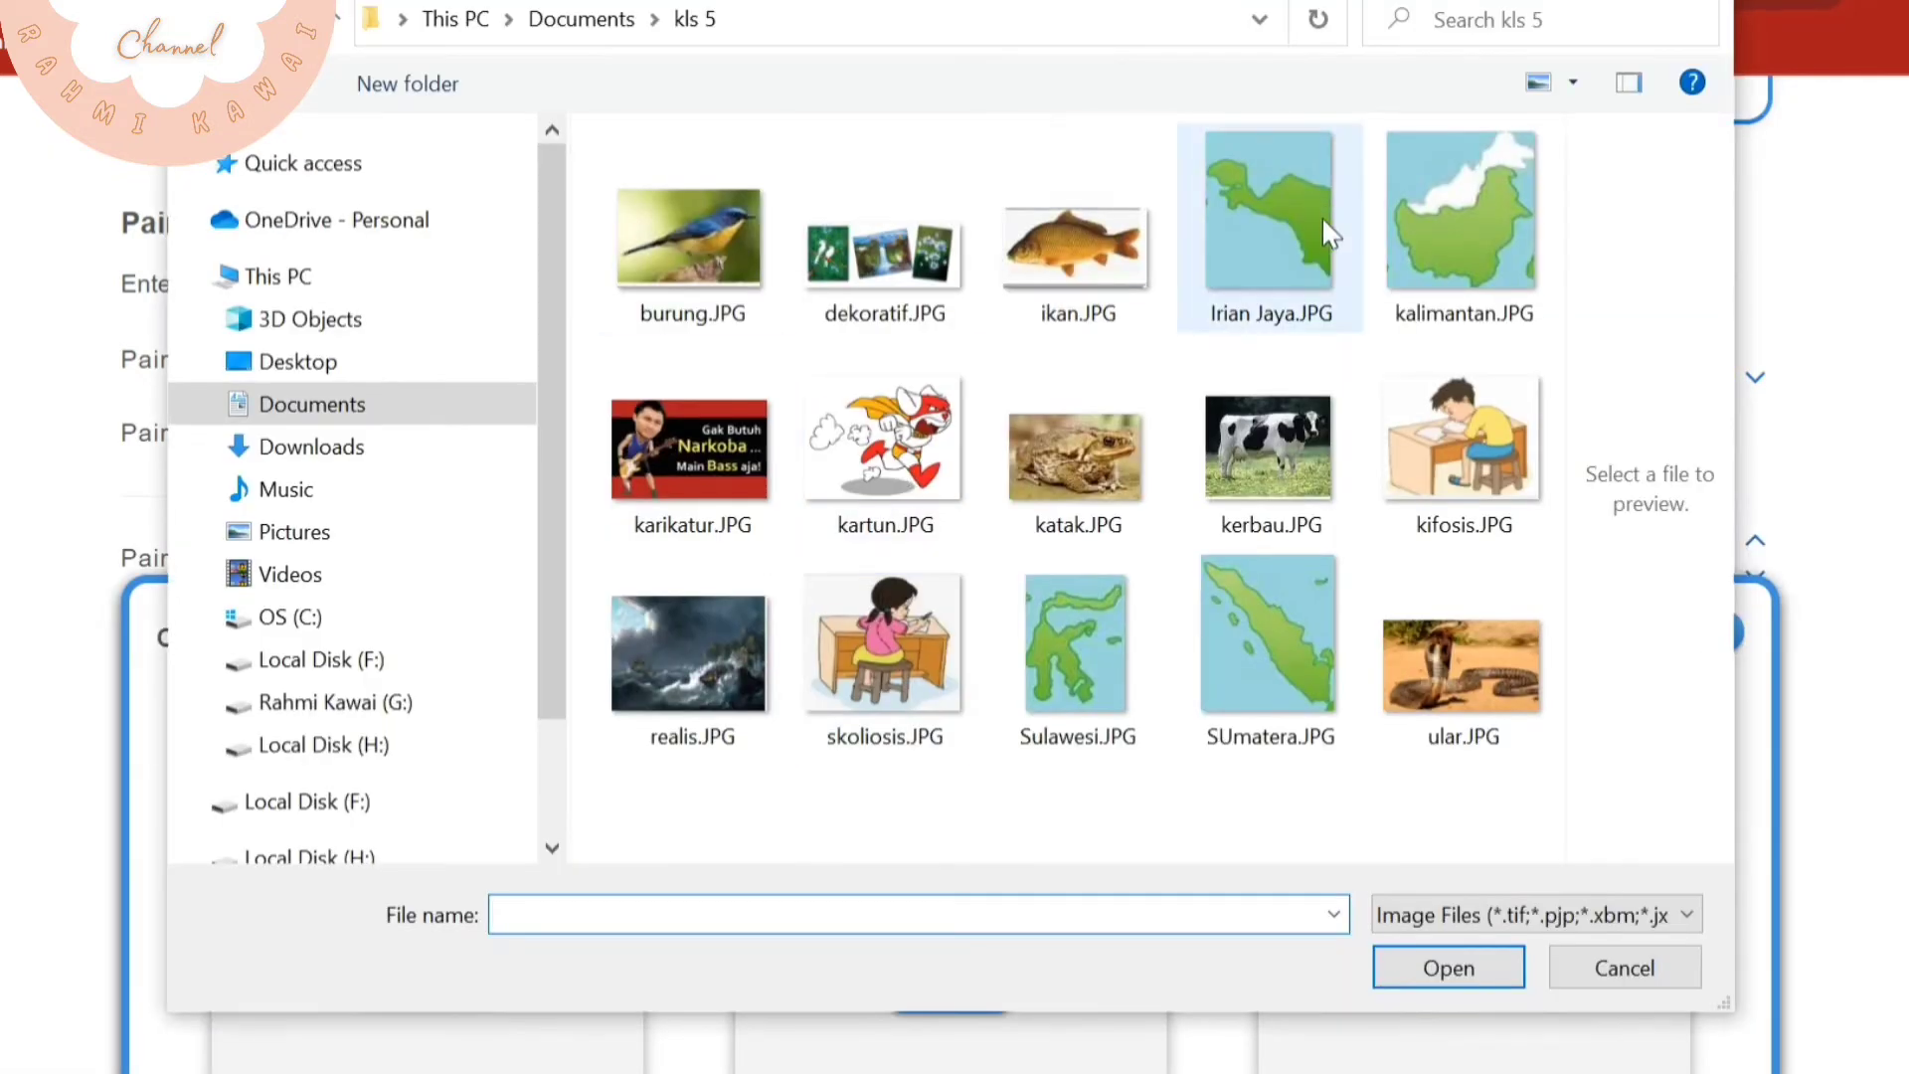
pyautogui.doubleClick(922, 618)
pyautogui.click(298, 630)
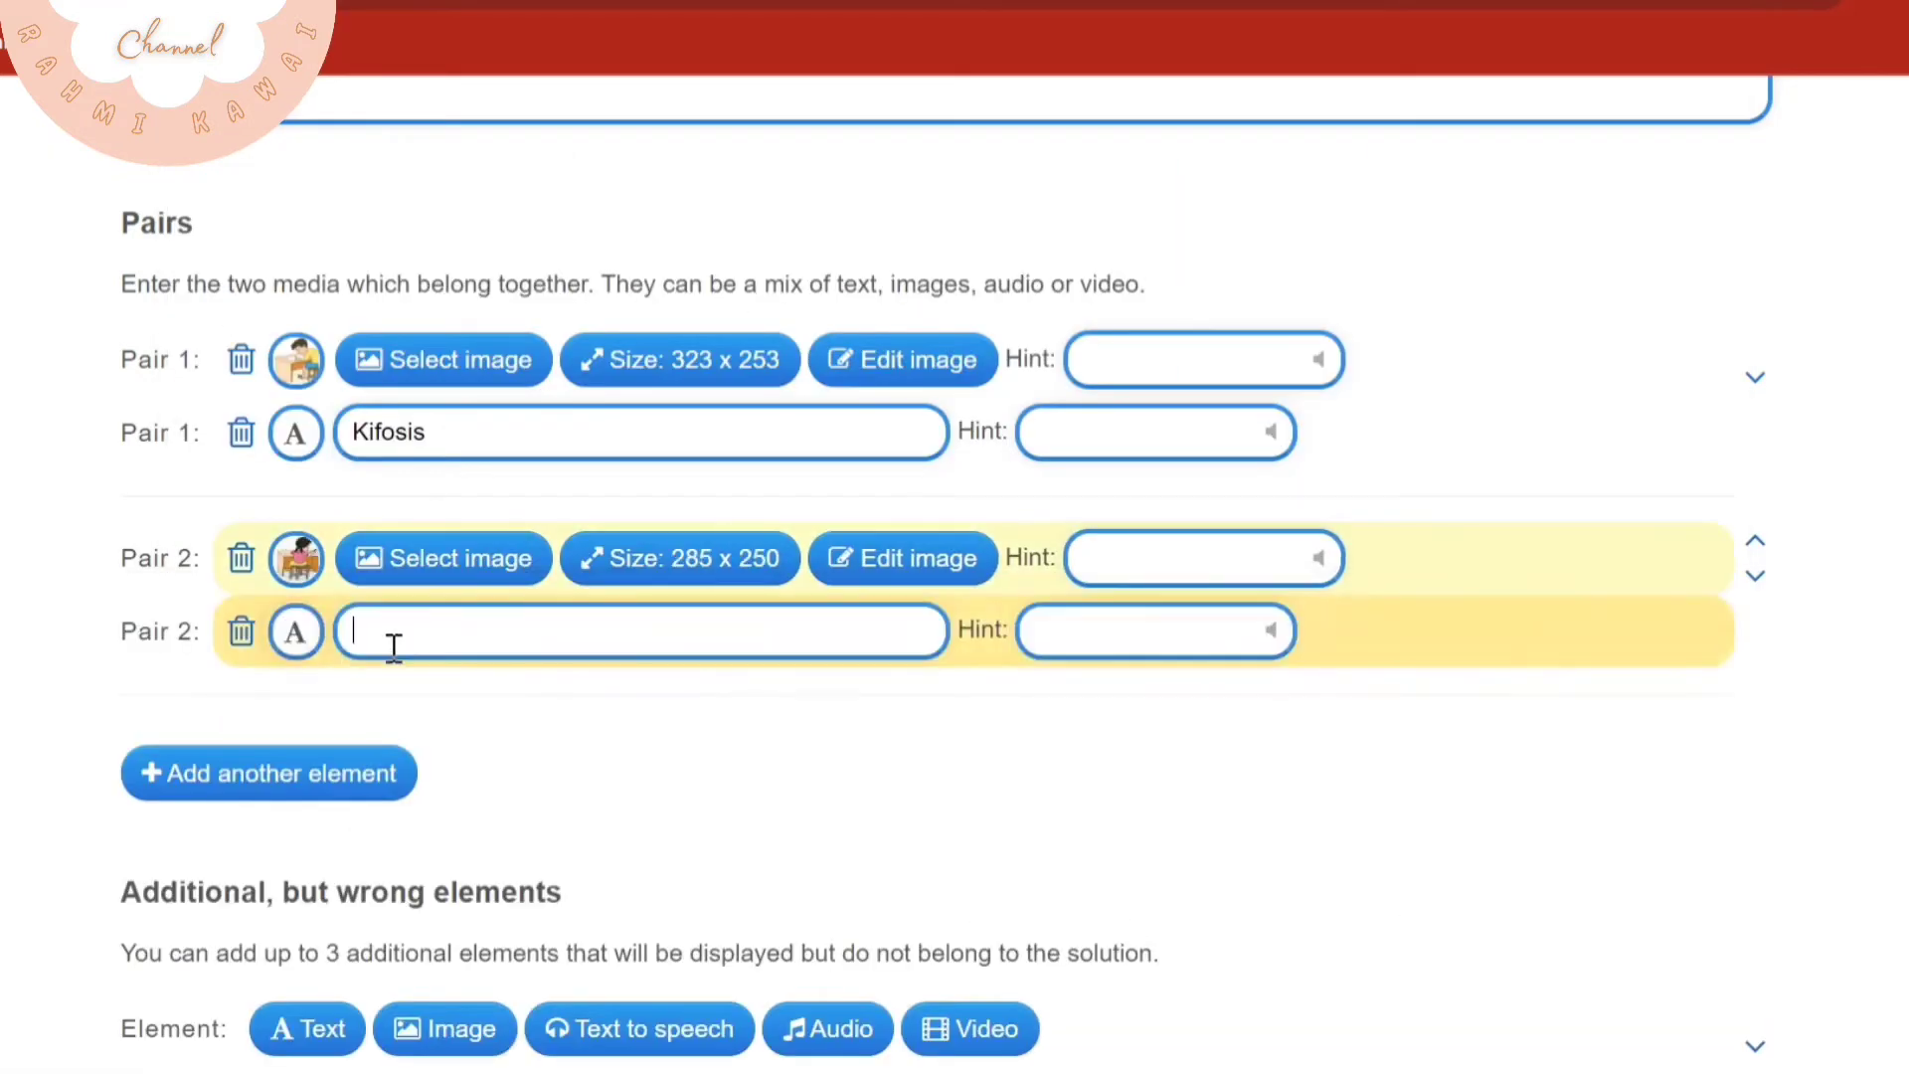
pyautogui.write('skoliosis')
# Replace the feedback text with "Selamat kamu berhasil!!"
pyautogui.scroll(-10, 516, 690)
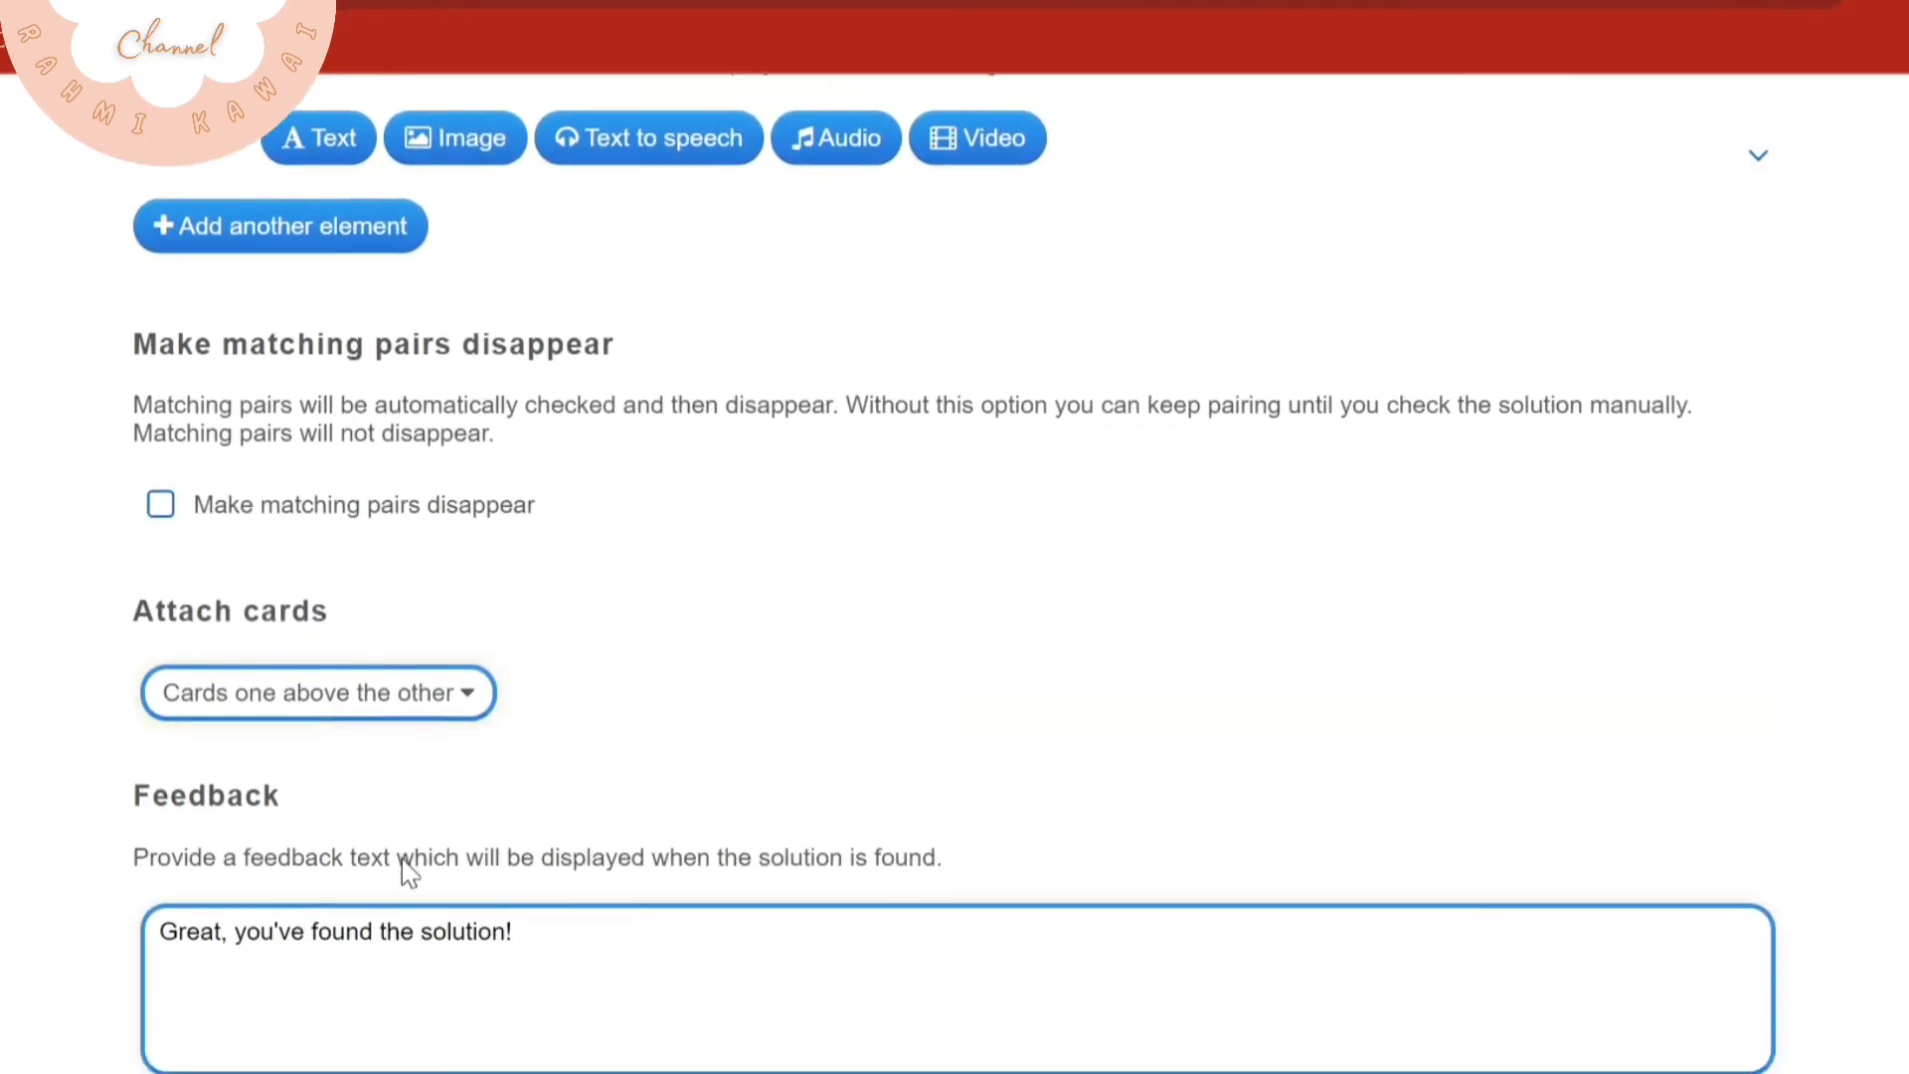
pyautogui.scroll(-2, 408, 872)
pyautogui.moveTo(580, 776); pyautogui.dragTo(94, 765)
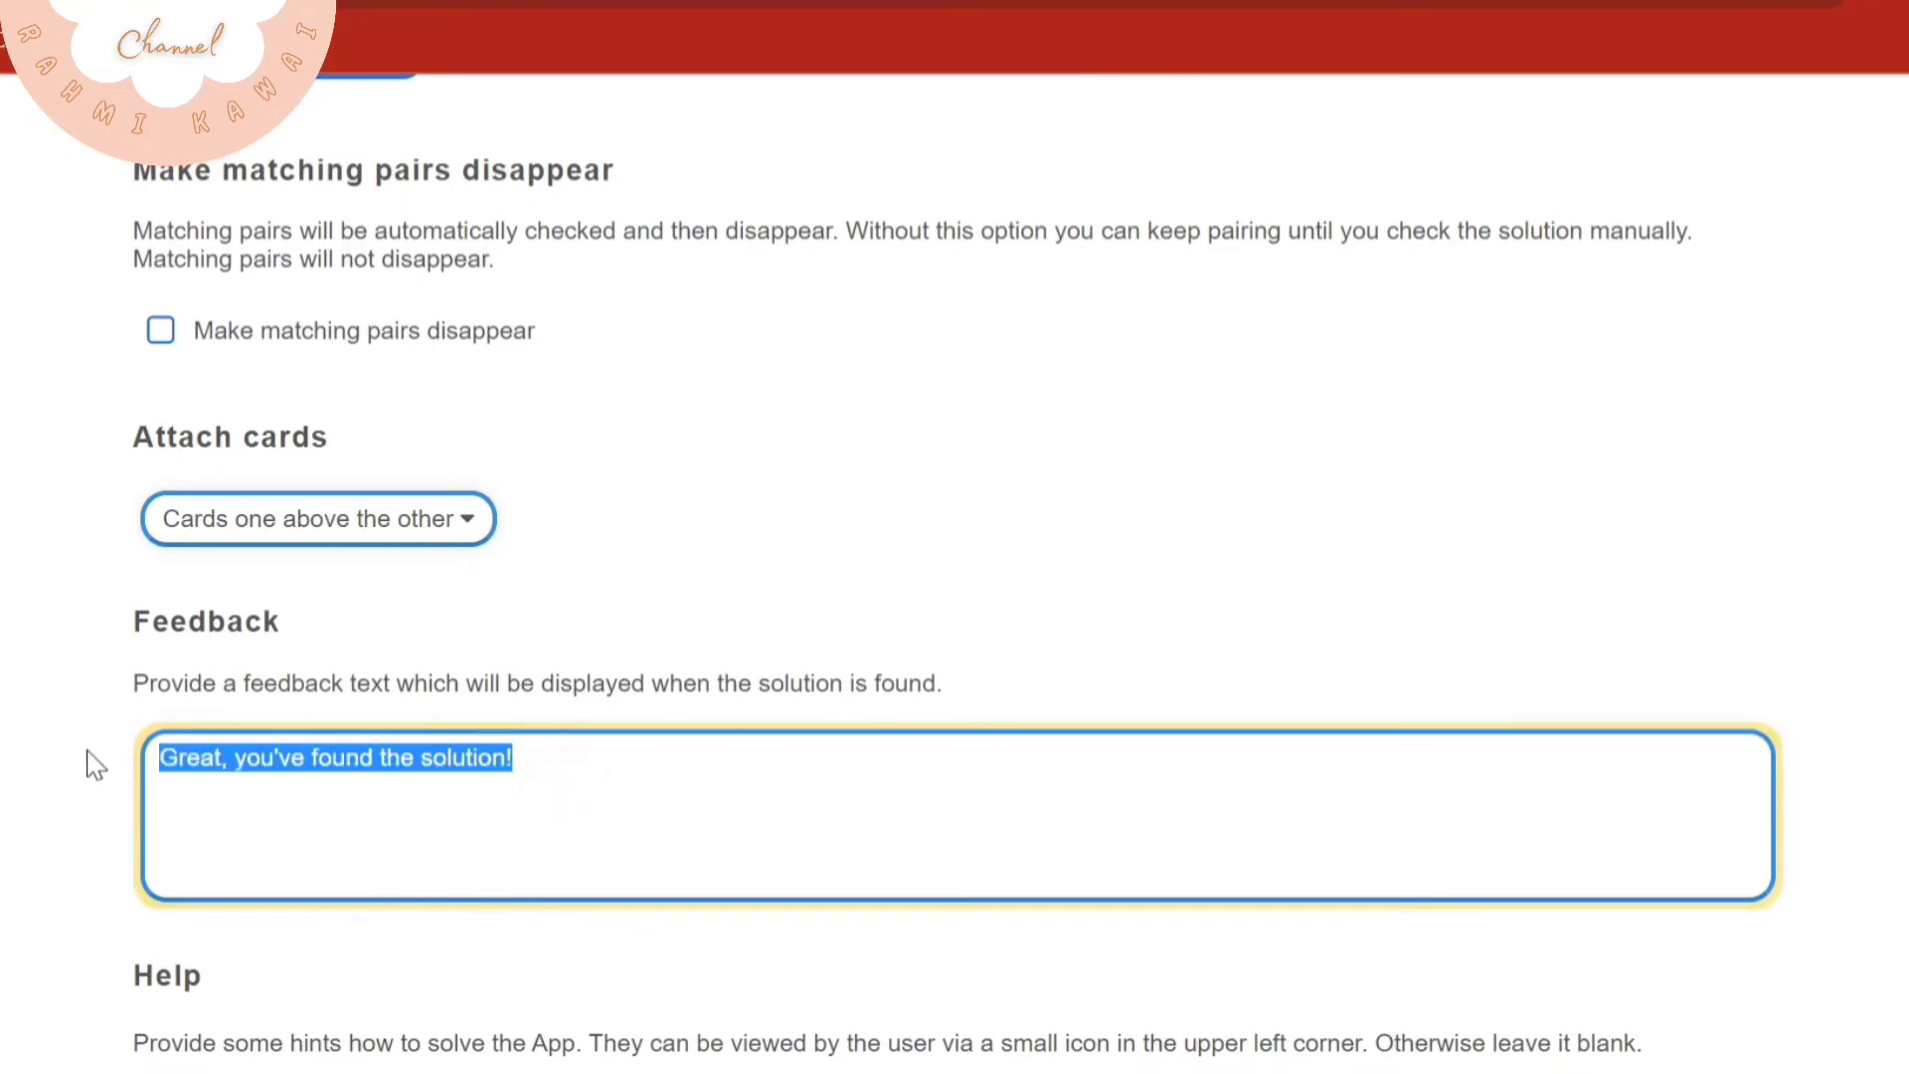
pyautogui.write('Selamat kamu be')
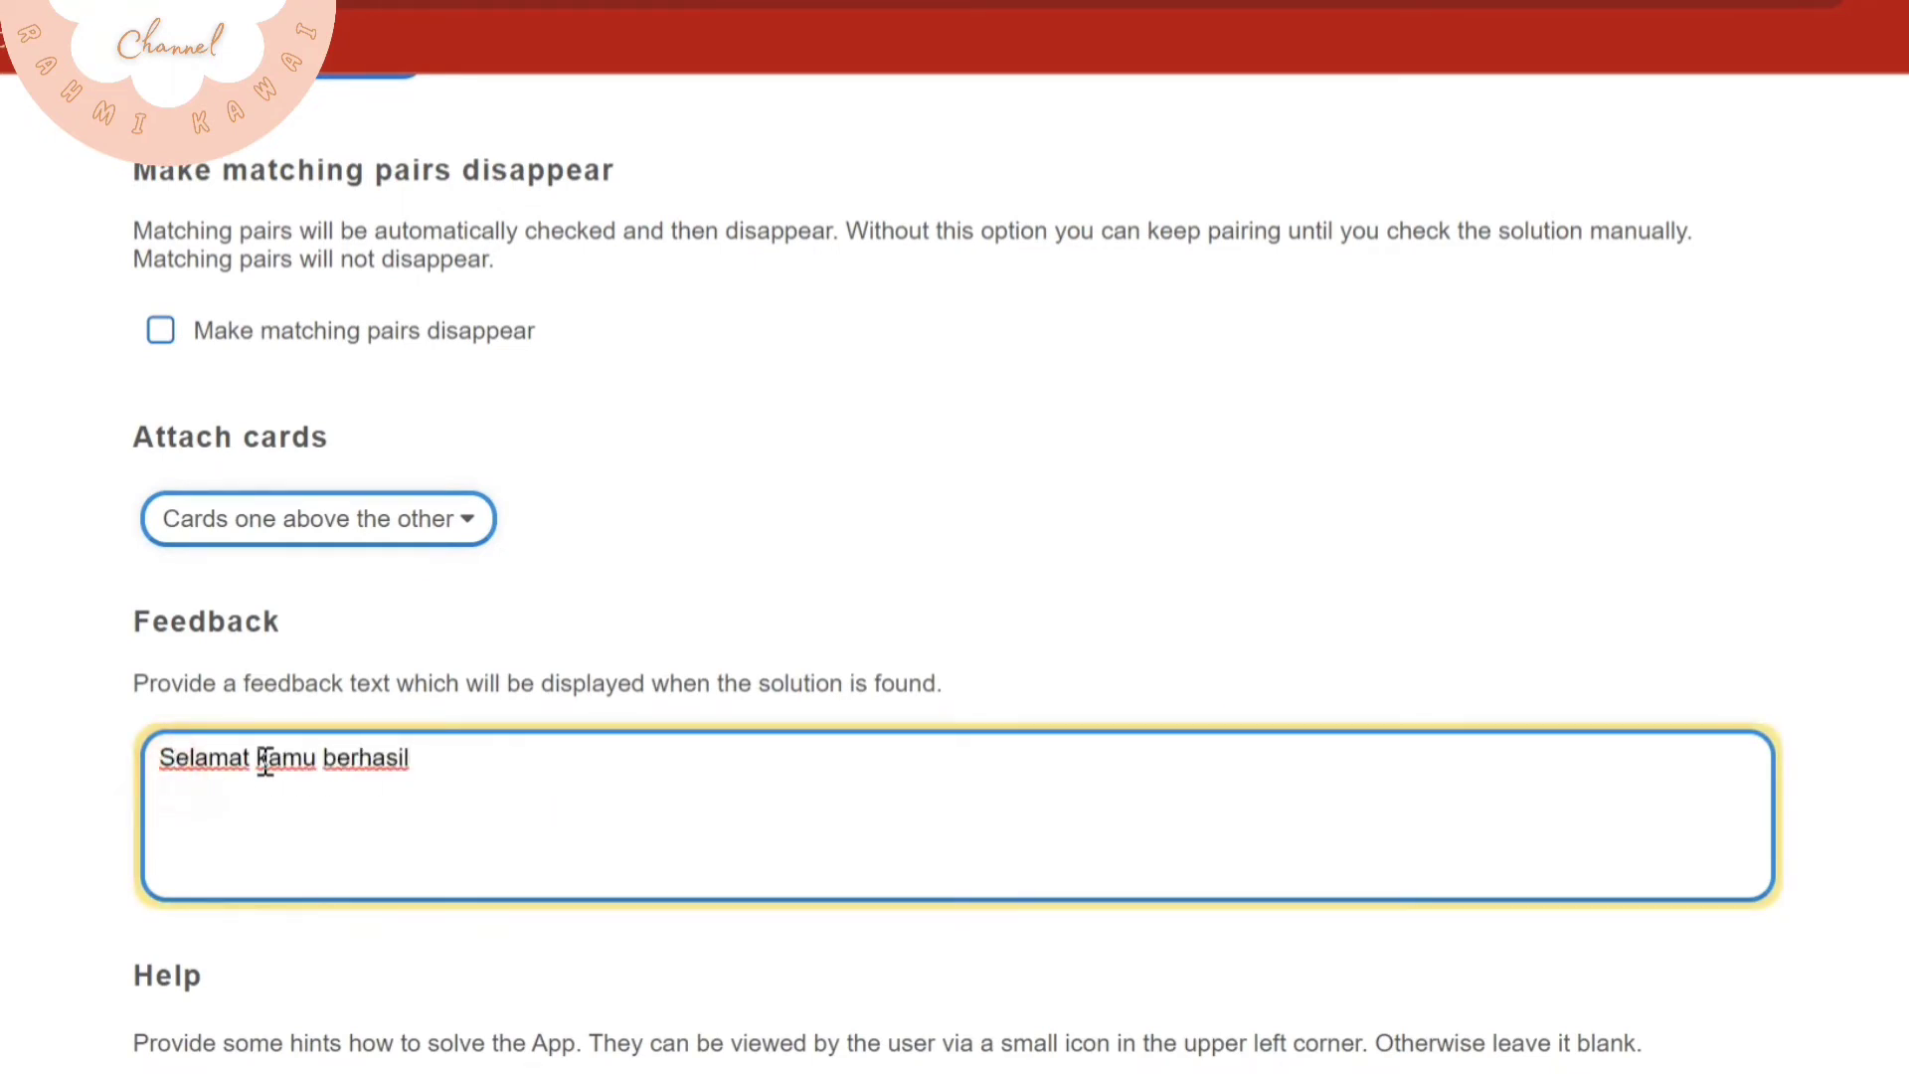
pyautogui.write('rhasil!!')
# Finish the setup to preview the matching exercise and dismiss its task description
pyautogui.scroll(-5, 696, 755)
pyautogui.click(1710, 907)
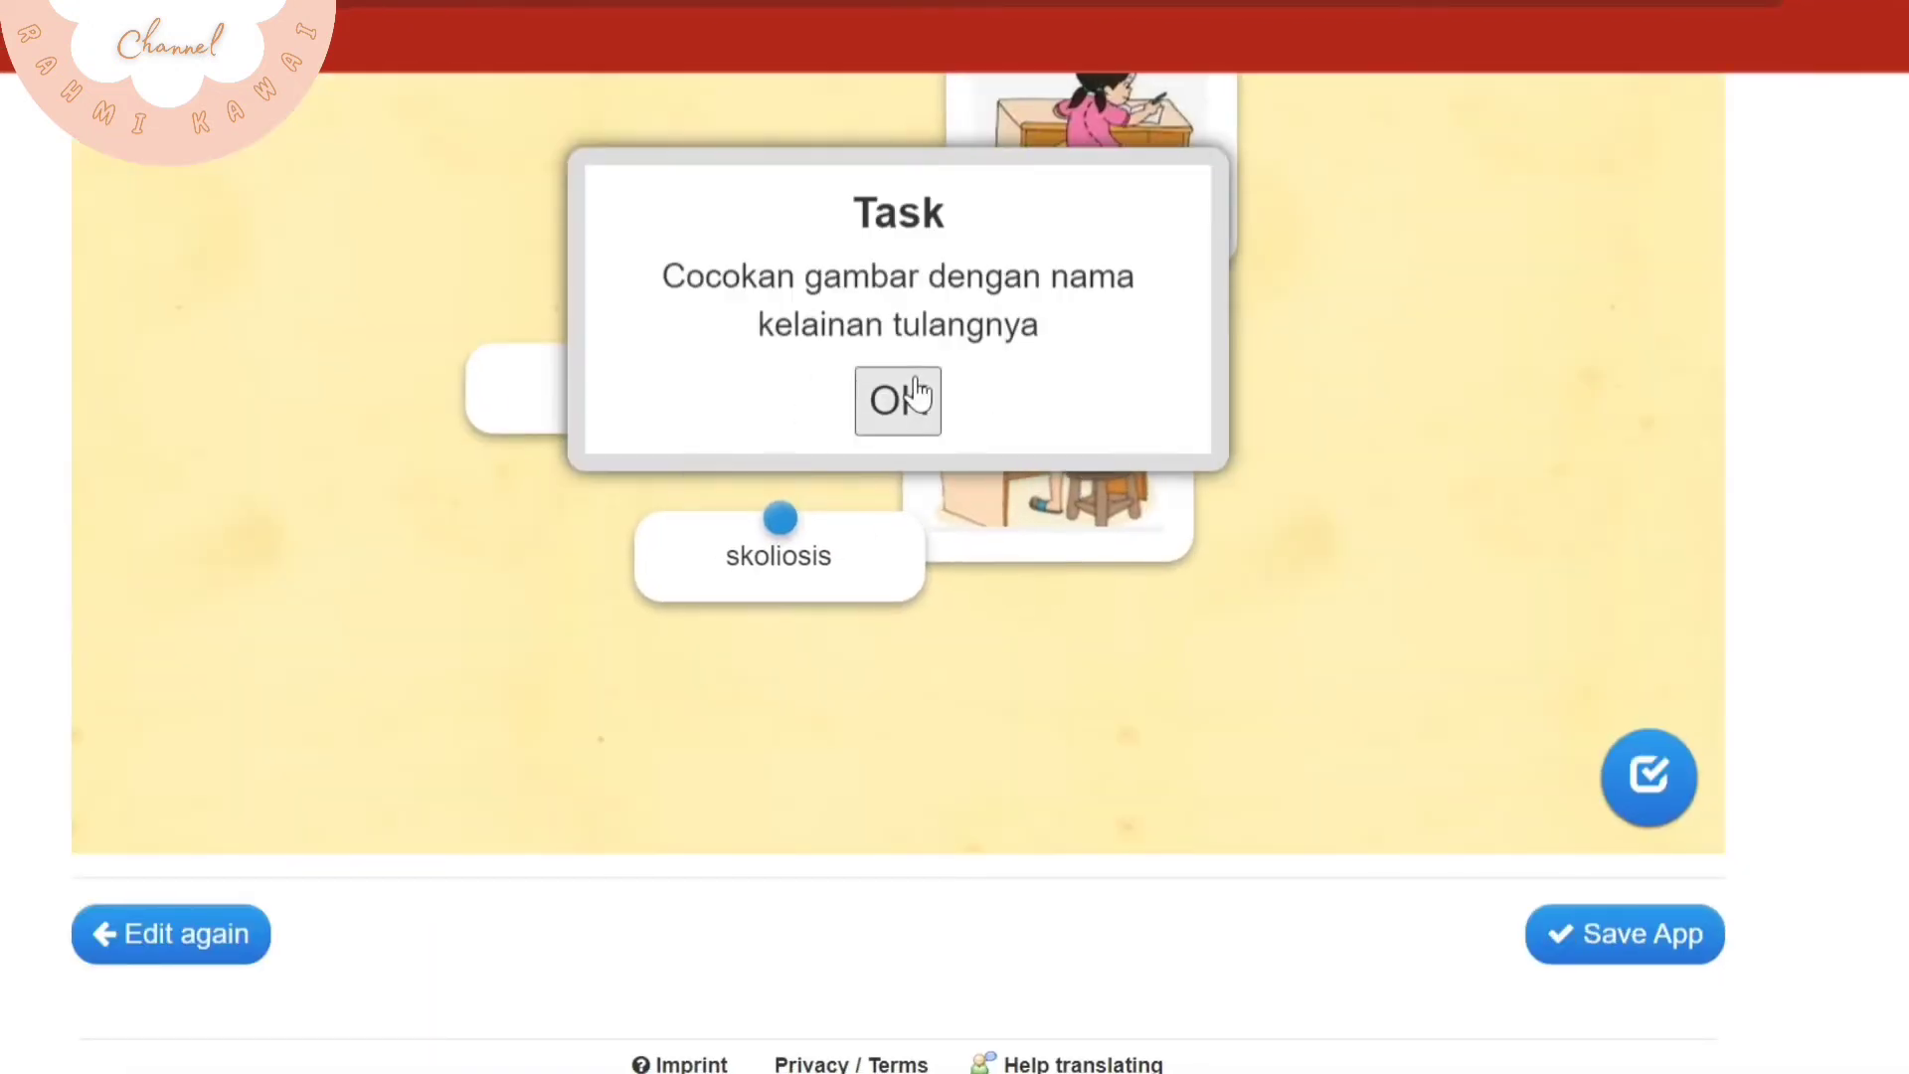
pyautogui.click(906, 394)
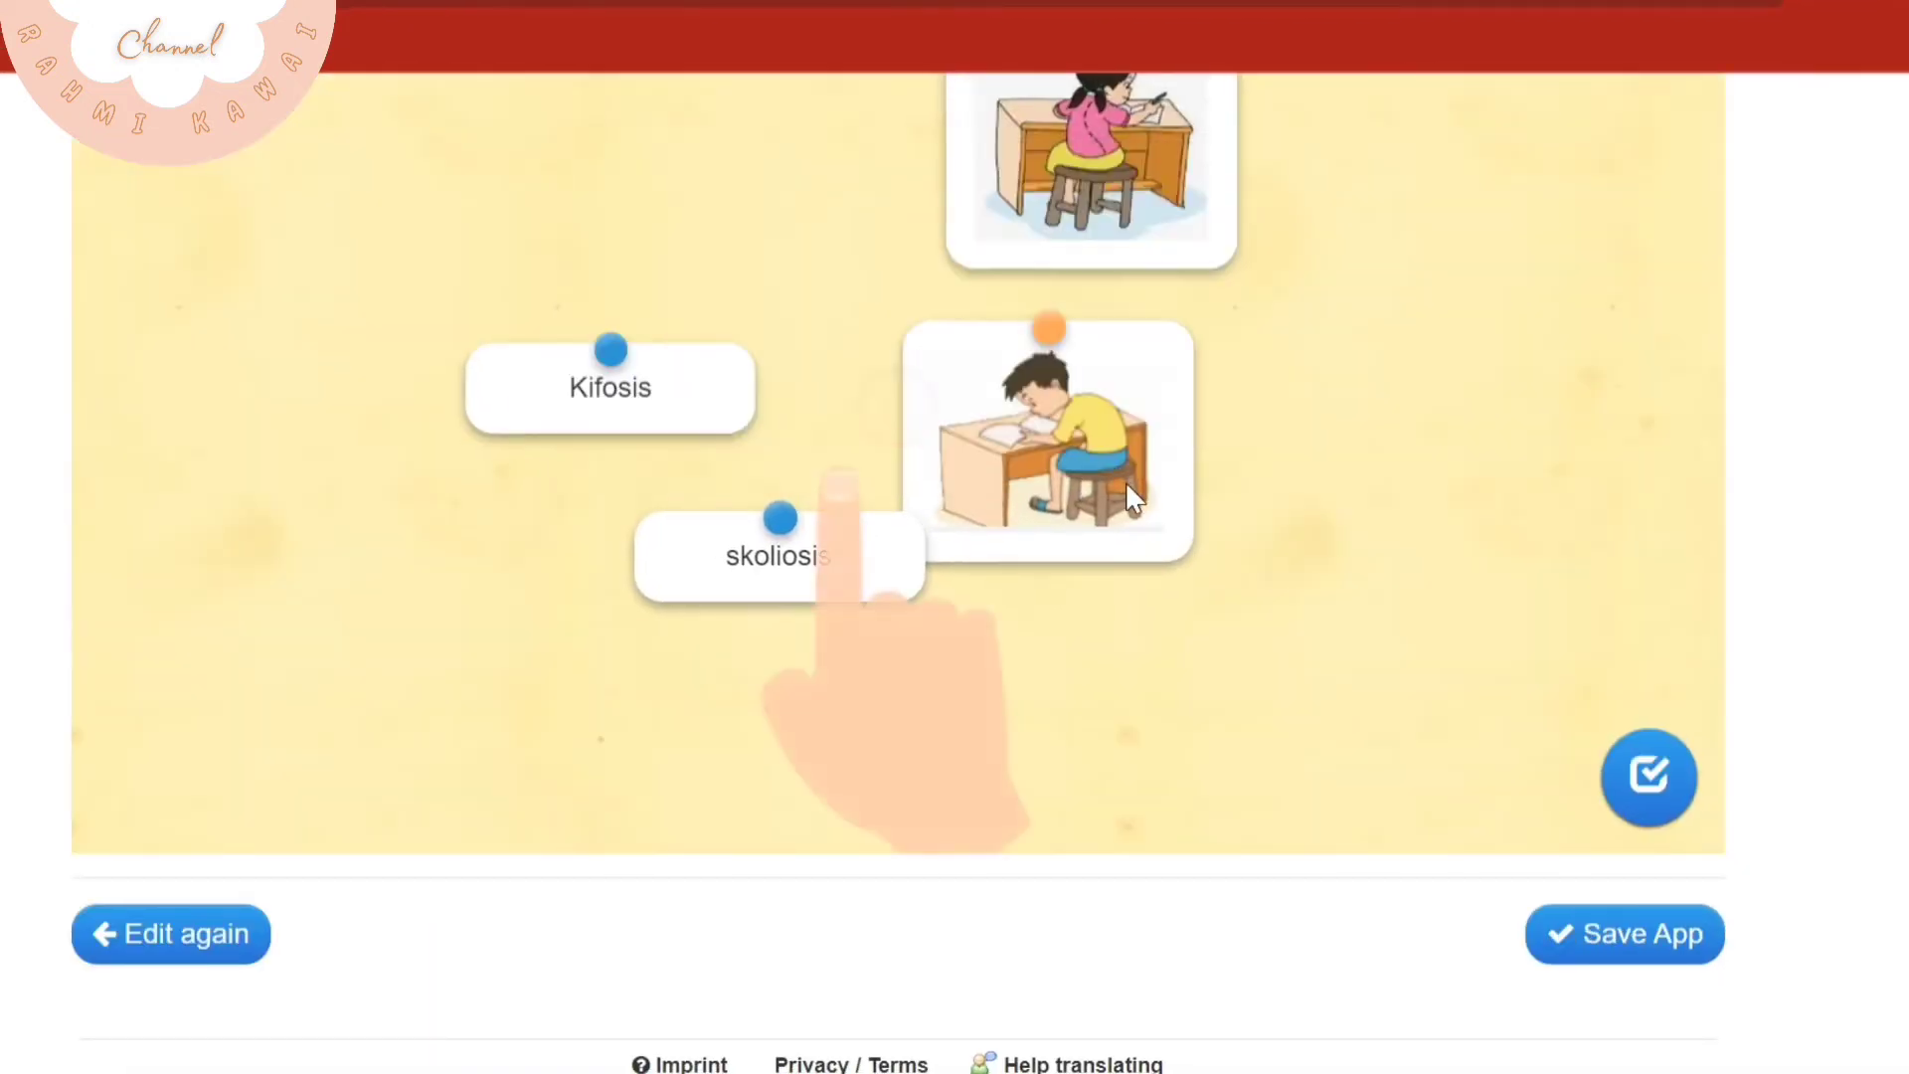
# Pair Kifosis with the picture of the girl and skoliosis with the picture of the boy, and check the solution
pyautogui.scroll(2, 1133, 497)
pyautogui.moveTo(647, 580); pyautogui.dragTo(1133, 497)
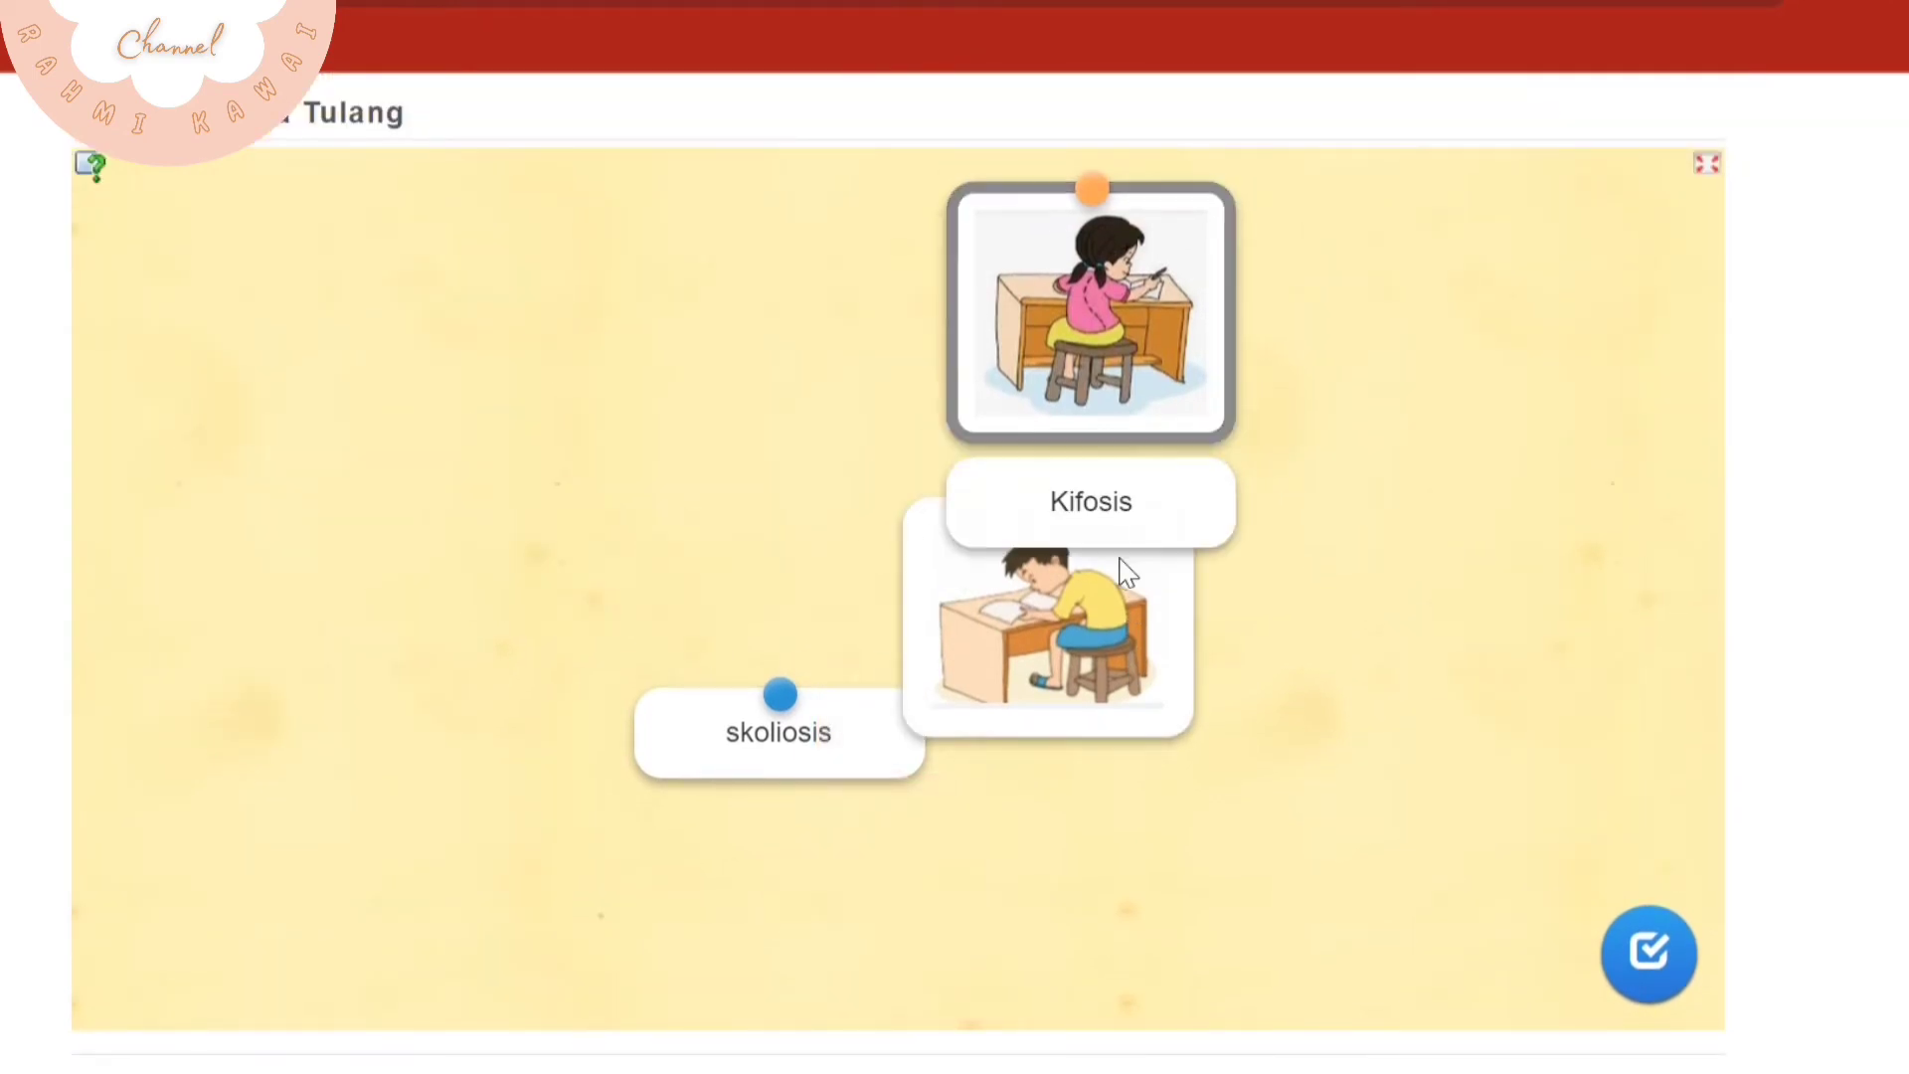
pyautogui.moveTo(1126, 571); pyautogui.dragTo(545, 527)
pyautogui.moveTo(696, 694); pyautogui.dragTo(469, 695)
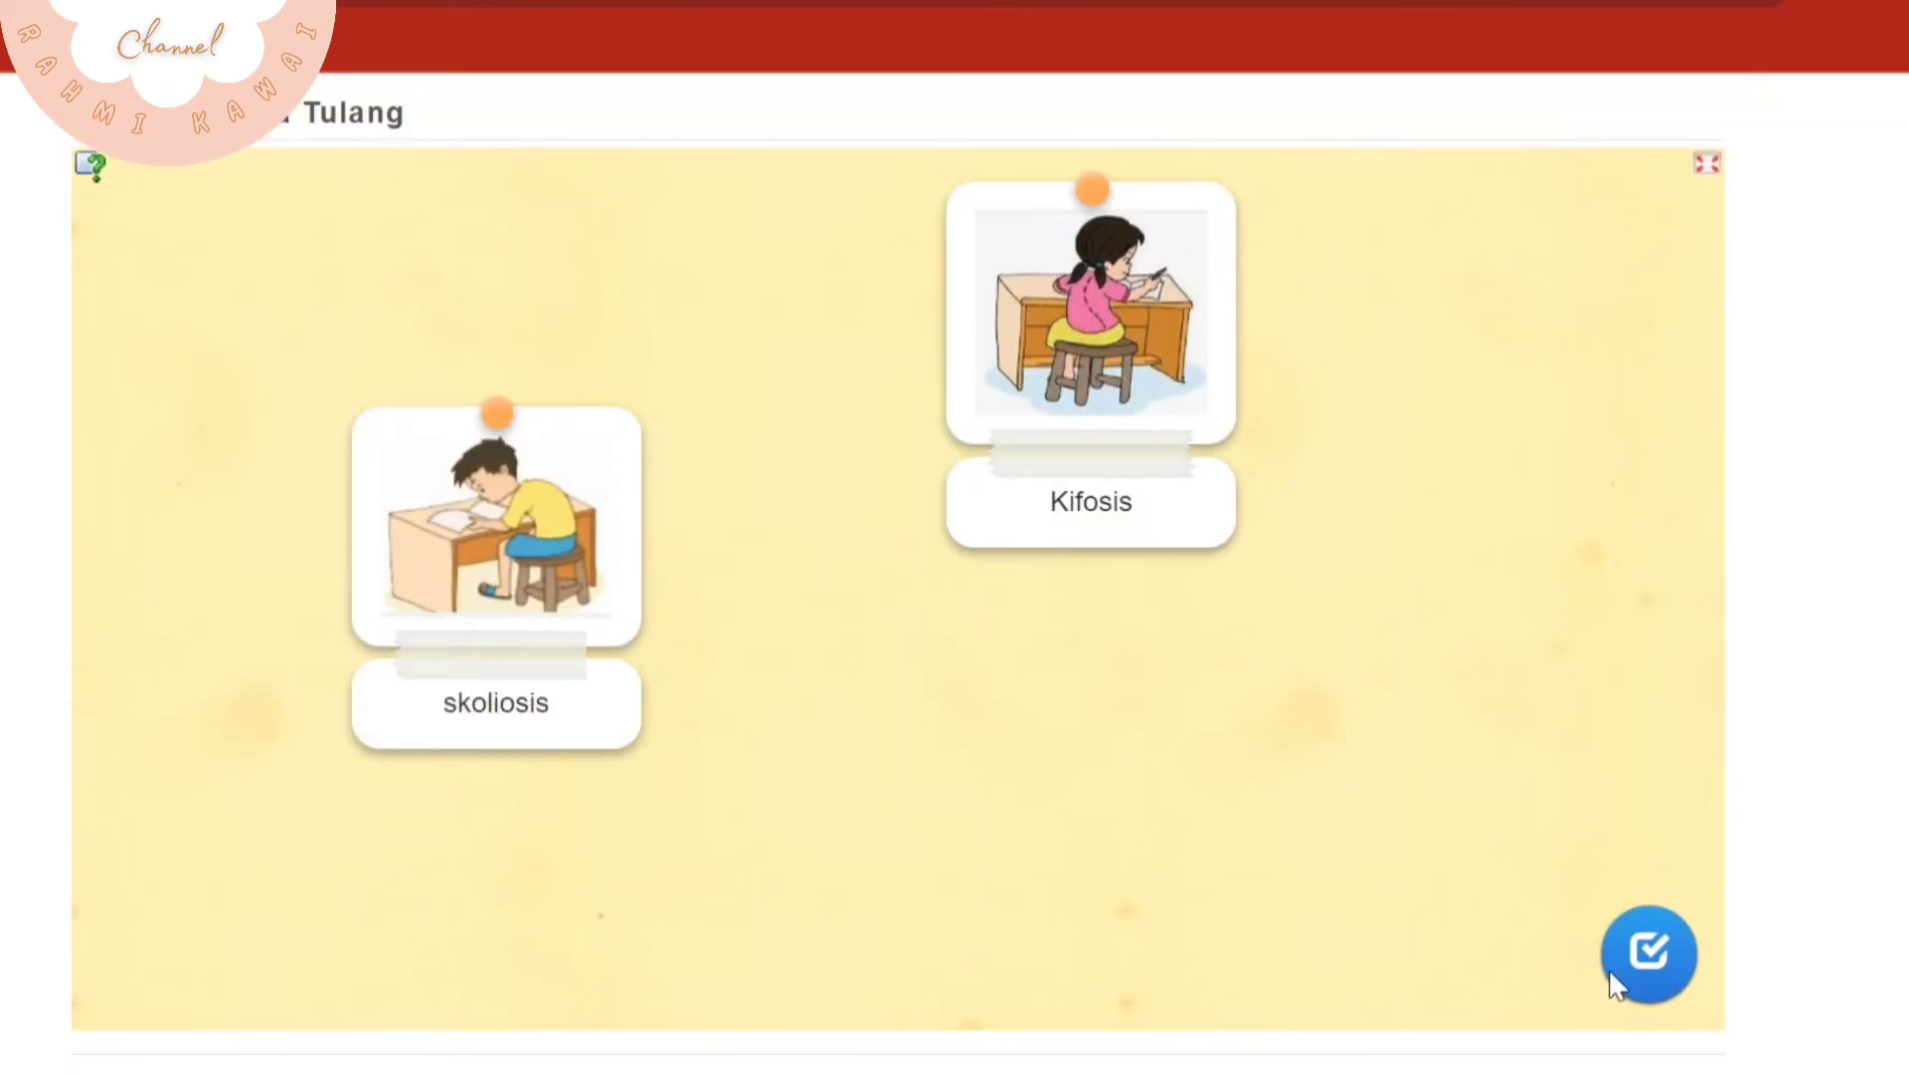
pyautogui.click(1676, 969)
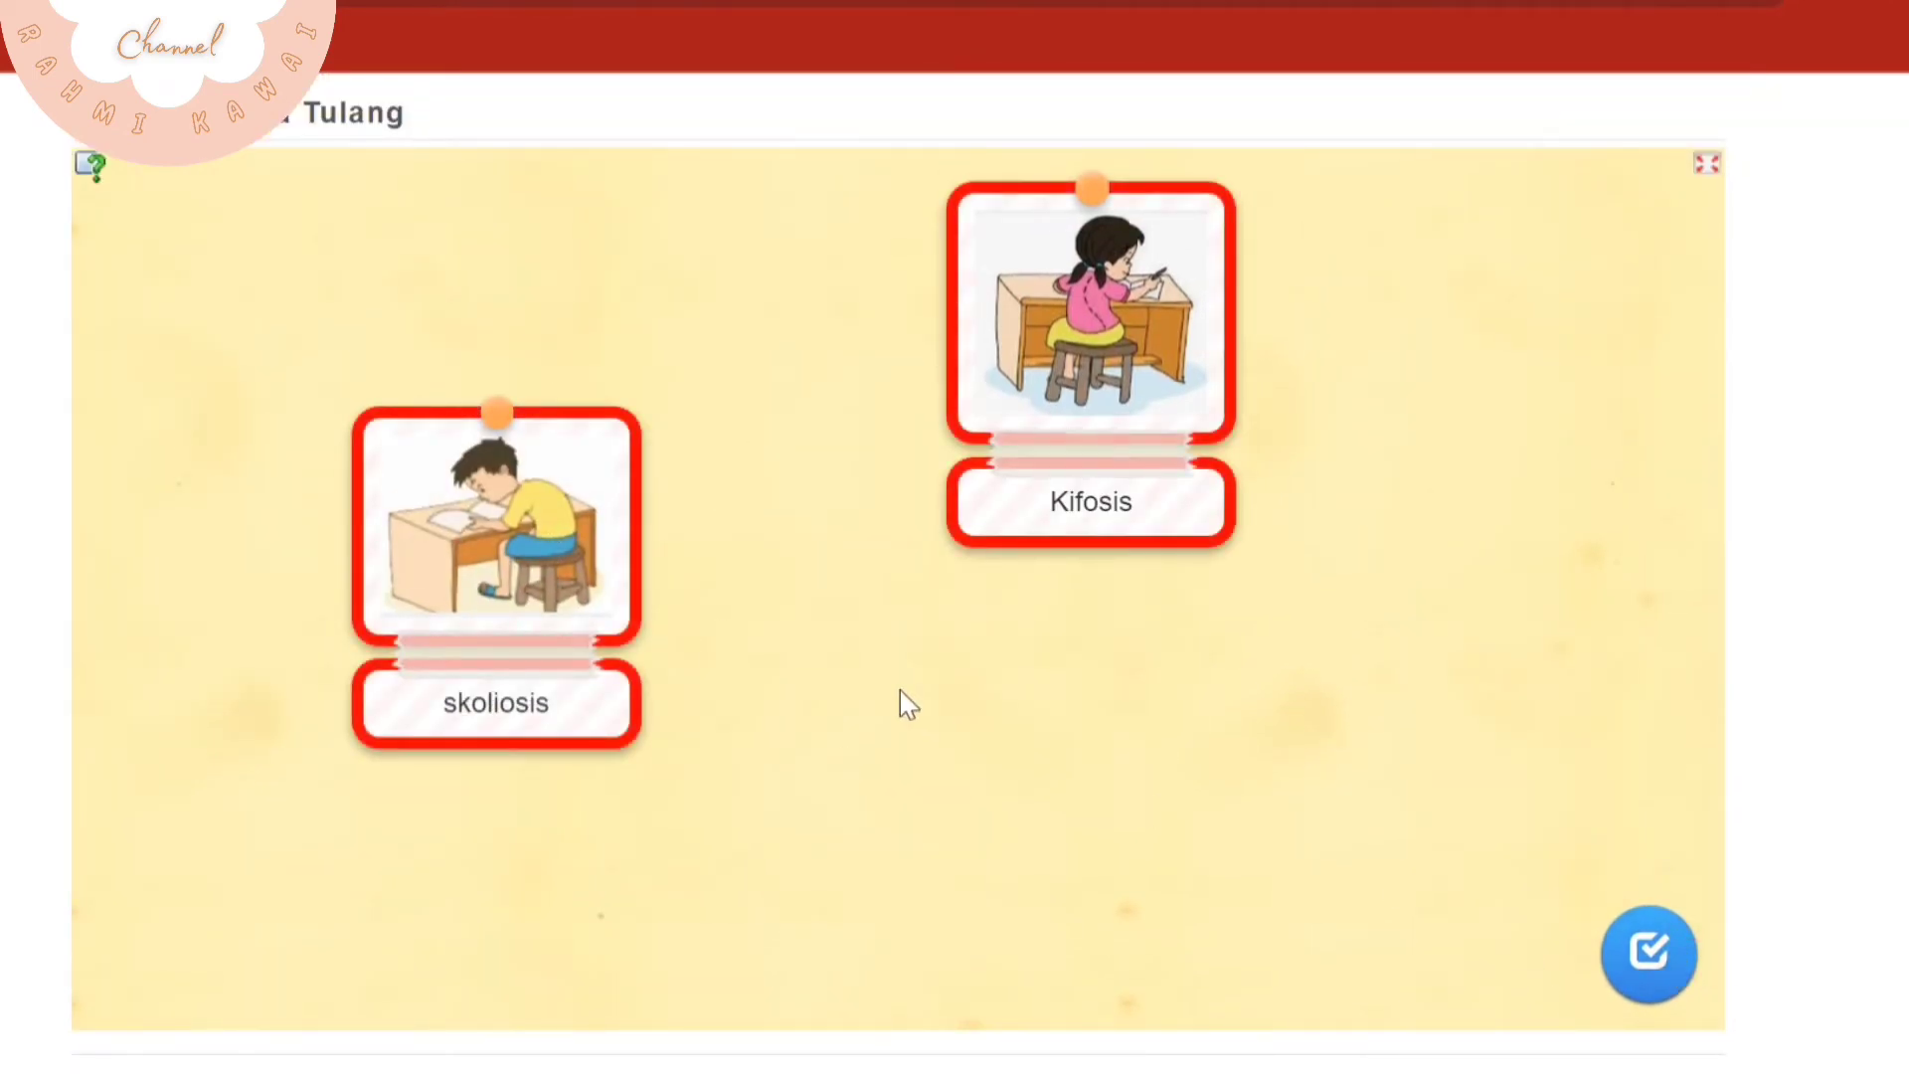
# Separate the mismatched pairs, match skoliosis with the girl and Kifosis with the boy, then check the solution and dismiss the feedback
pyautogui.click(1054, 522)
pyautogui.click(521, 660)
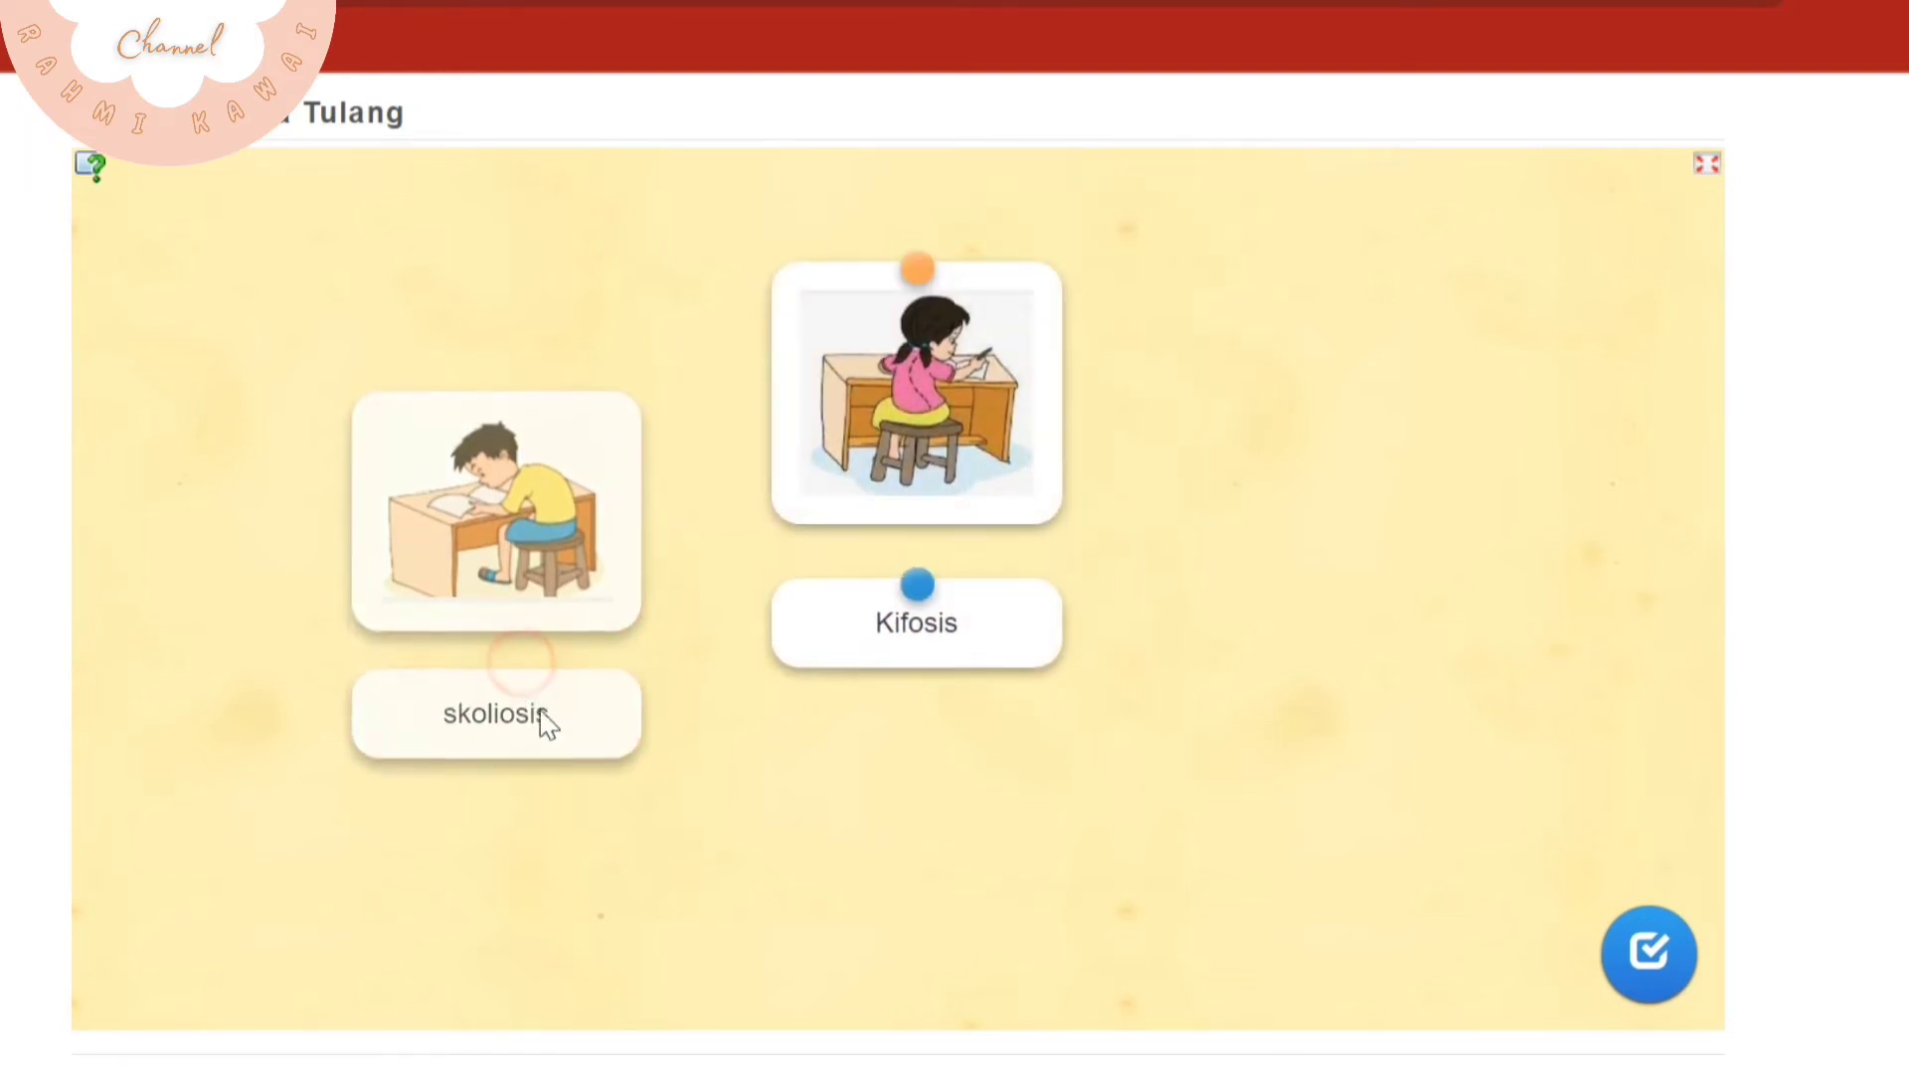
pyautogui.moveTo(546, 723); pyautogui.dragTo(980, 648)
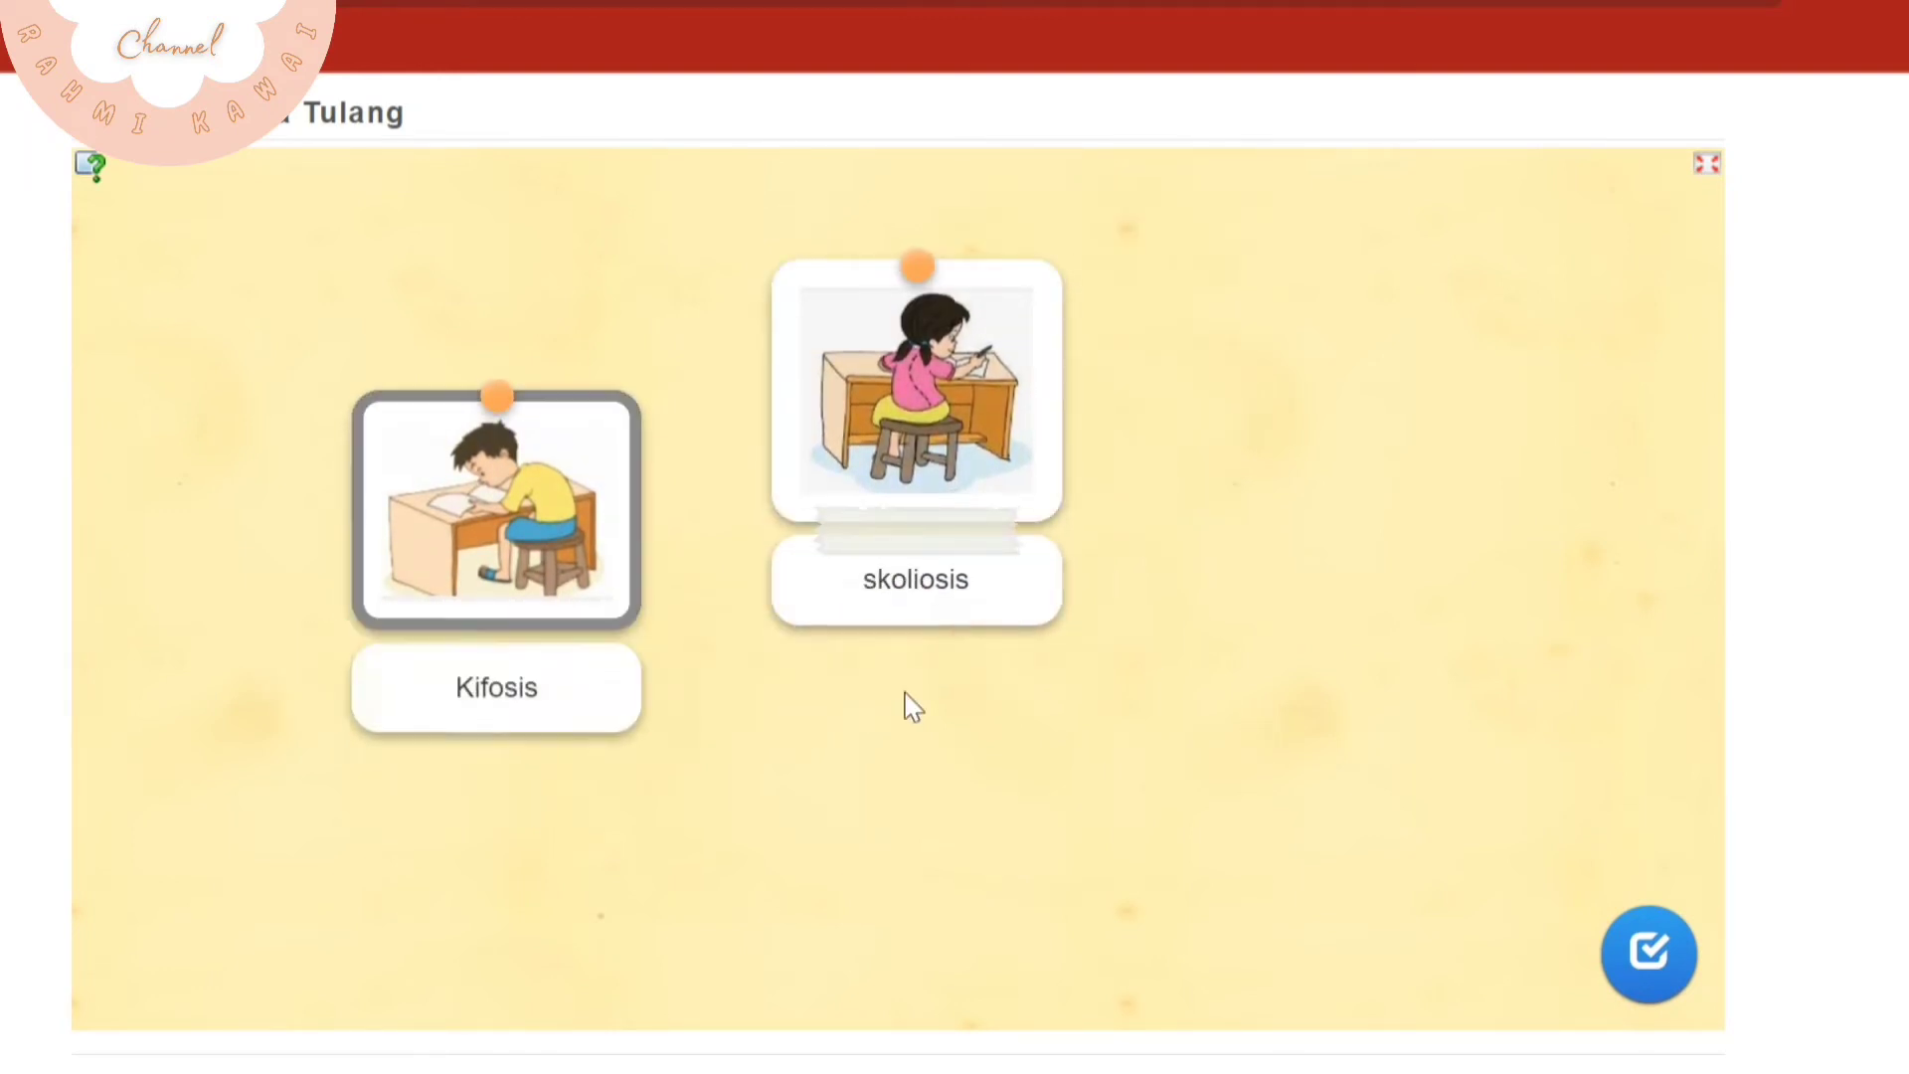
pyautogui.click(1638, 957)
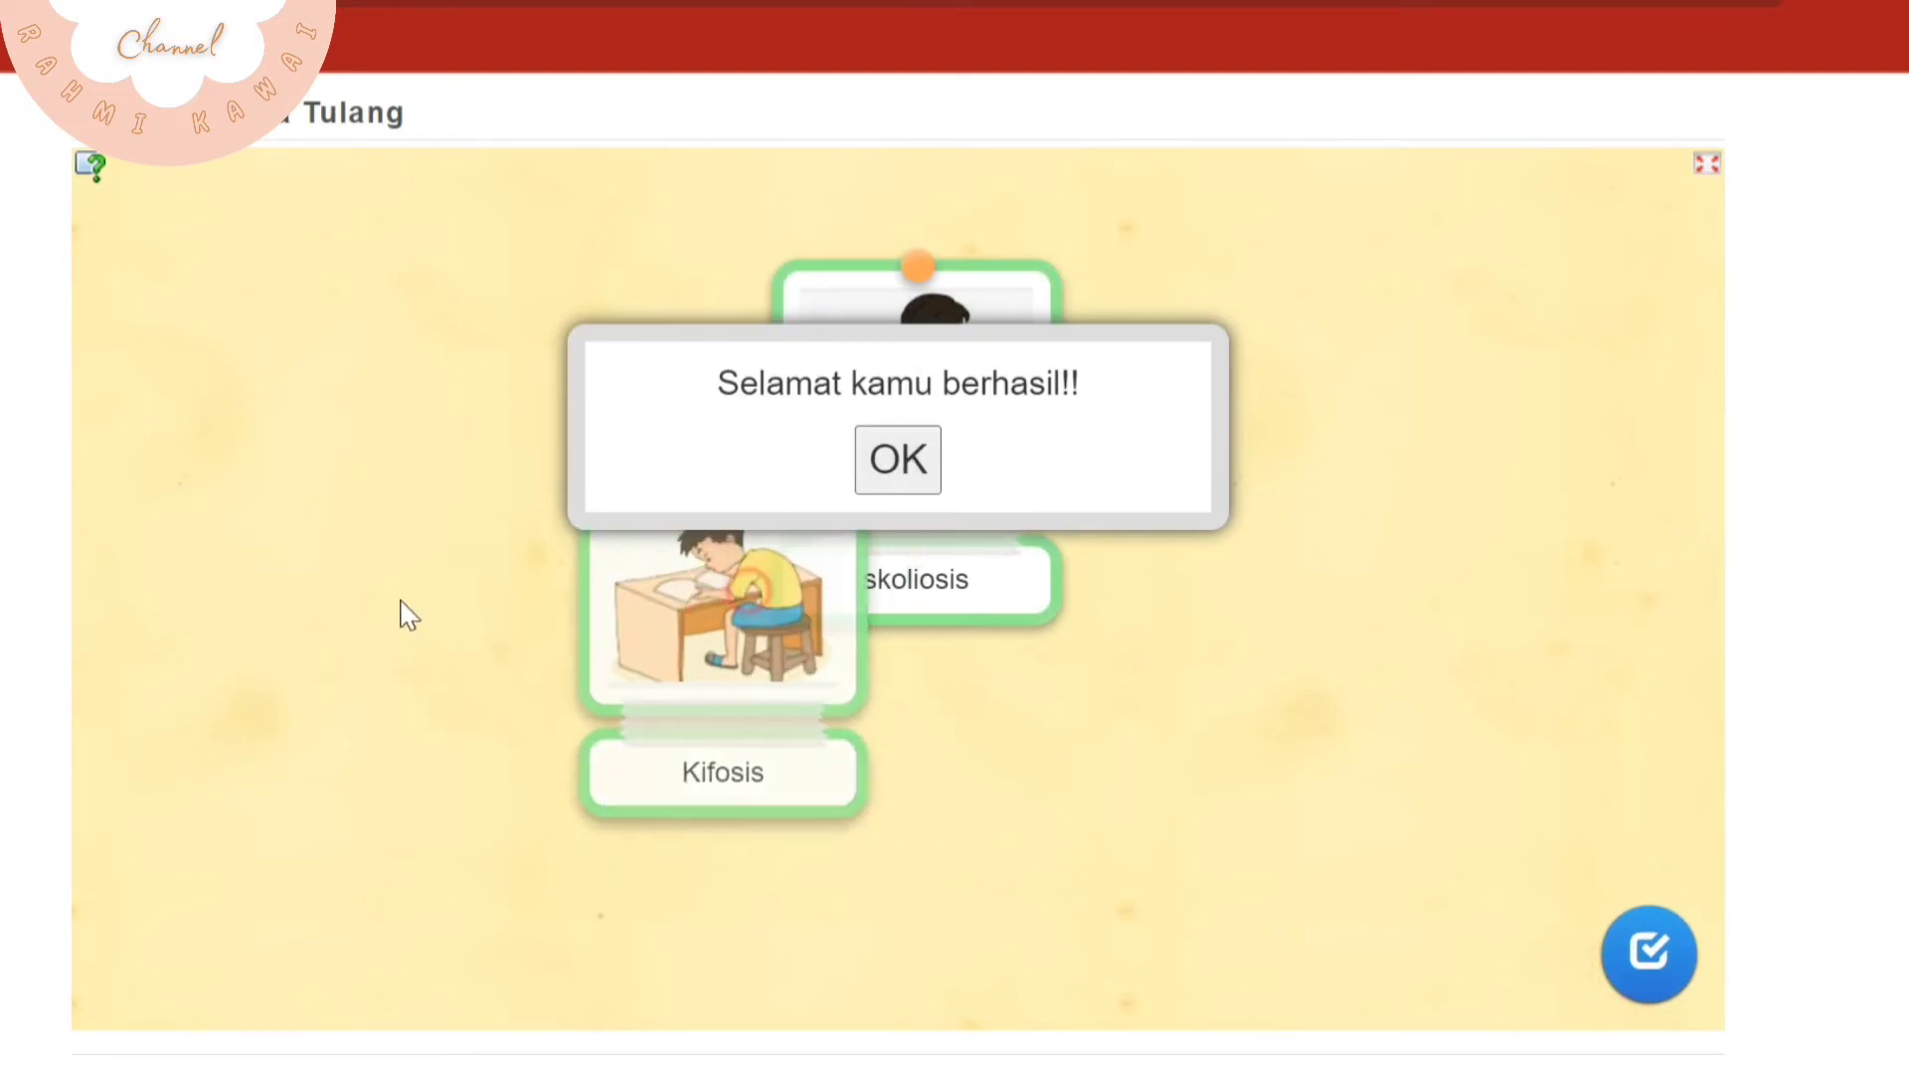
pyautogui.click(879, 484)
# Save the matching app and copy its web link
pyautogui.scroll(-2, 1313, 844)
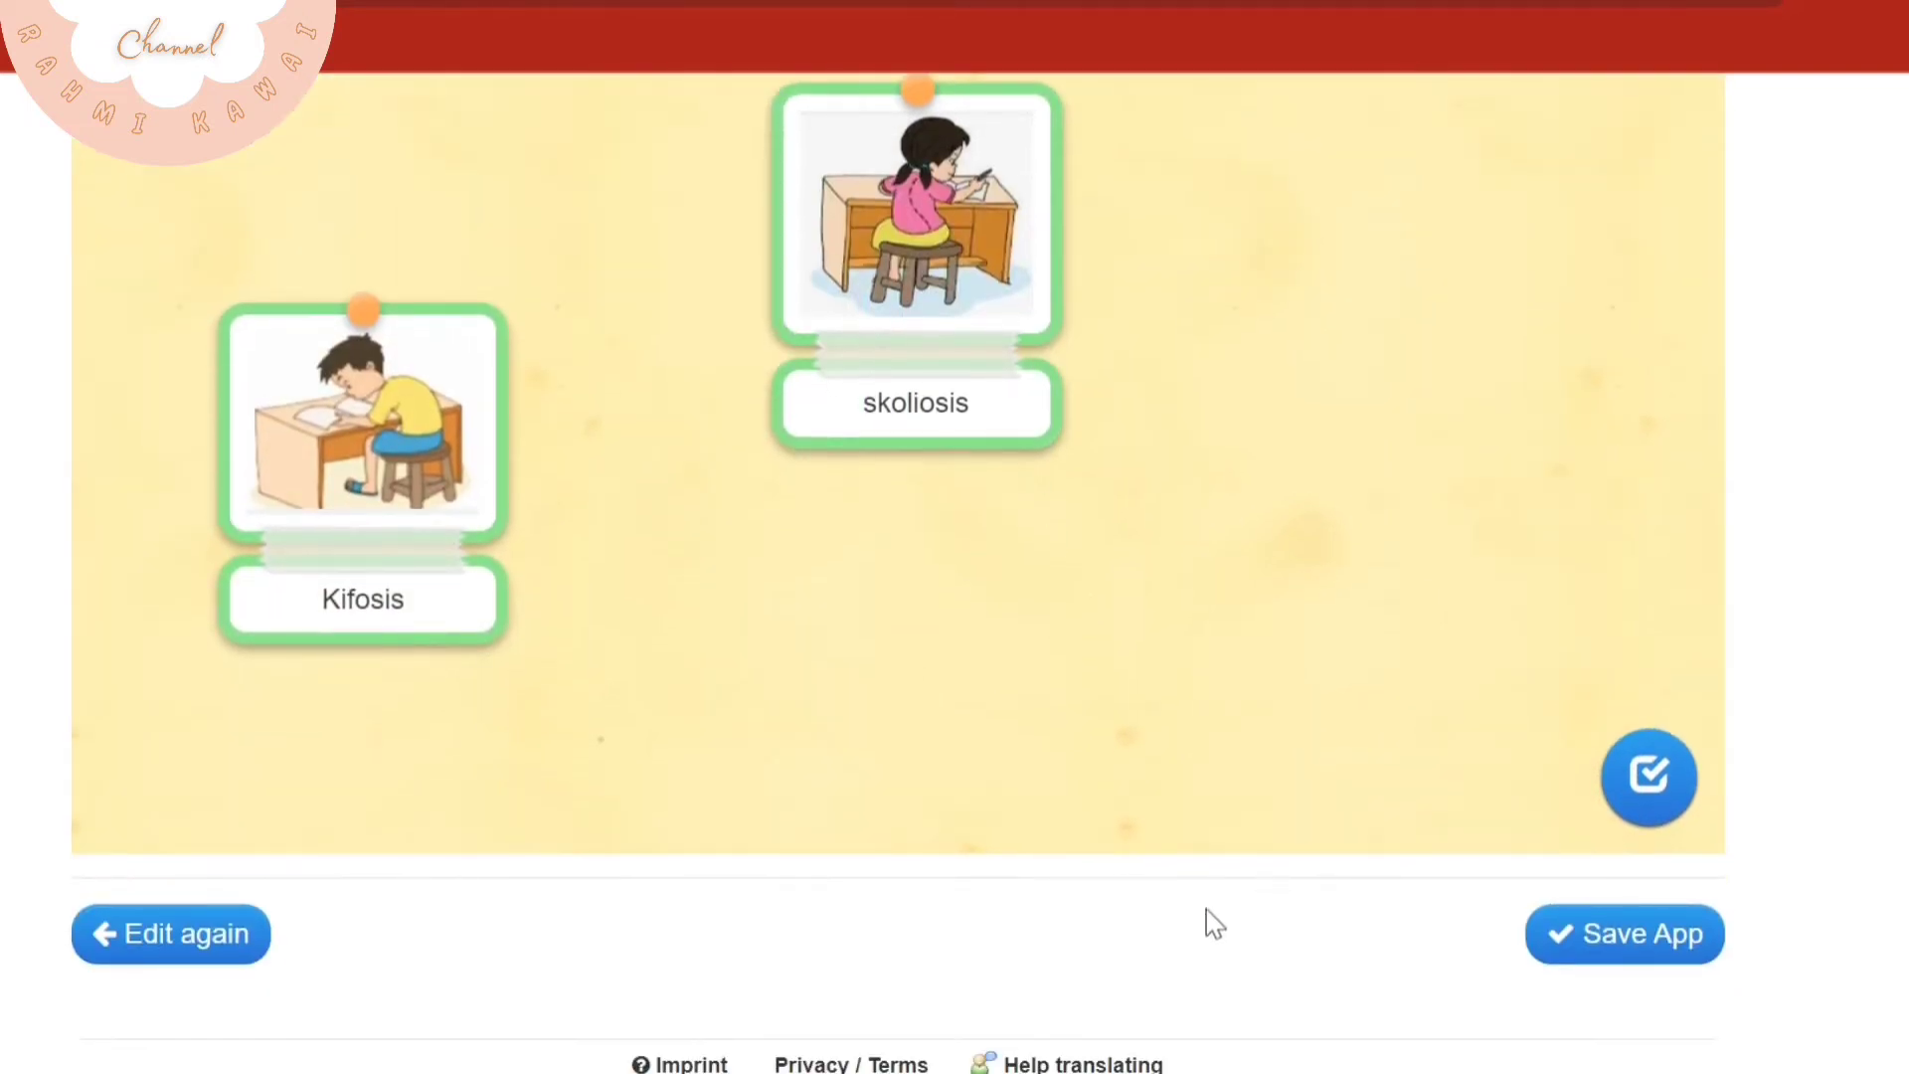
pyautogui.click(1624, 942)
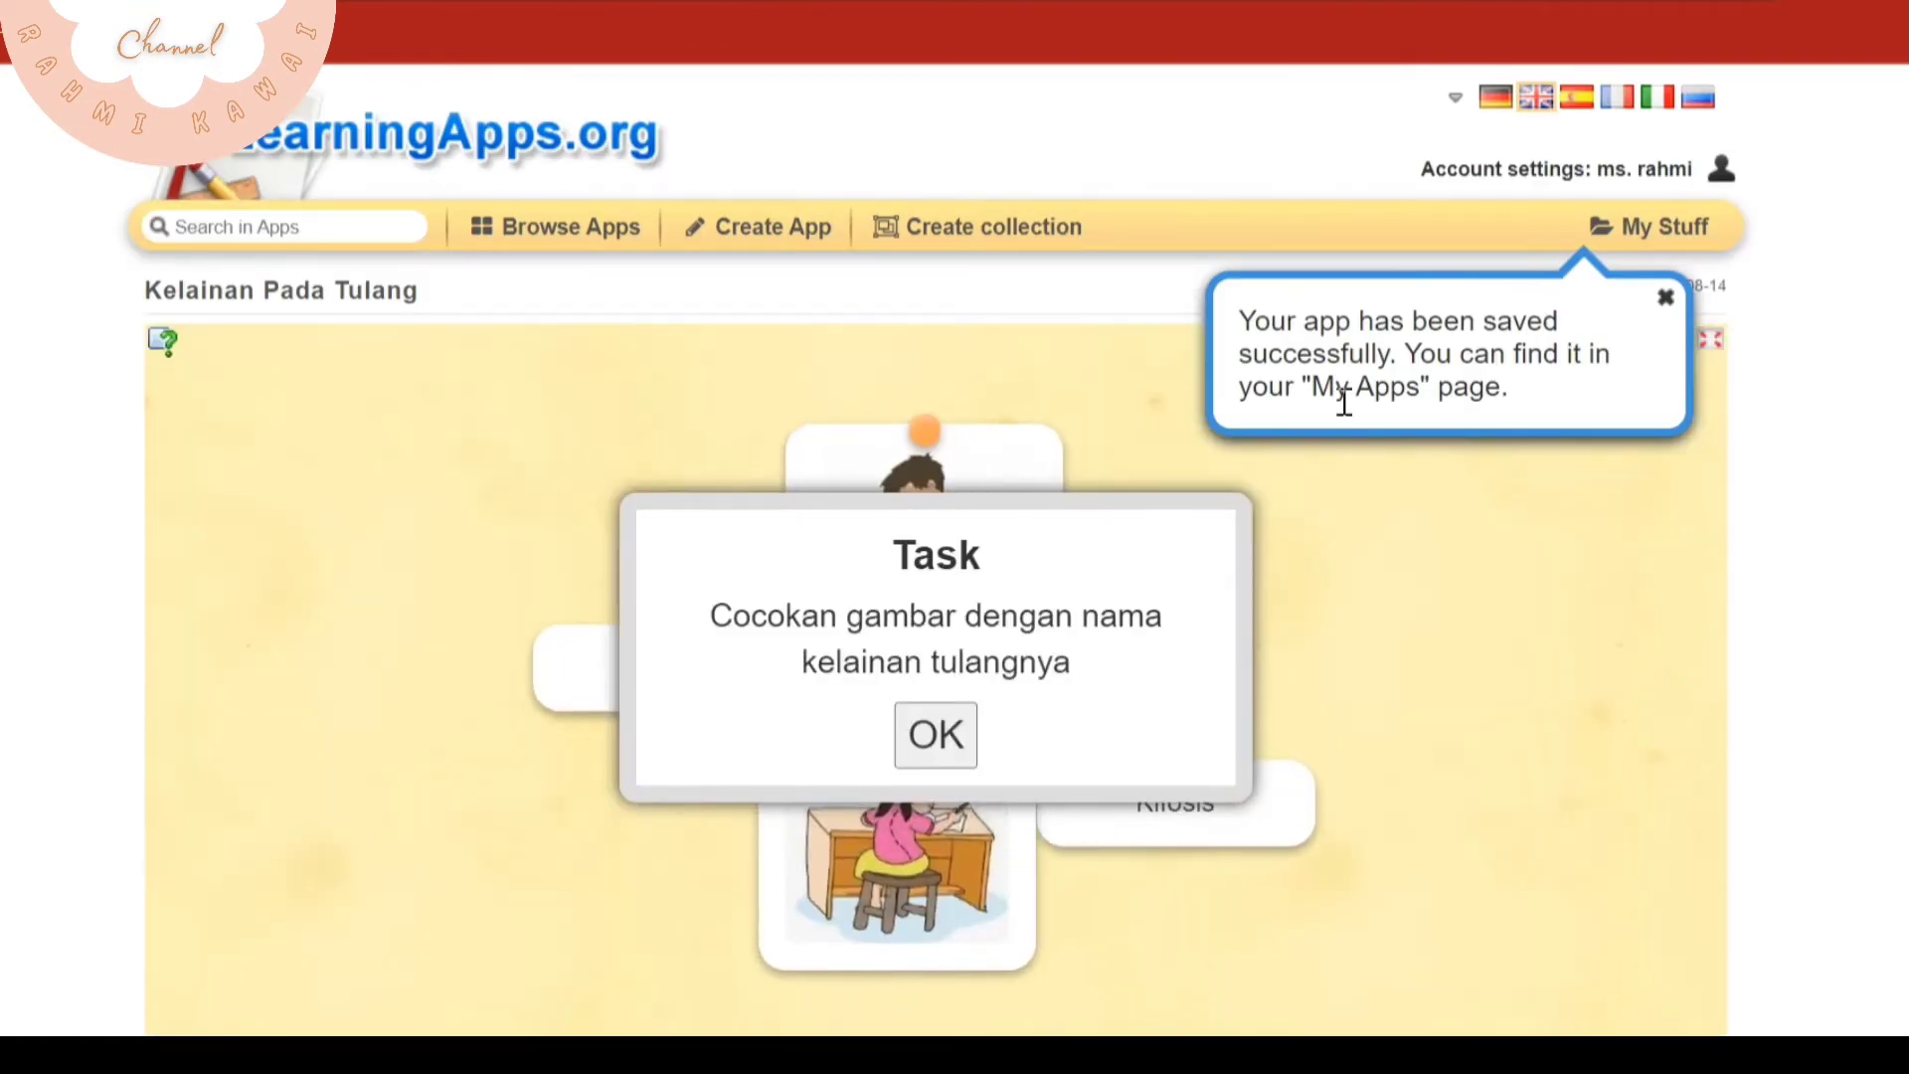
pyautogui.scroll(-6, 1598, 674)
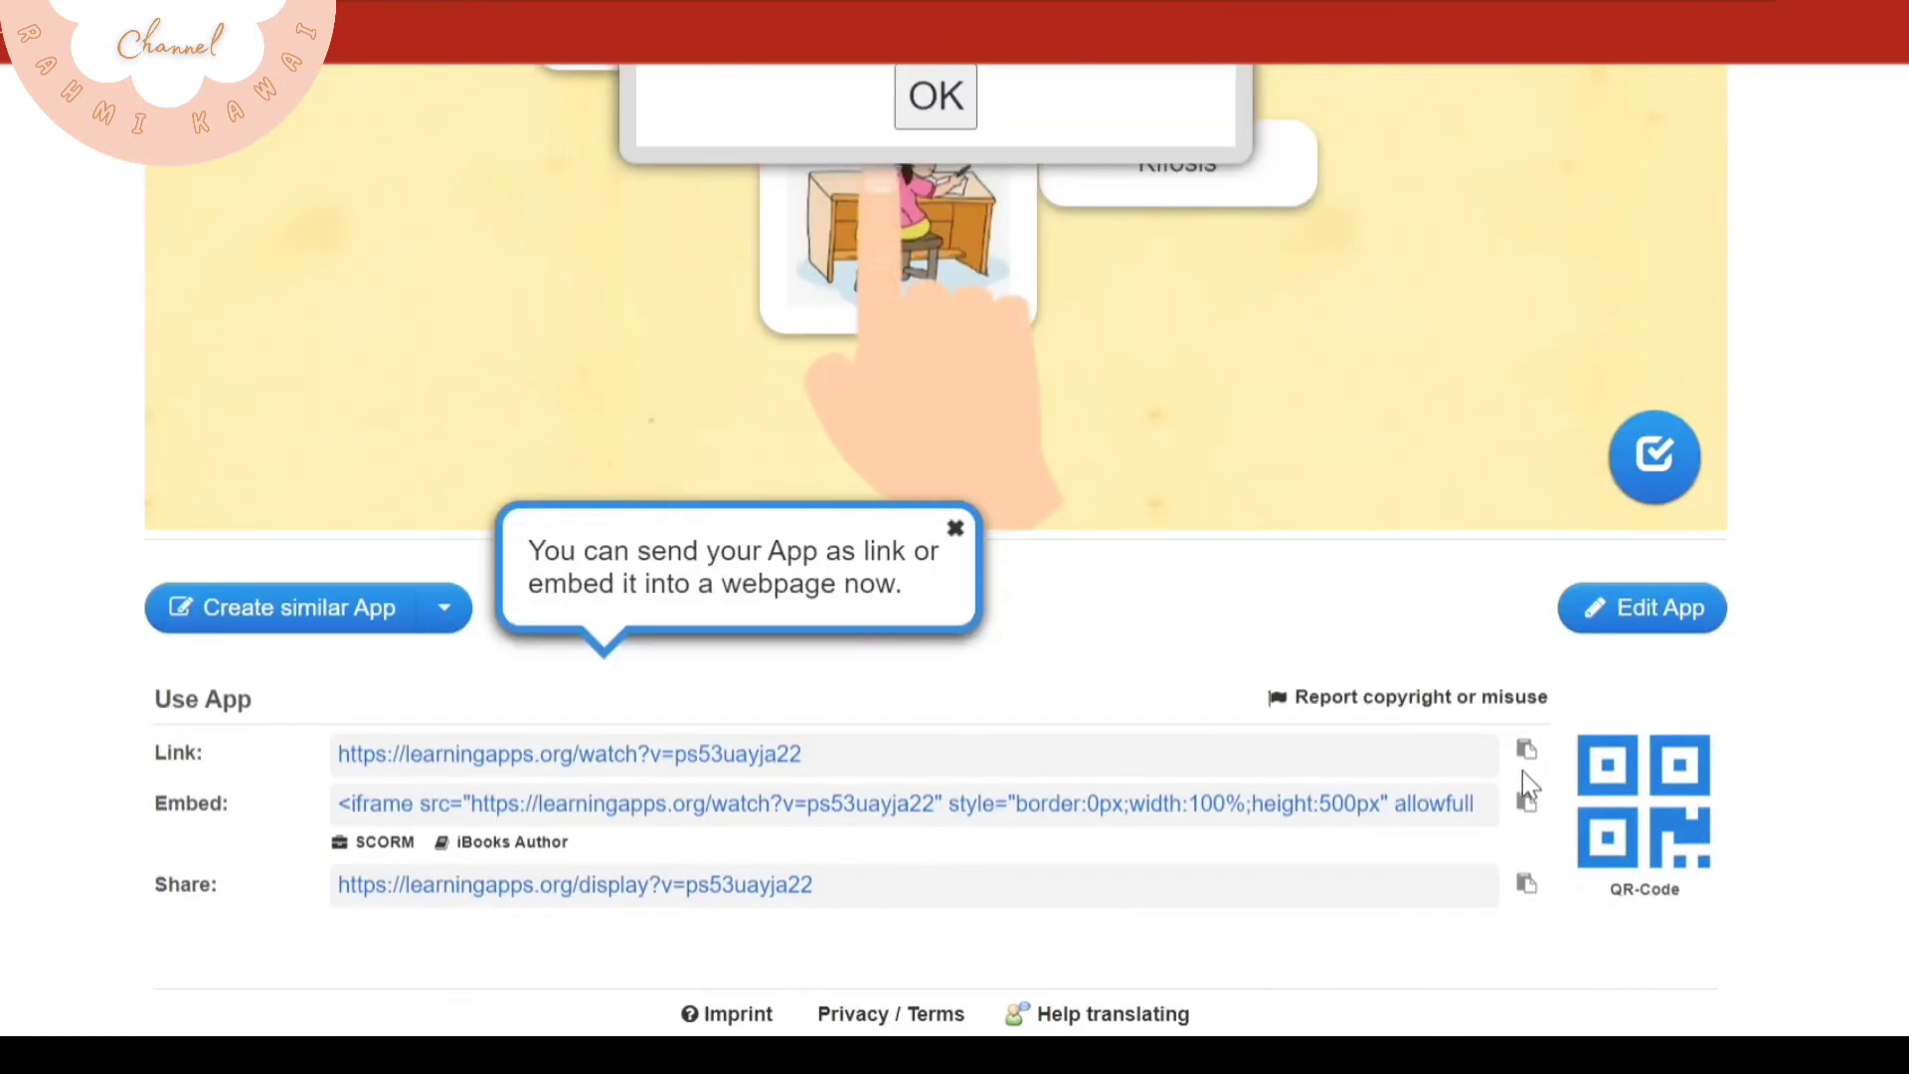
pyautogui.click(1523, 748)
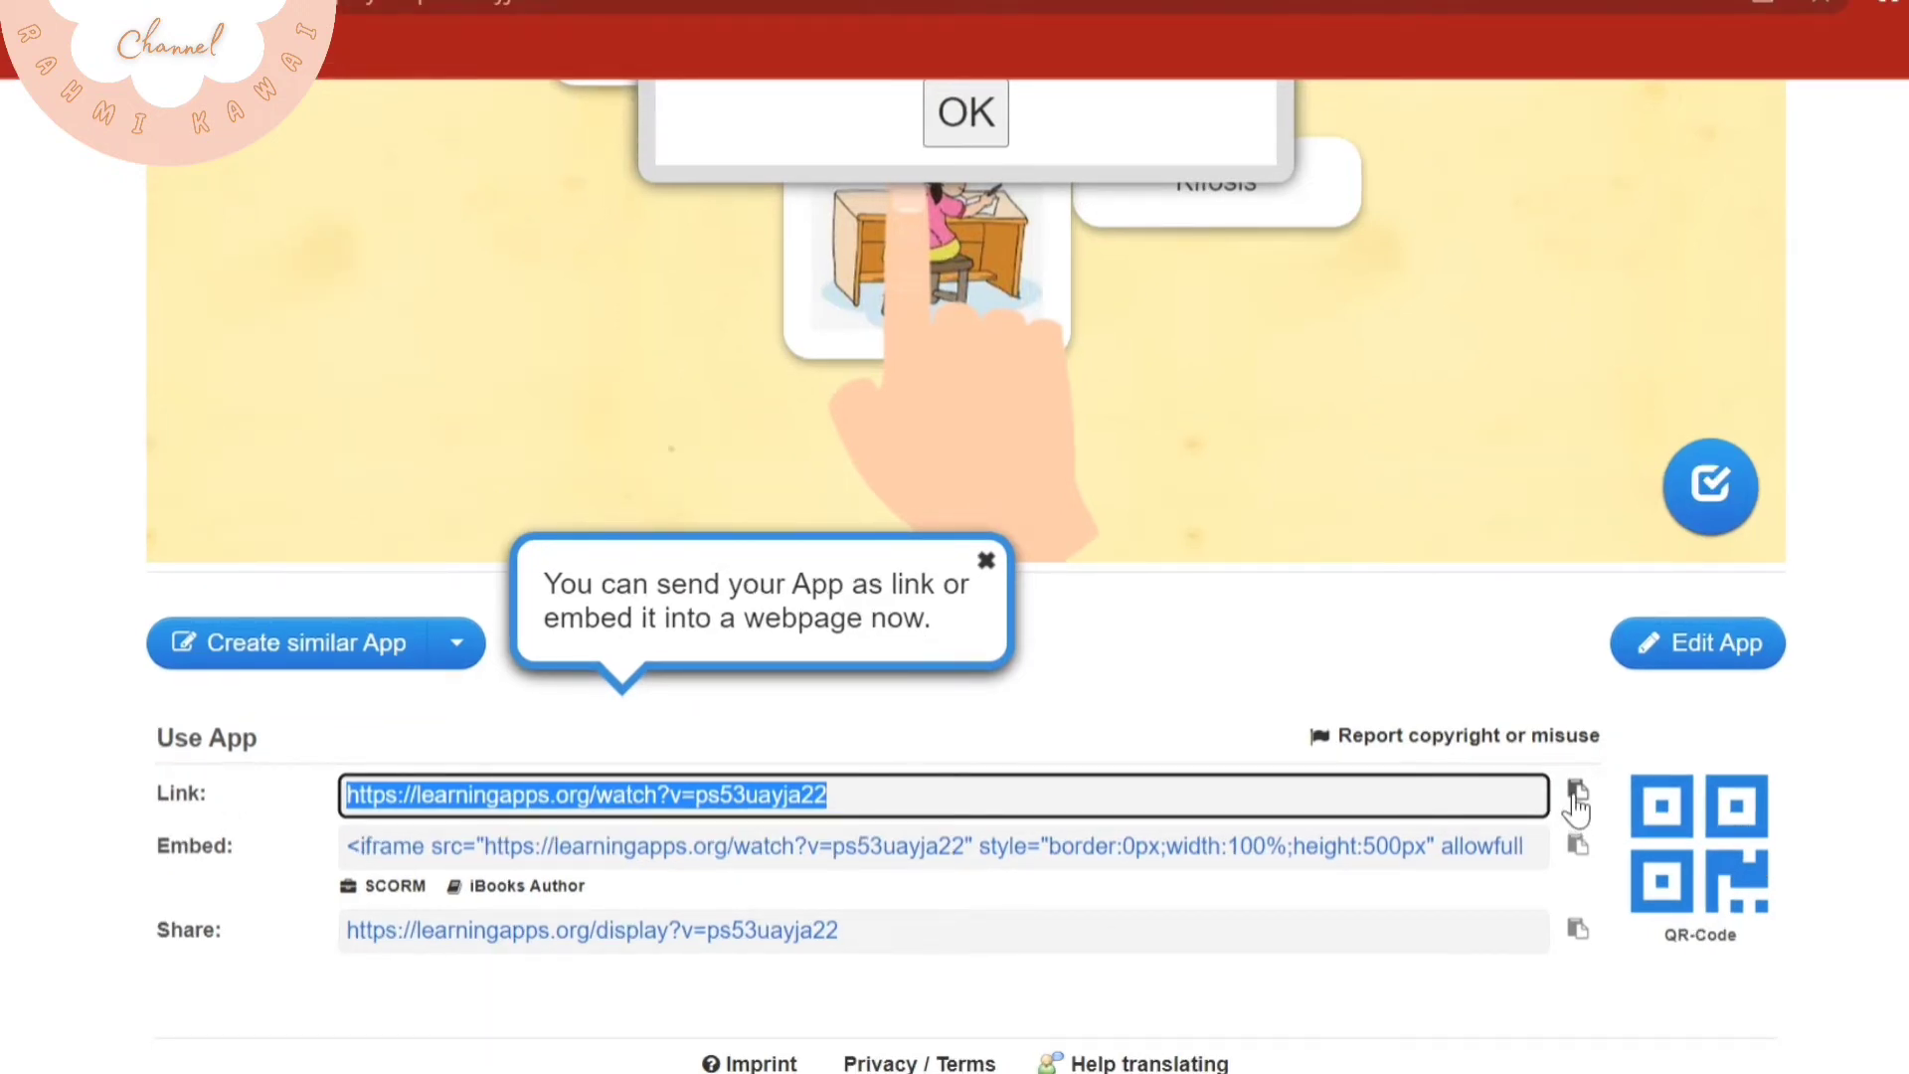
# View the saved app in My Stuff, then start creating a new app from the Number line template
pyautogui.scroll(6, 1358, 574)
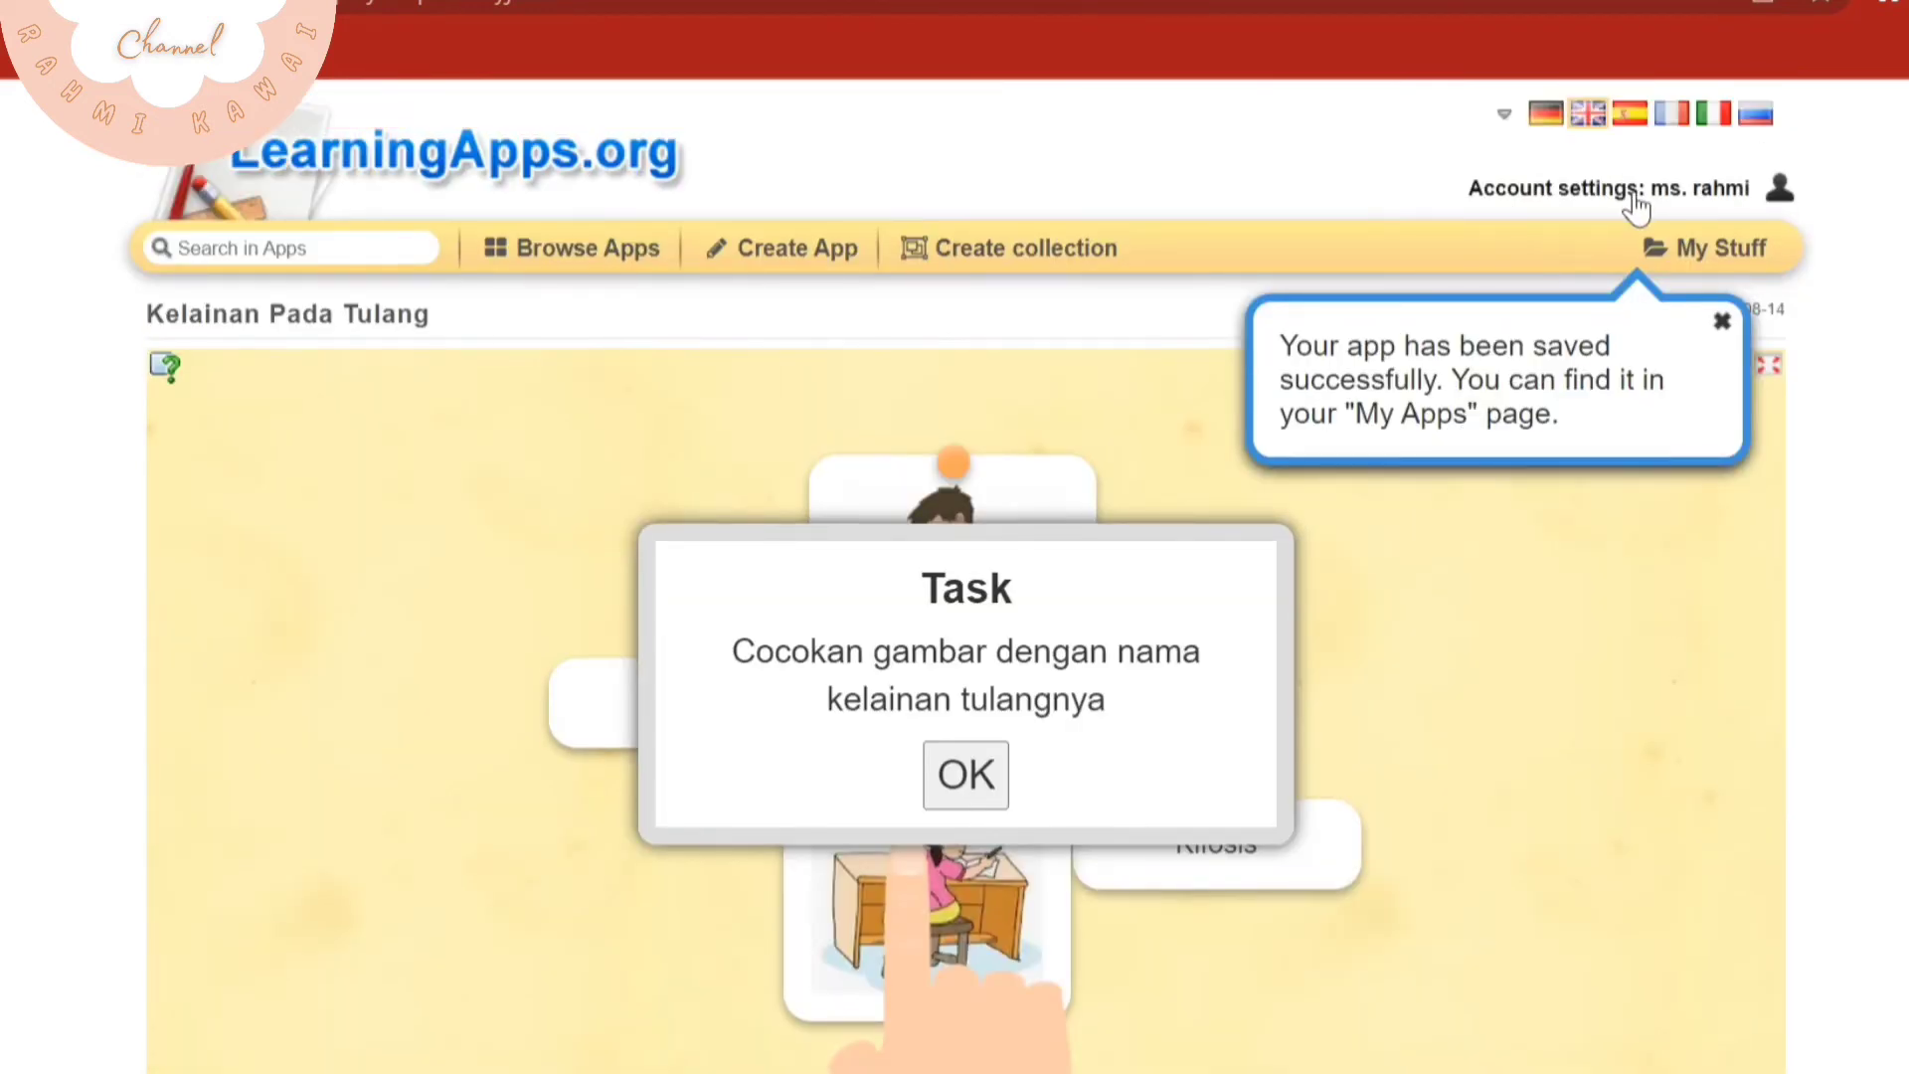
pyautogui.click(1757, 252)
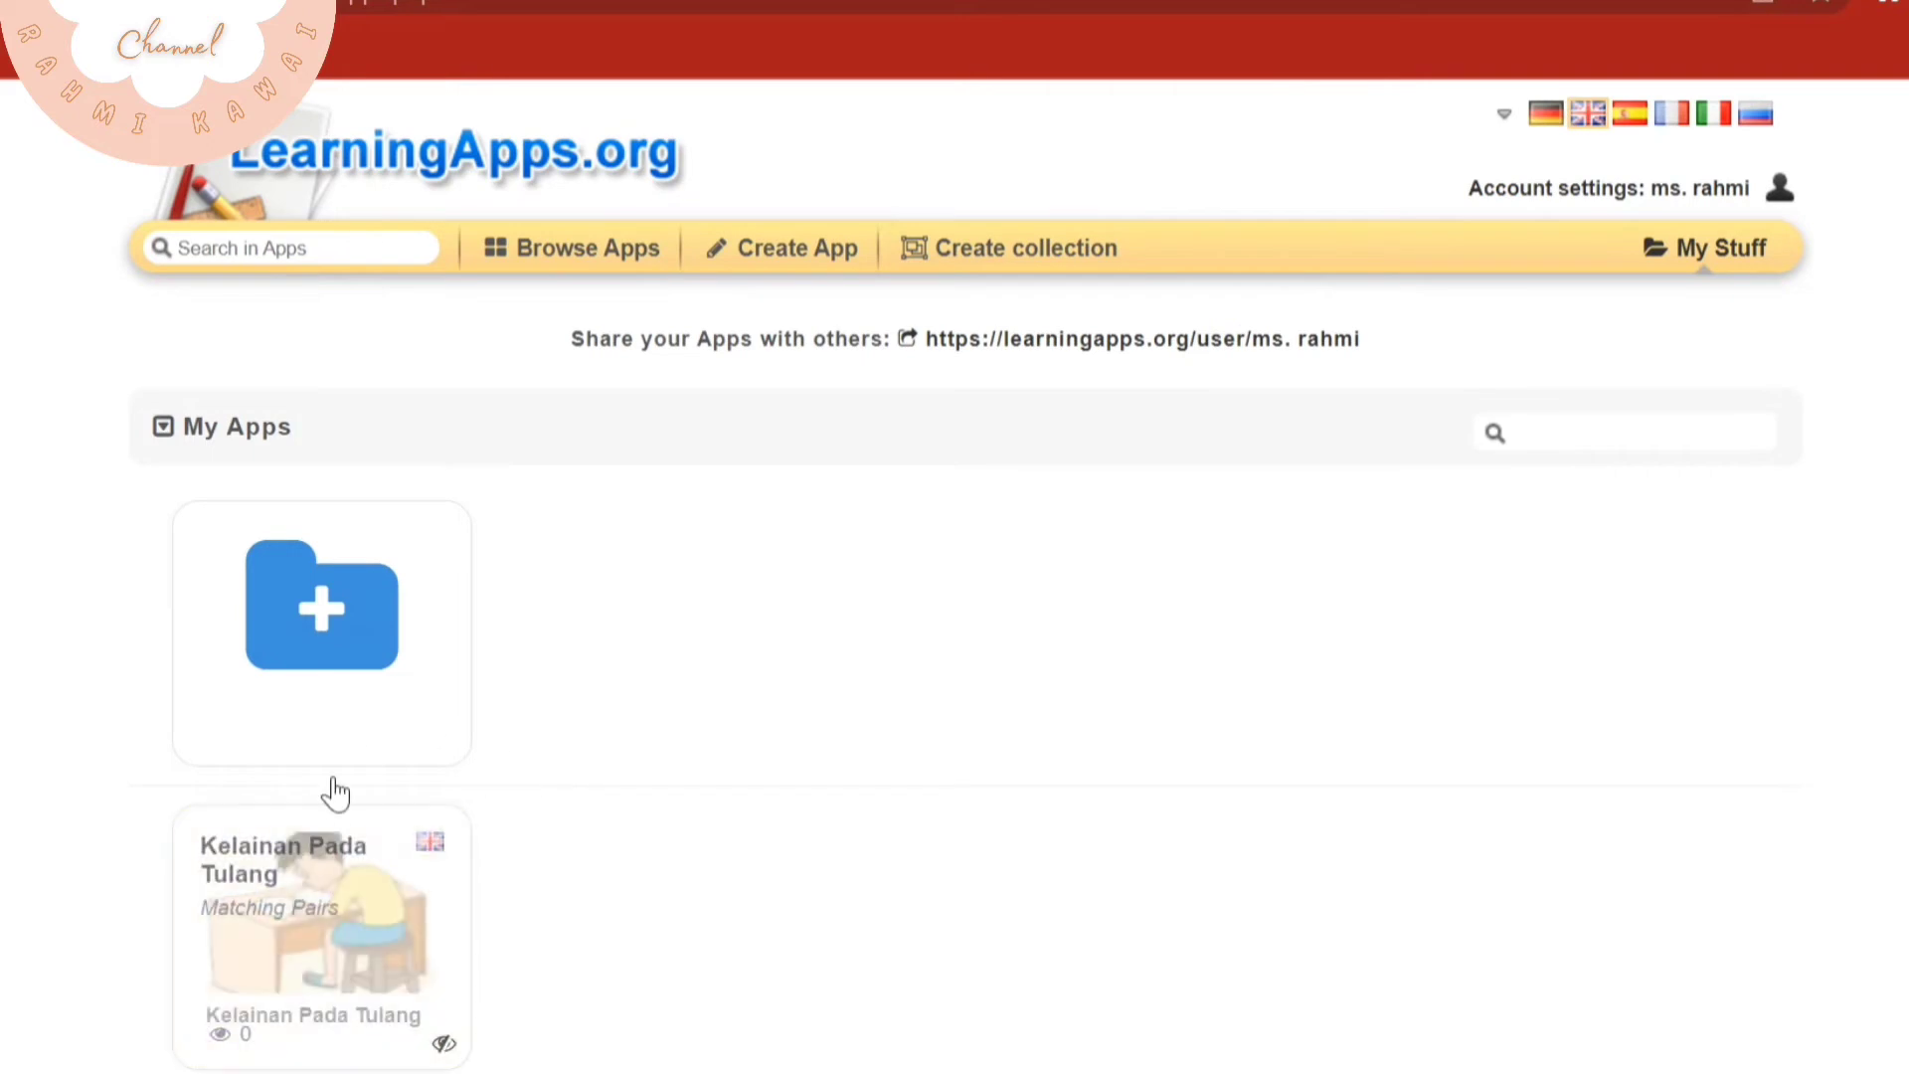
pyautogui.click(797, 248)
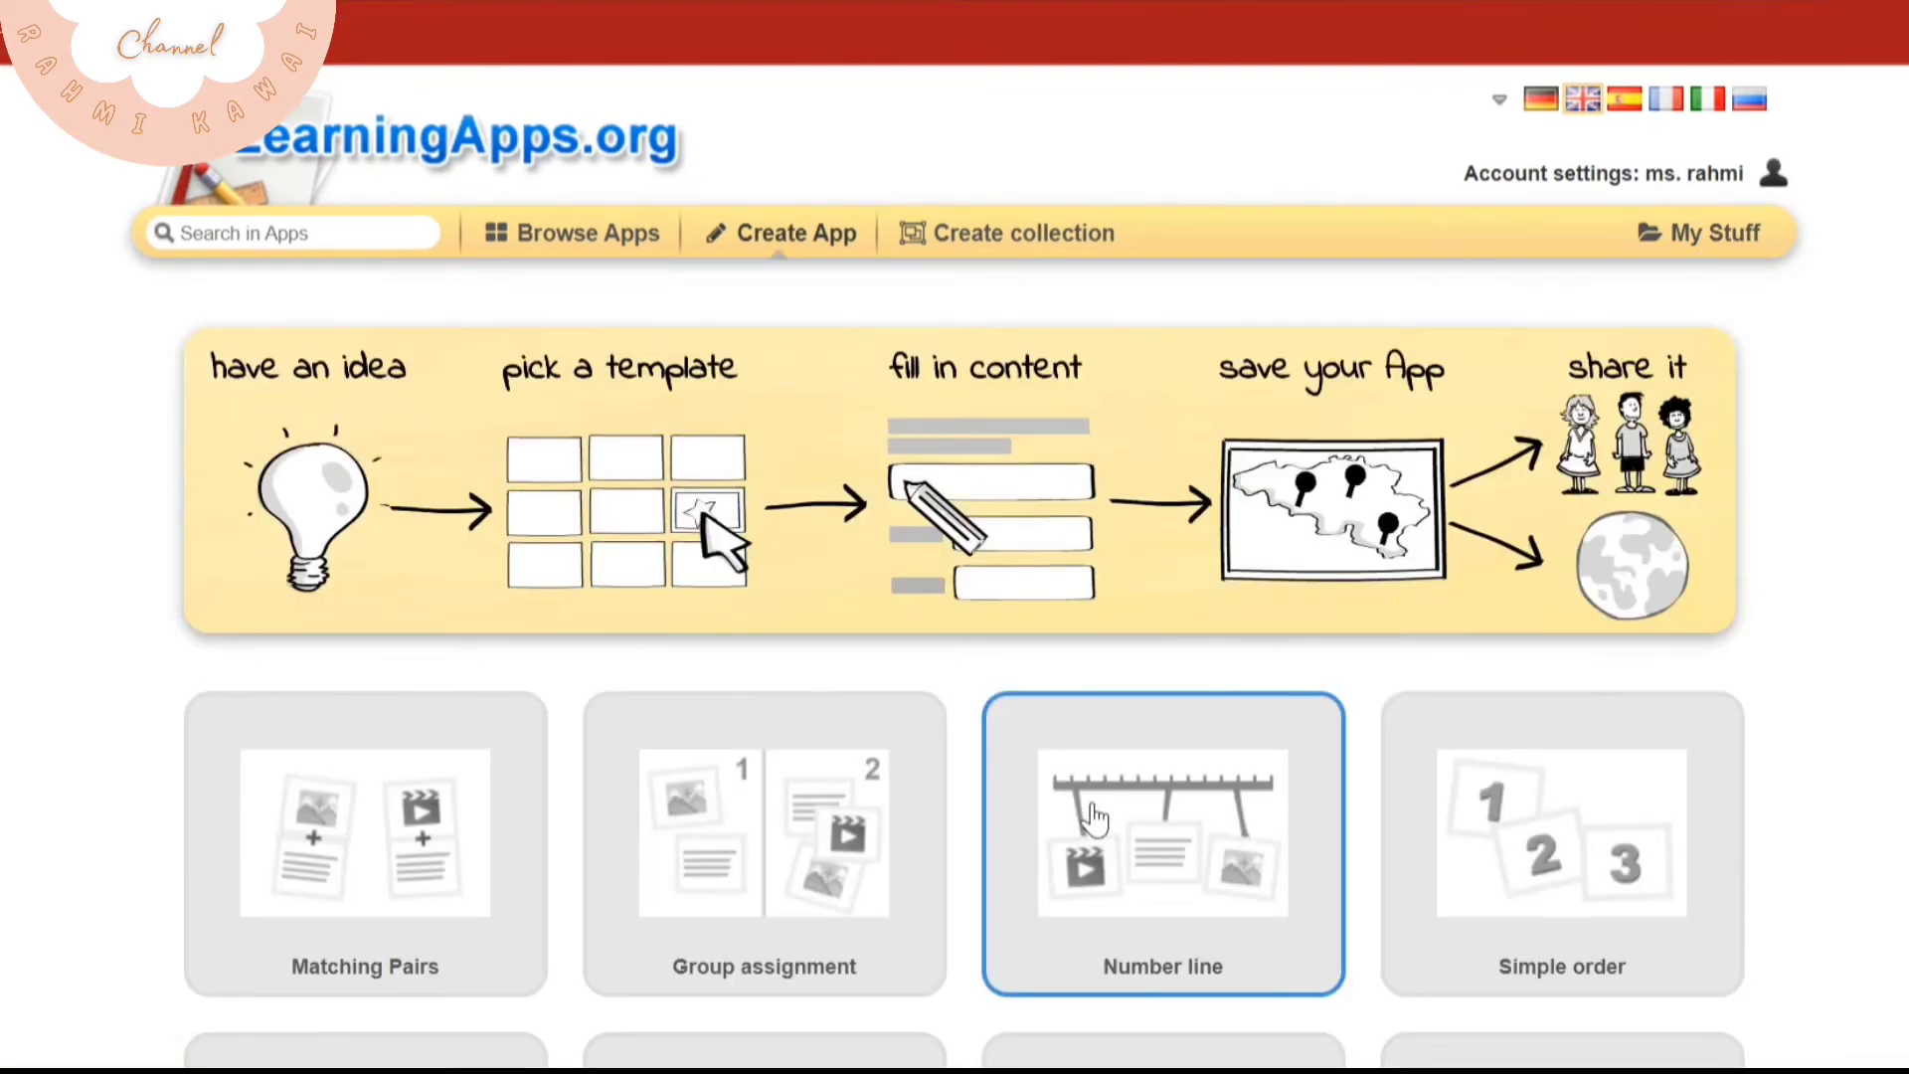
pyautogui.scroll(-2, 1104, 801)
pyautogui.click(1079, 553)
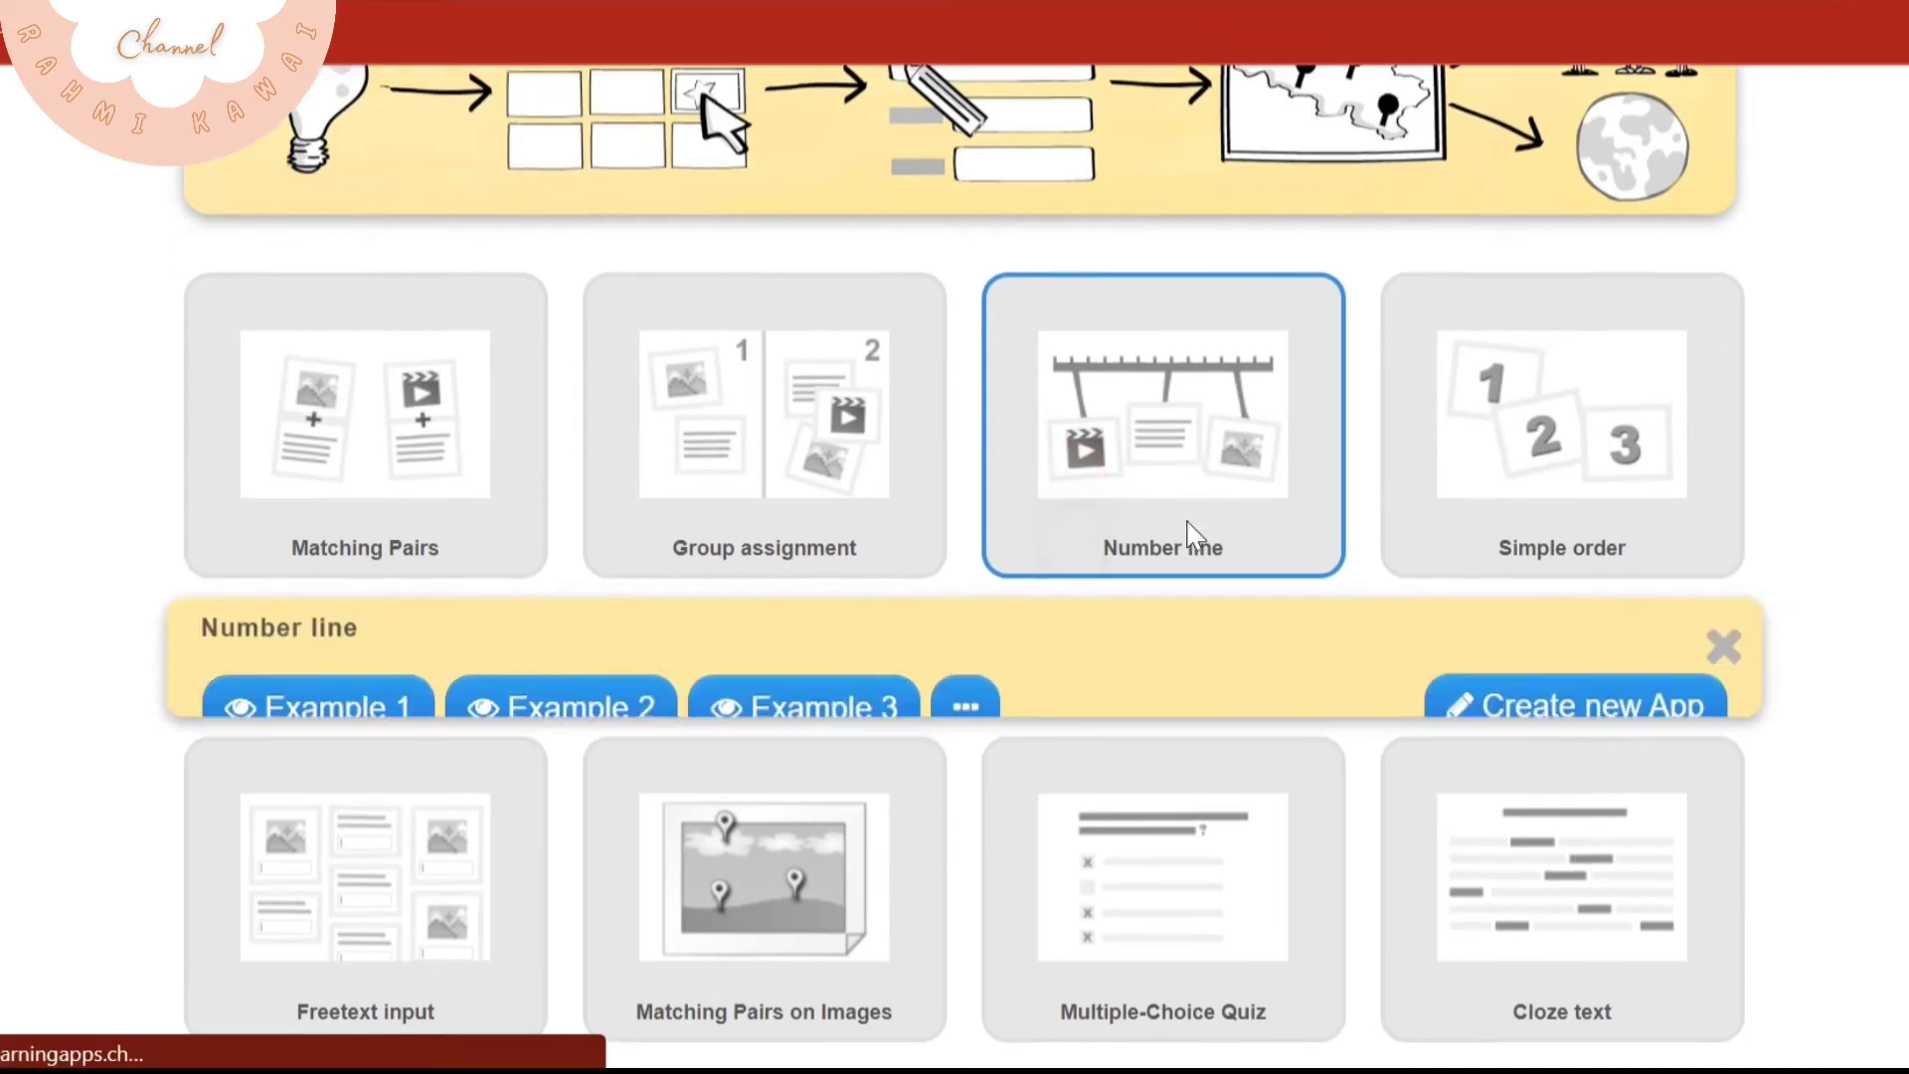
pyautogui.click(1492, 584)
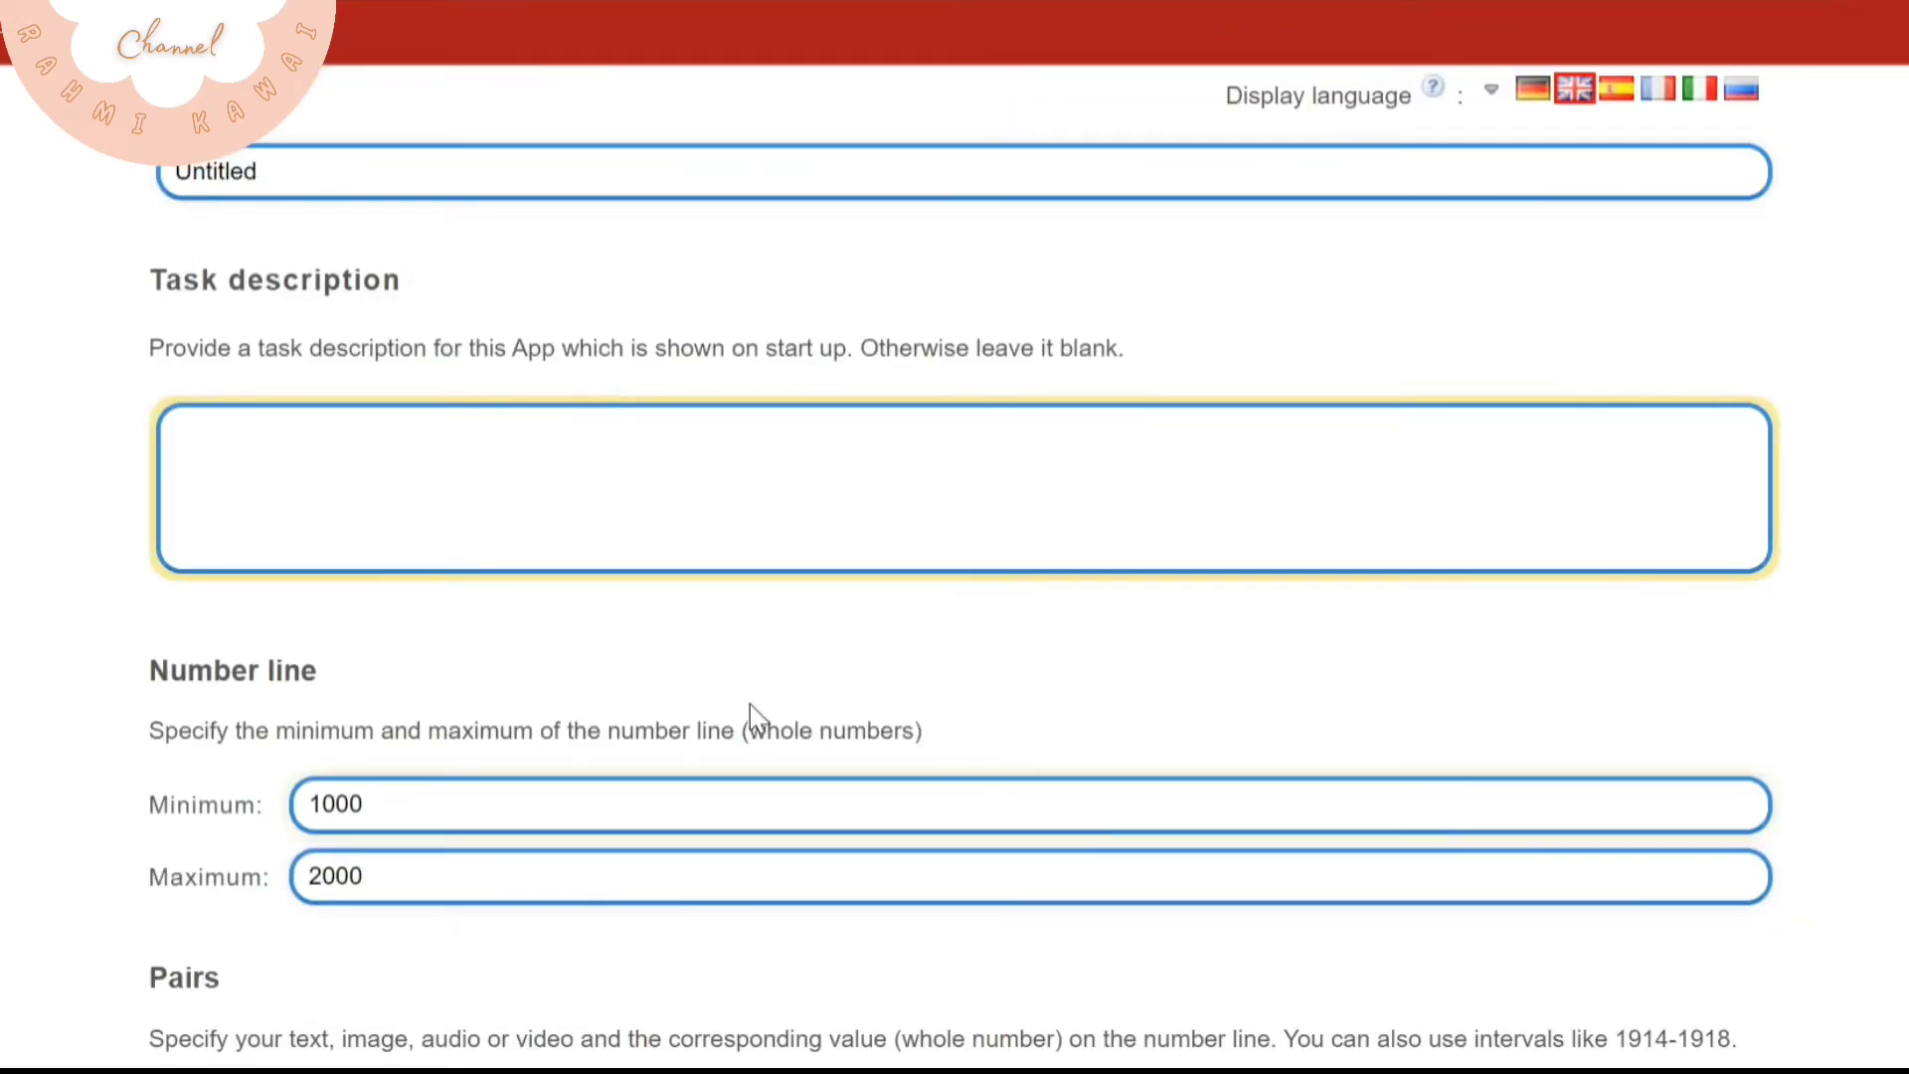
# Title the app "Urutkan tata cara membuat gambar ilustrasi" and enter the task description "Urutkan tata cara menggambar ilustrasi dengan tepat"
pyautogui.scroll(2, 749, 706)
pyautogui.click(307, 355)
pyautogui.moveTo(408, 343); pyautogui.dragTo(177, 345)
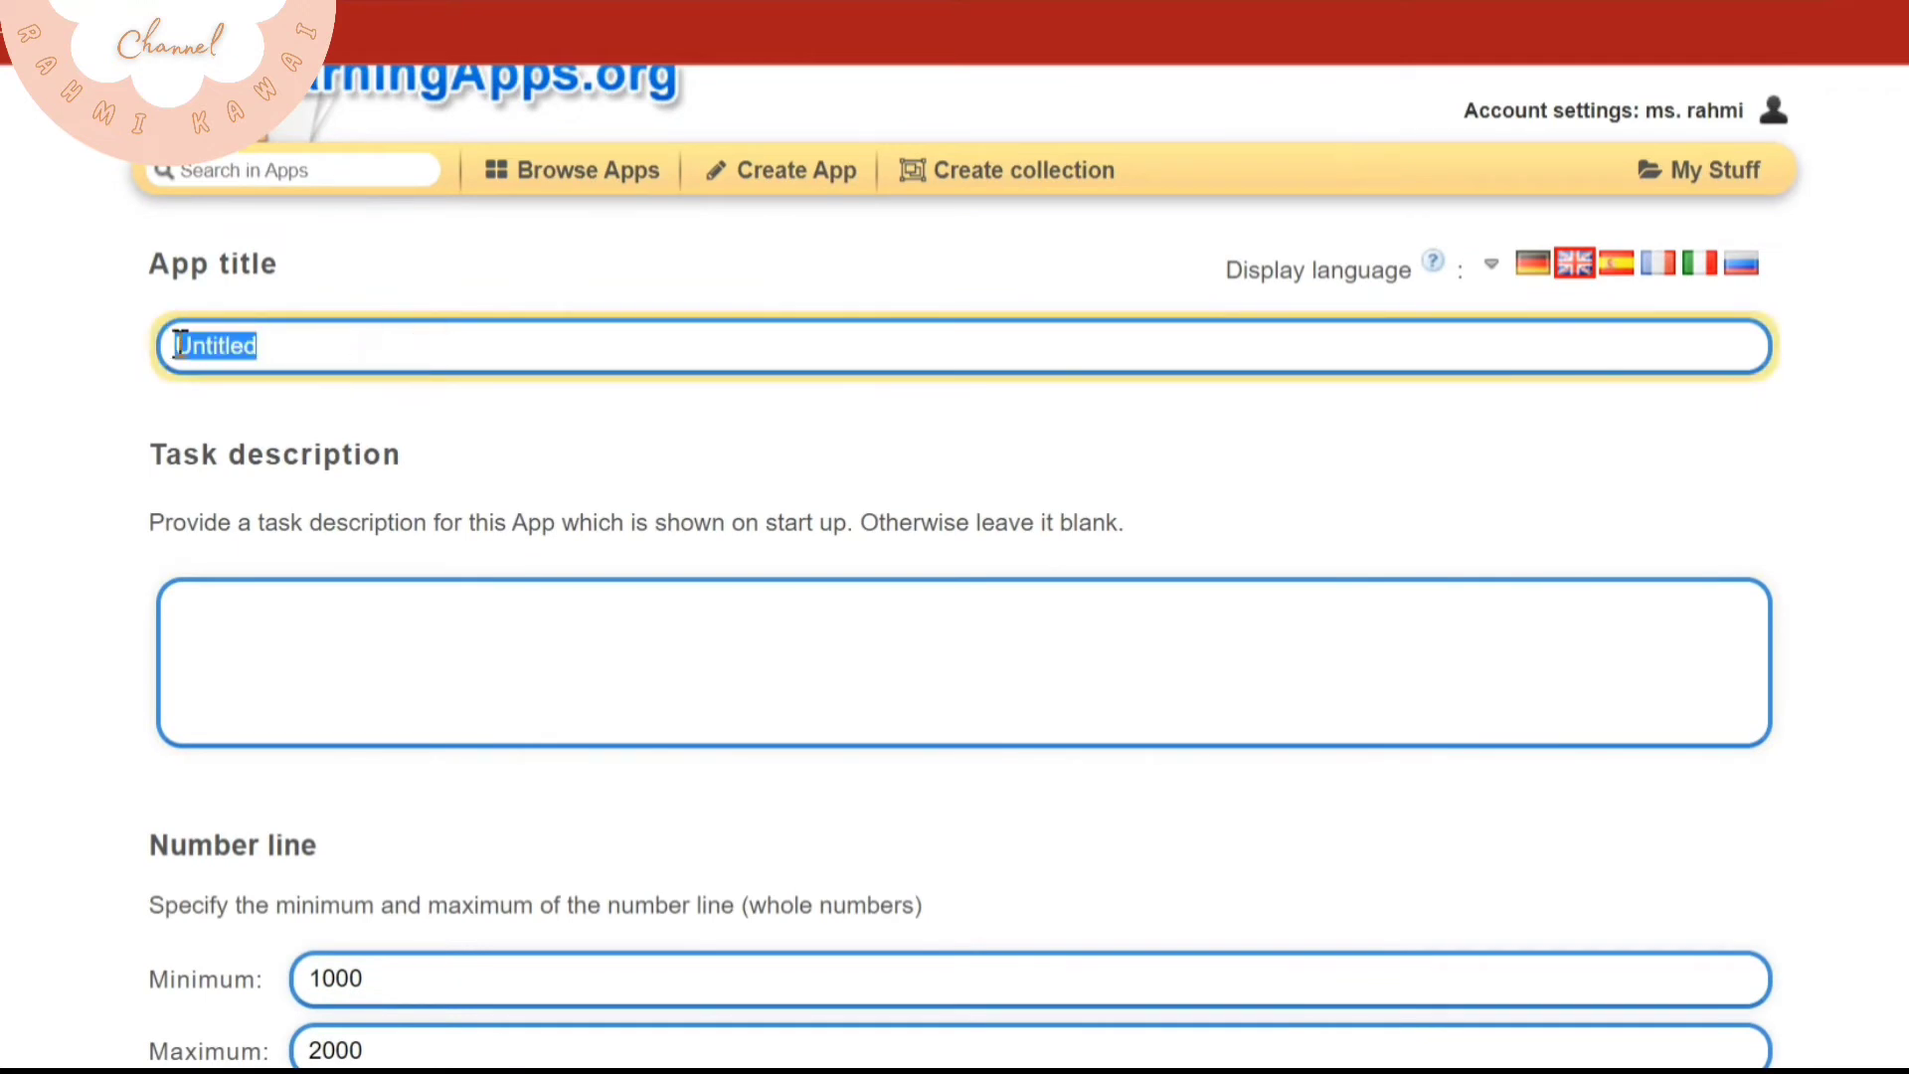
pyautogui.press('BackSpace')
pyautogui.write('U')
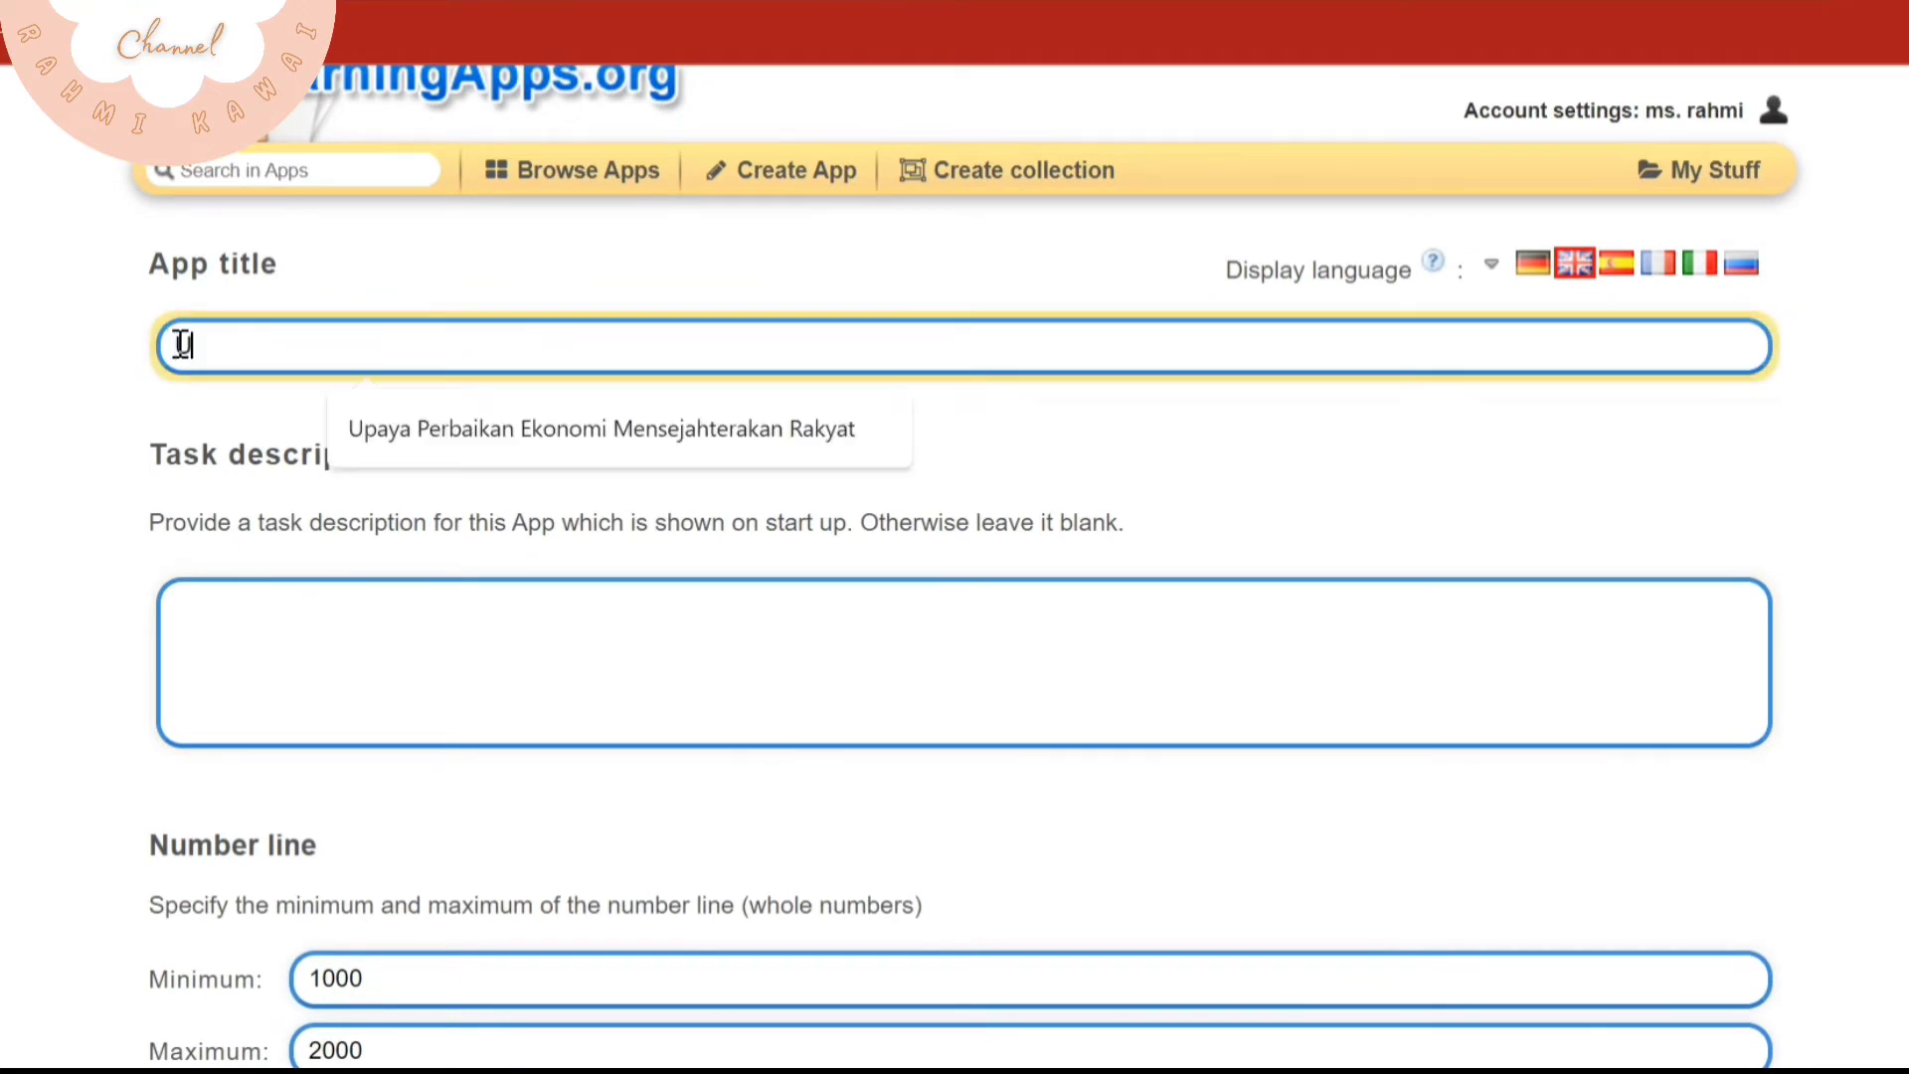
pyautogui.write('rut')
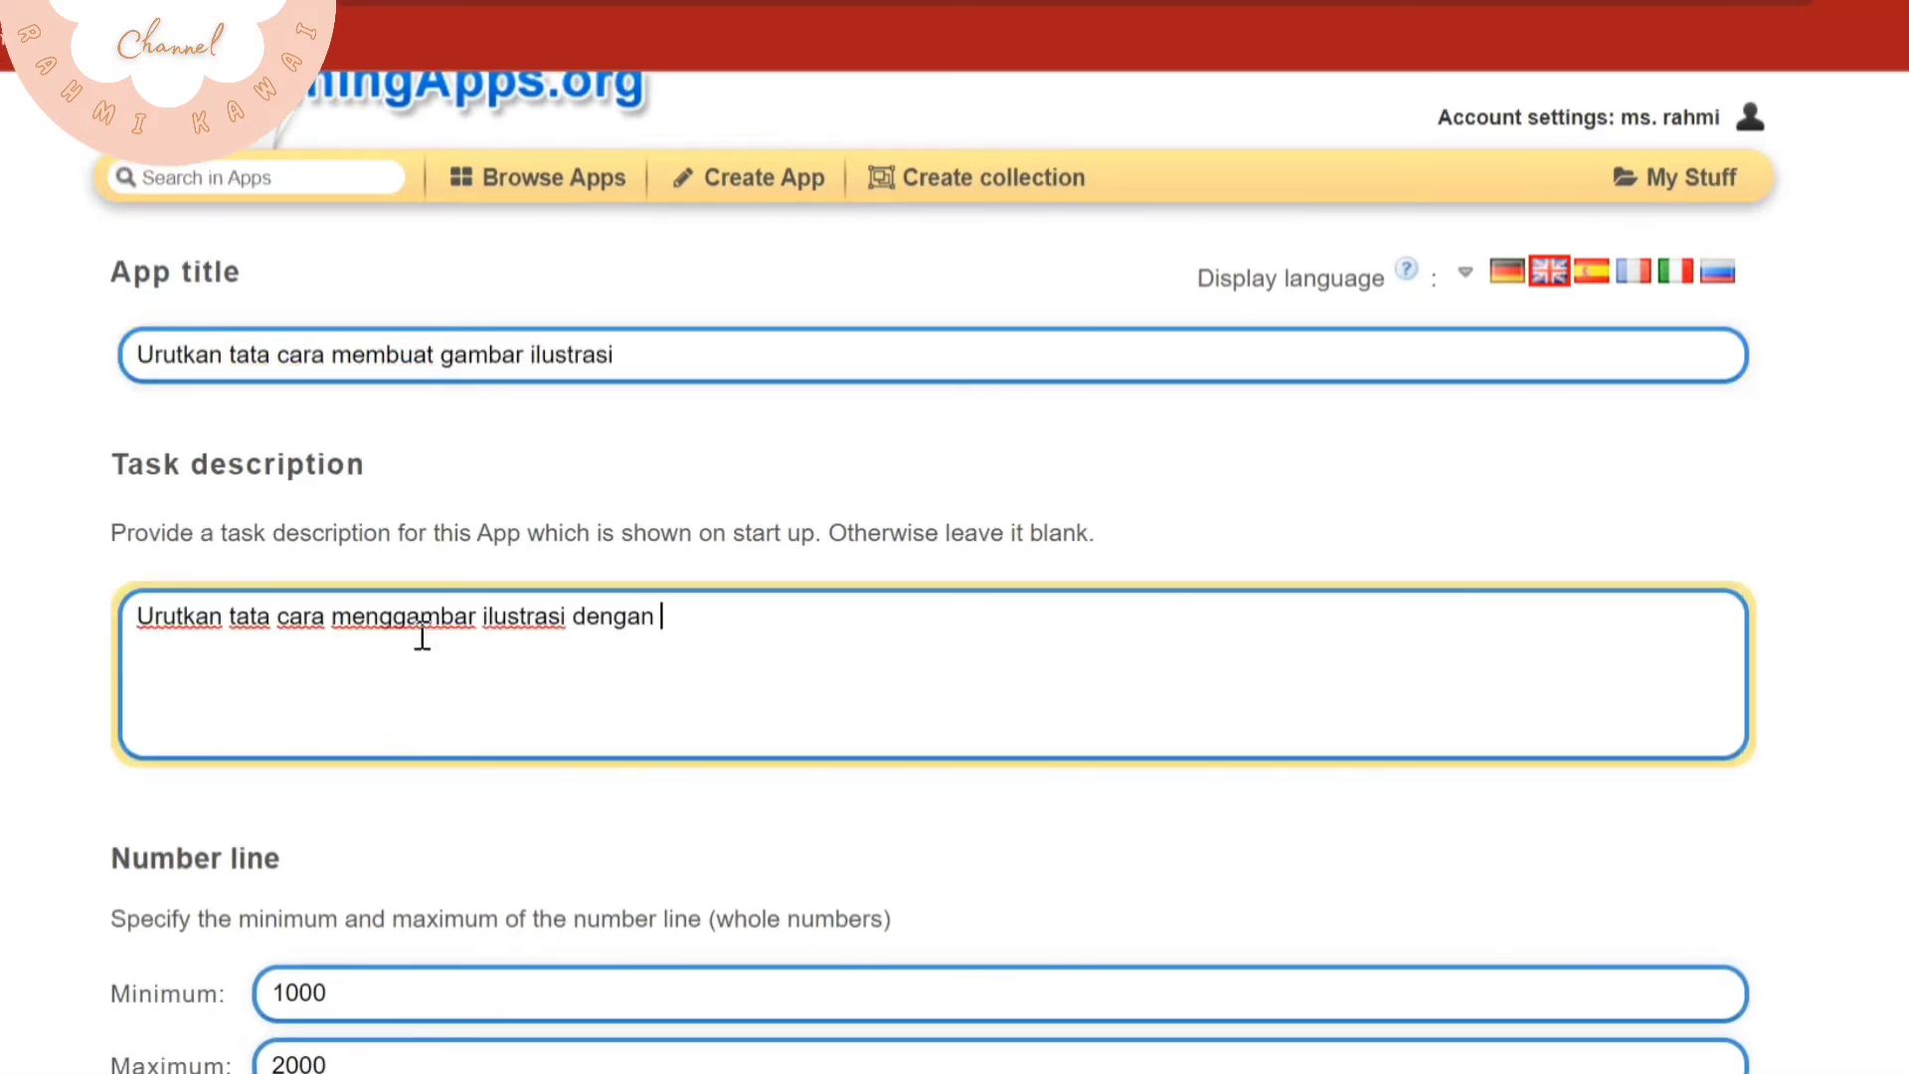
# Set the number line's minimum to 1 and its maximum to 3
pyautogui.scroll(-3, 400, 865)
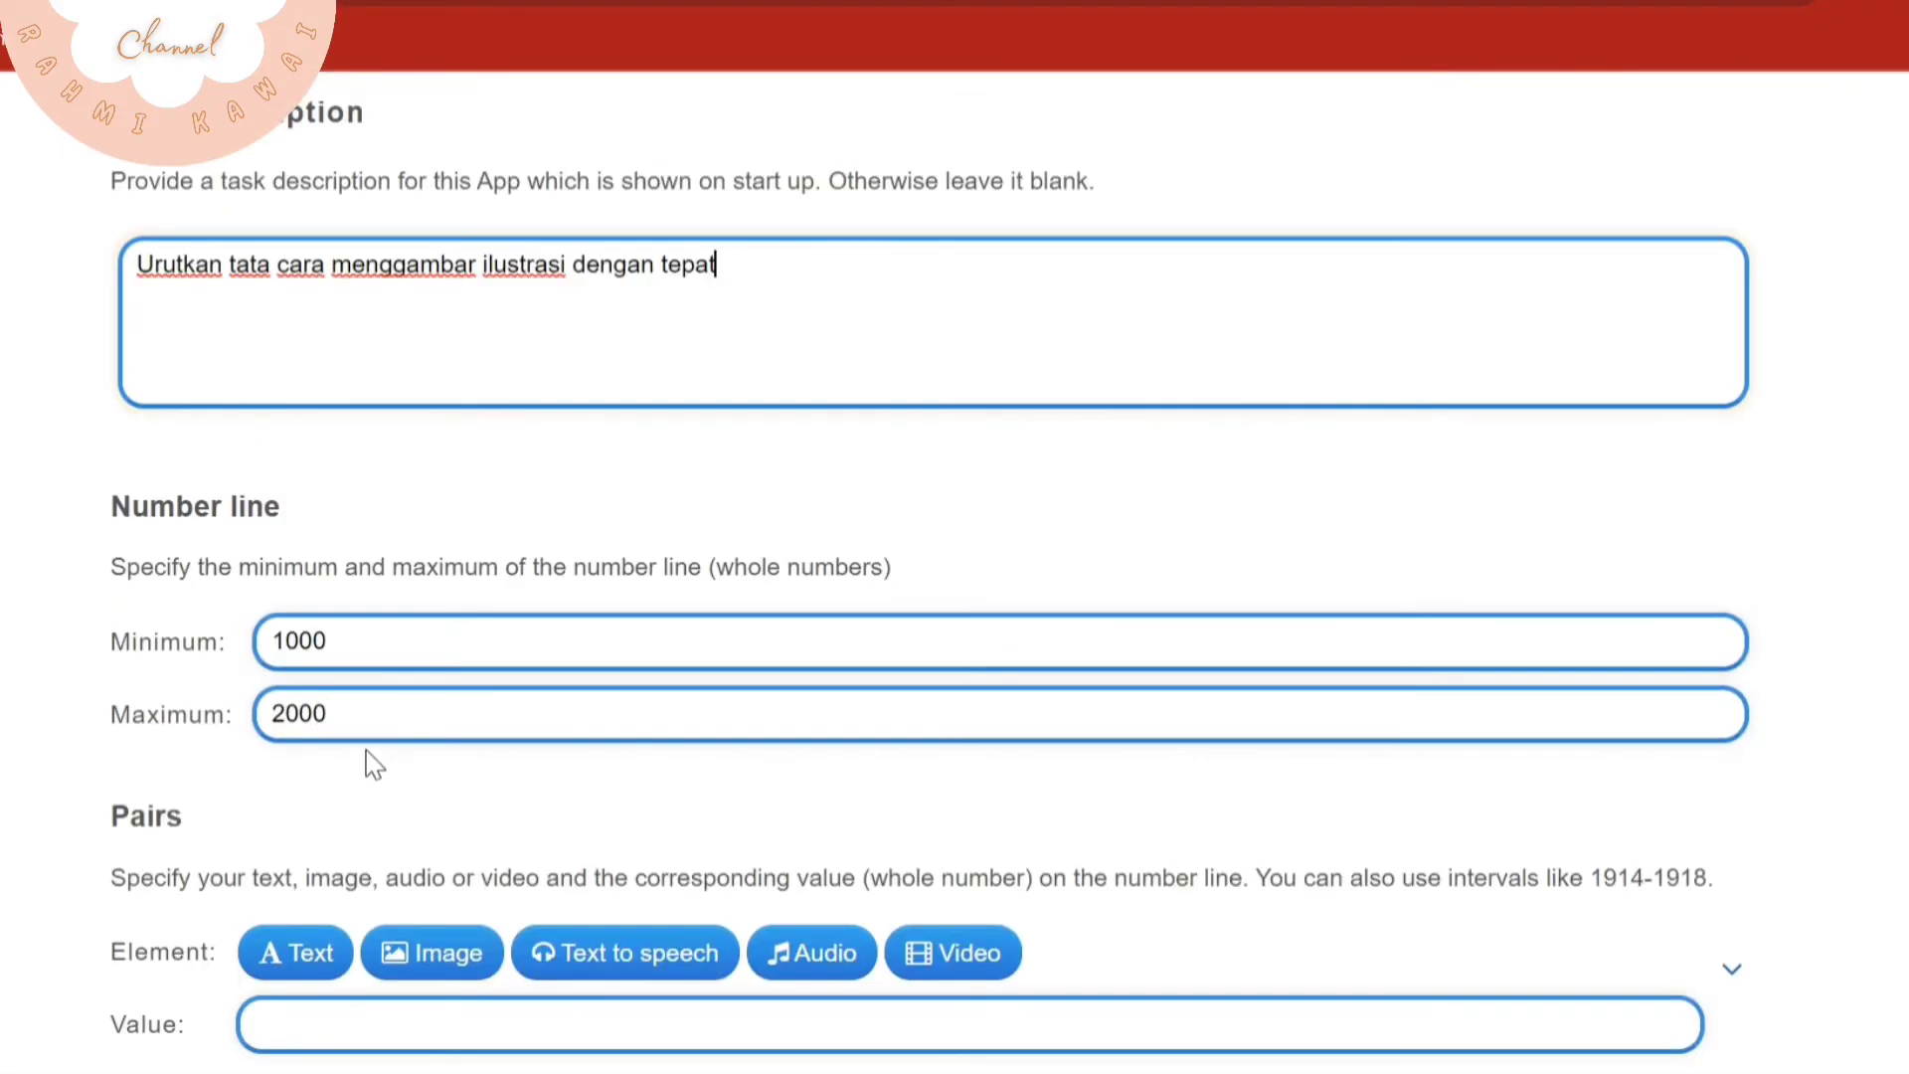
pyautogui.moveTo(392, 639); pyautogui.dragTo(250, 643)
pyautogui.press('BackSpace')
pyautogui.write('1')
pyautogui.moveTo(352, 708); pyautogui.dragTo(255, 712)
pyautogui.press('BackSpace')
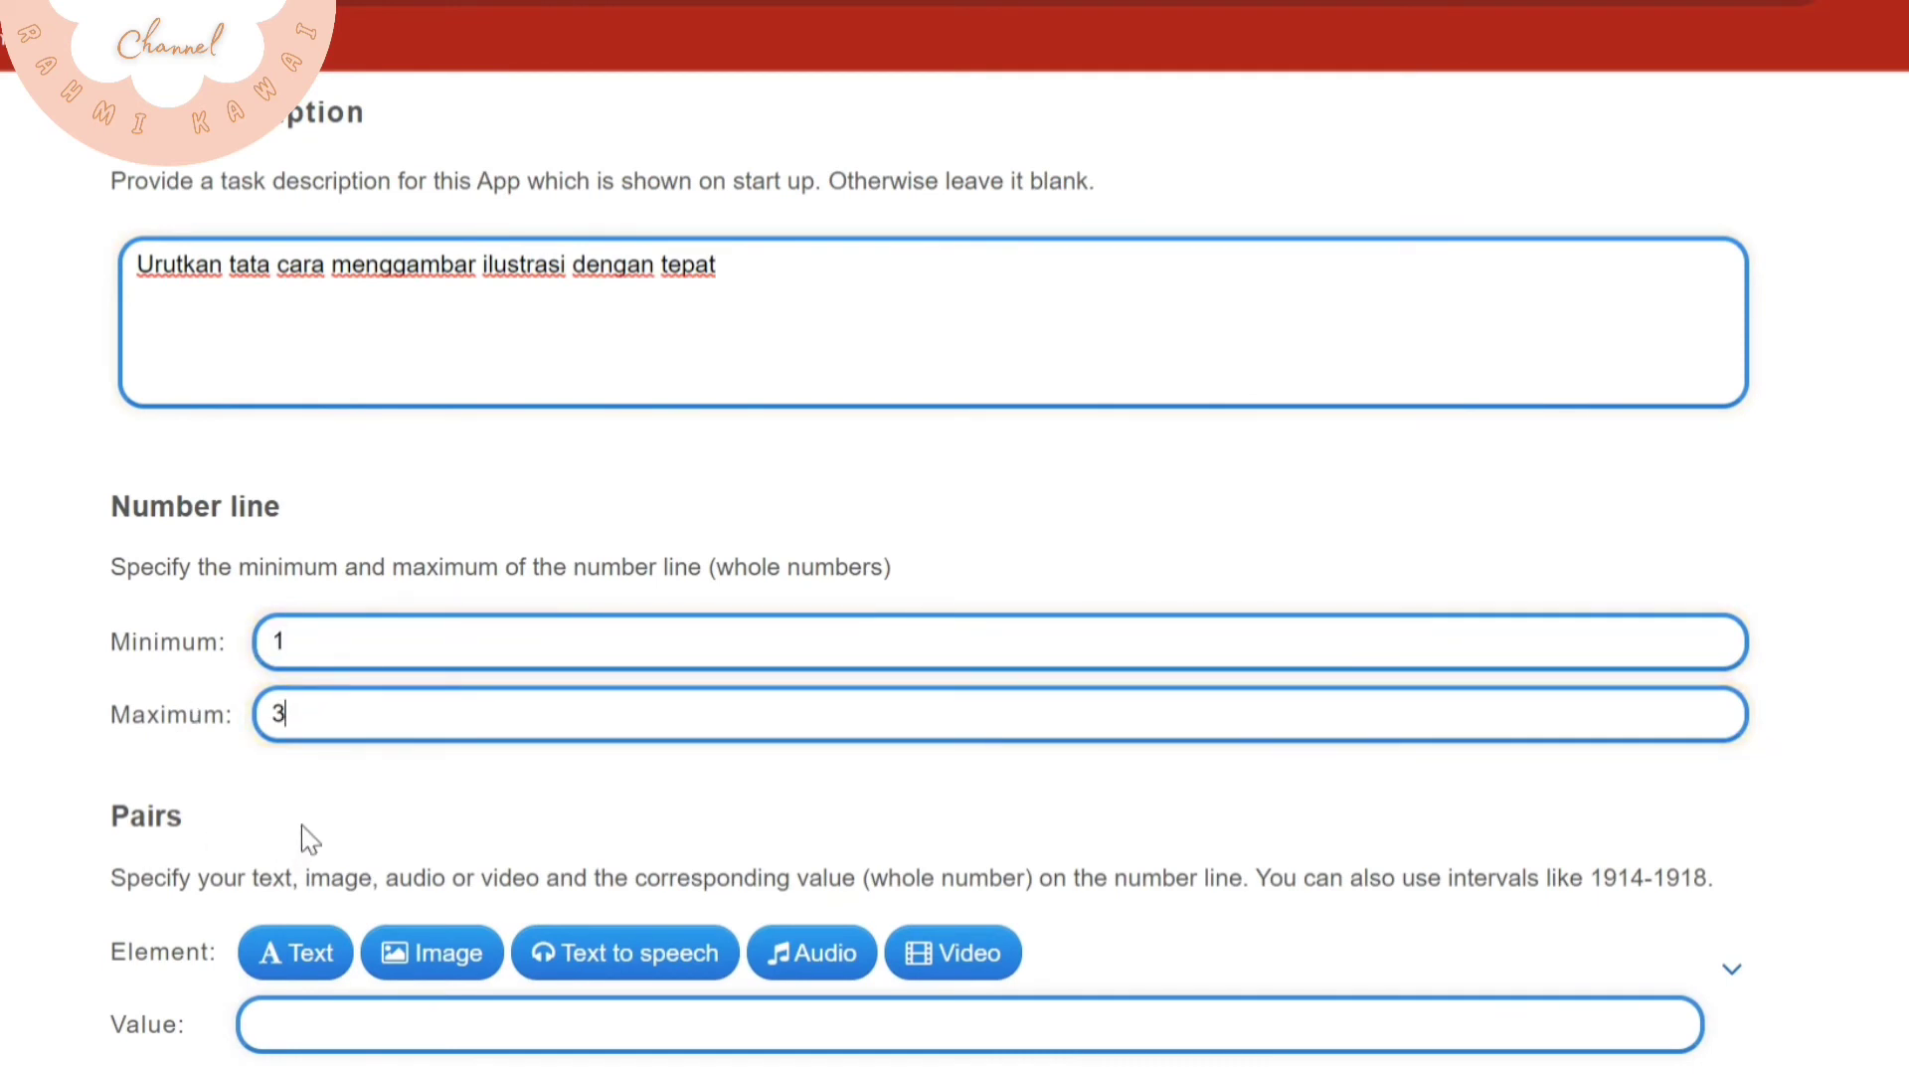
pyautogui.write('3')
# Fill the first pair with the text element "Menyiapkan alat dan bahan" and the value 1
pyautogui.scroll(-2, 310, 840)
pyautogui.click(293, 776)
pyautogui.click(468, 785)
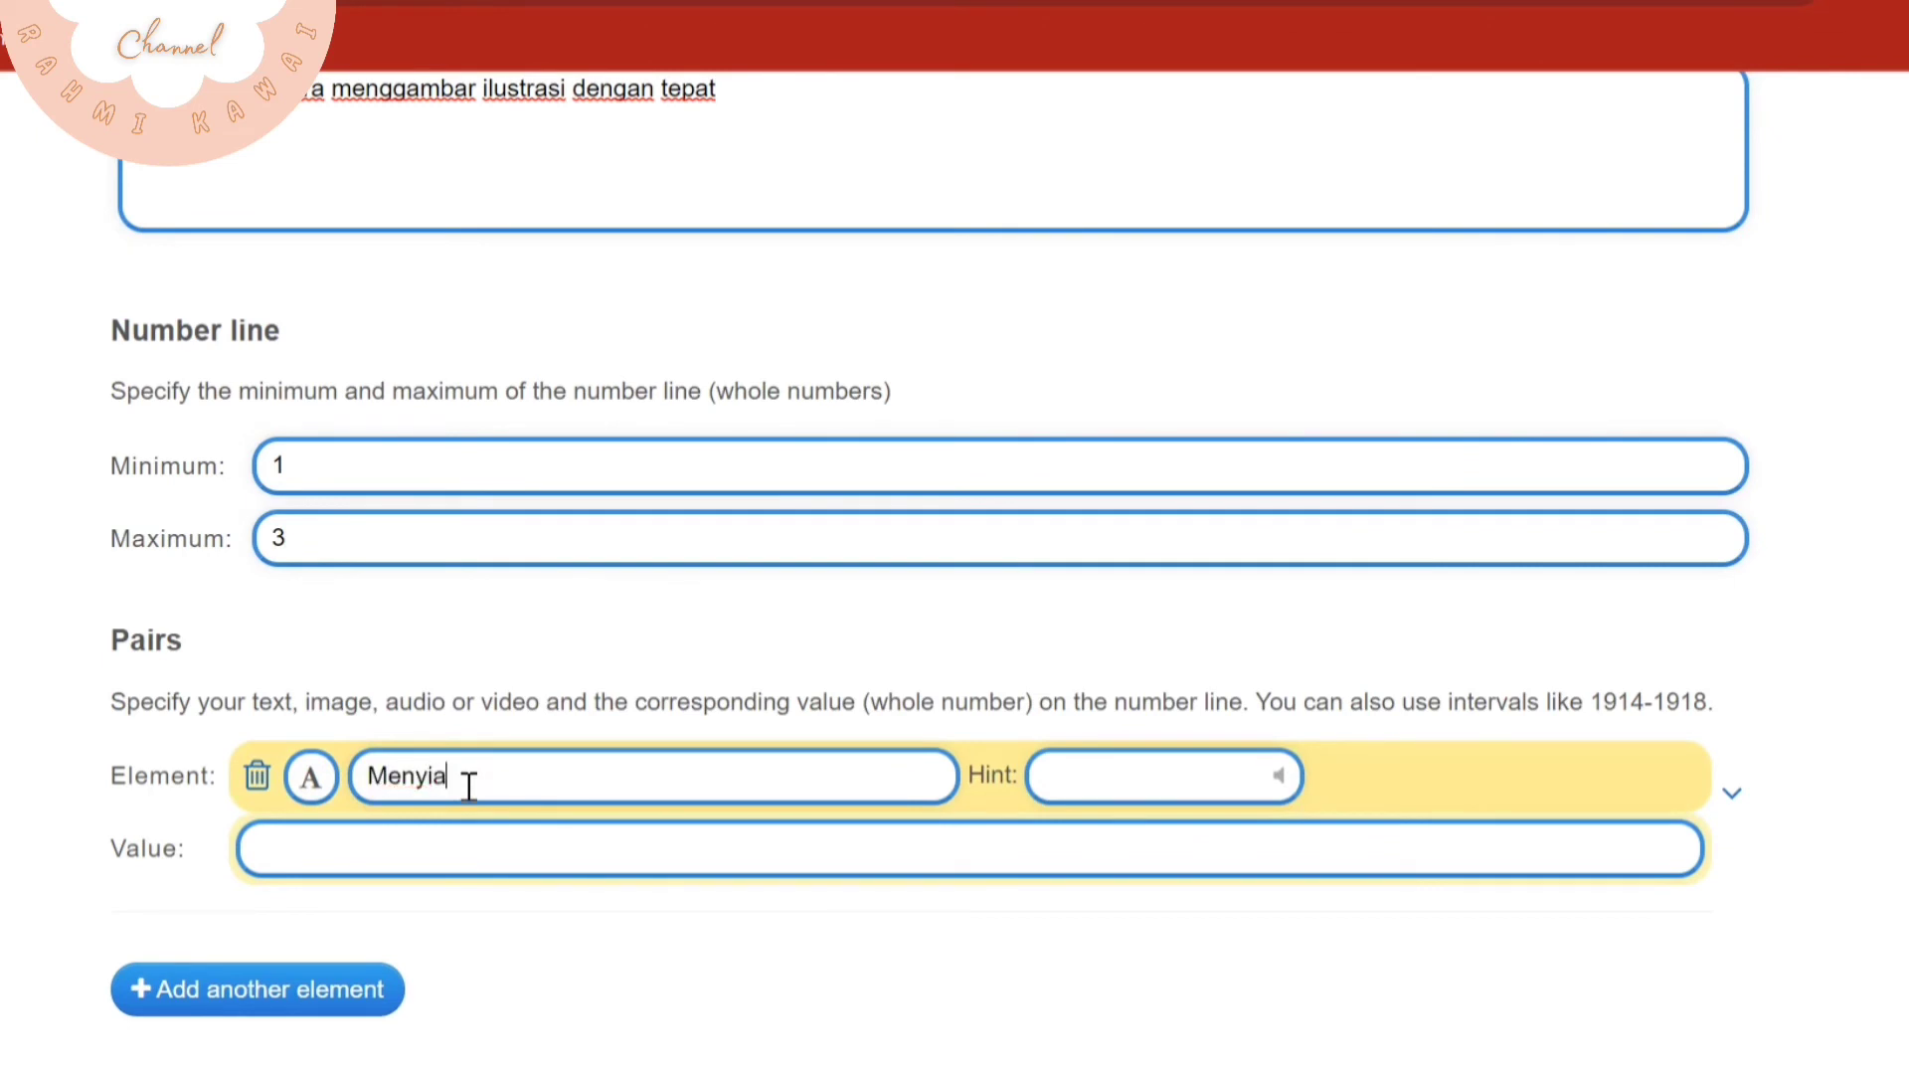
pyautogui.write('Menyiapkan alat dan bahan')
pyautogui.click(428, 861)
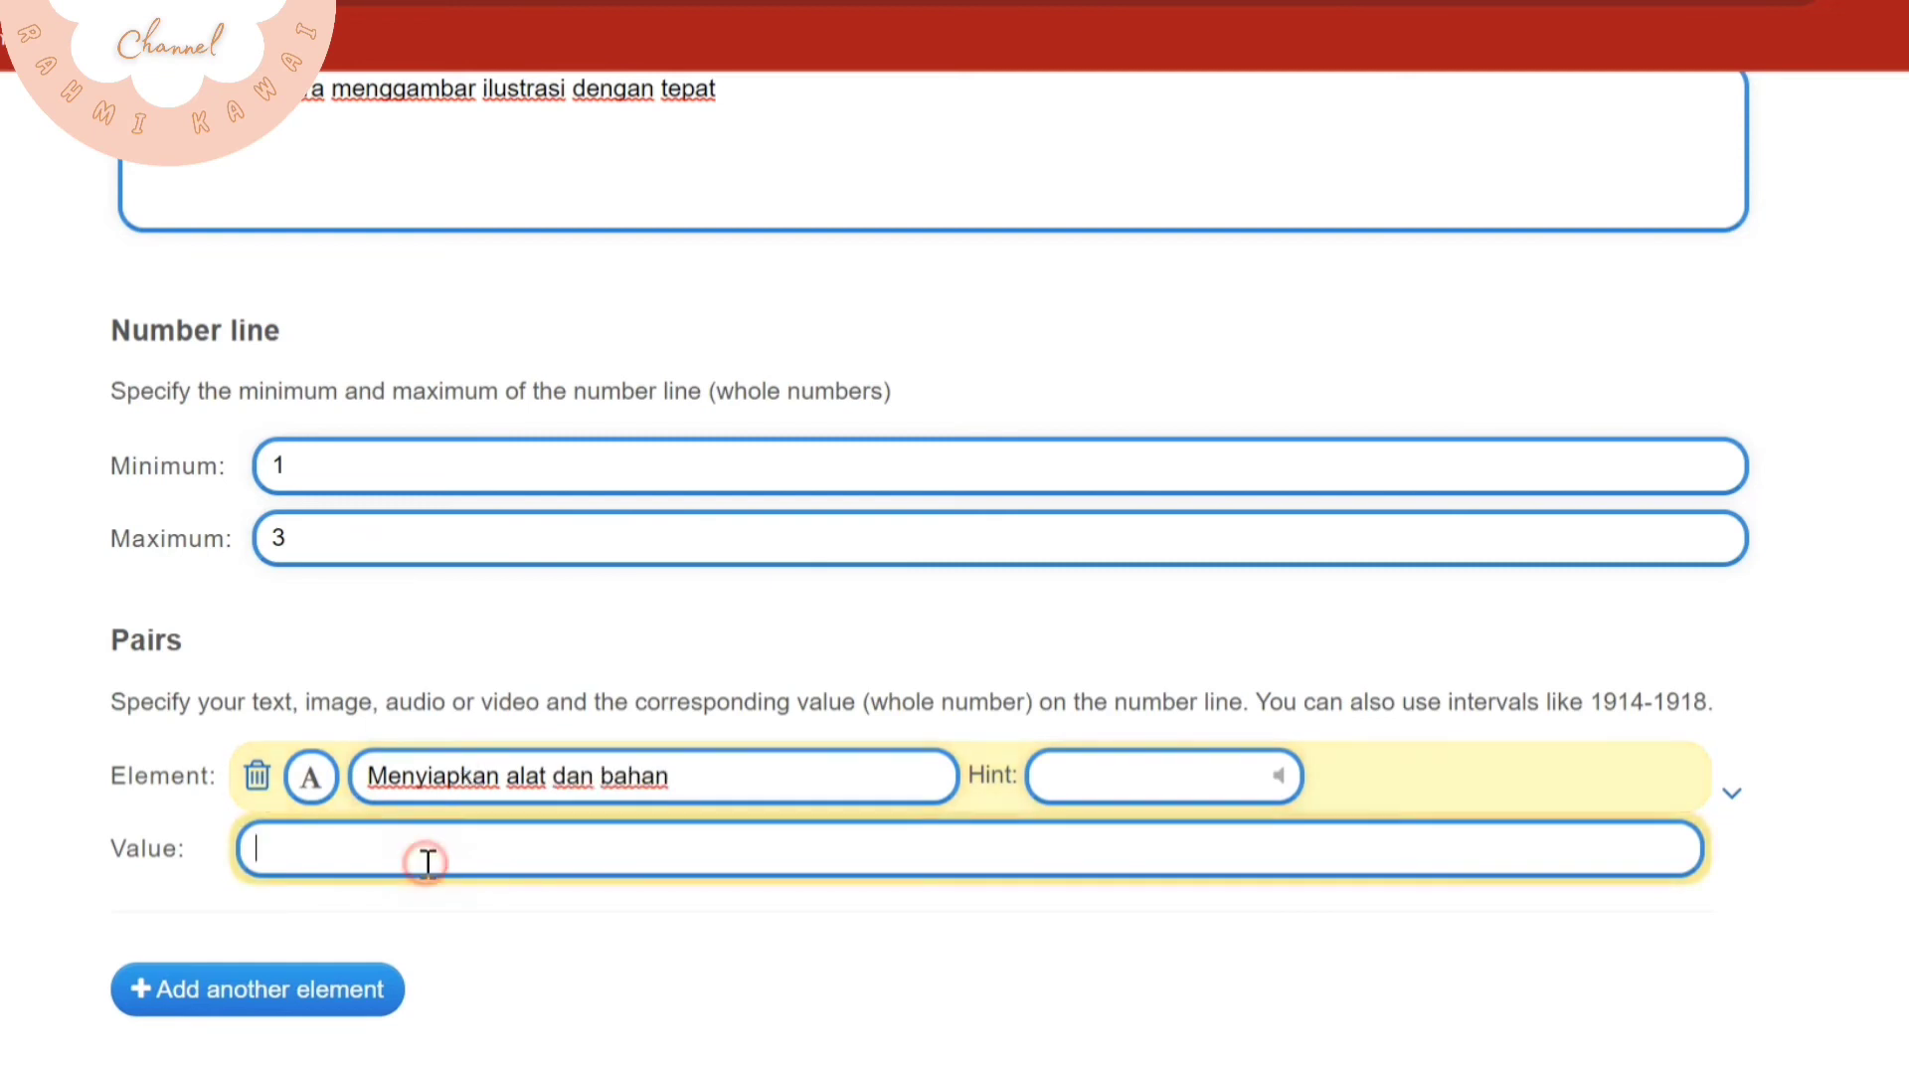
# Add a second pair with the text element "Menentukan tema" and the value 2
pyautogui.click(349, 971)
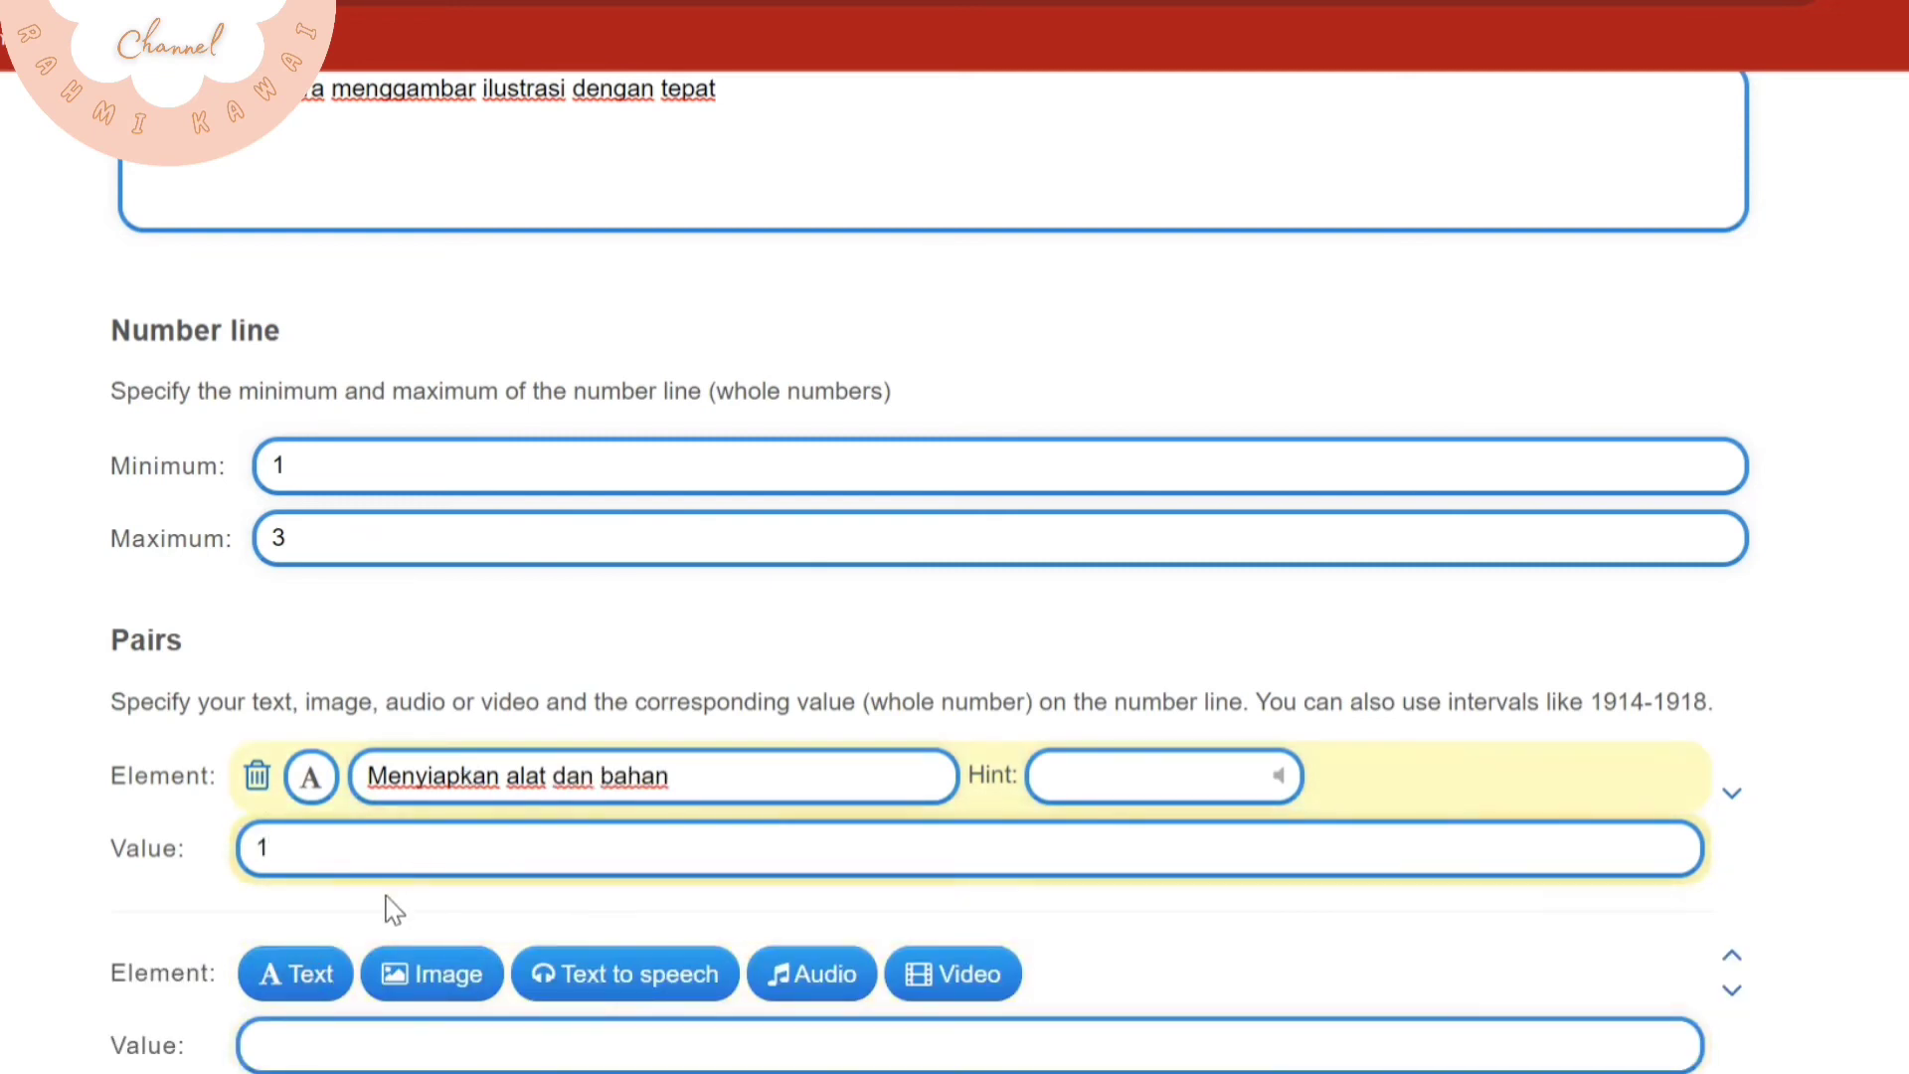
pyautogui.scroll(-2, 383, 904)
pyautogui.click(298, 798)
pyautogui.click(417, 806)
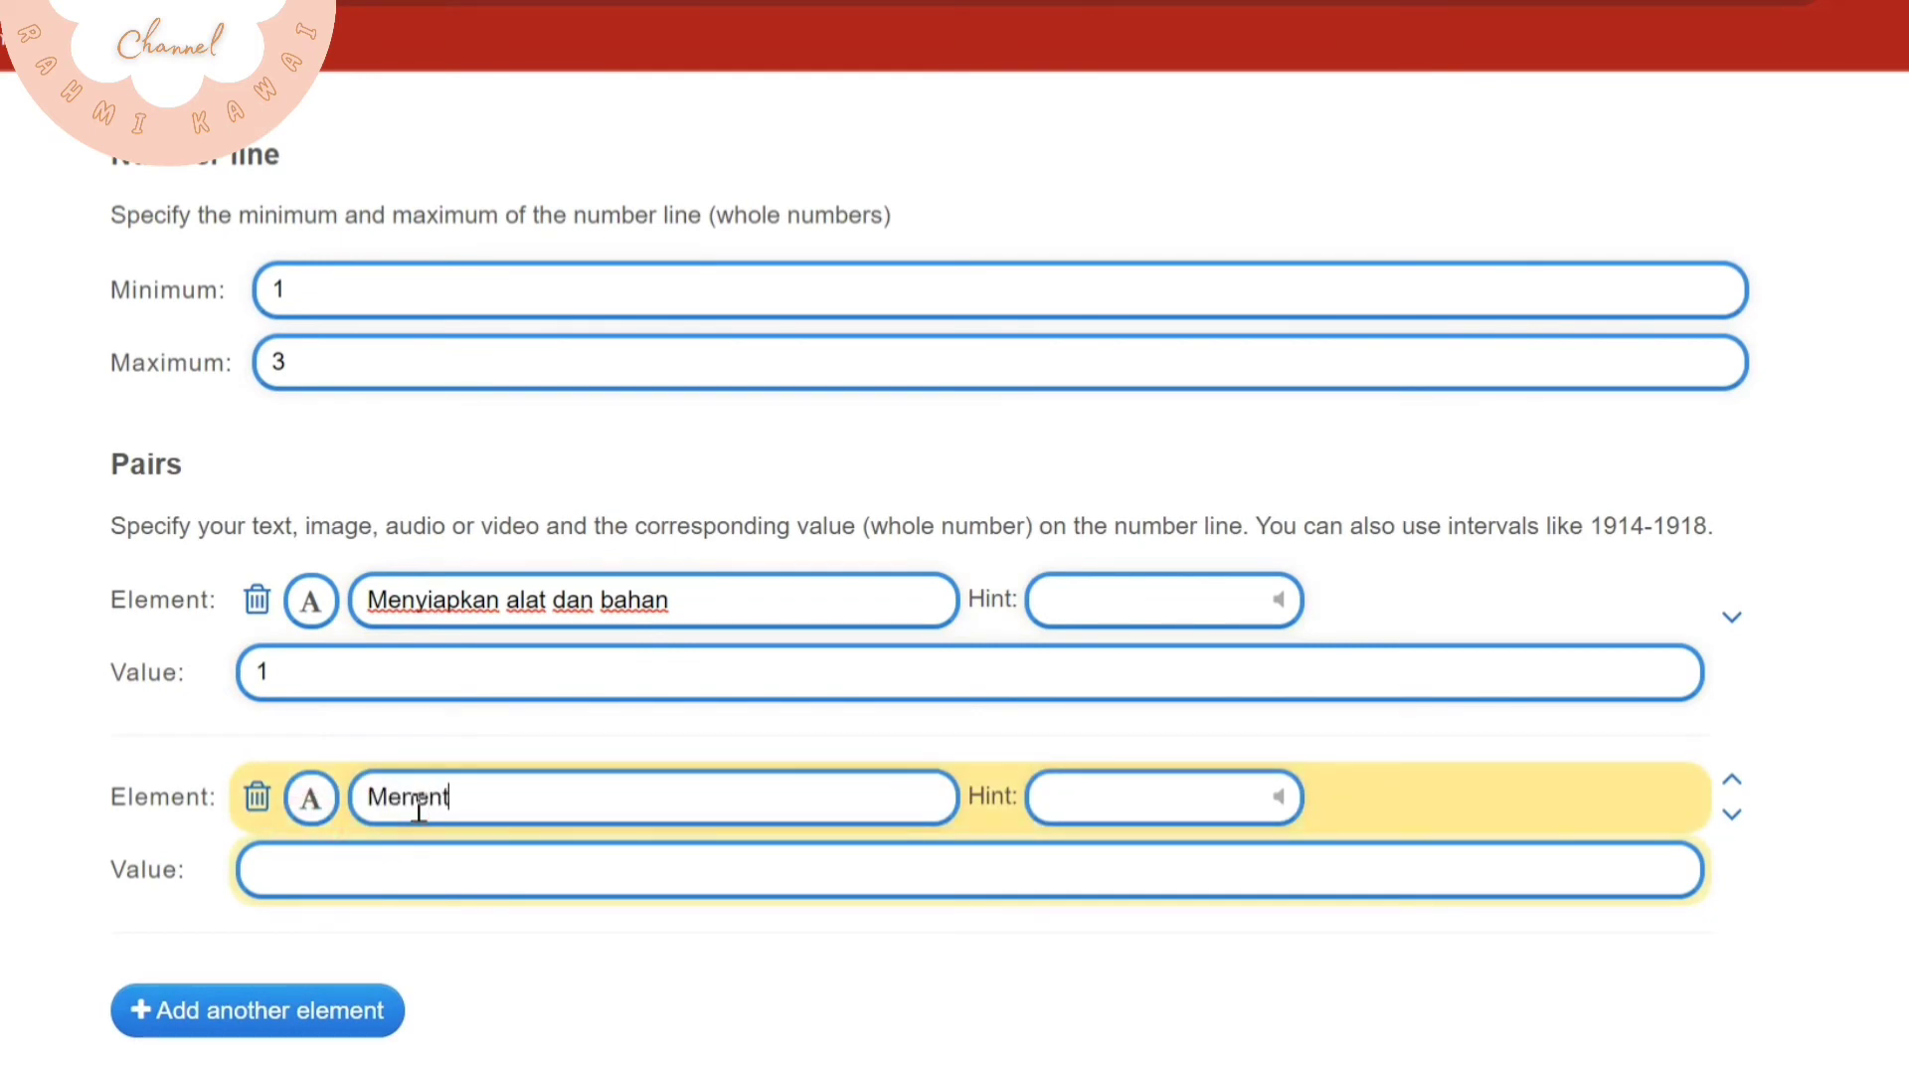
pyautogui.click(454, 872)
pyautogui.write('2')
# Add a third pair with the text element "Mewarnai dengan rapih" and the value 3
pyautogui.scroll(-2, 279, 861)
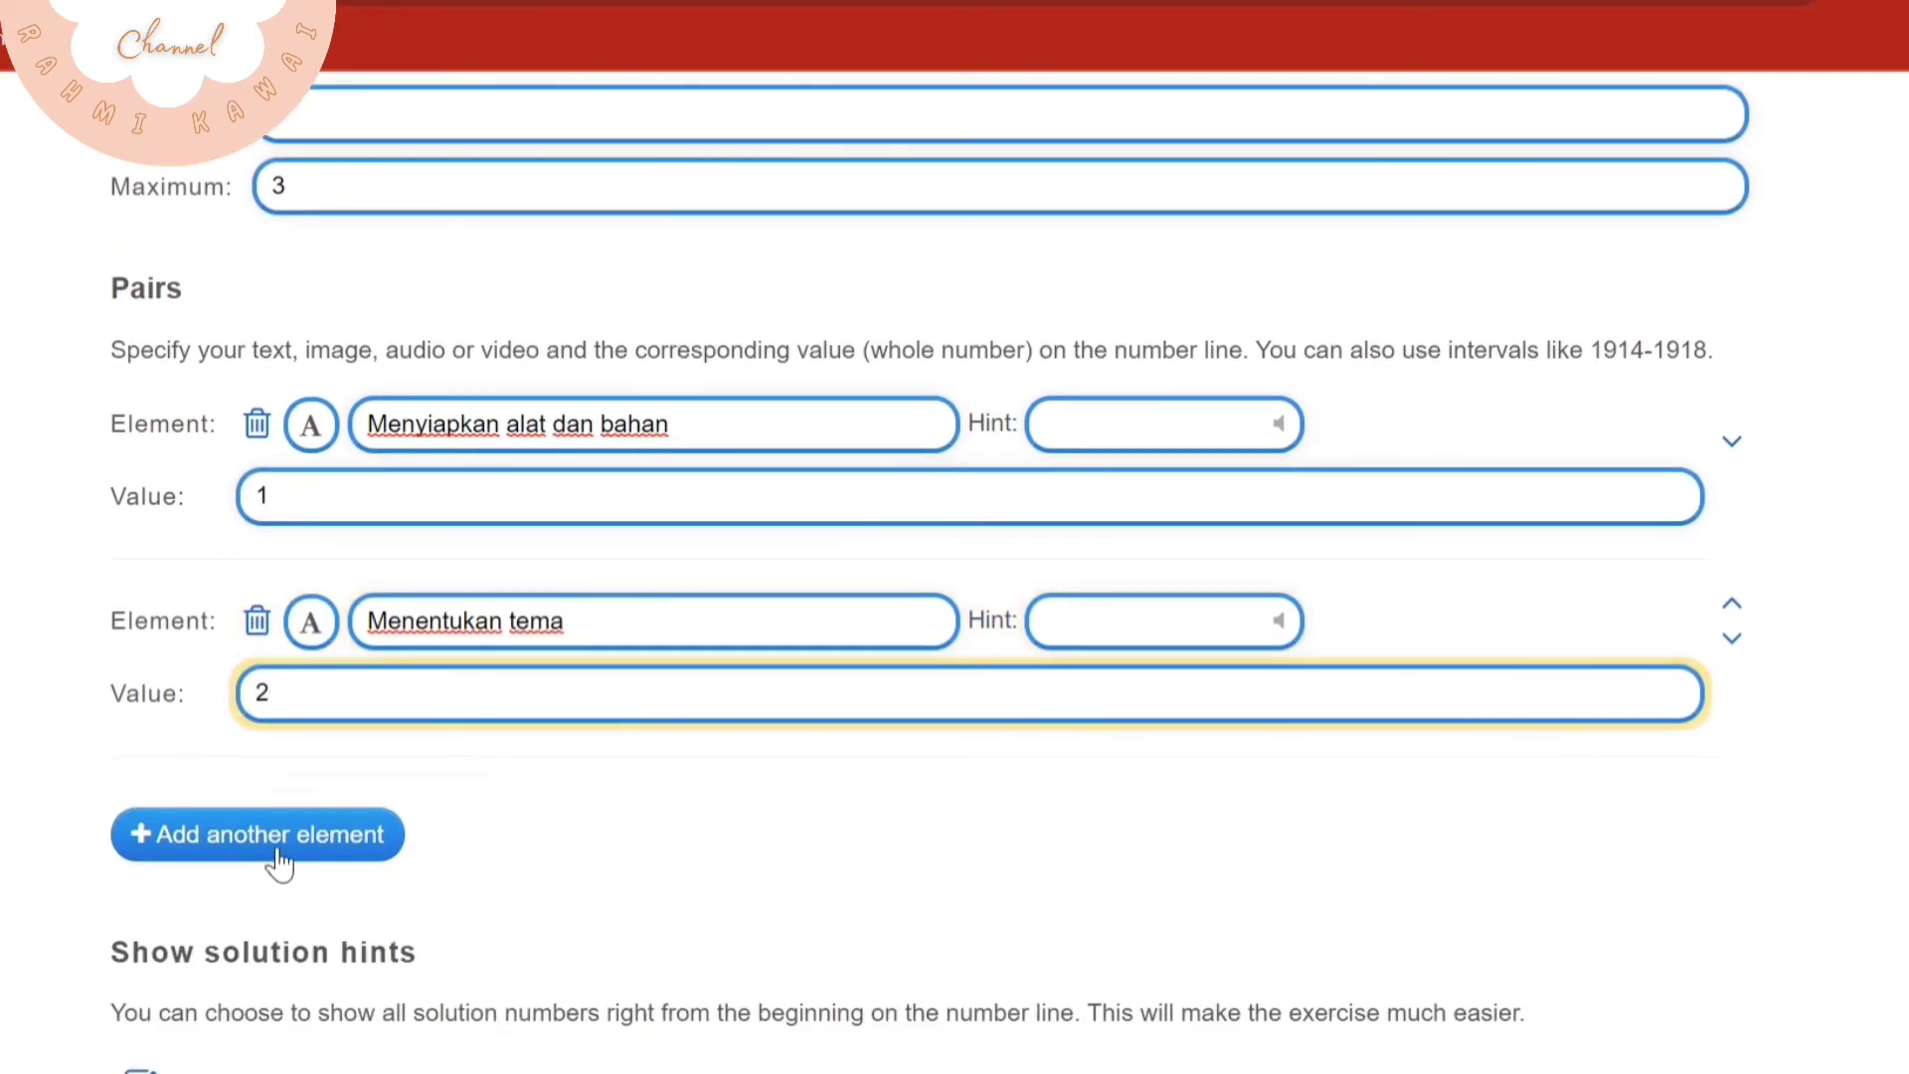
pyautogui.click(275, 845)
pyautogui.click(296, 835)
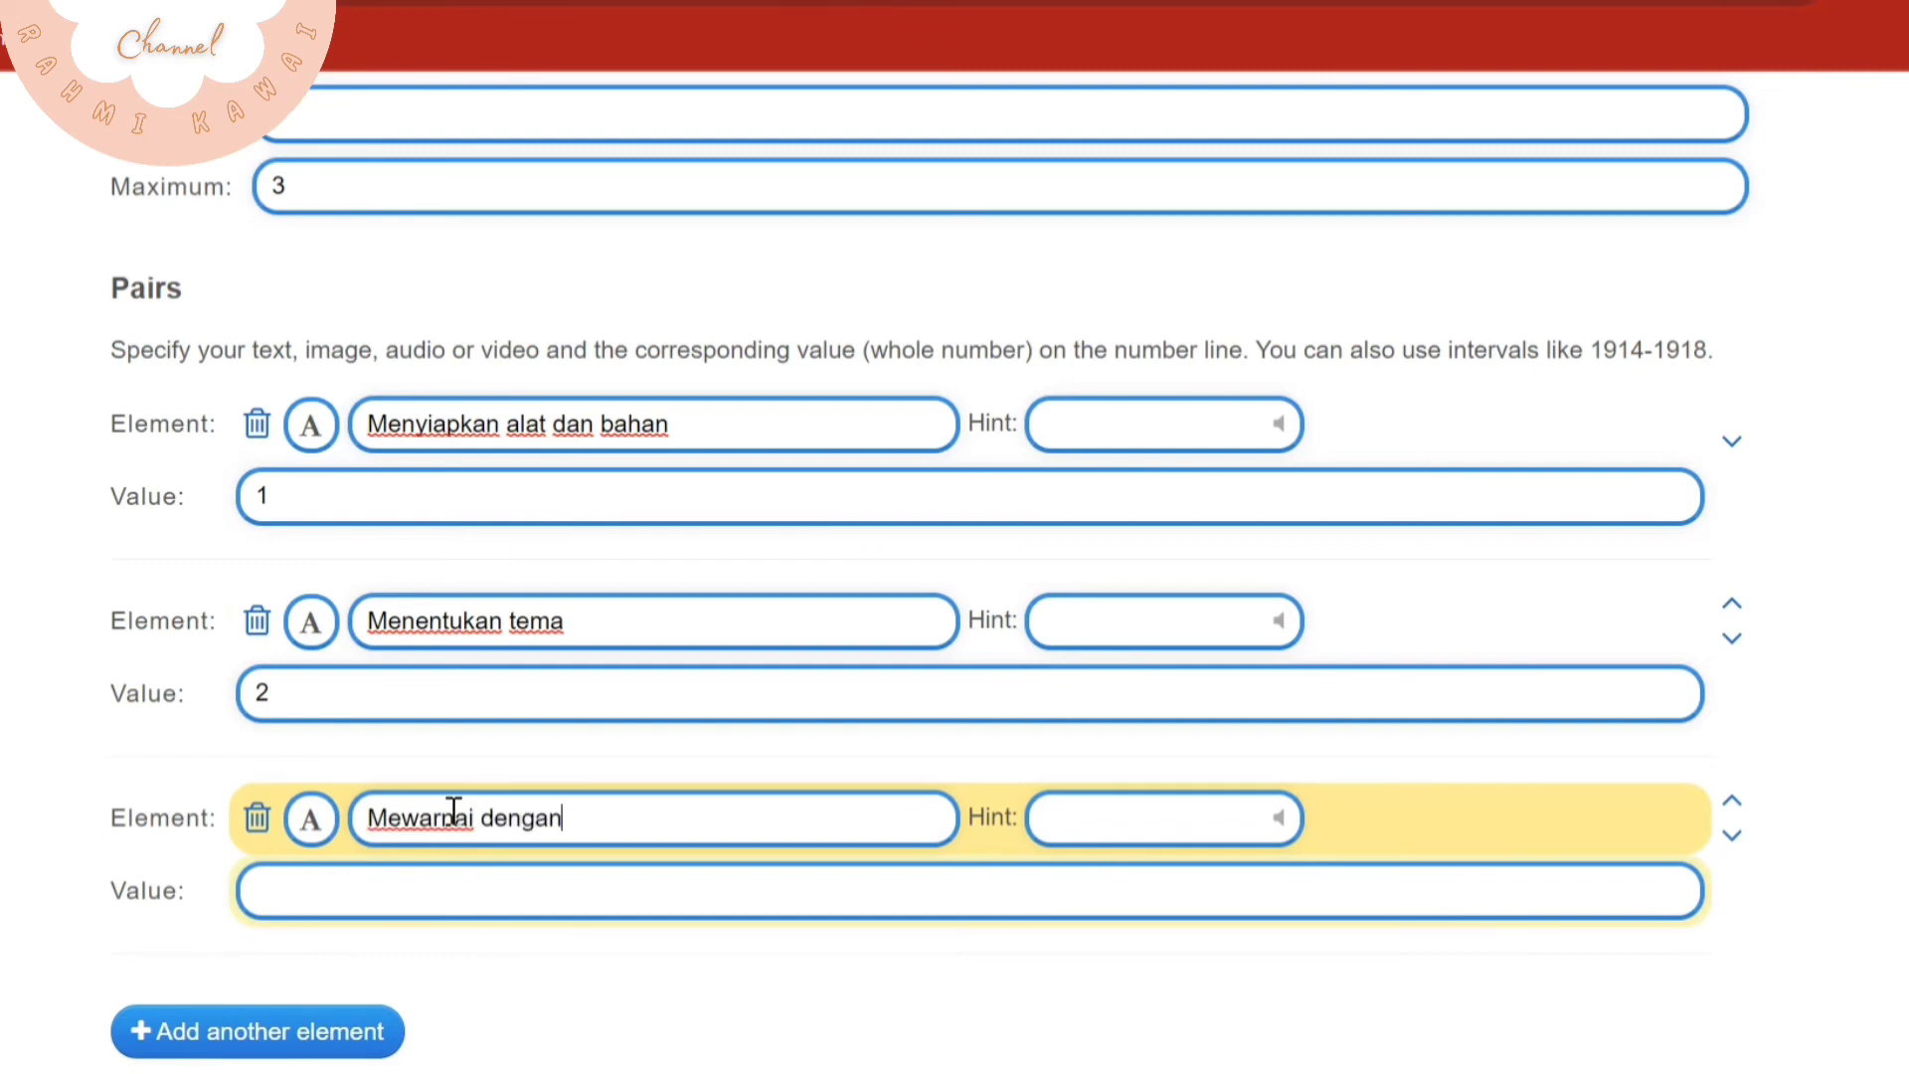
pyautogui.click(409, 898)
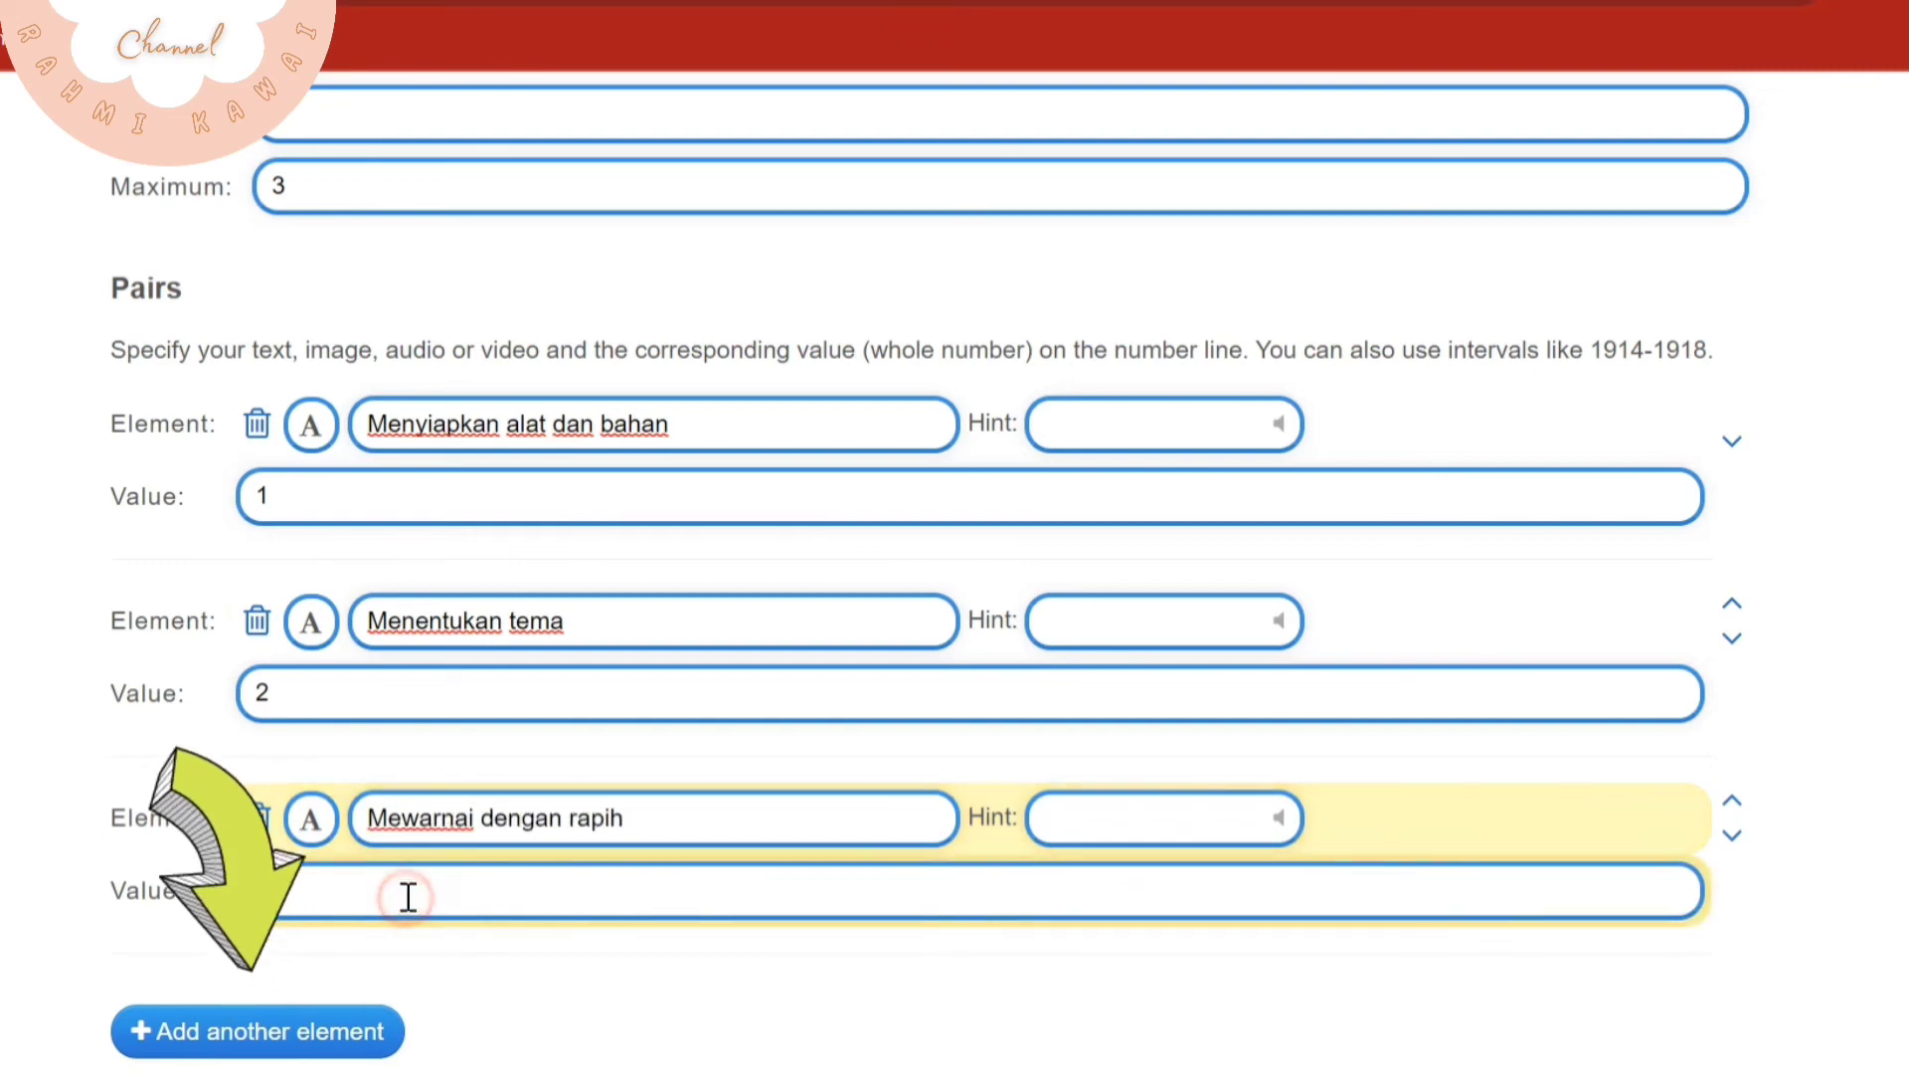
pyautogui.write('3')
# Replace the default feedback text with "Mantab kamu sudah paham!!"
pyautogui.scroll(-3, 477, 915)
pyautogui.scroll(-3, 534, 865)
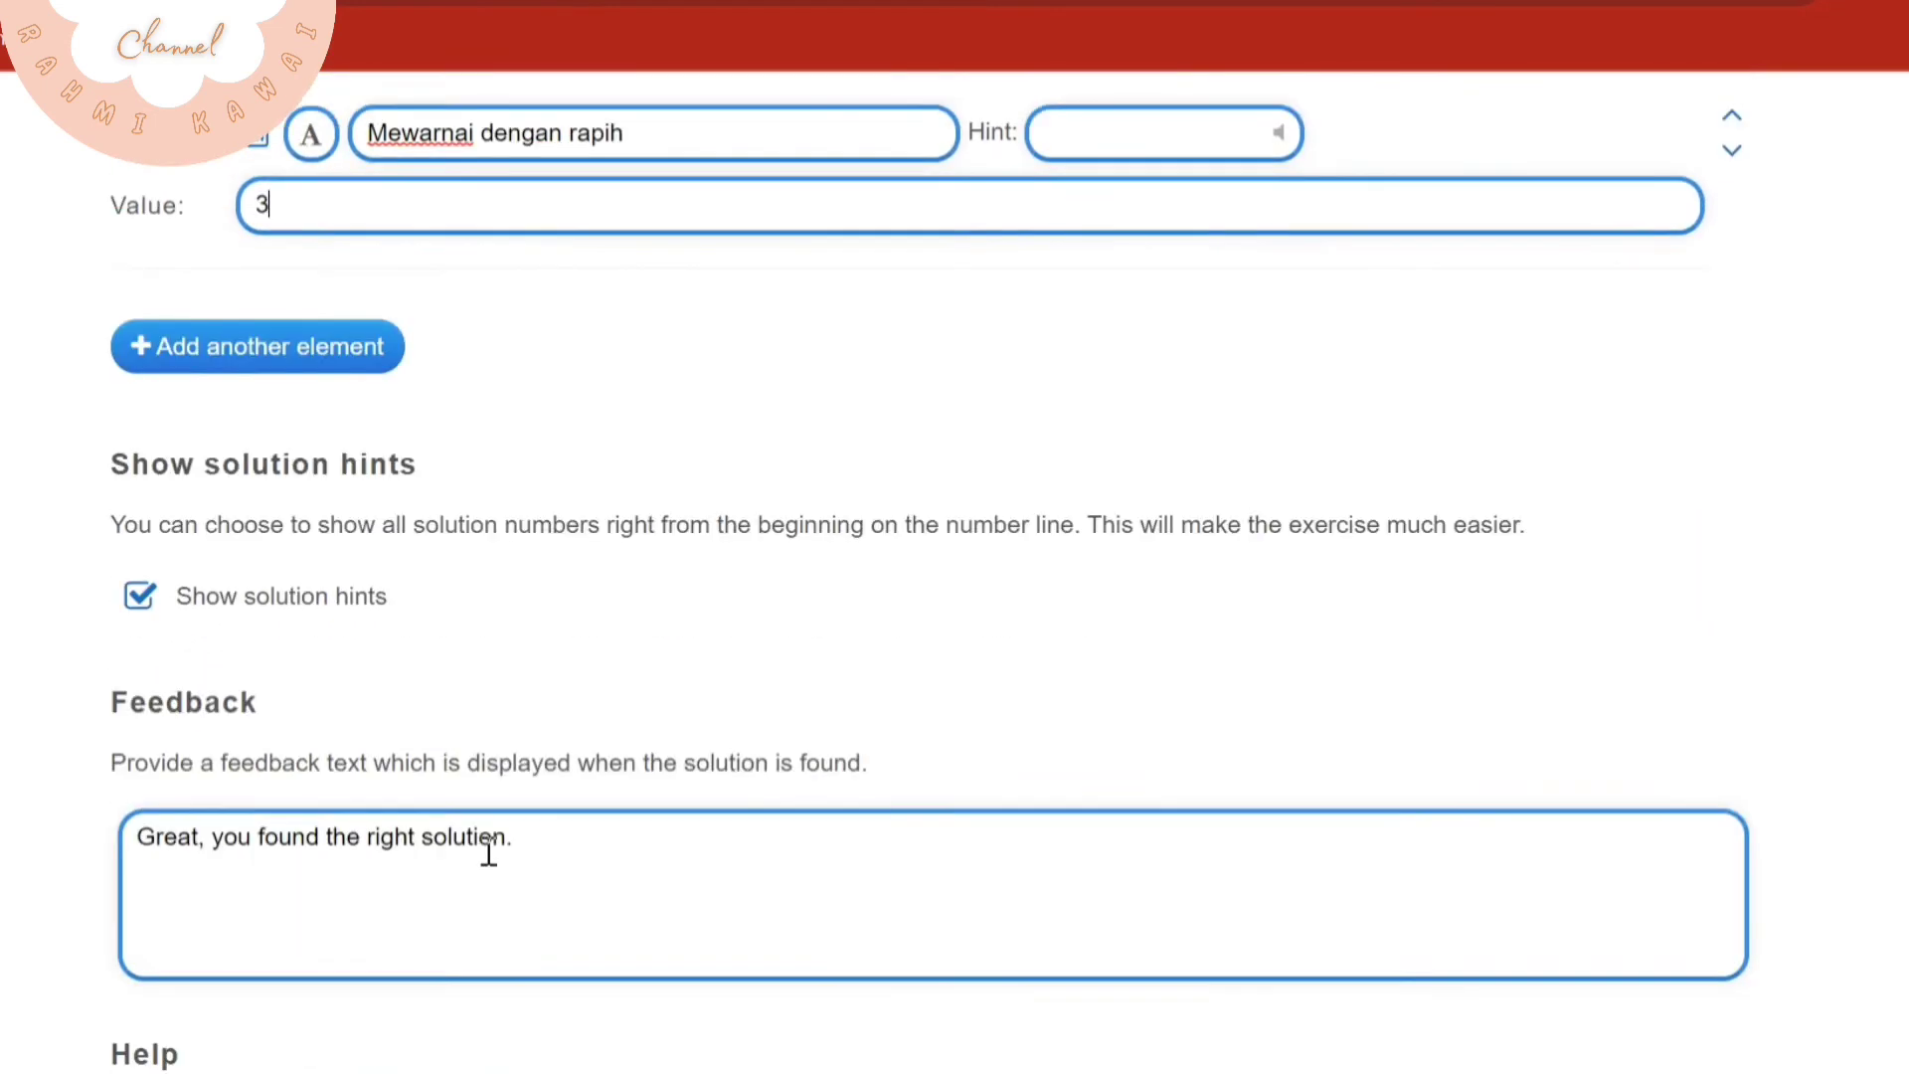
pyautogui.click(557, 818)
pyautogui.moveTo(554, 832); pyautogui.dragTo(139, 820)
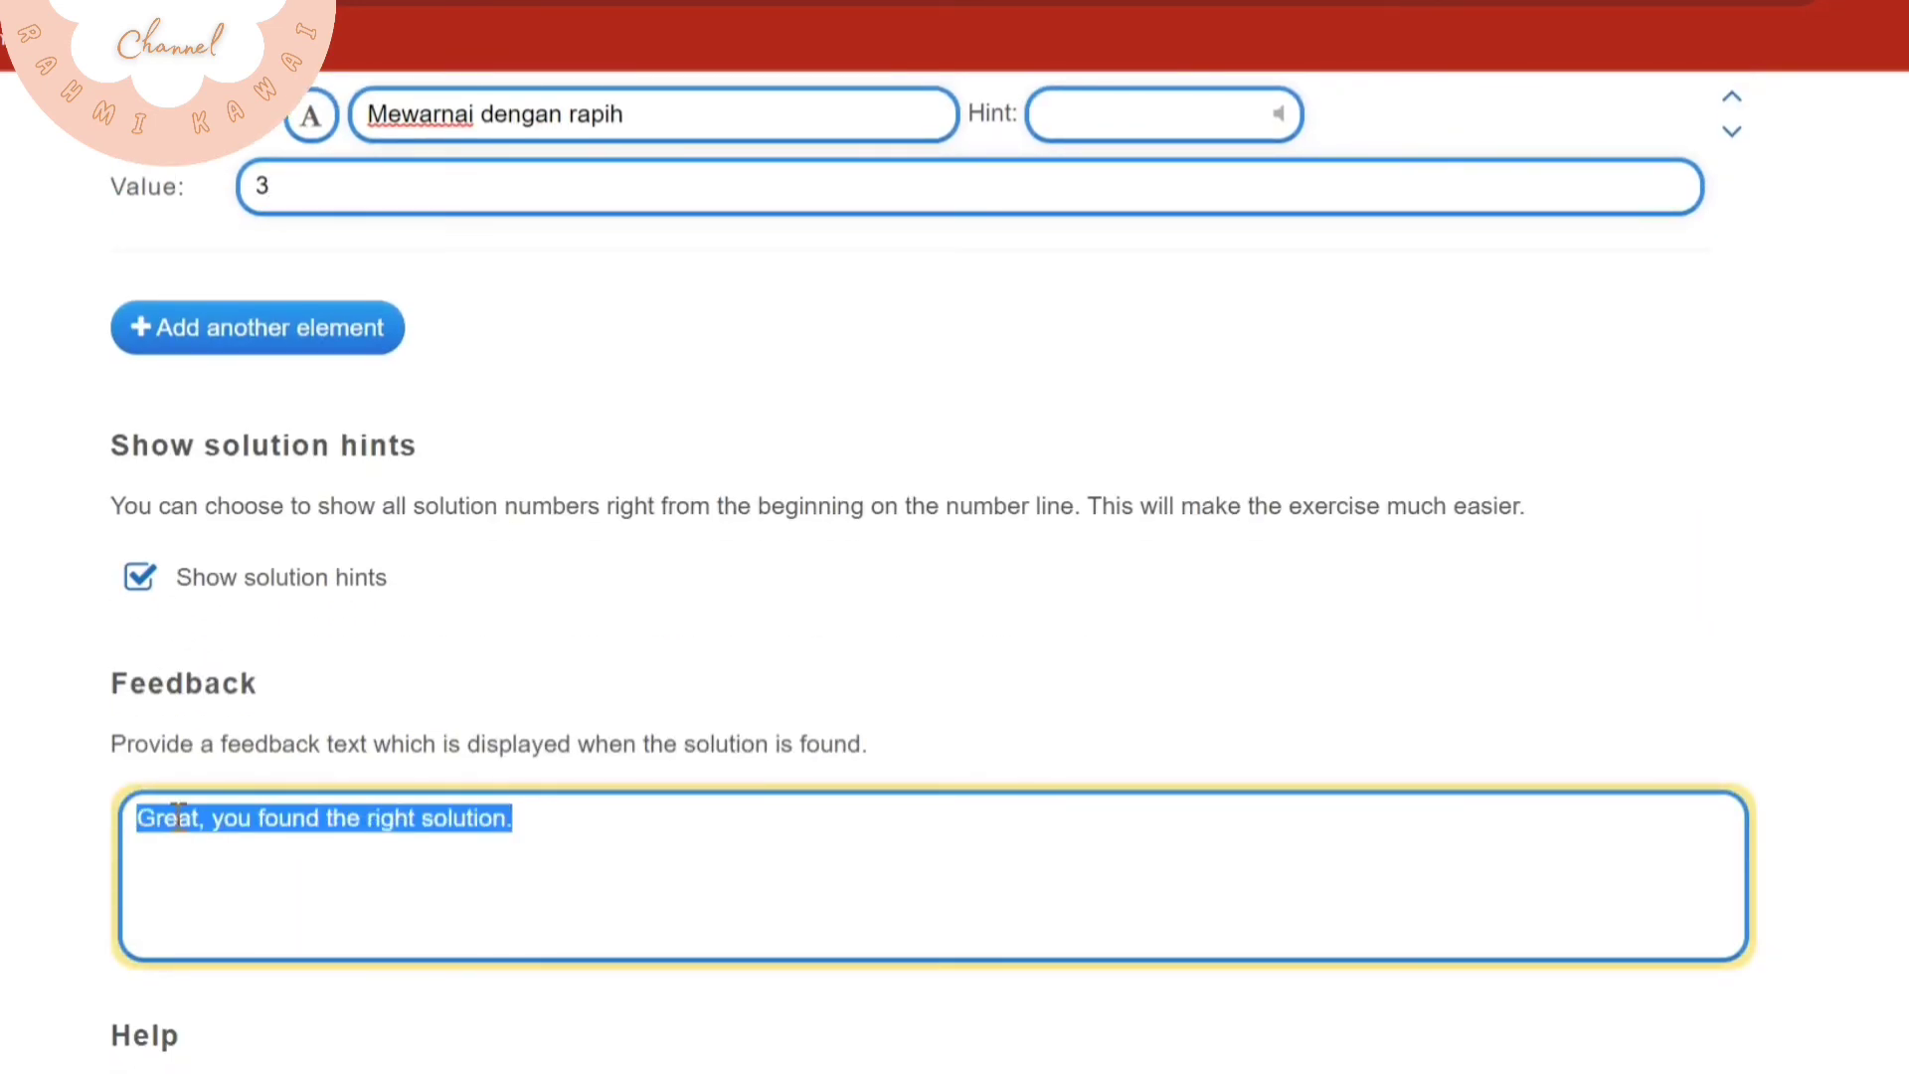
pyautogui.press('BackSpace')
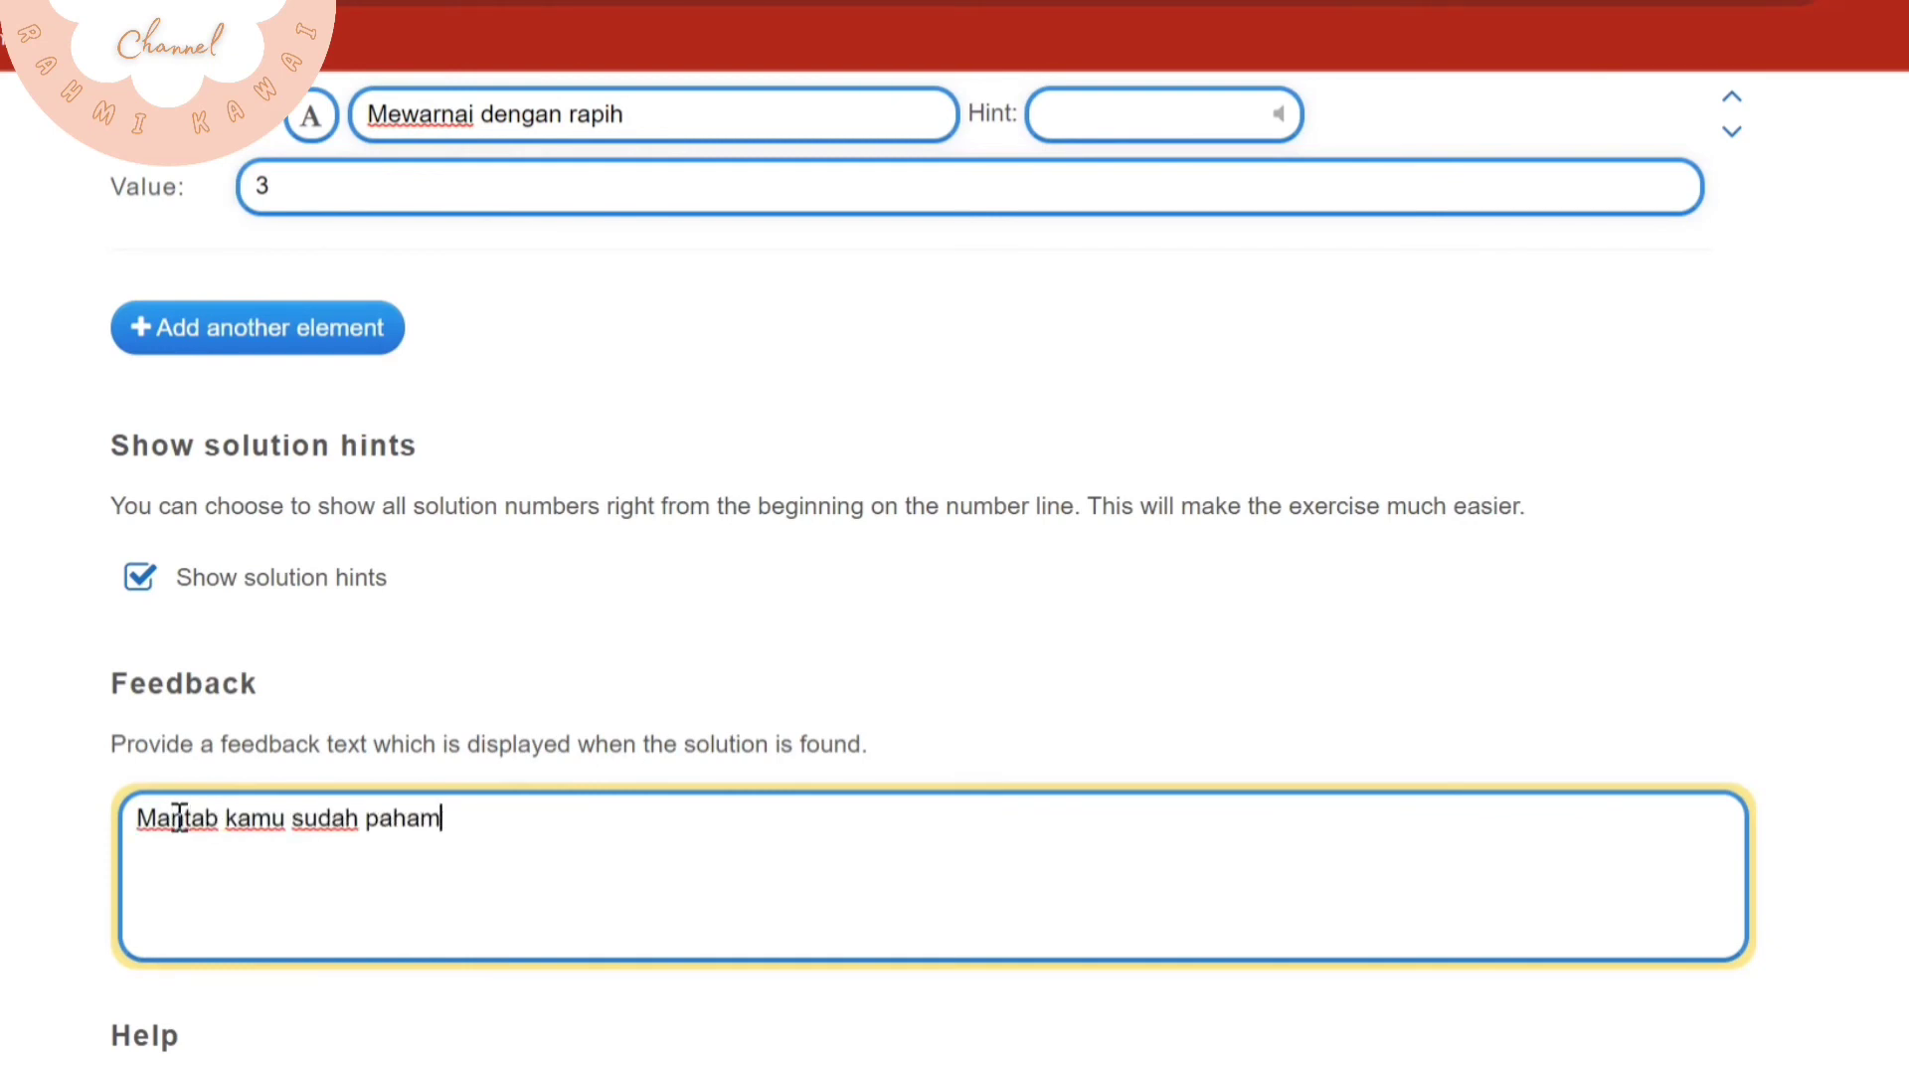
pyautogui.write('!!')
# Finish the setup to preview the number line exercise and dismiss its task description
pyautogui.scroll(-5, 725, 823)
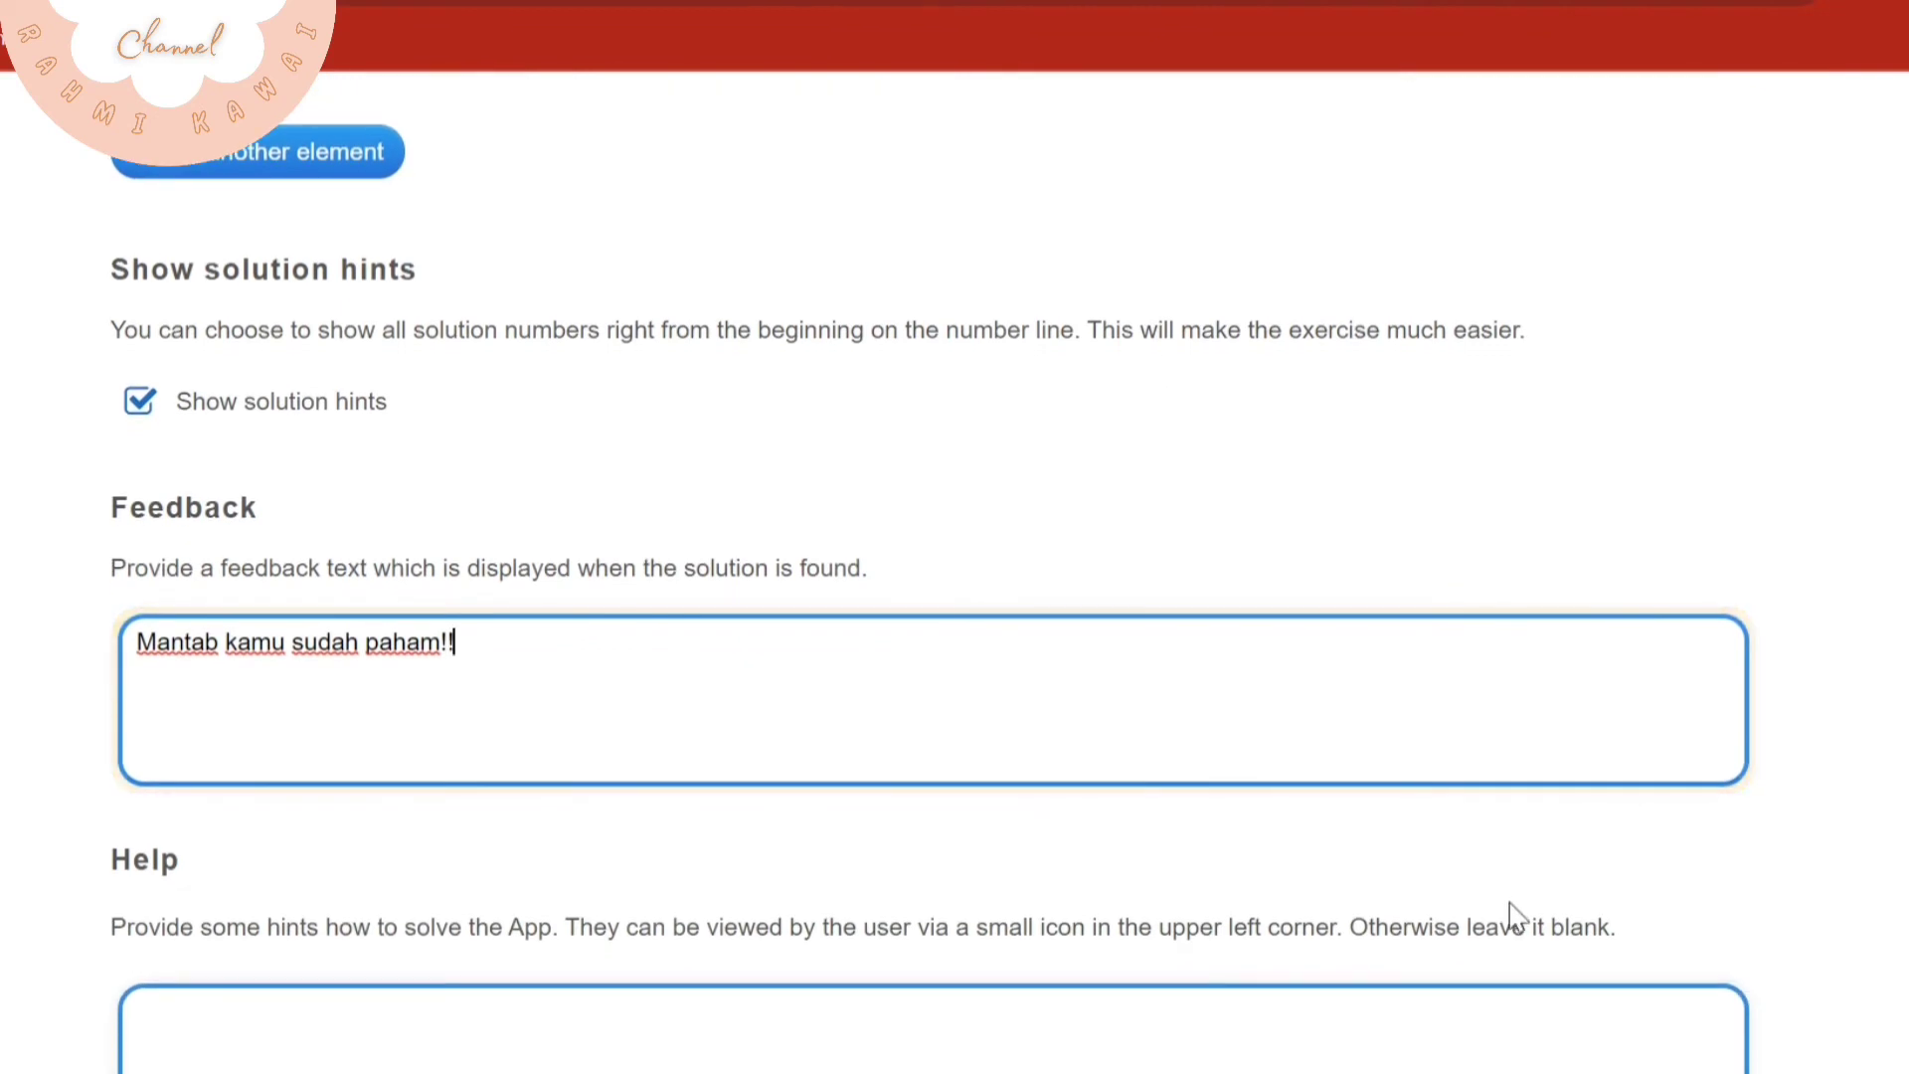
pyautogui.click(1479, 909)
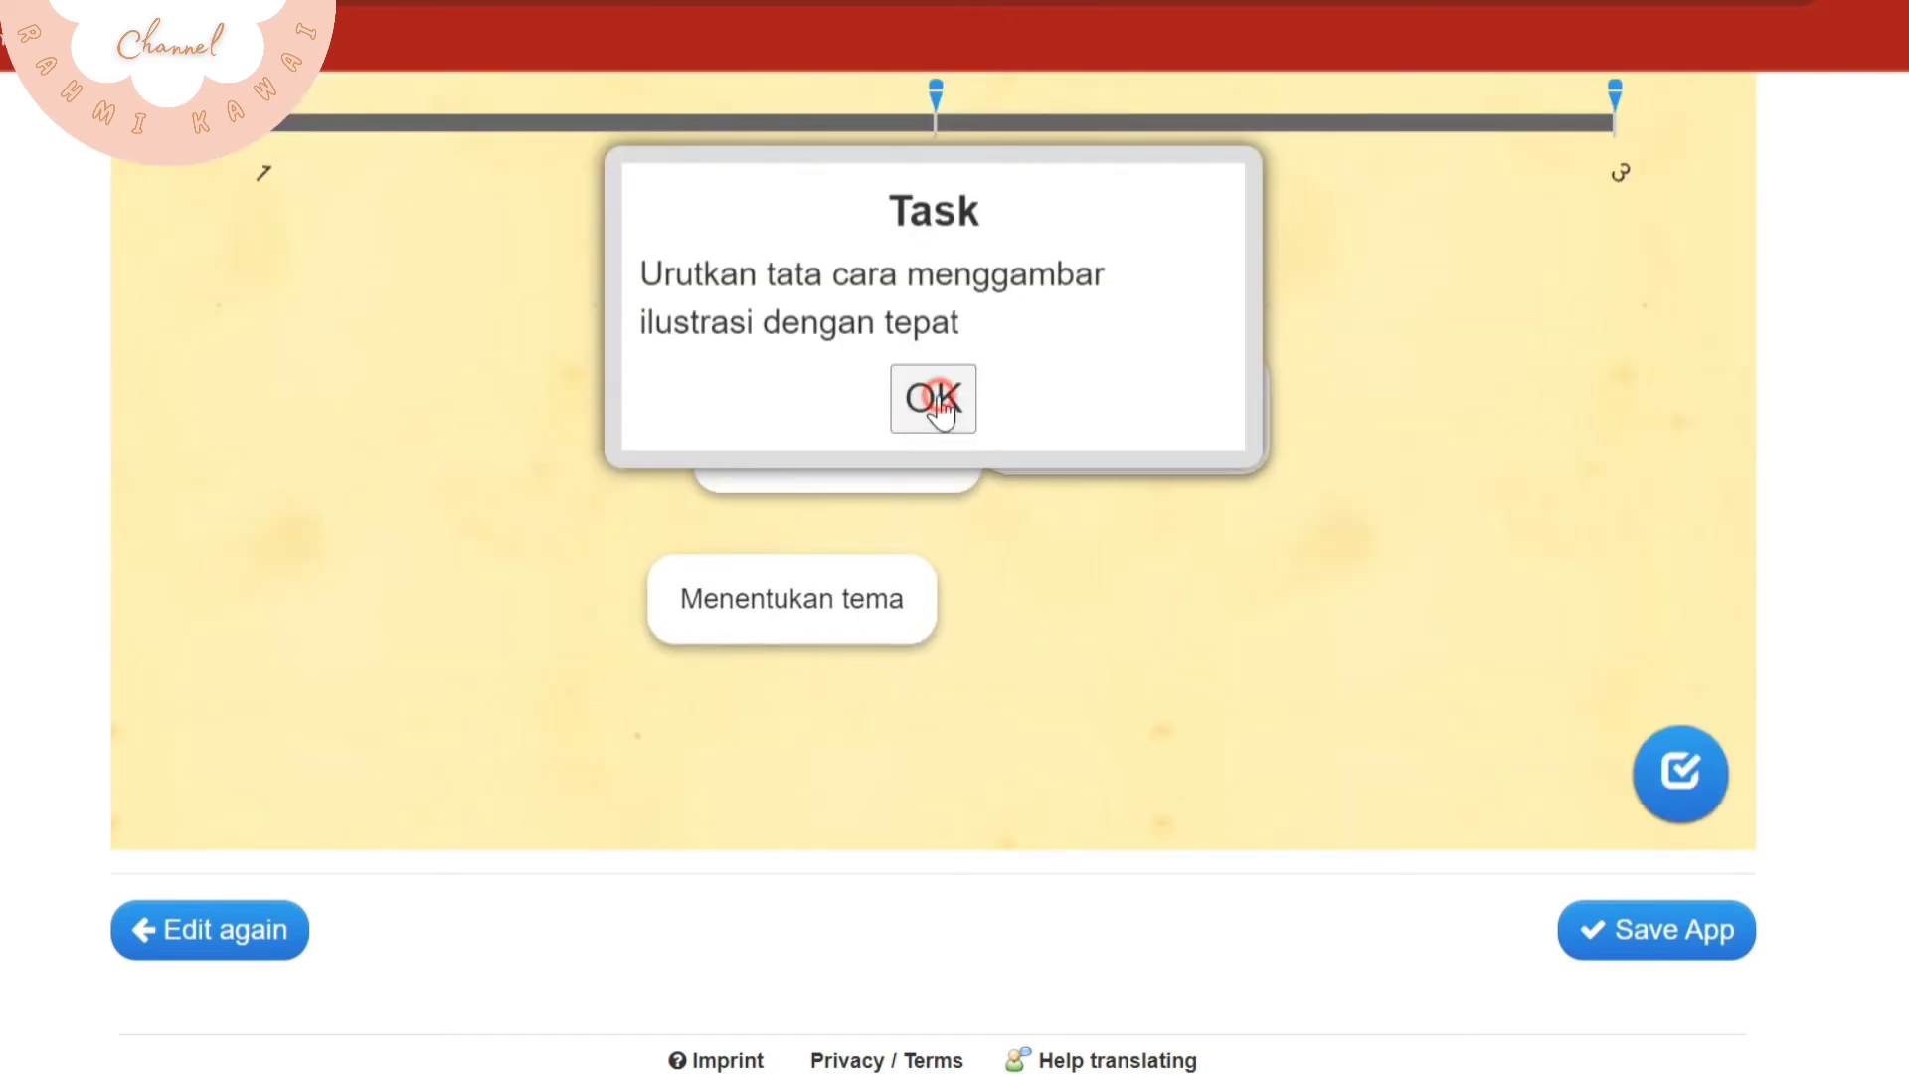
pyautogui.click(928, 397)
# Place "Menyiapkan alat dan bahan" at 1, "Mewarnai dengan rapih" at 2 and "Menentukan tema" at 3, and check the solution
pyautogui.scroll(2, 1178, 575)
pyautogui.moveTo(832, 587); pyautogui.dragTo(298, 528)
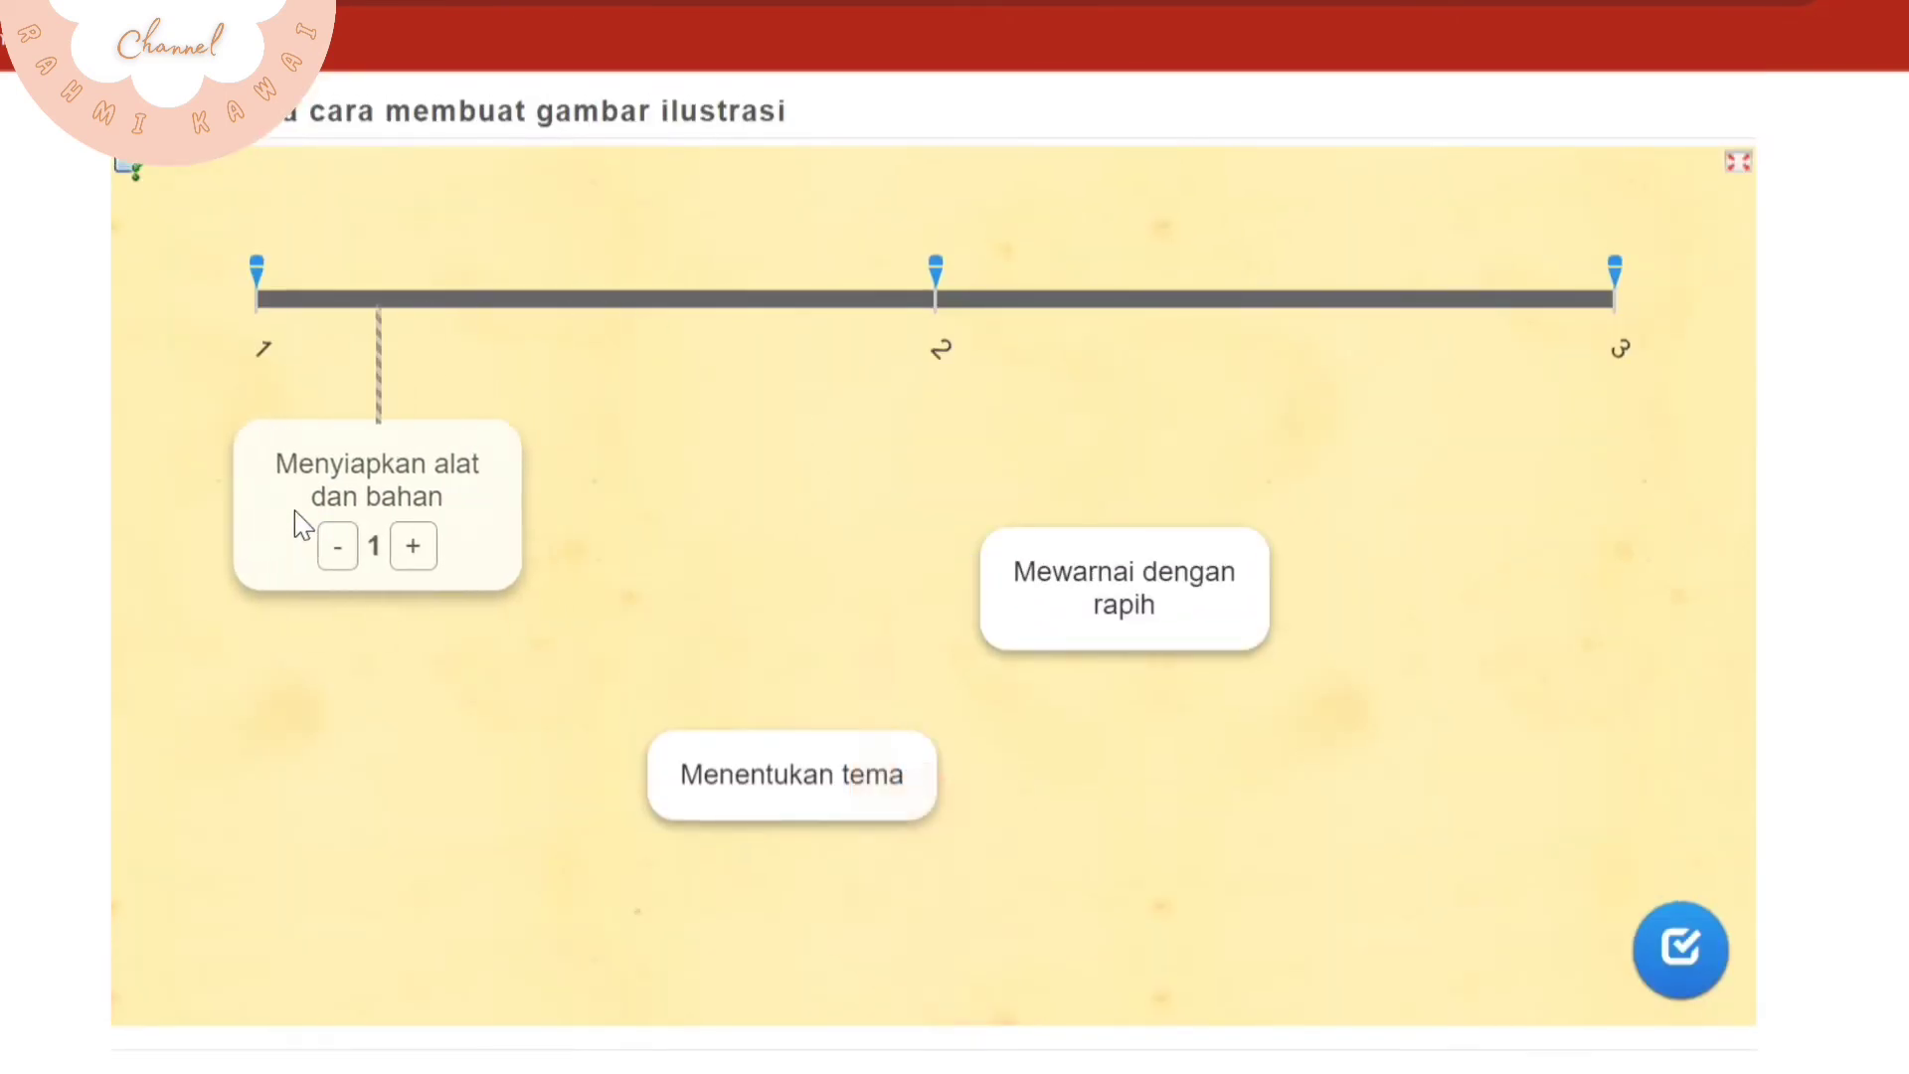
pyautogui.moveTo(844, 810); pyautogui.dragTo(1730, 557)
pyautogui.click(1219, 629)
pyautogui.moveTo(1078, 537); pyautogui.dragTo(1033, 491)
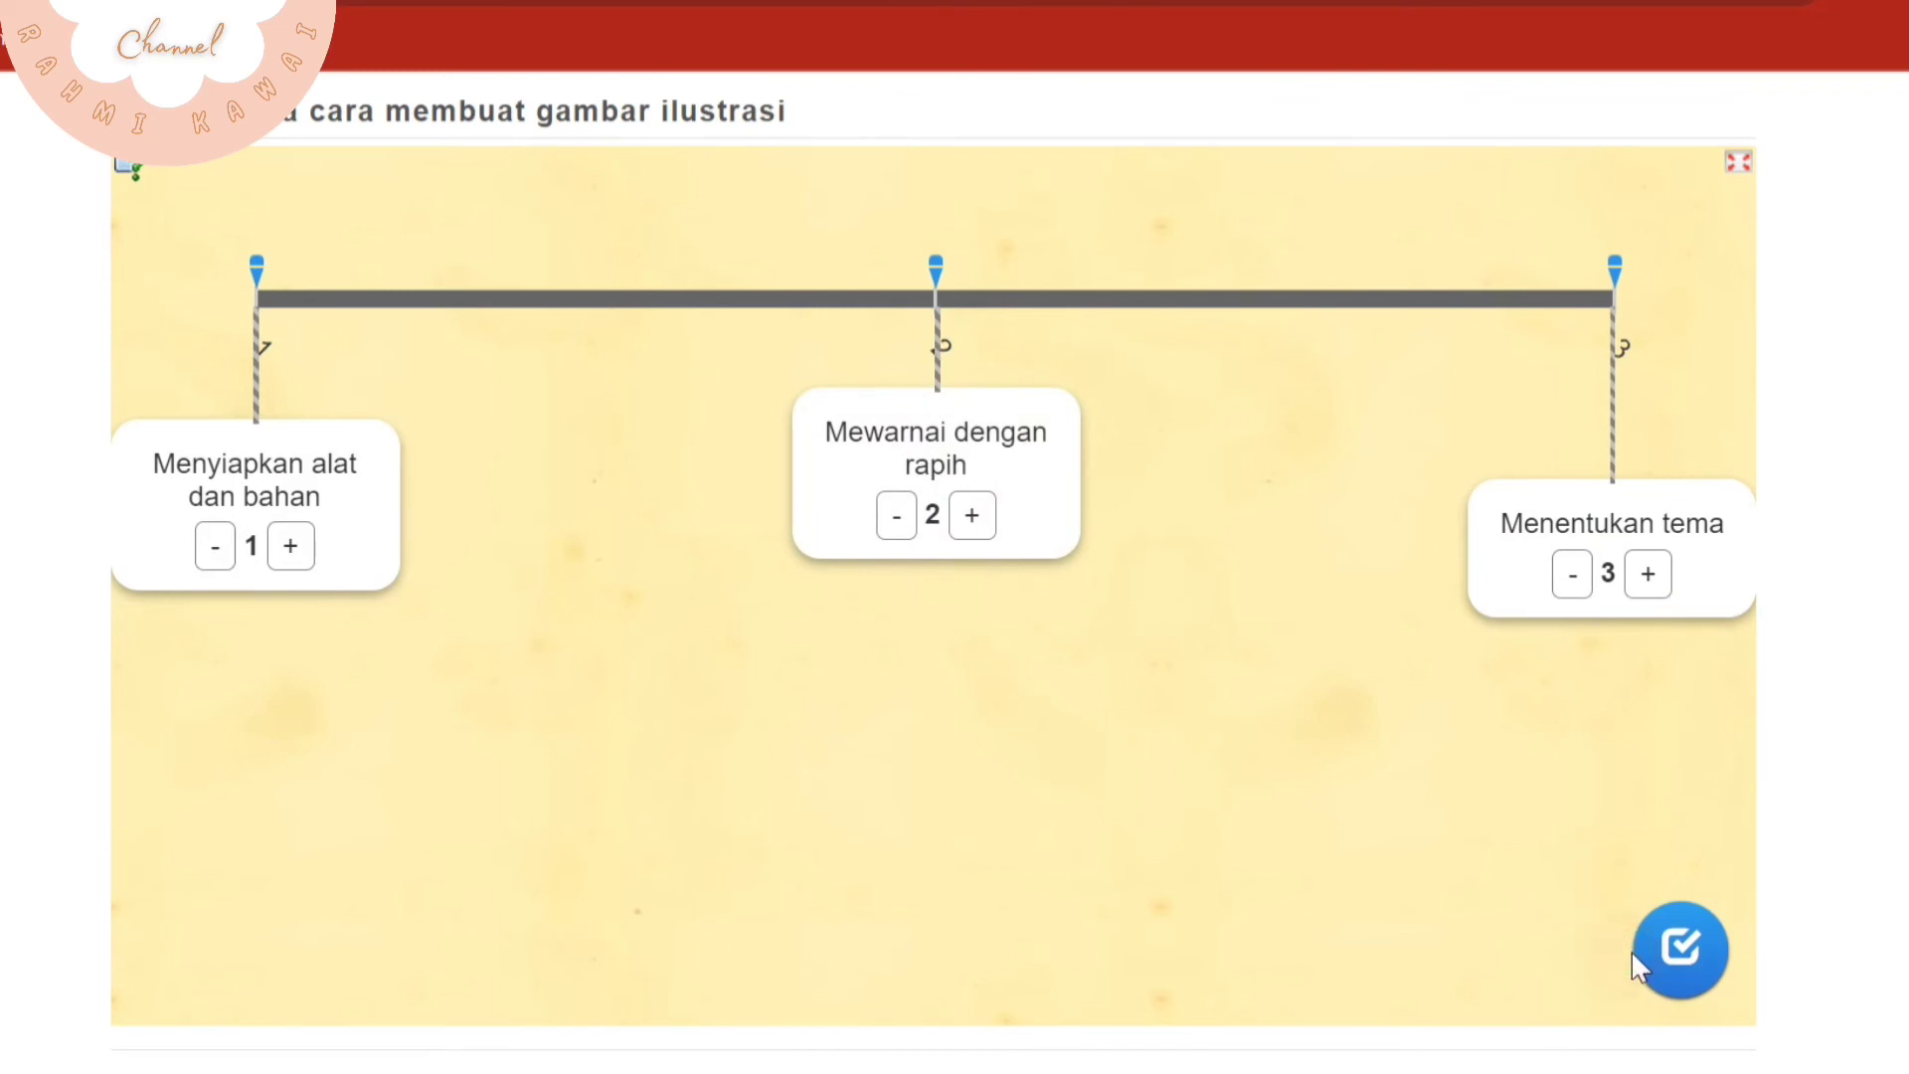
pyautogui.click(1653, 973)
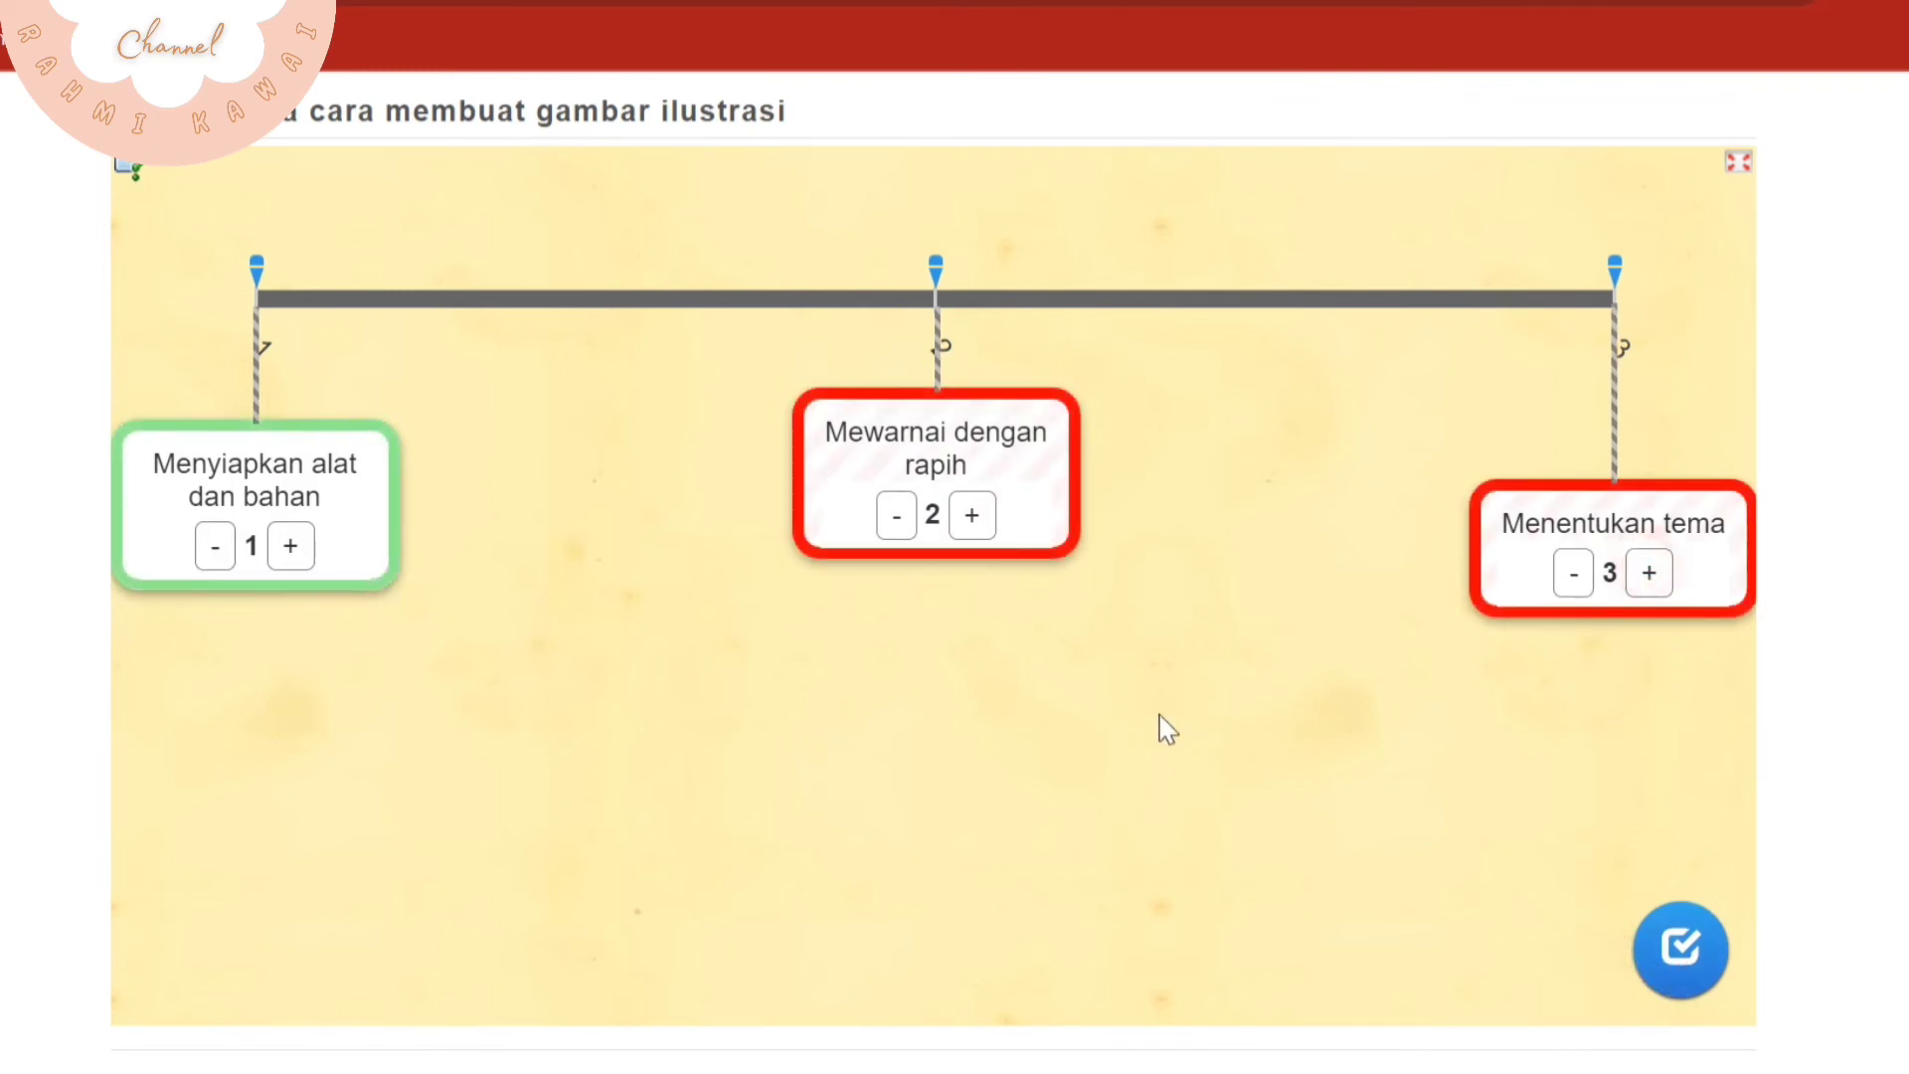
# Move "Menentukan tema" to 2 and "Mewarnai dengan rapih" to 3 on the number line, and check the solution again
pyautogui.moveTo(1596, 560); pyautogui.dragTo(1104, 644)
pyautogui.moveTo(972, 490); pyautogui.dragTo(1557, 487)
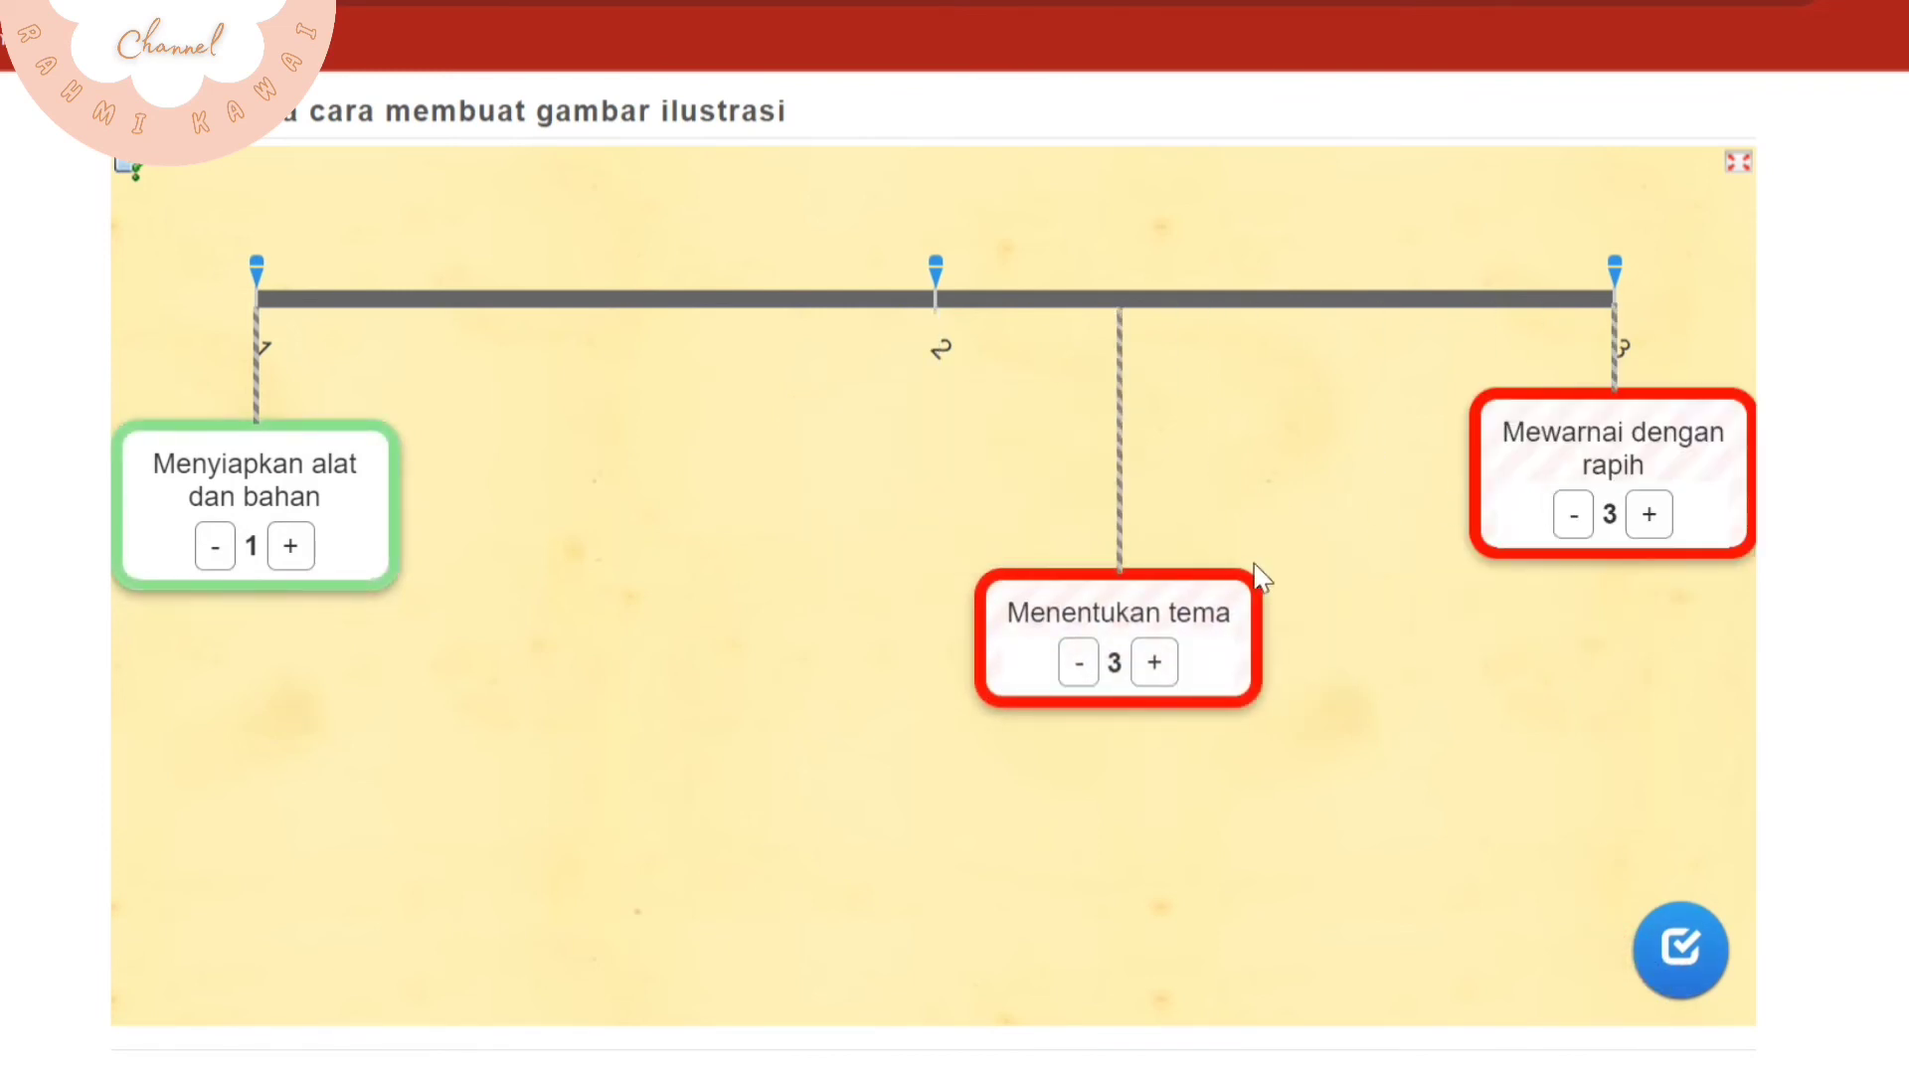
pyautogui.moveTo(1188, 624); pyautogui.dragTo(999, 512)
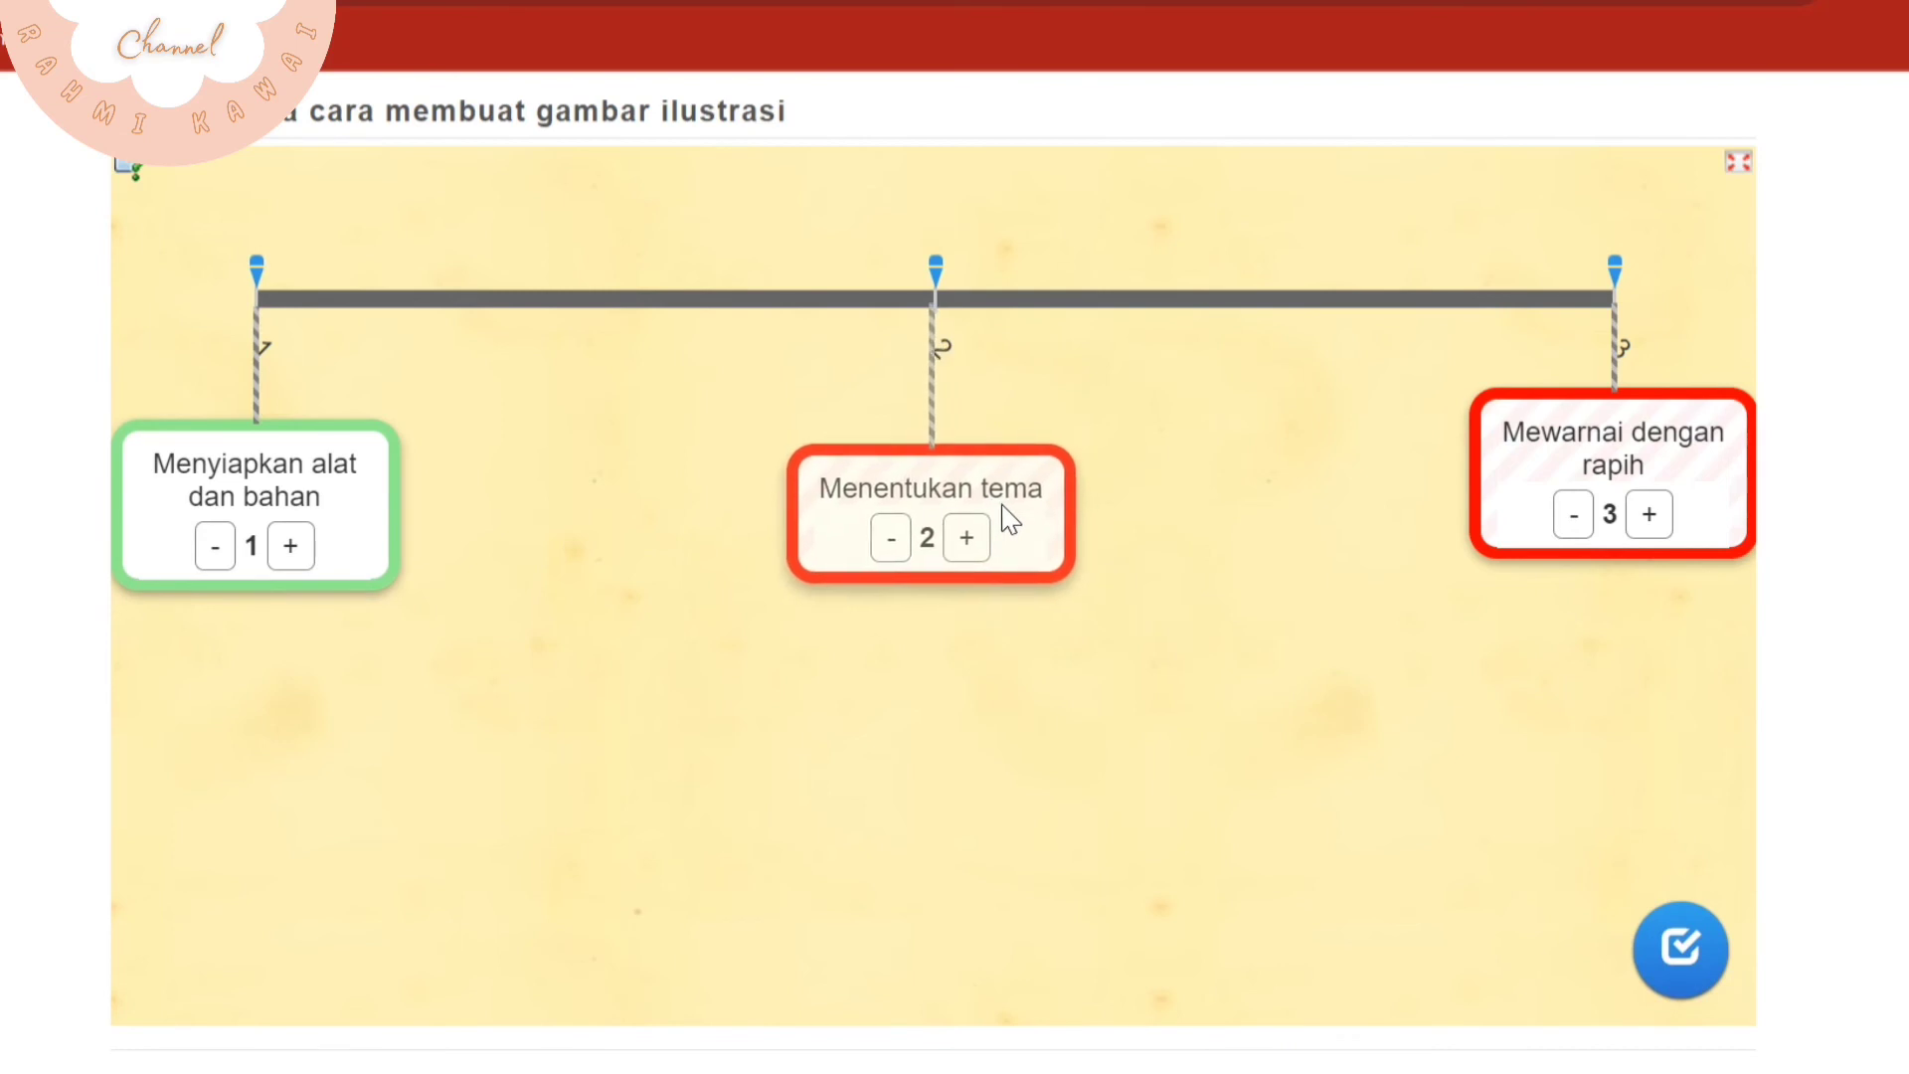
pyautogui.click(1735, 984)
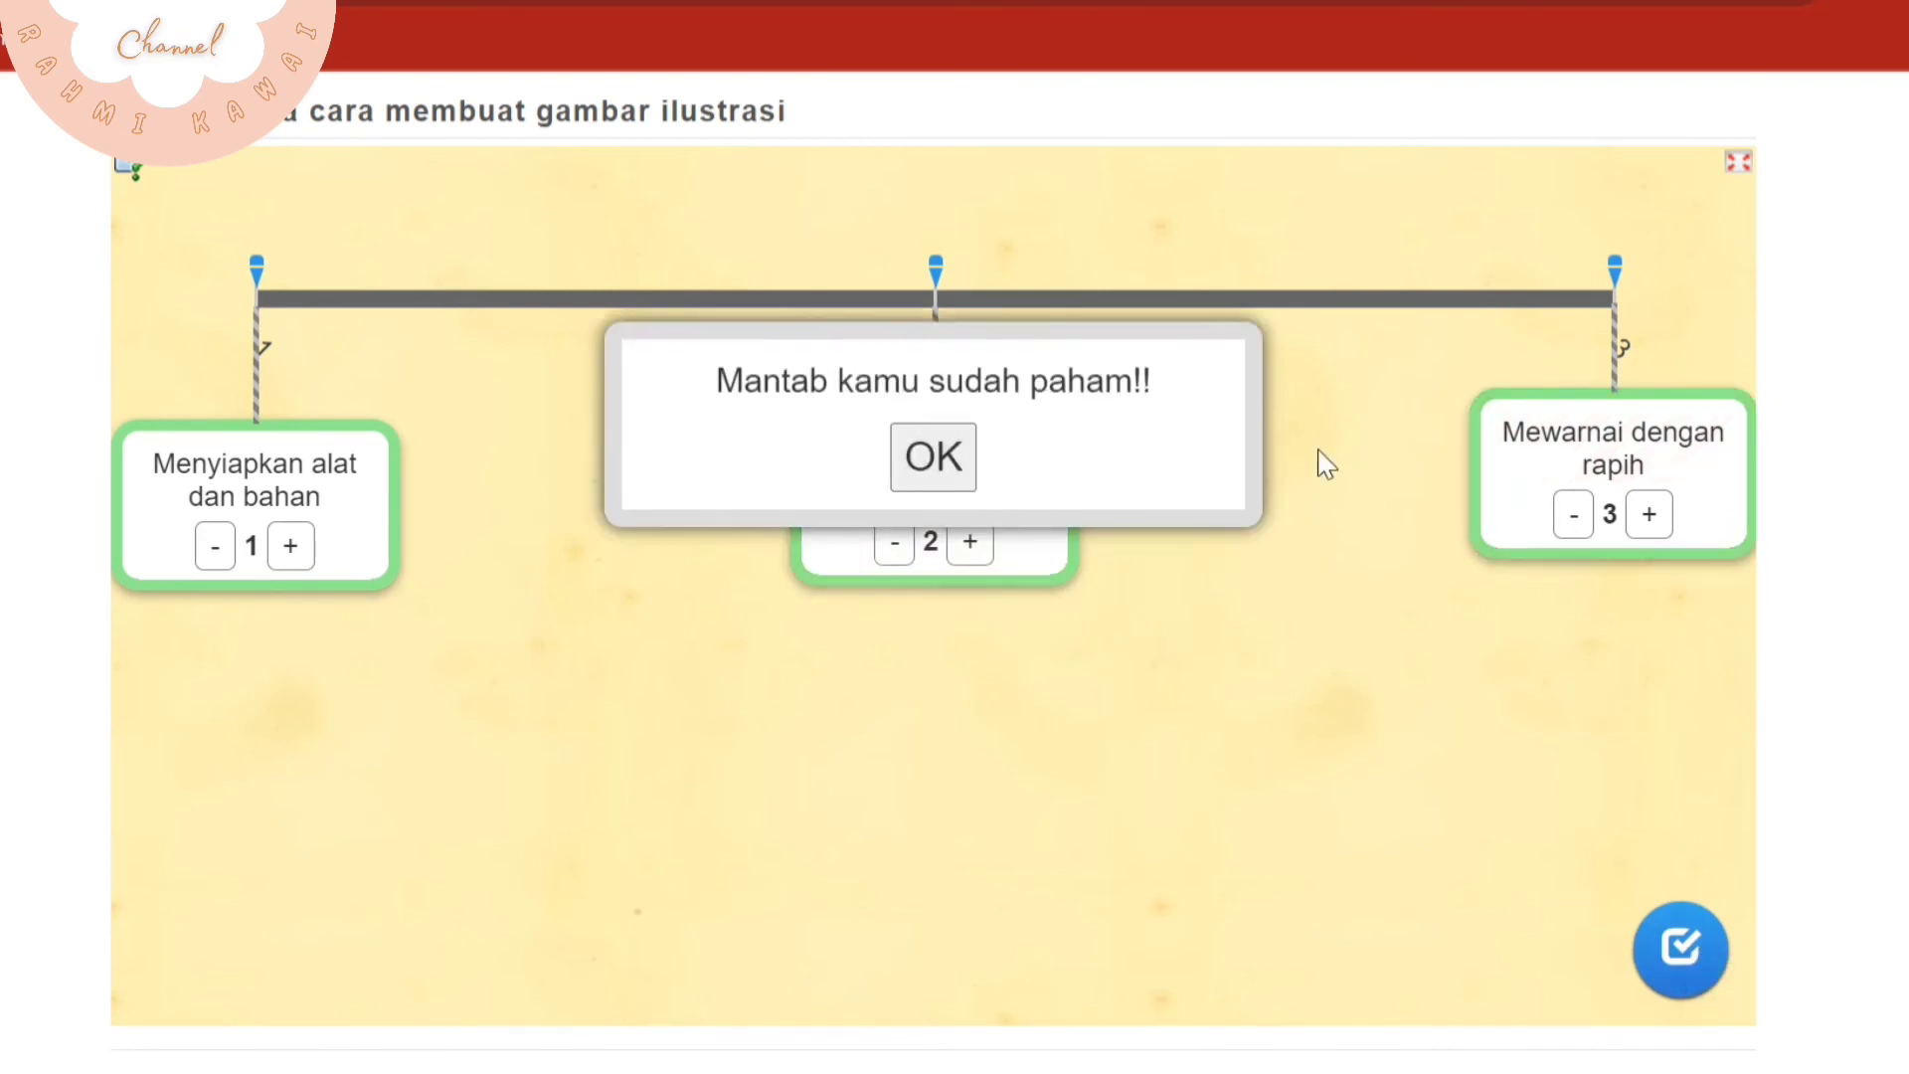
# Dismiss the success feedback and save the number line app "Urutkan tata cara membuat gambar ilustrasi"
pyautogui.click(933, 457)
pyautogui.scroll(-2, 1571, 925)
pyautogui.click(1626, 945)
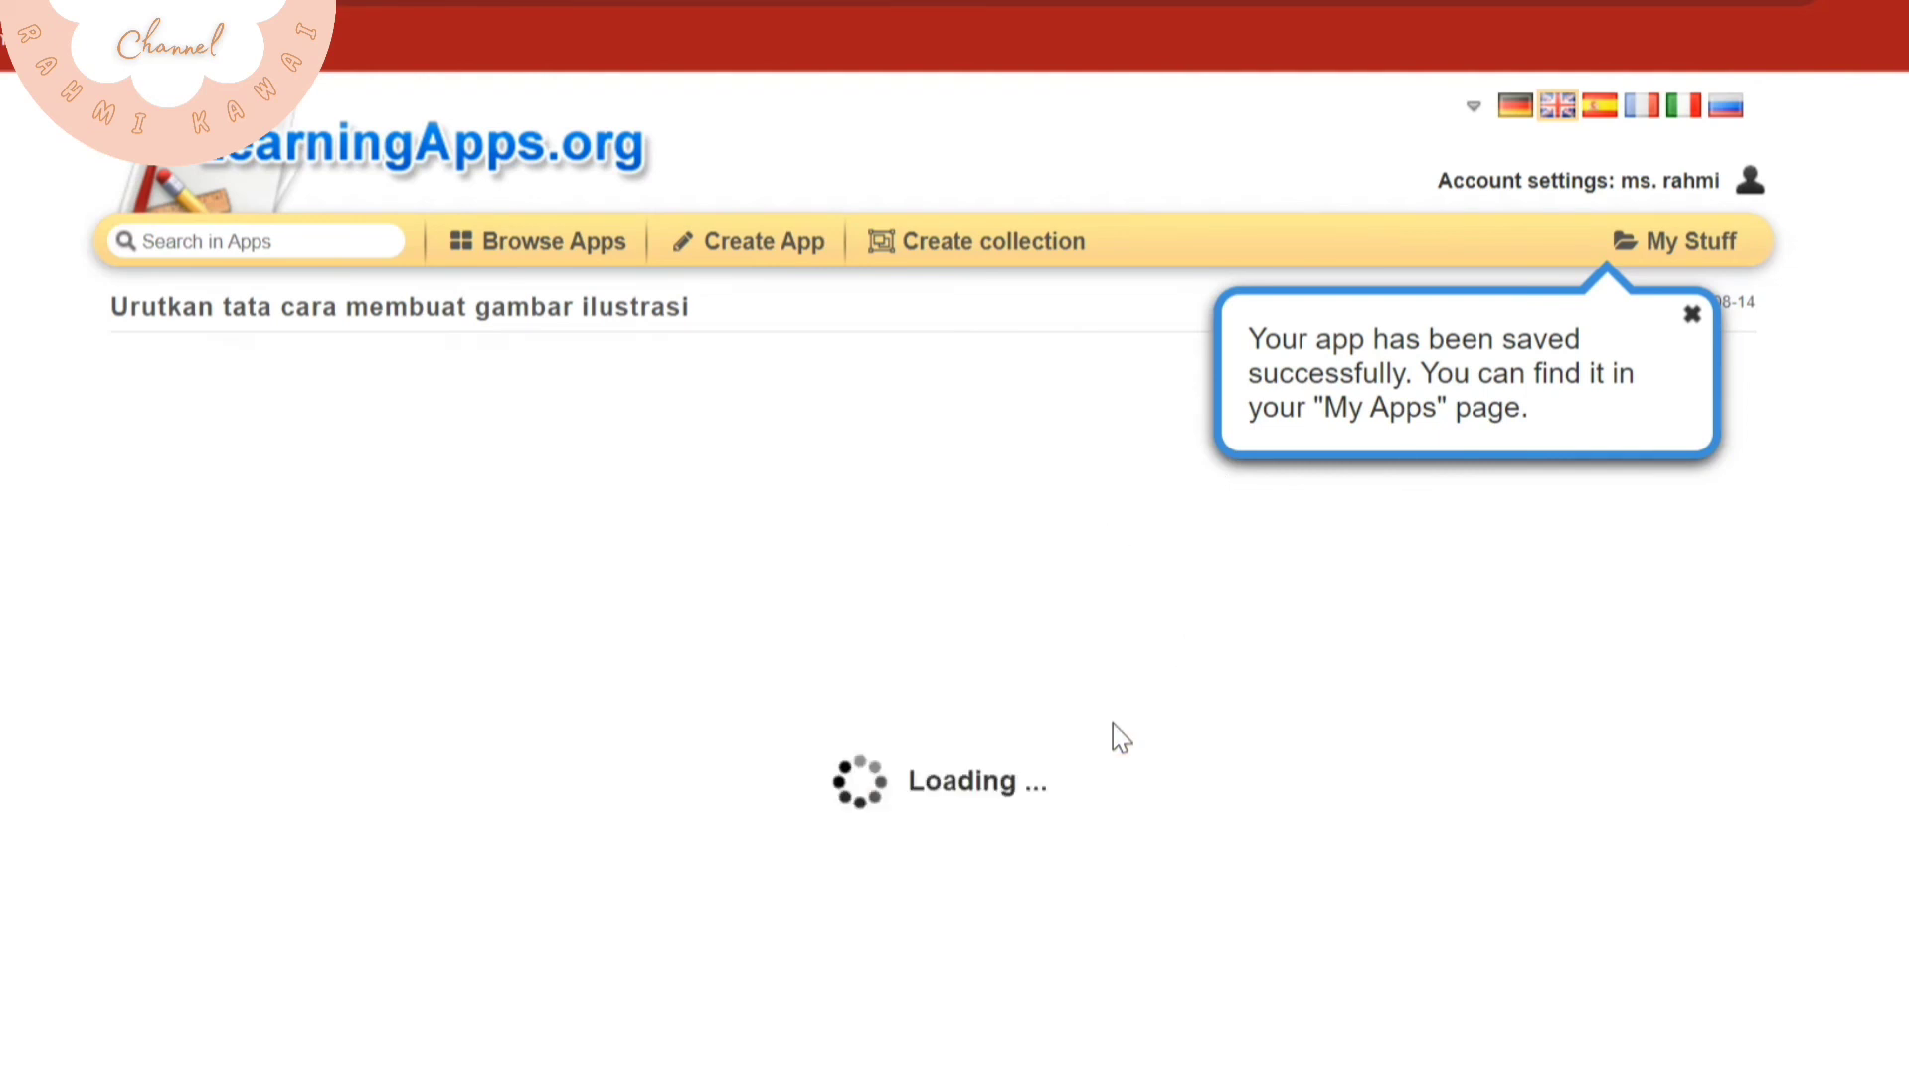
# Copy the saved number line app's direct link for sharing
pyautogui.scroll(-3, 1119, 743)
pyautogui.scroll(-3, 1159, 767)
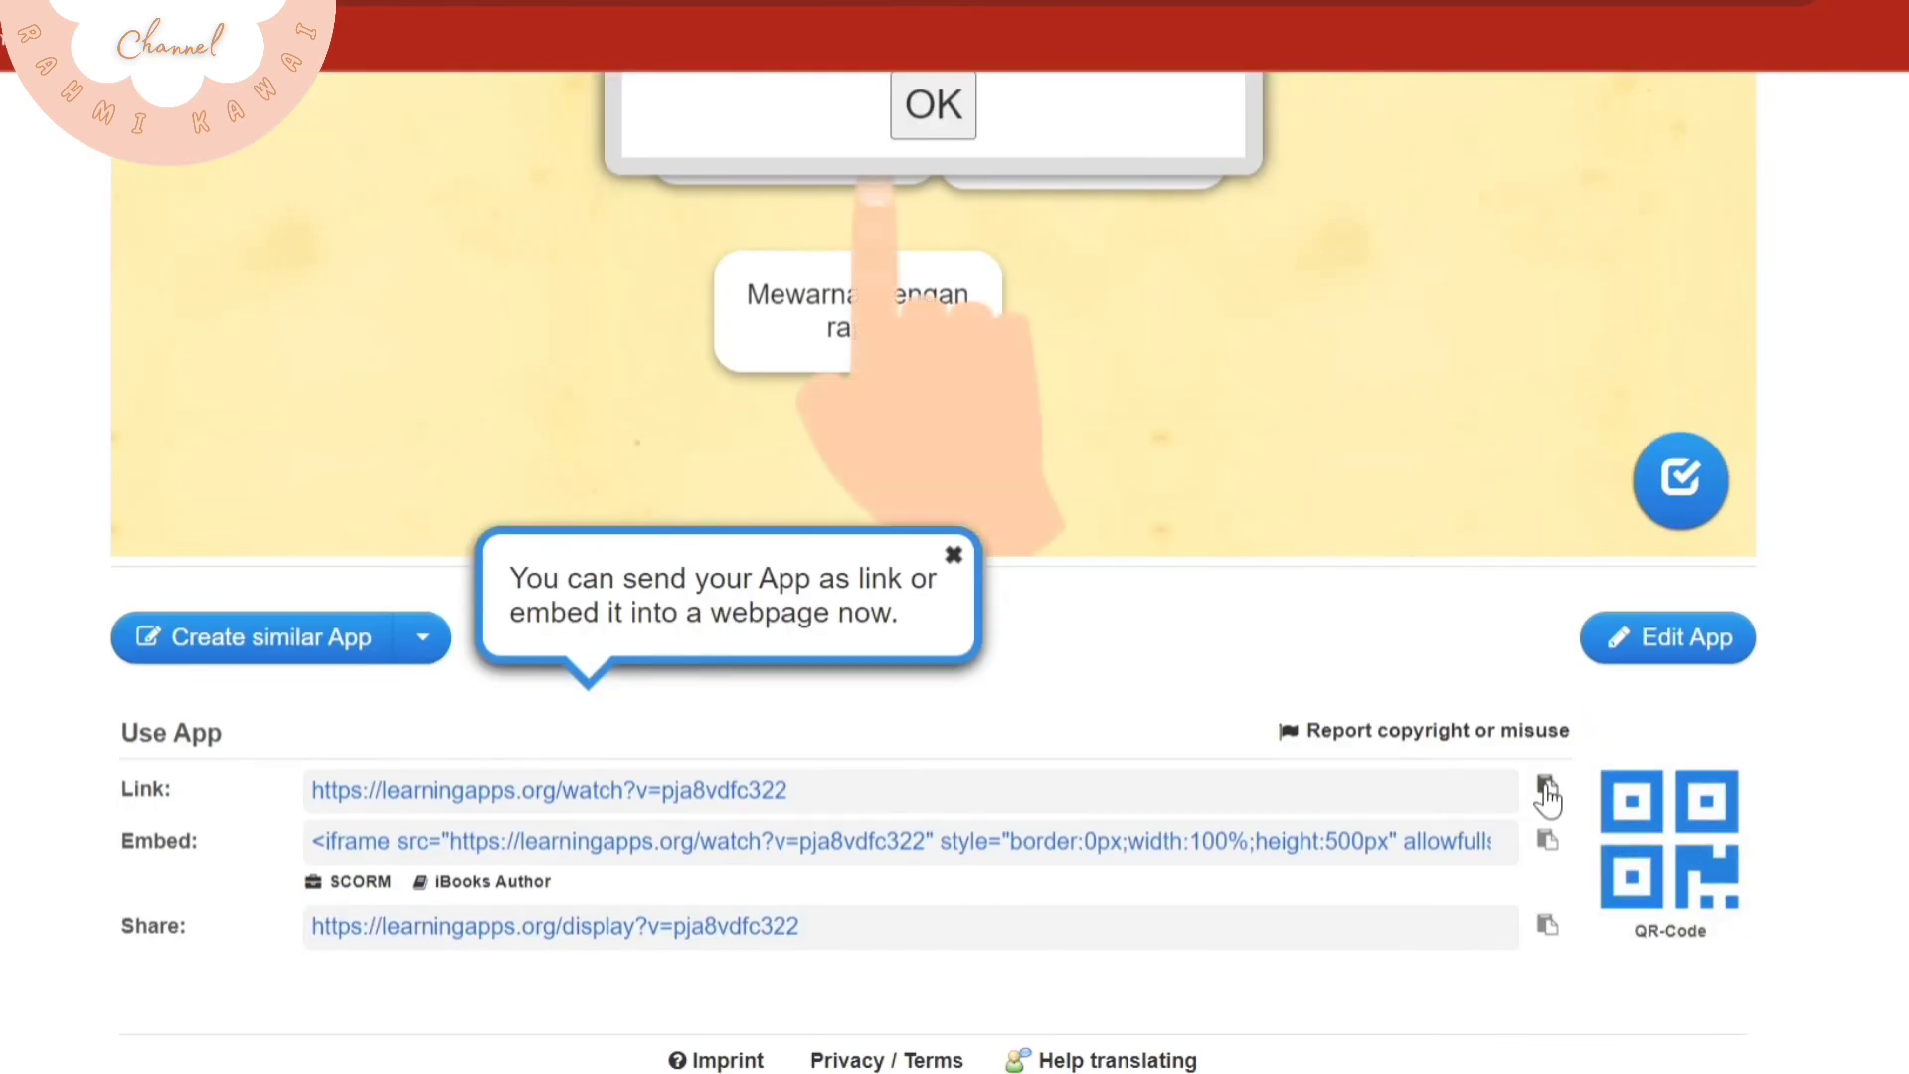
pyautogui.click(1547, 790)
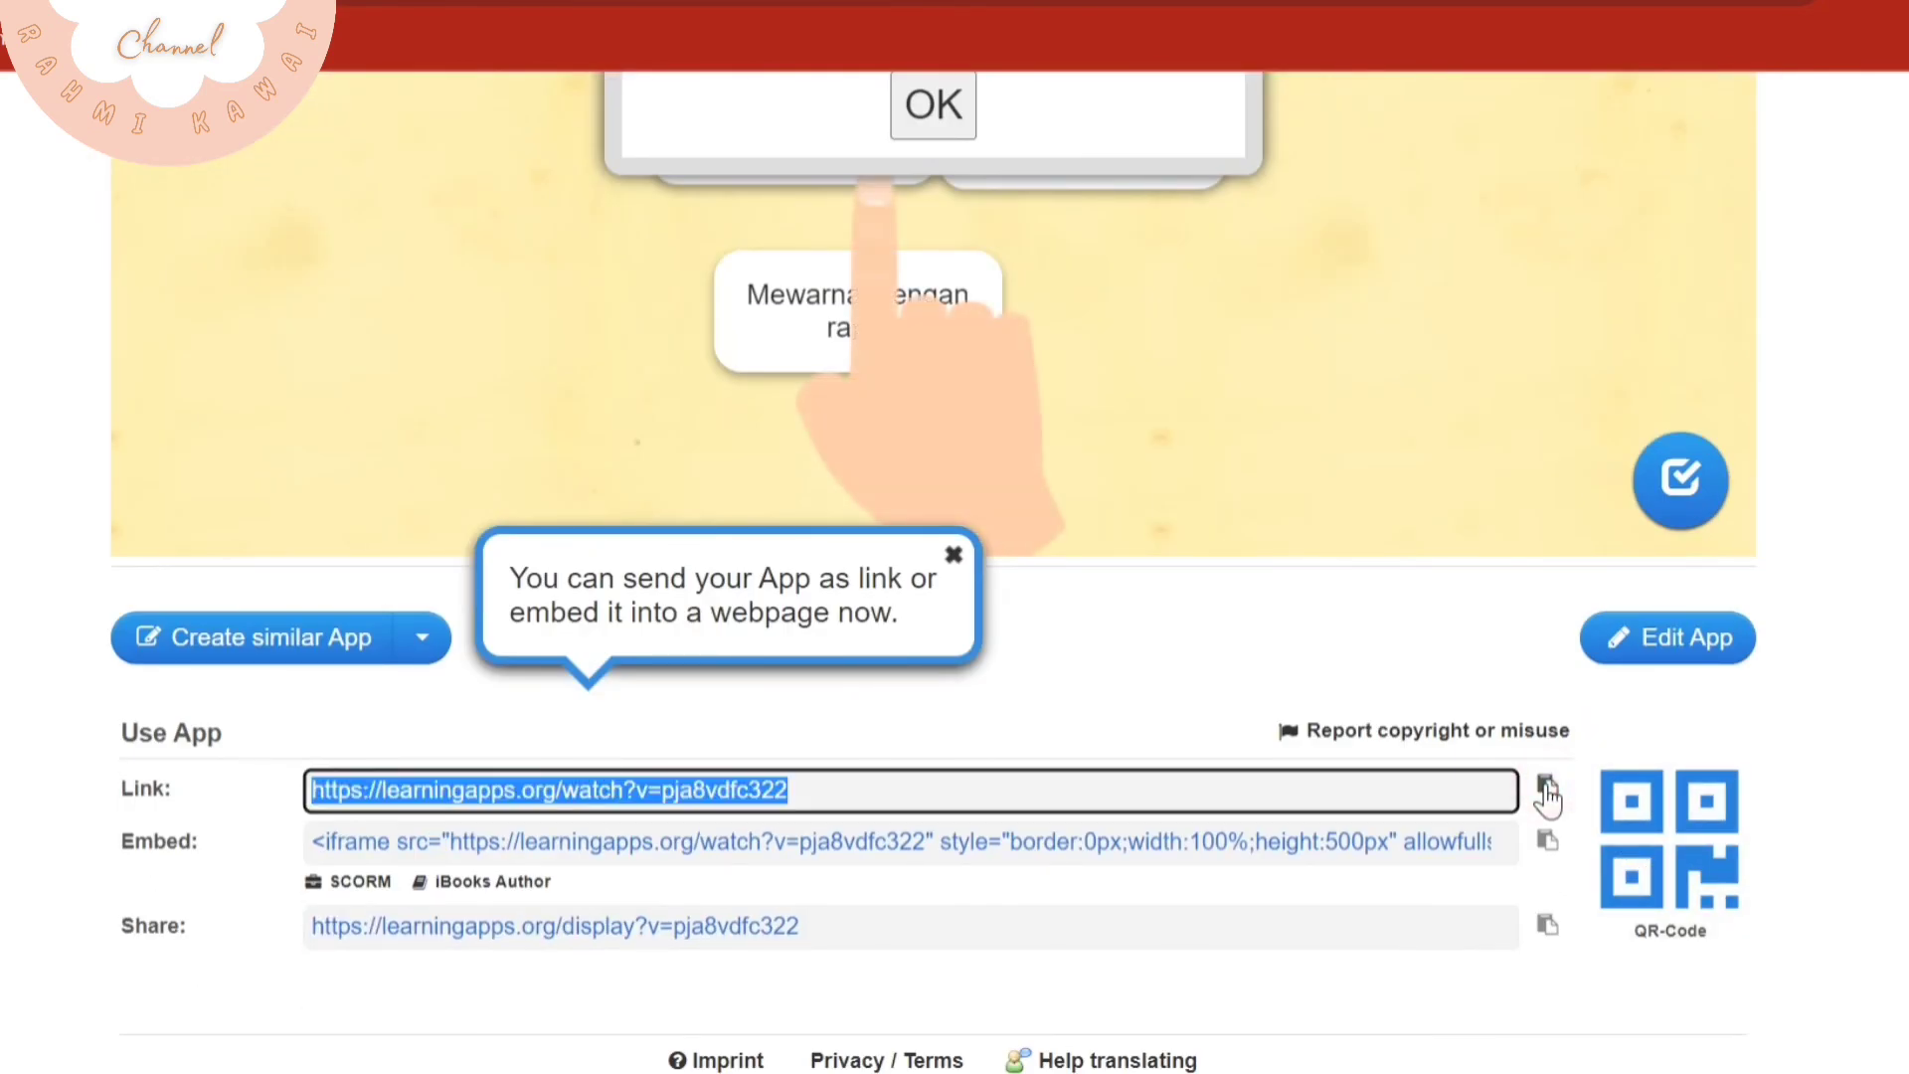
# Open the collection of own saved apps and look over the number line and "Kelainan Pada Tulang" apps
pyautogui.scroll(6, 1195, 688)
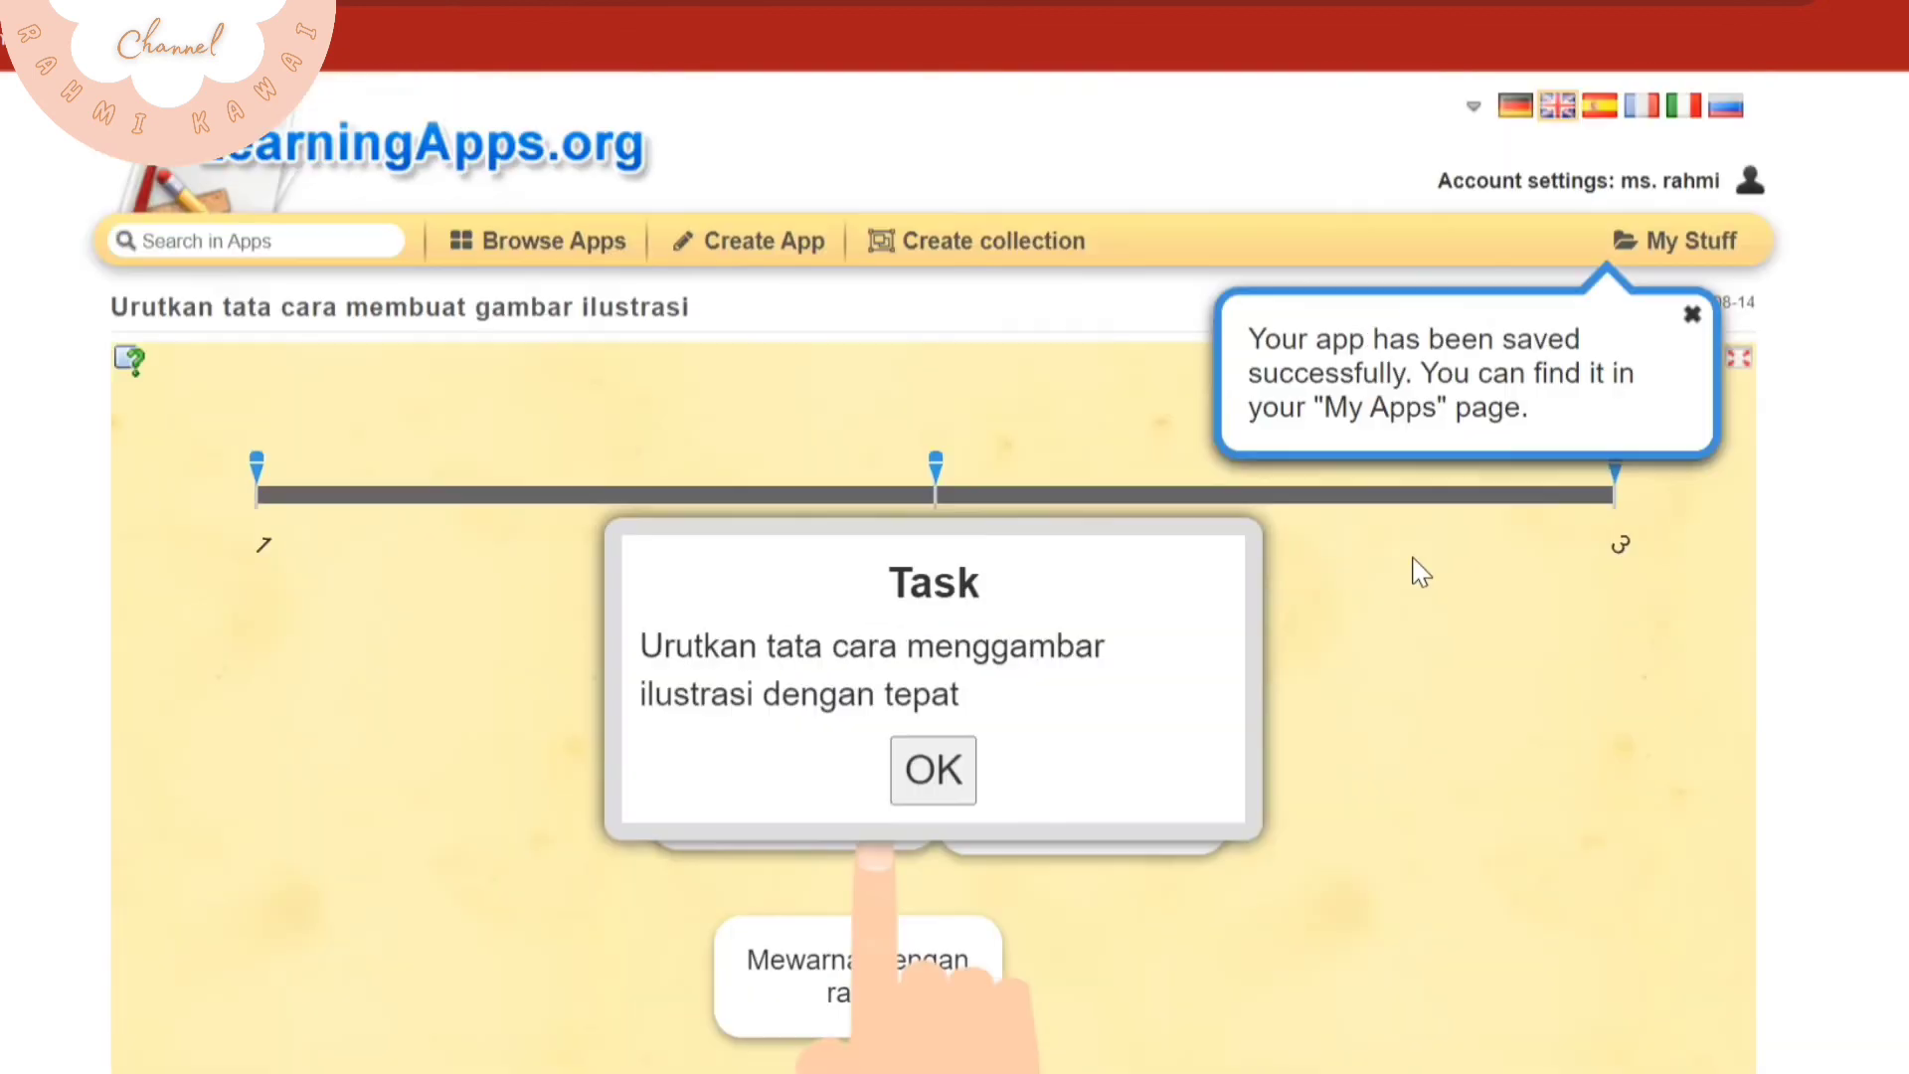
pyautogui.click(1656, 270)
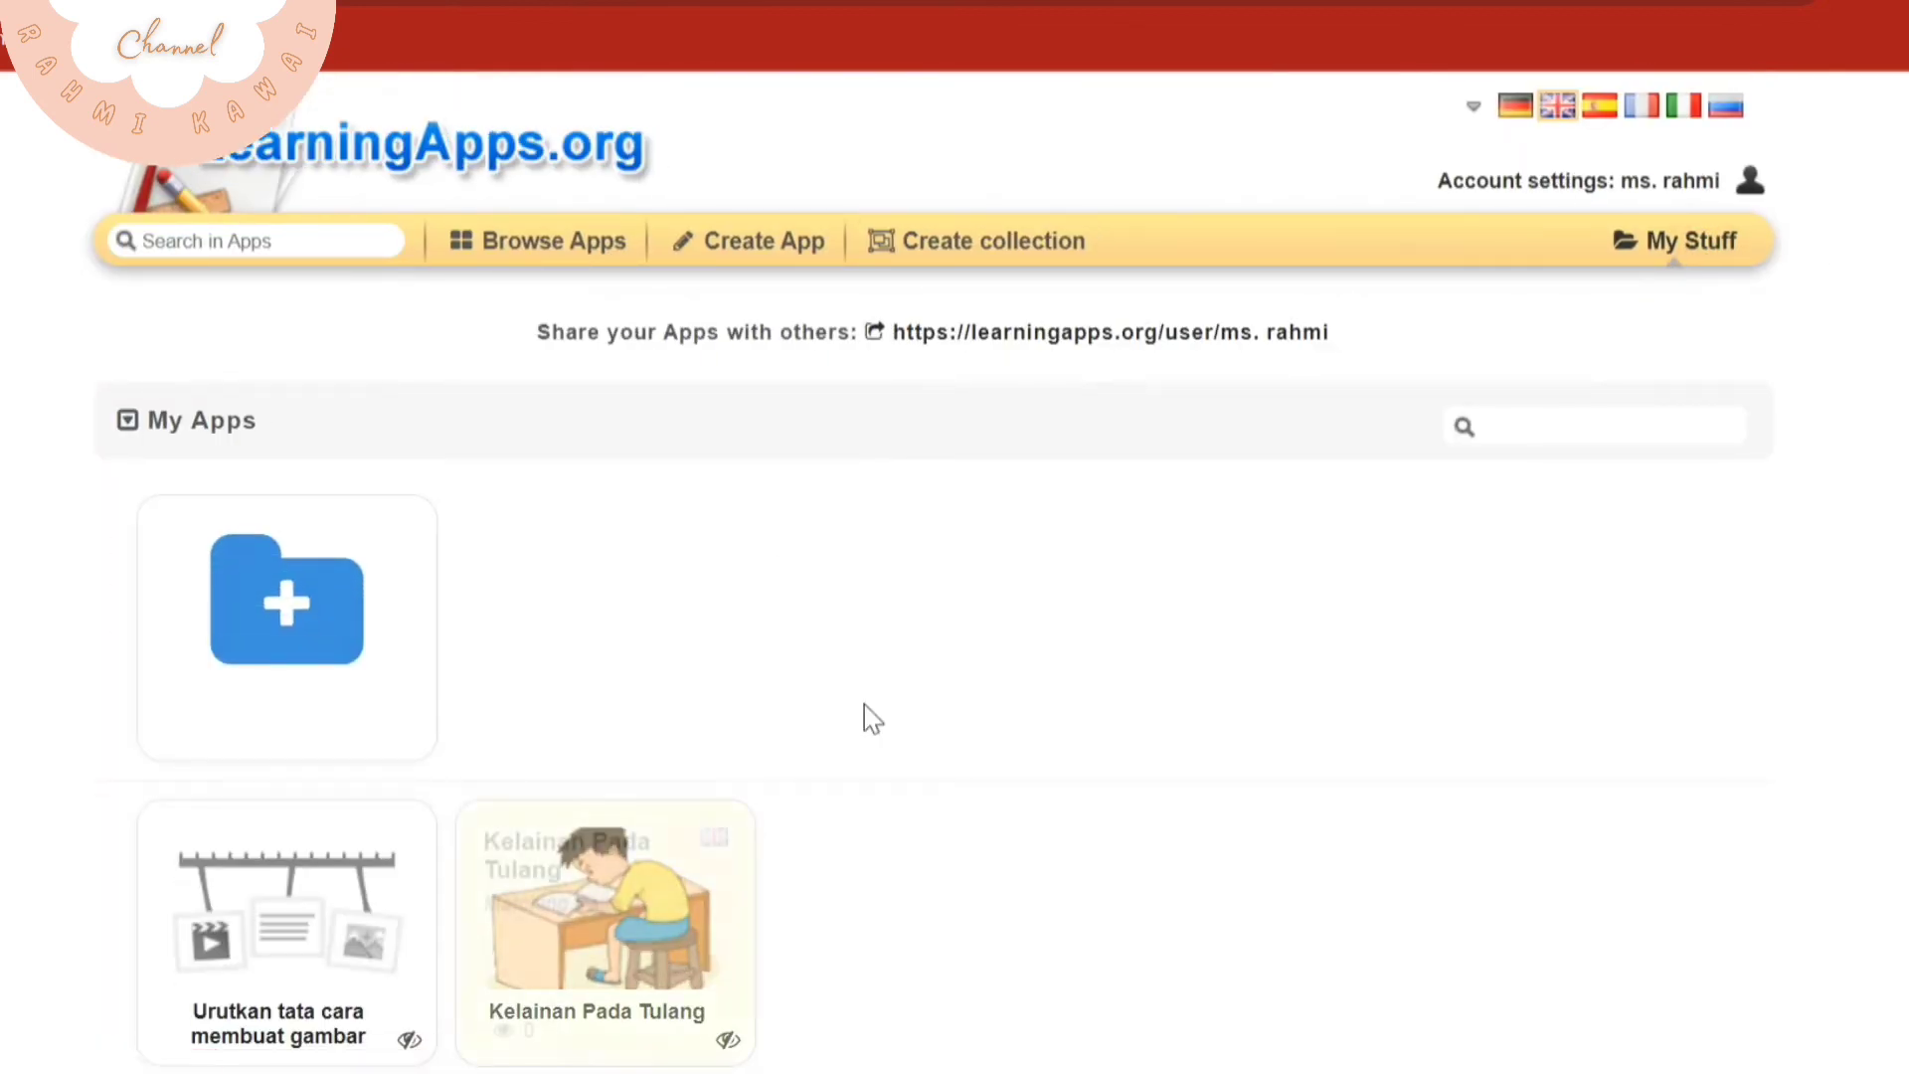
pyautogui.scroll(-2, 1250, 755)
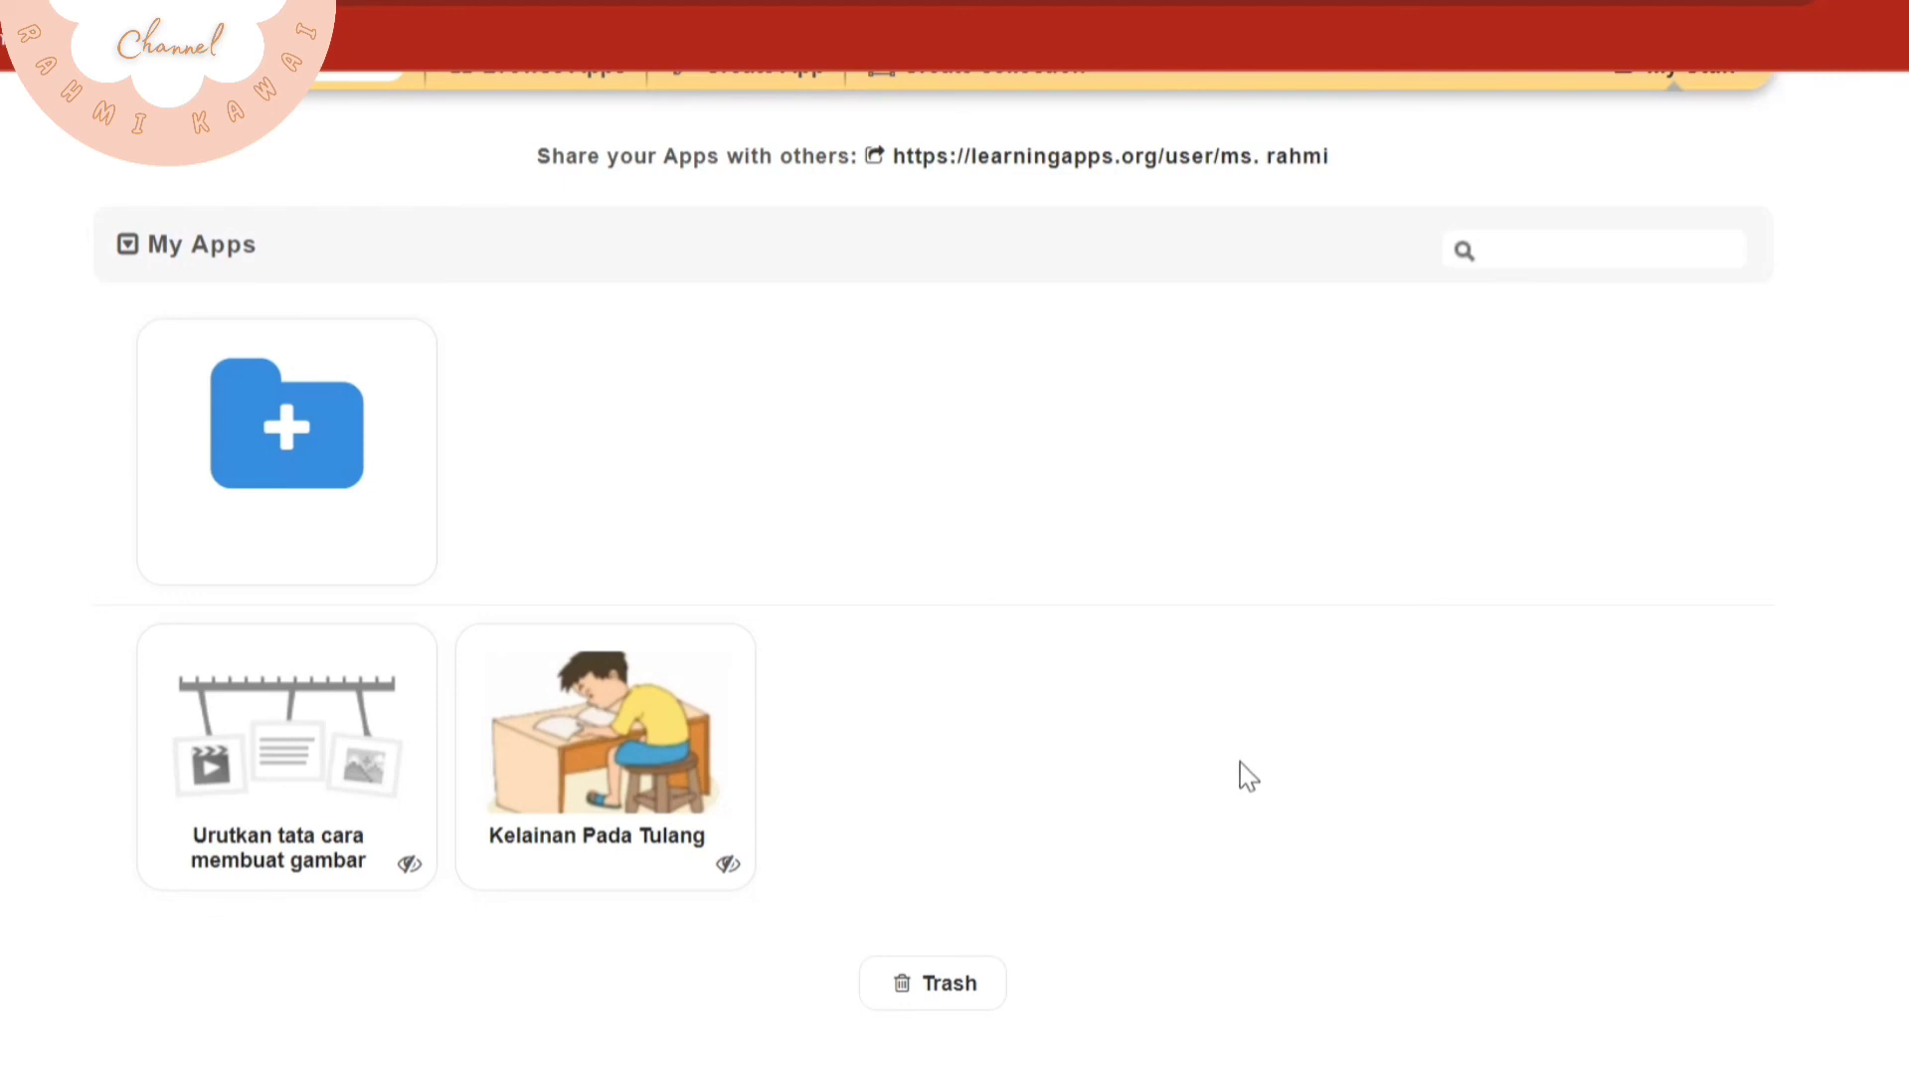
# Open the app creation page and look through the available exercise templates, from Matching Pairs to Quiz with text input
pyautogui.scroll(2, 1250, 775)
pyautogui.click(748, 256)
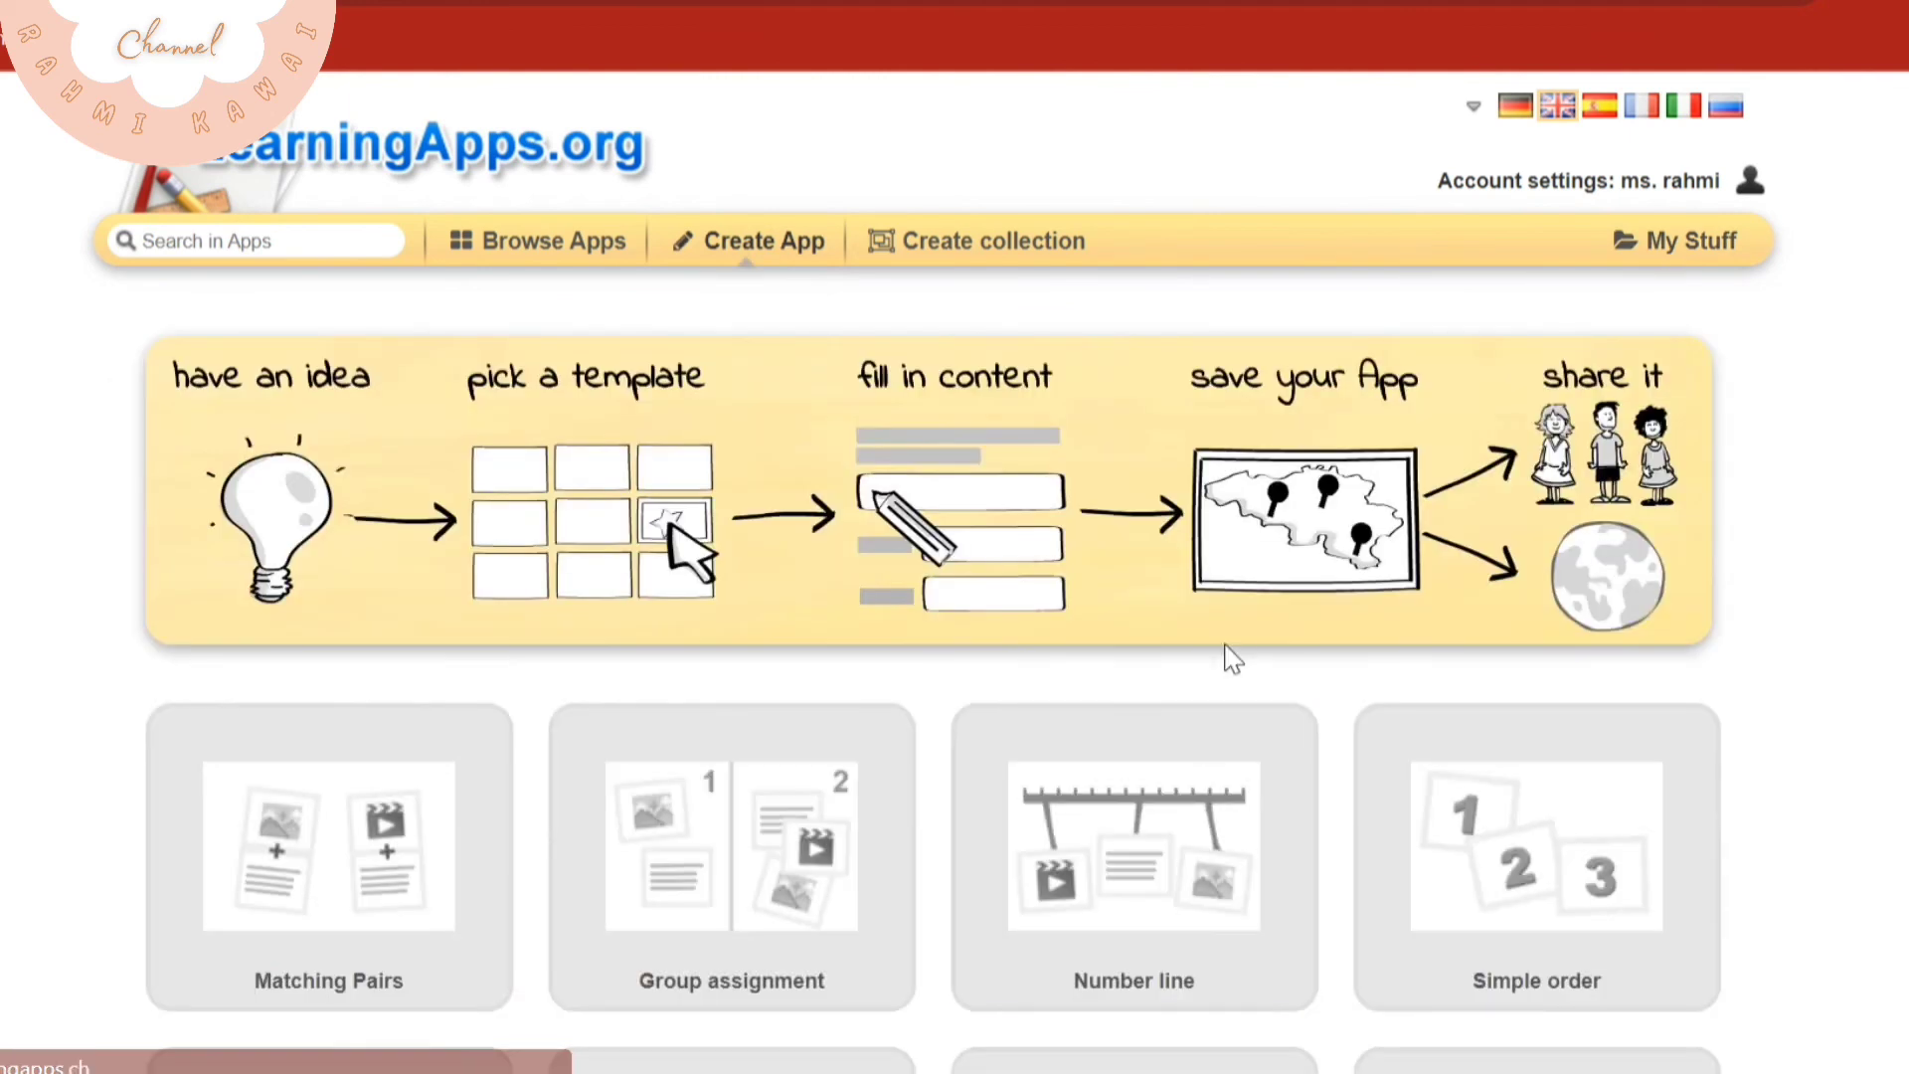
pyautogui.scroll(-3, 1231, 652)
pyautogui.scroll(-3, 1196, 709)
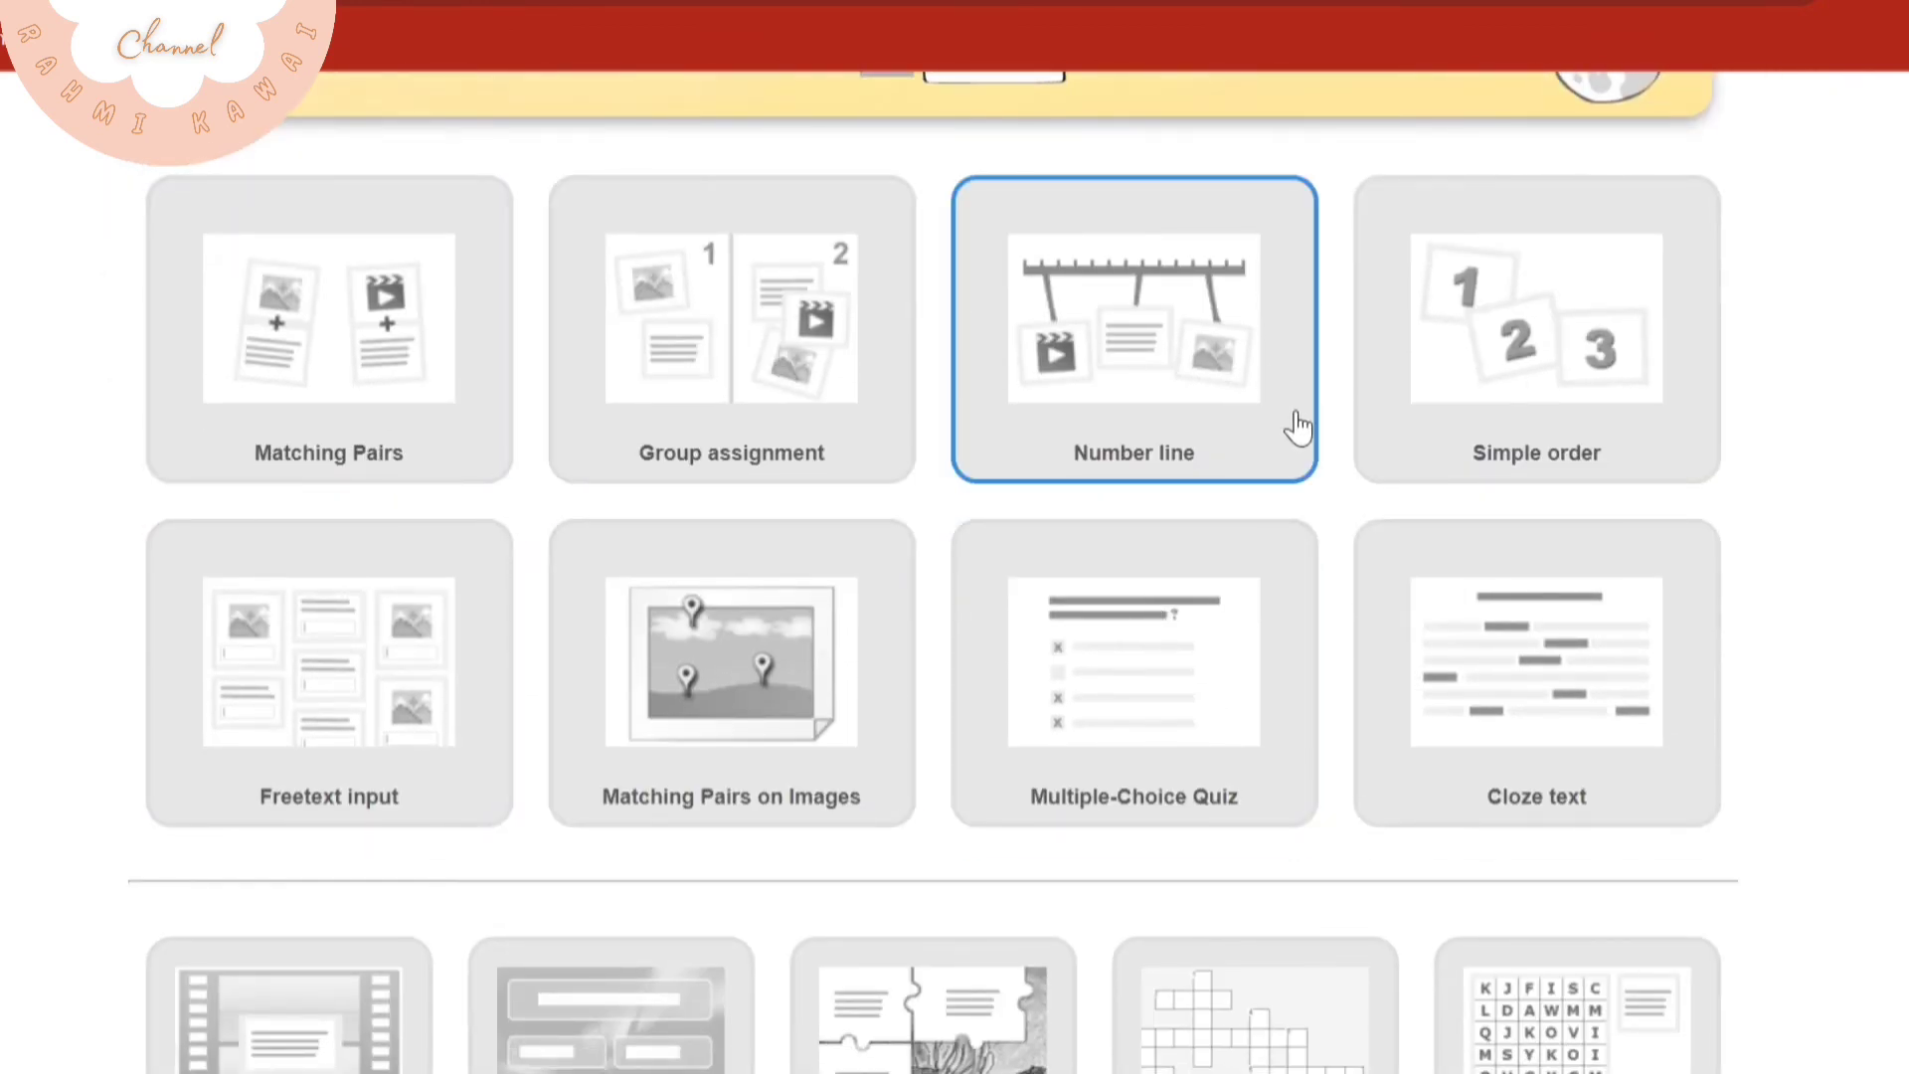
pyautogui.scroll(-2, 1109, 662)
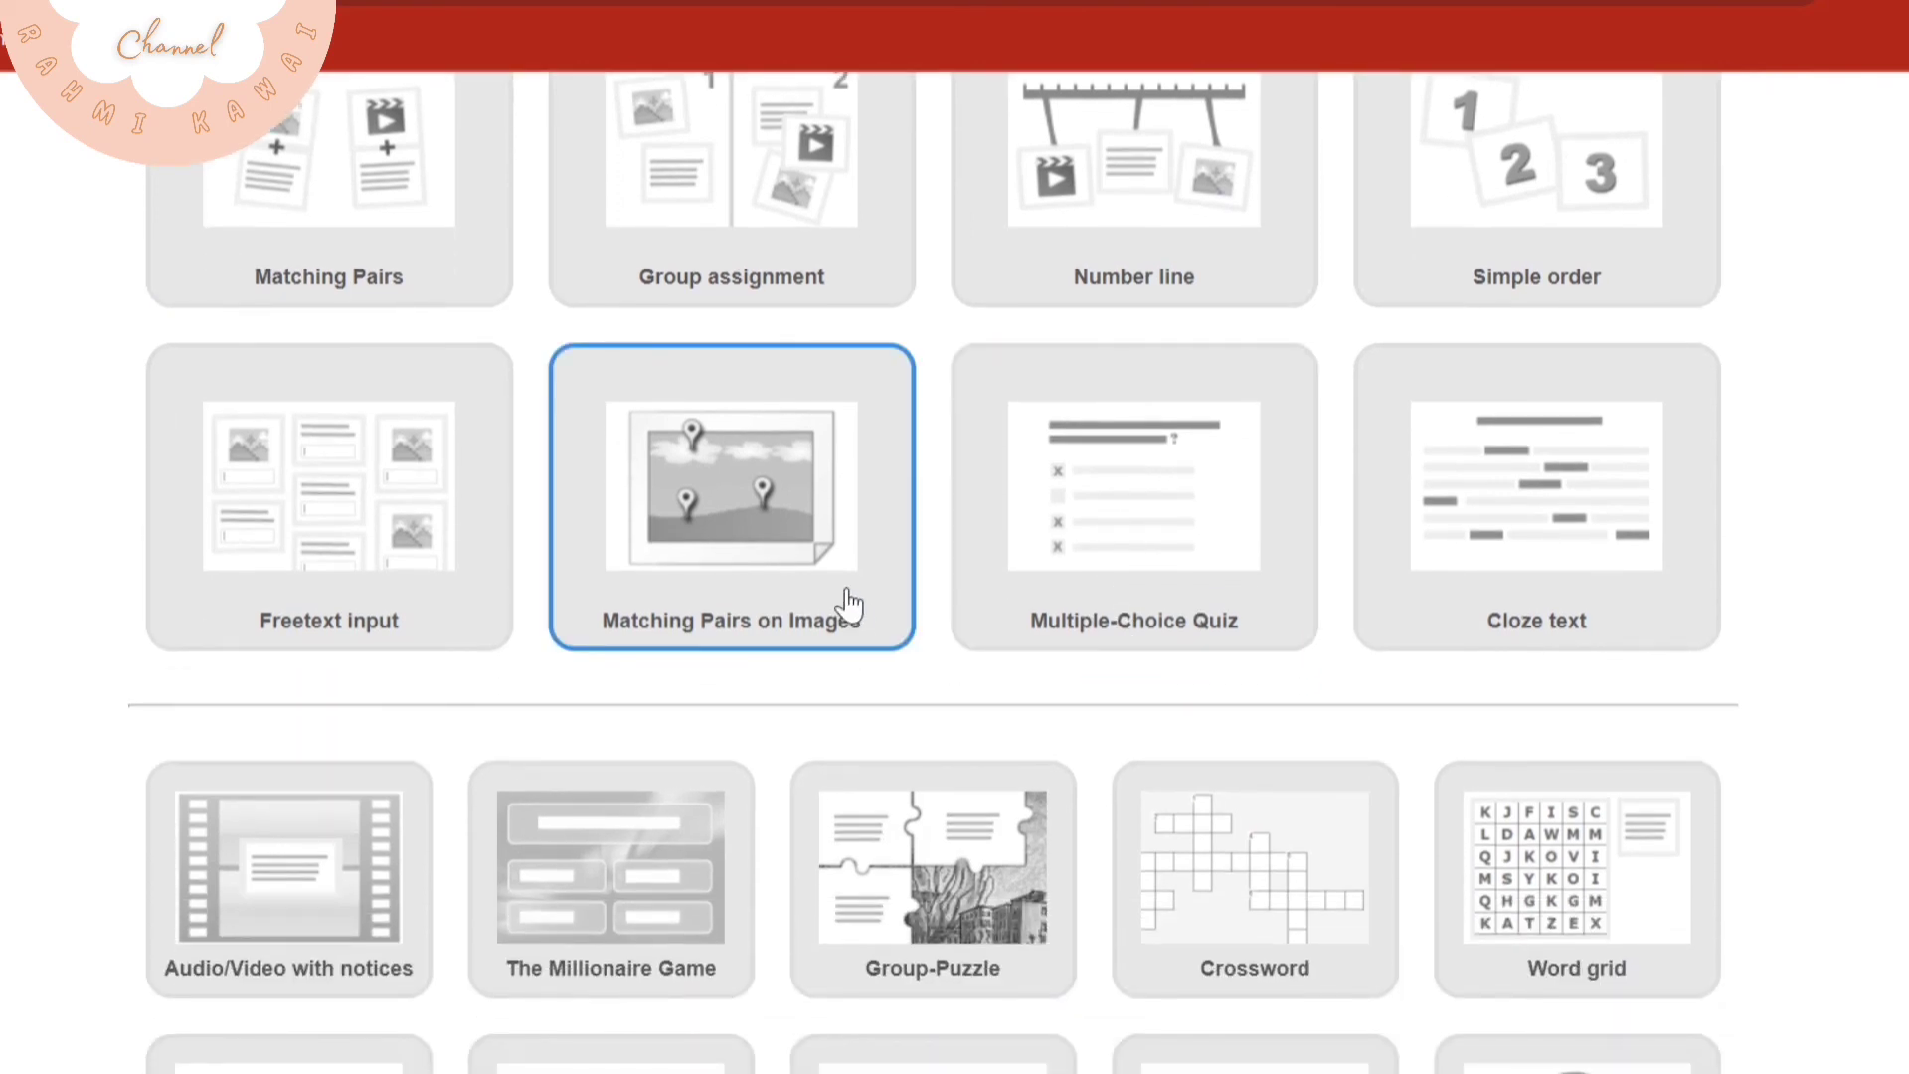
pyautogui.scroll(-6, 785, 647)
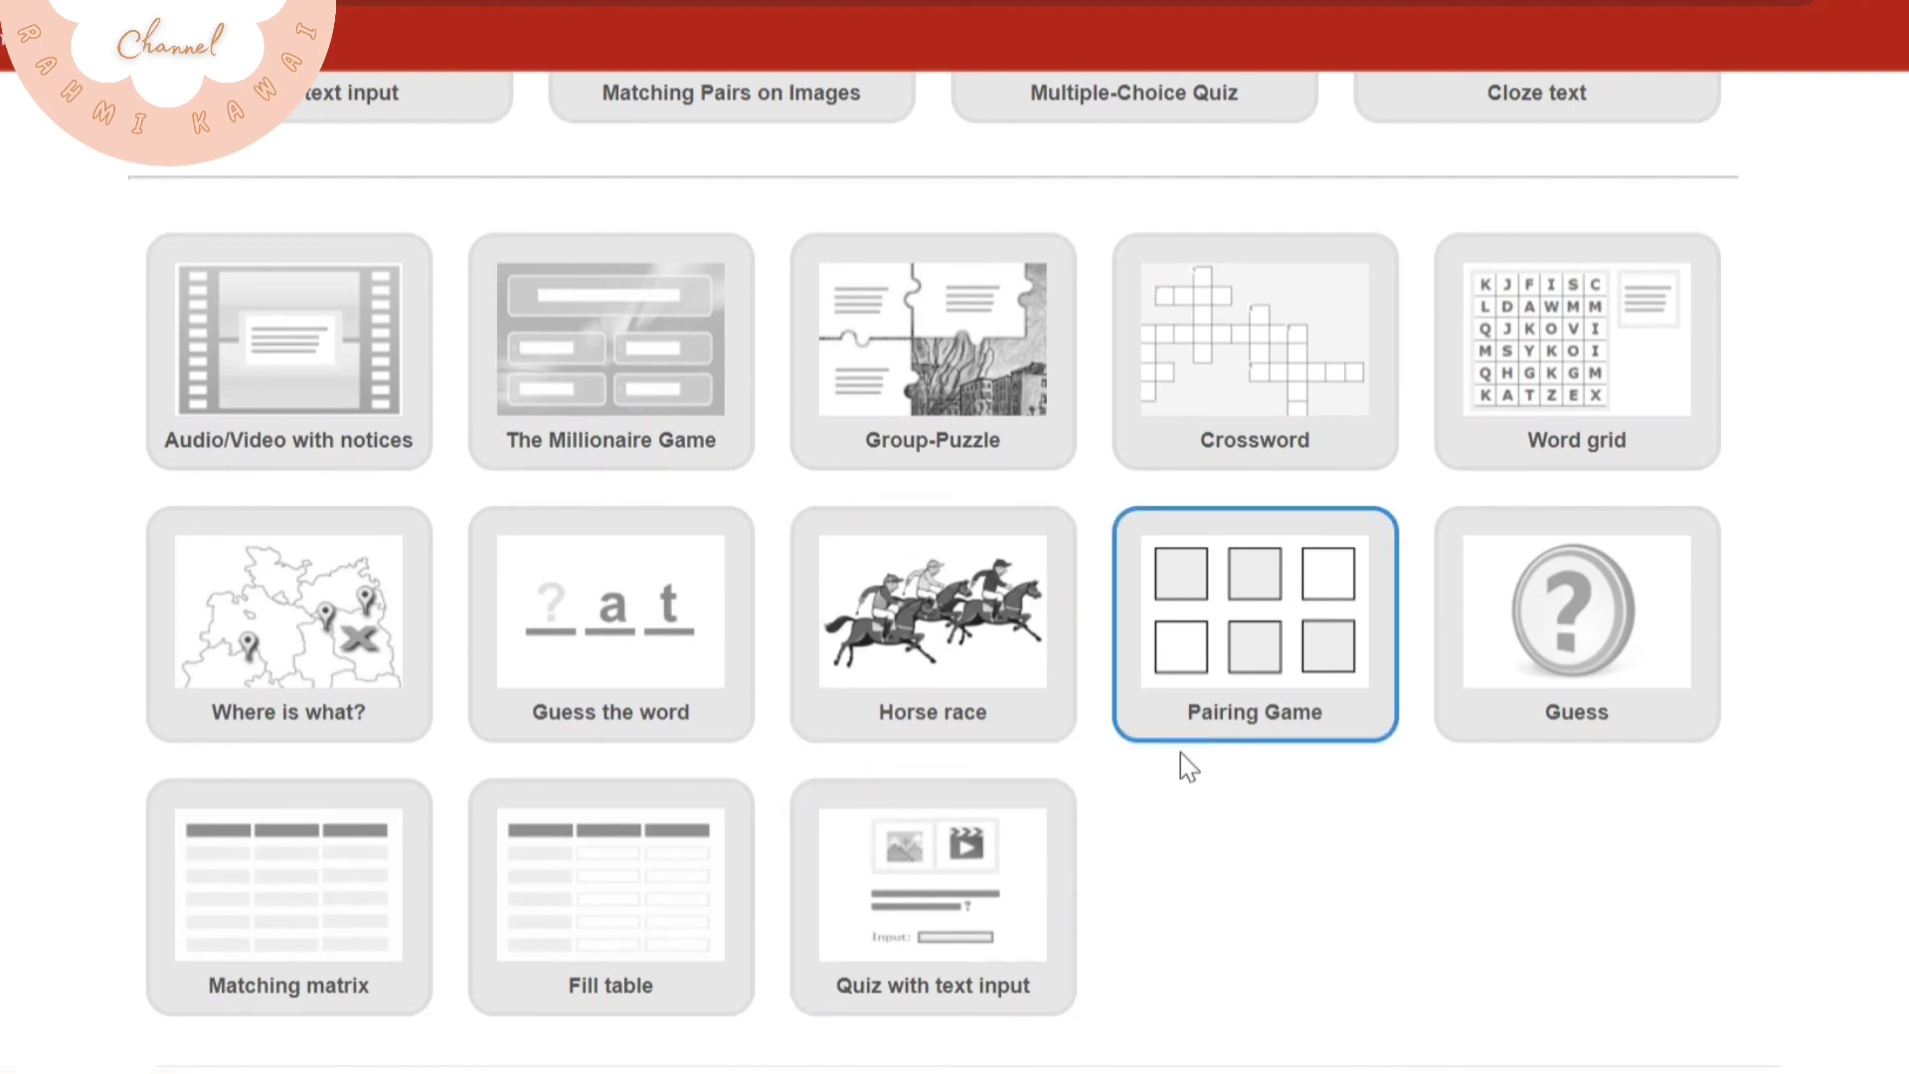
pyautogui.scroll(10, 1181, 795)
pyautogui.scroll(3, 1181, 796)
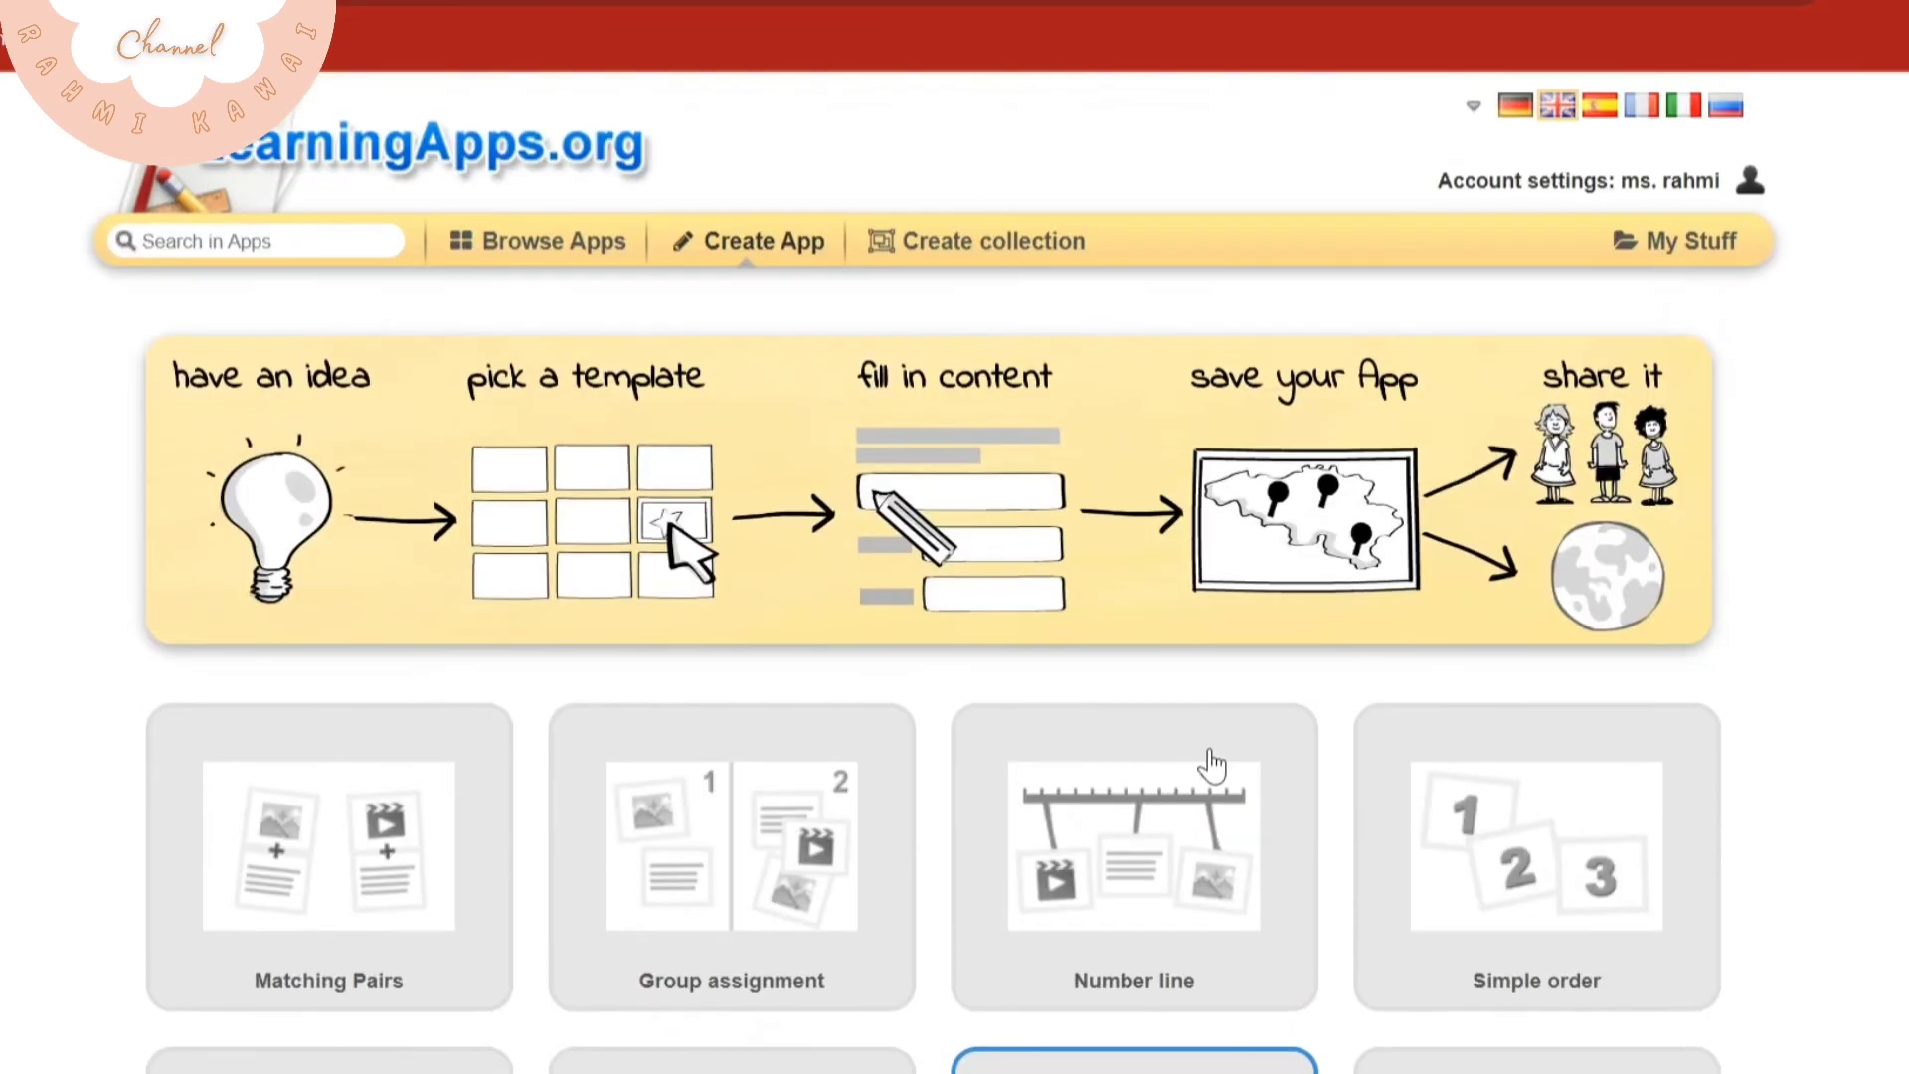